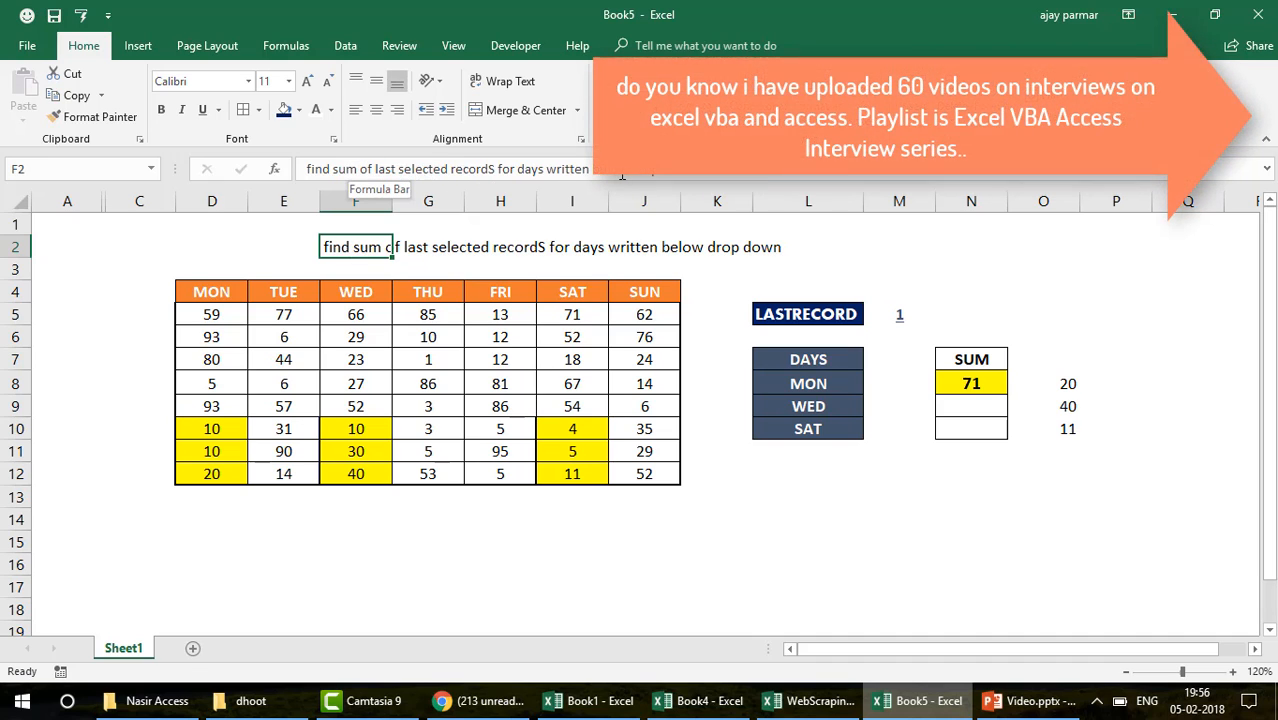
# Examine the LASTRECORD value, the listed days MON, WED and SAT, their last-row entries in the table, and the SUM cell
pyautogui.click(798, 308)
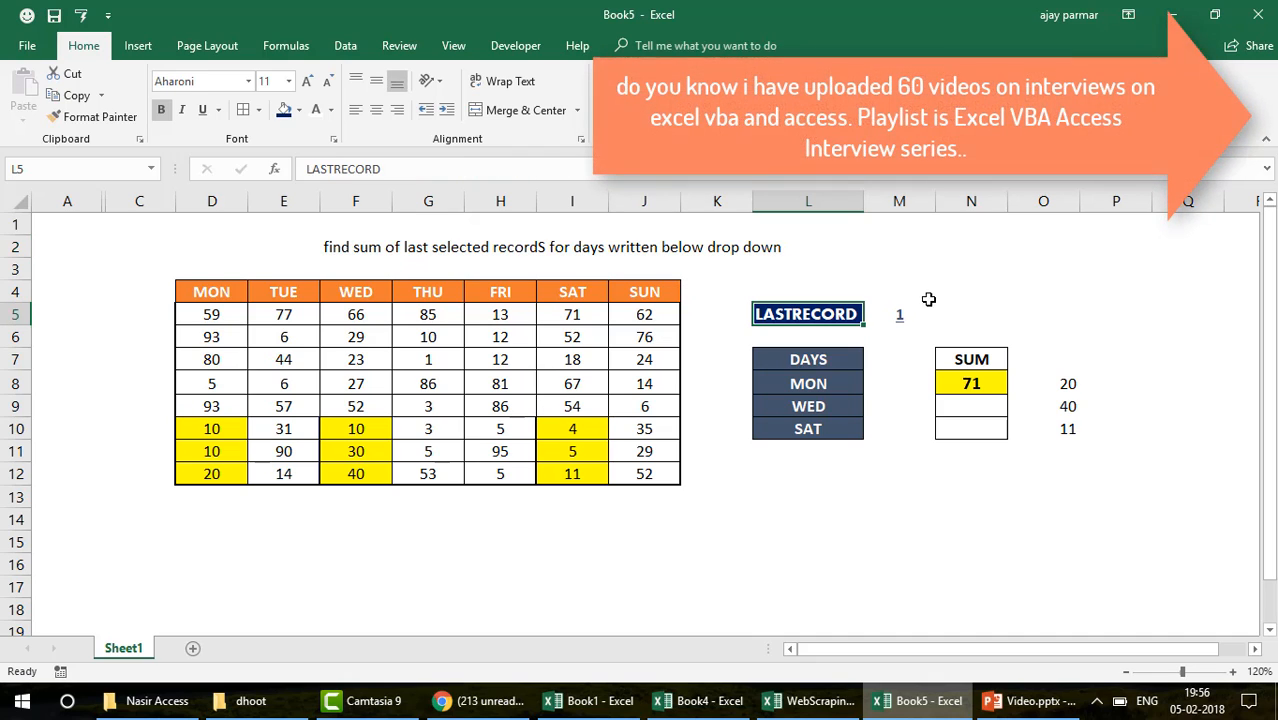
pyautogui.click(899, 317)
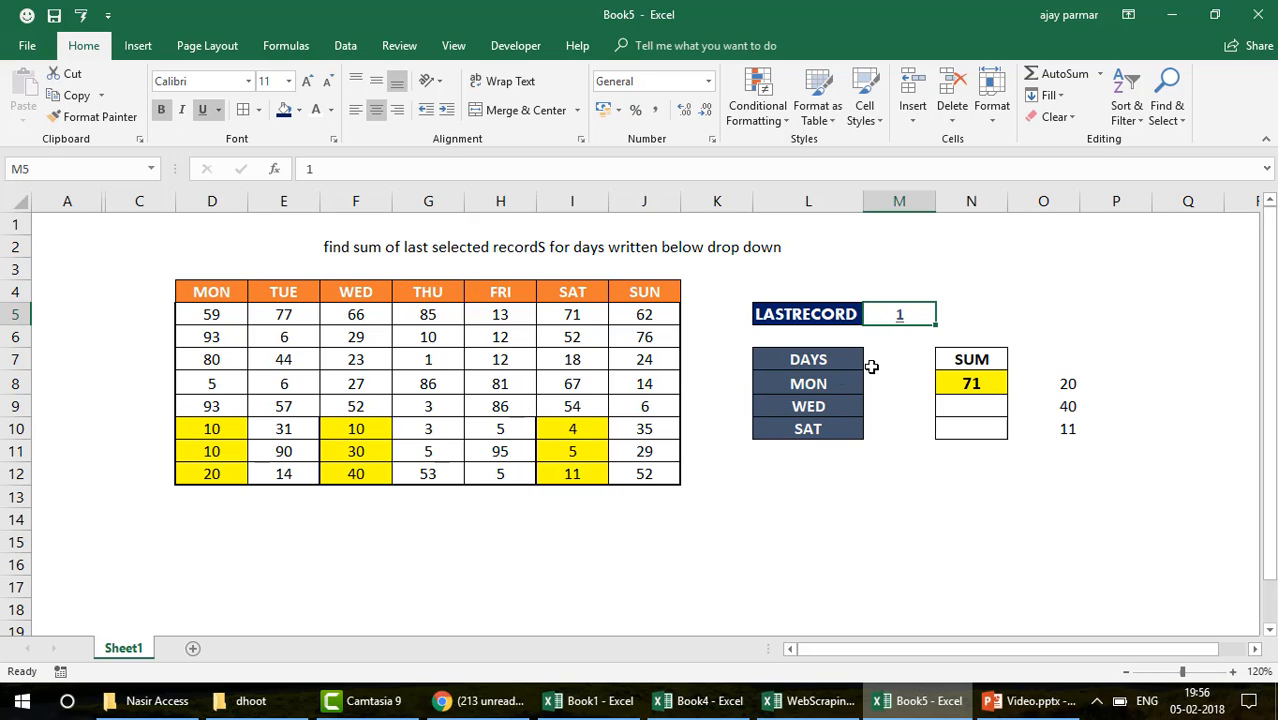
pyautogui.click(826, 383)
pyautogui.click(826, 406)
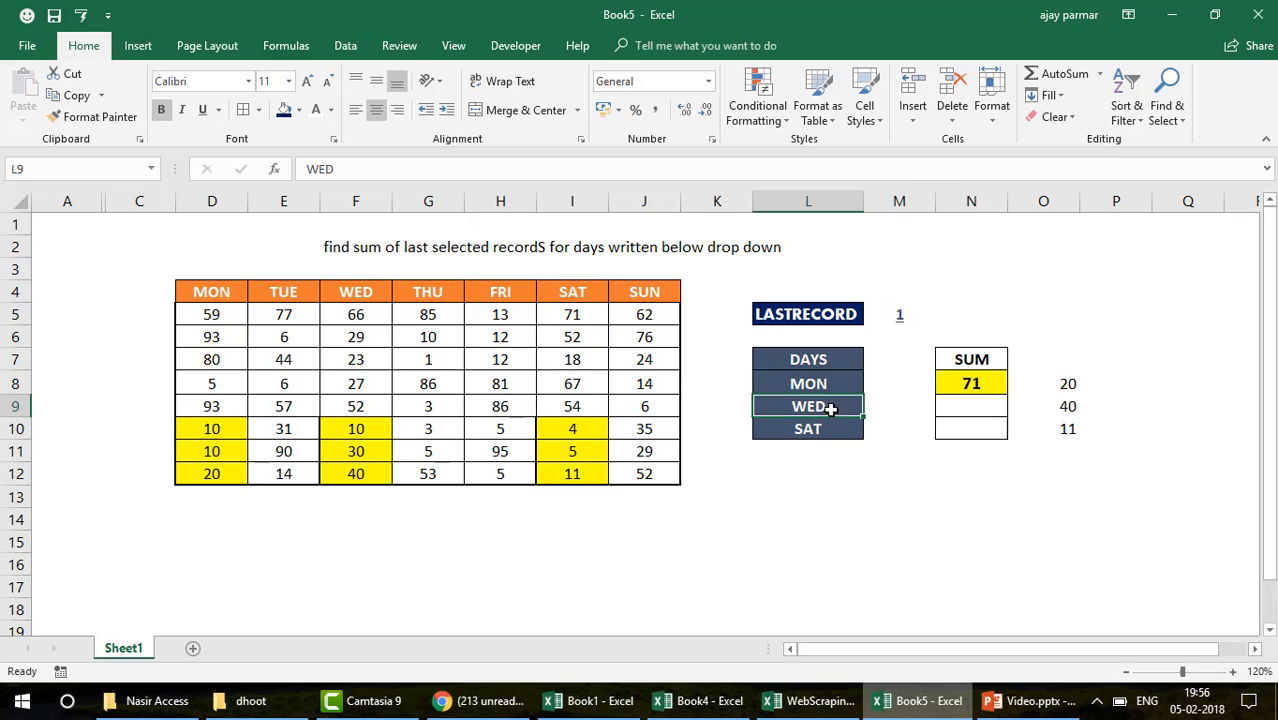
pyautogui.click(826, 431)
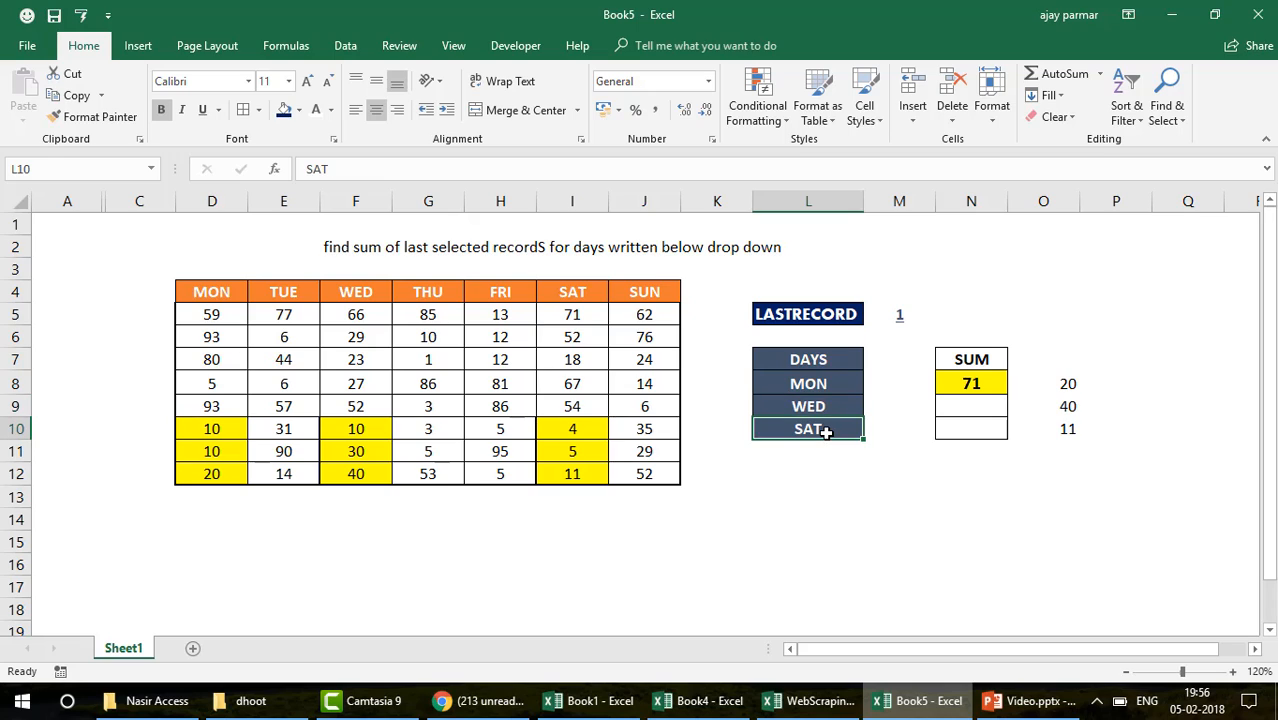
pyautogui.click(830, 379)
pyautogui.click(832, 403)
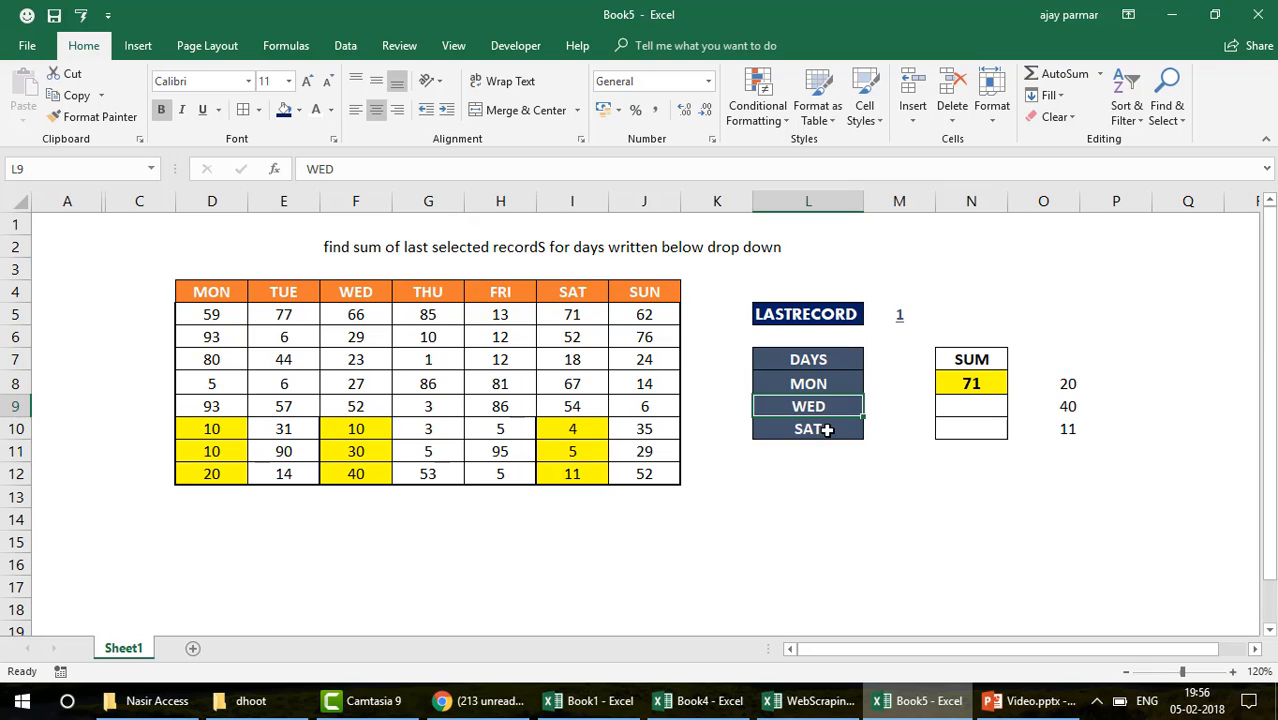
pyautogui.click(827, 430)
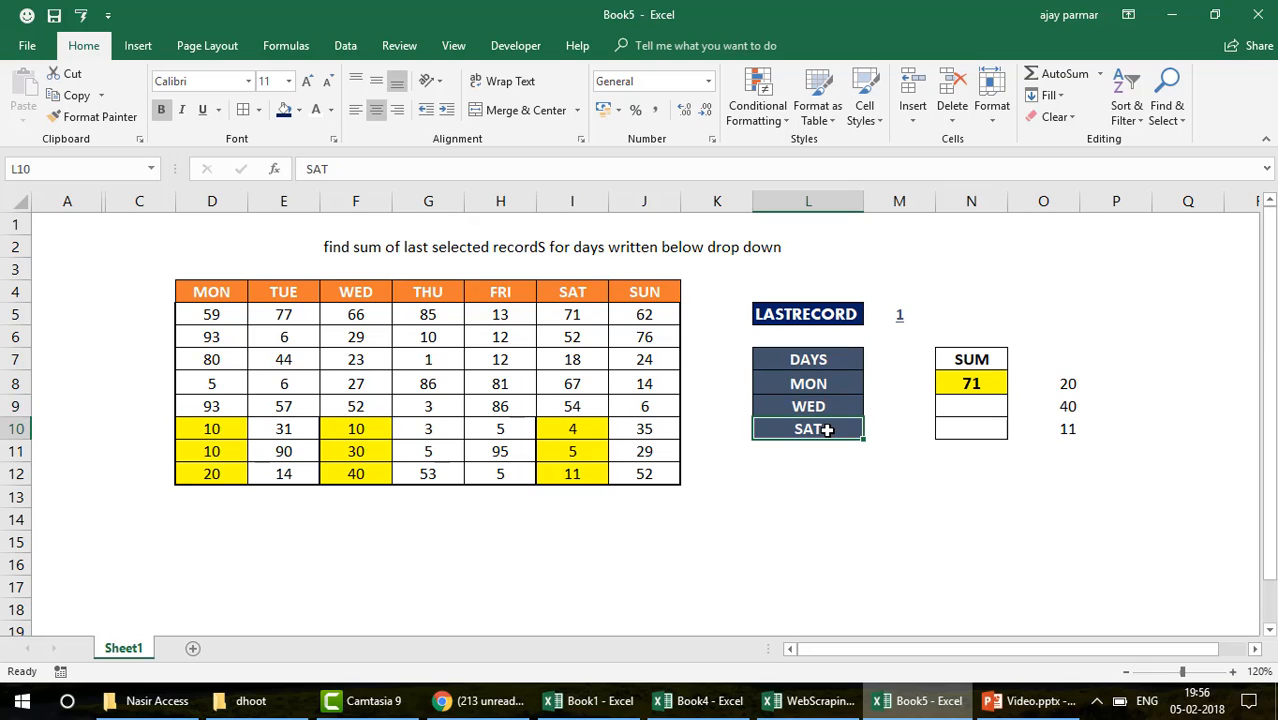
pyautogui.click(218, 476)
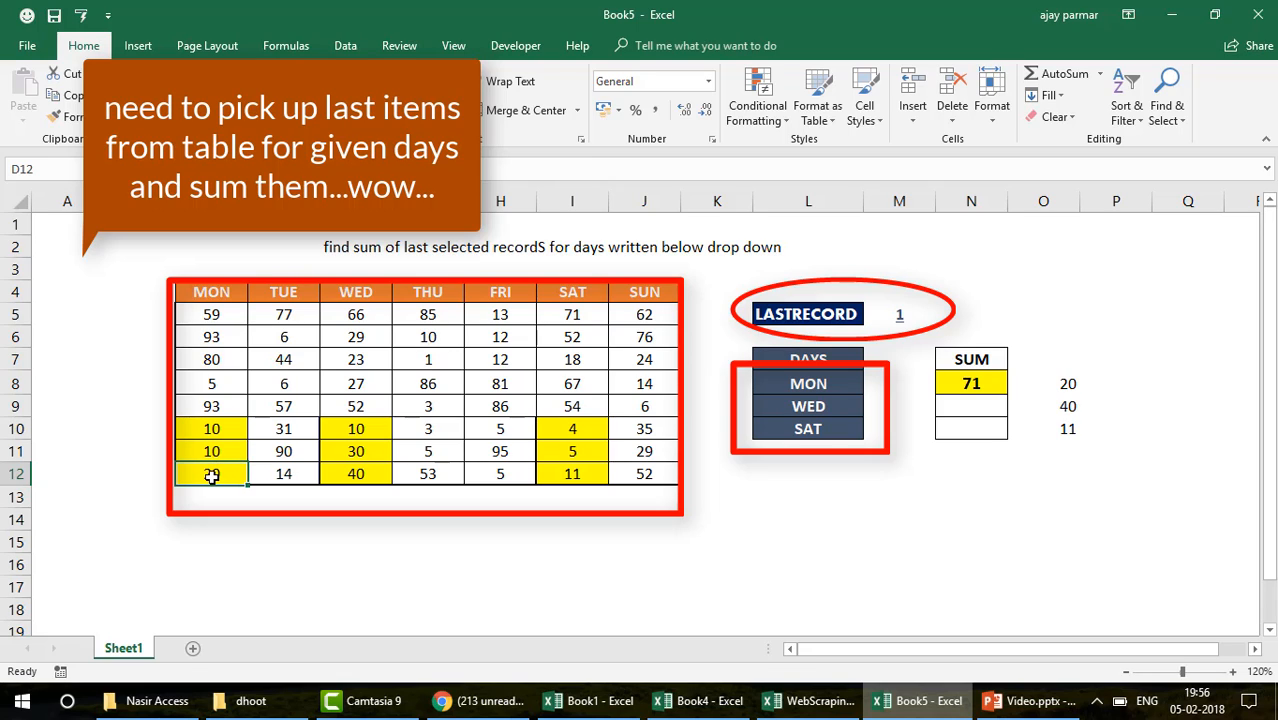
pyautogui.click(358, 476)
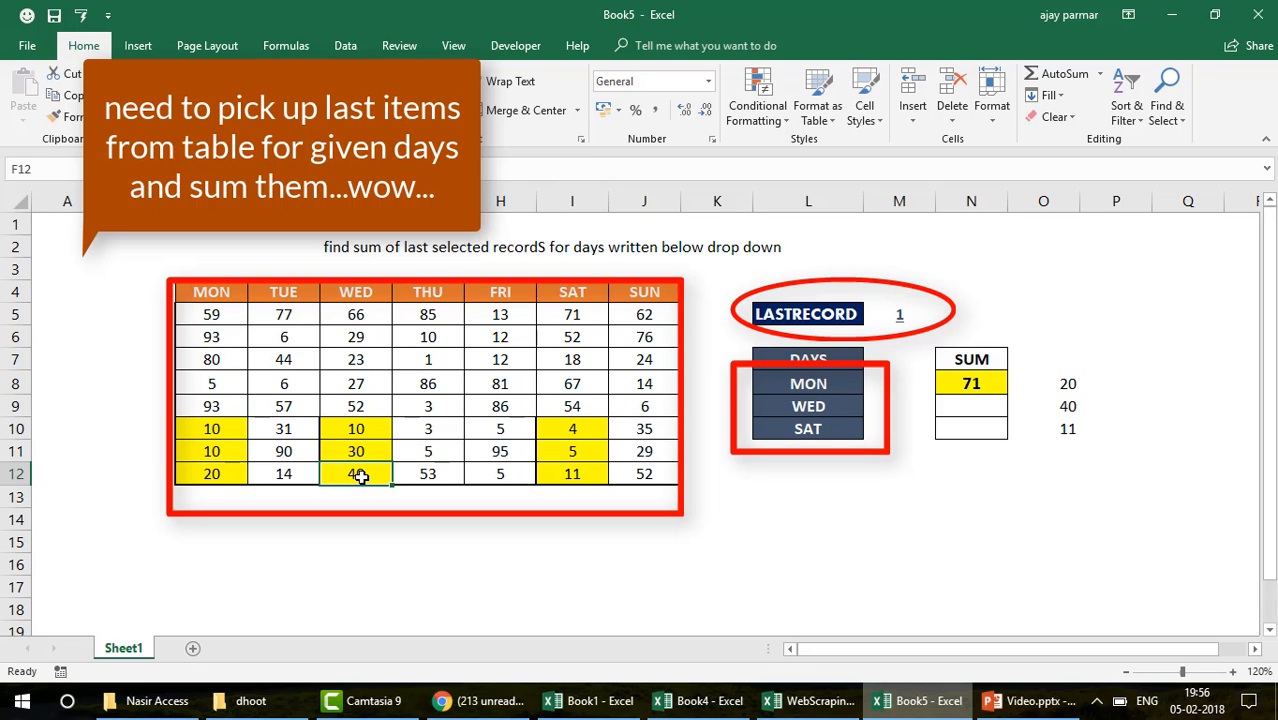
pyautogui.click(577, 476)
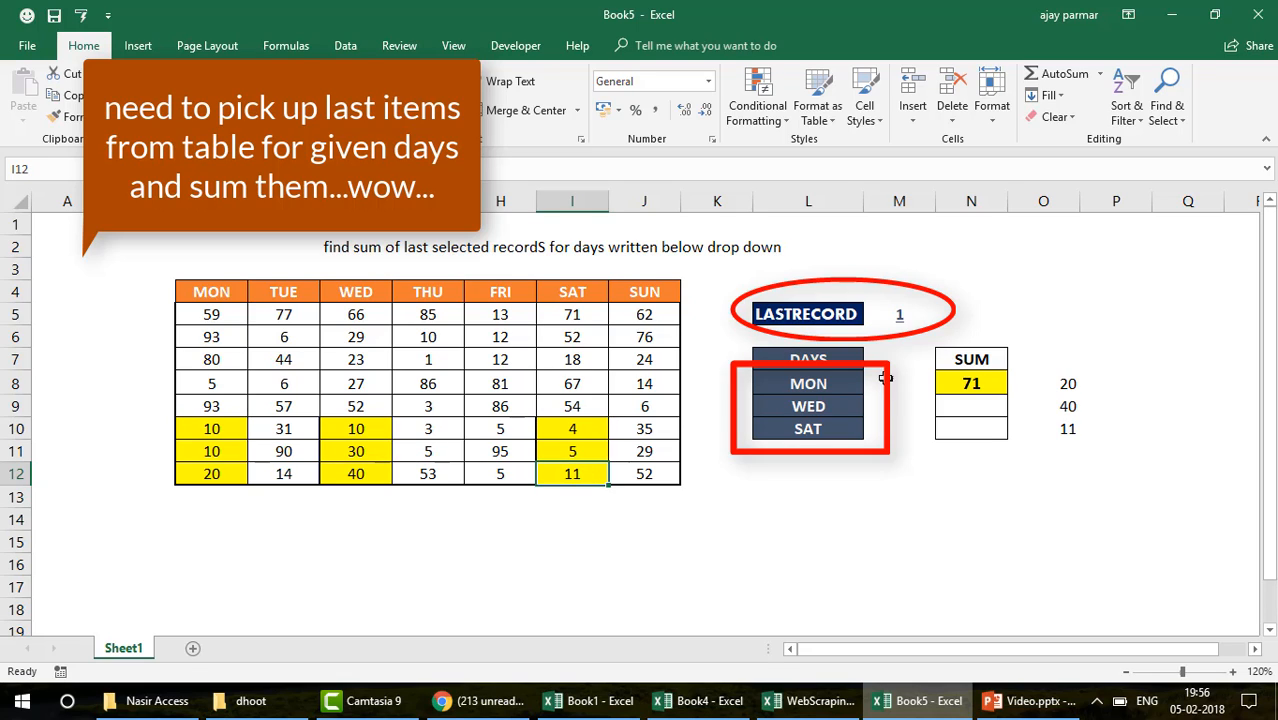
pyautogui.click(957, 389)
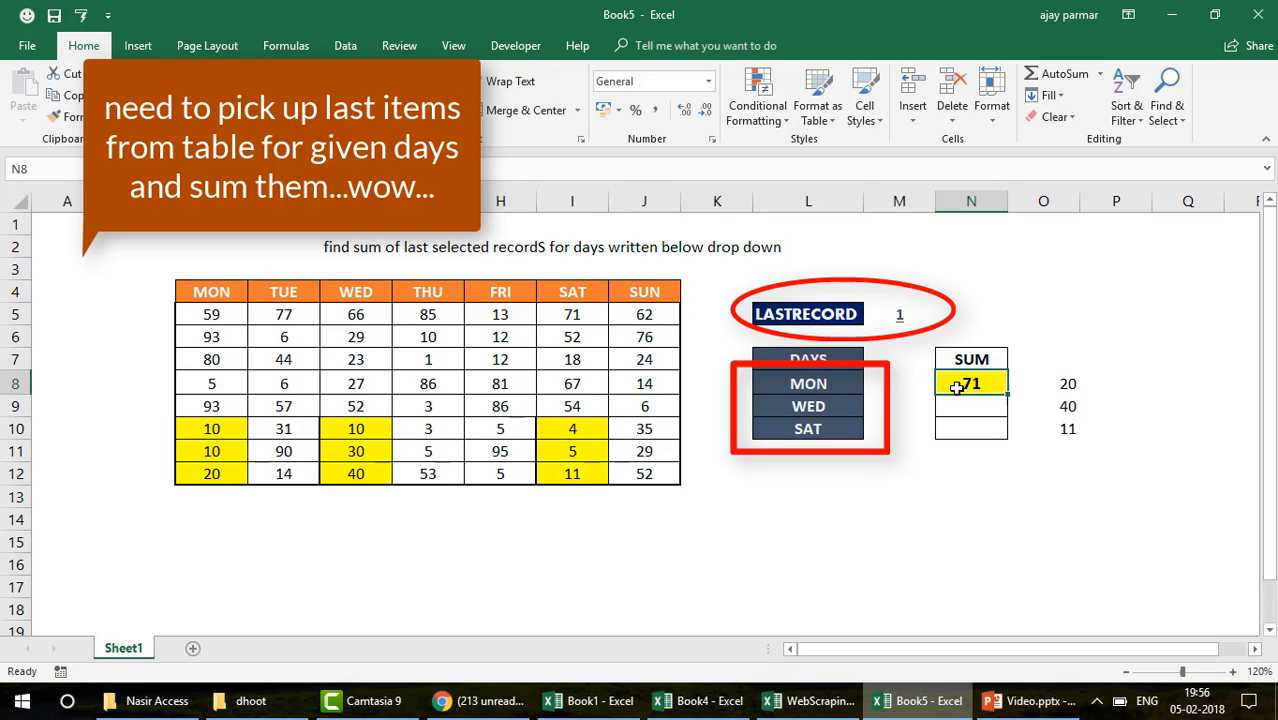
# Set the LASTRECORD value in M5 to 3 and check the last three MON, WED and SAT entries against the SUM cell
pyautogui.click(906, 313)
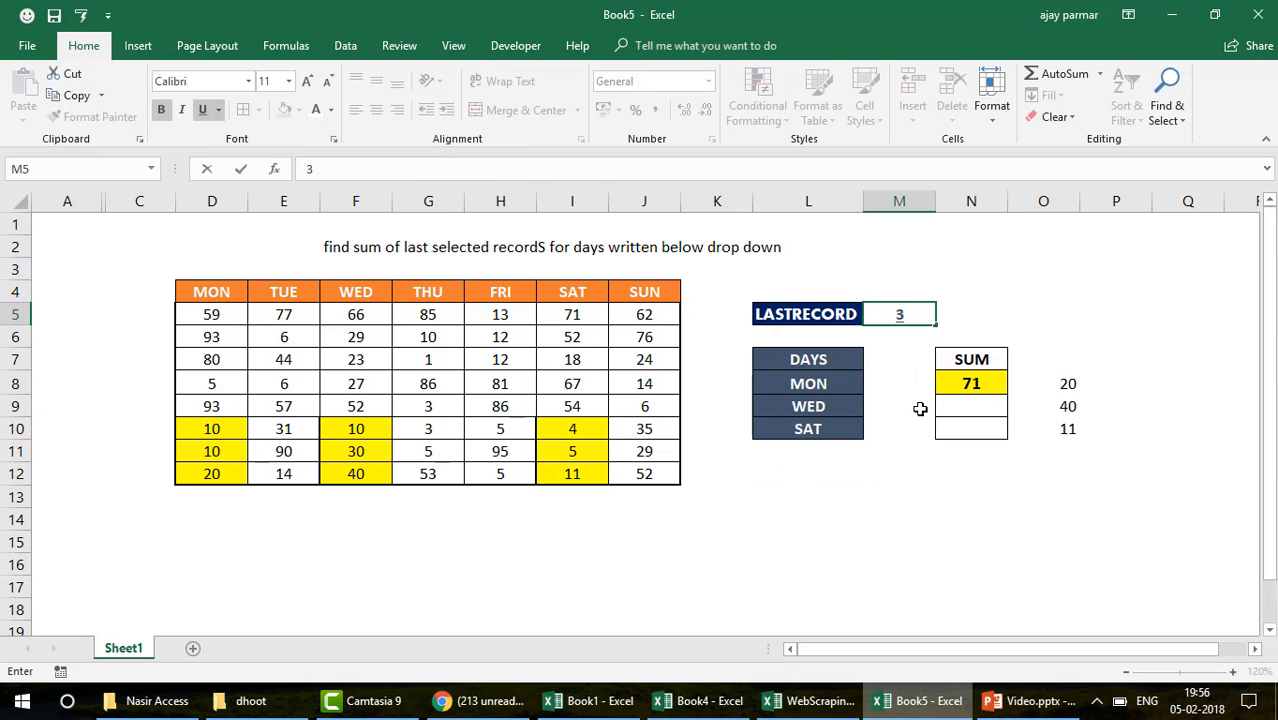
pyautogui.press('Return')
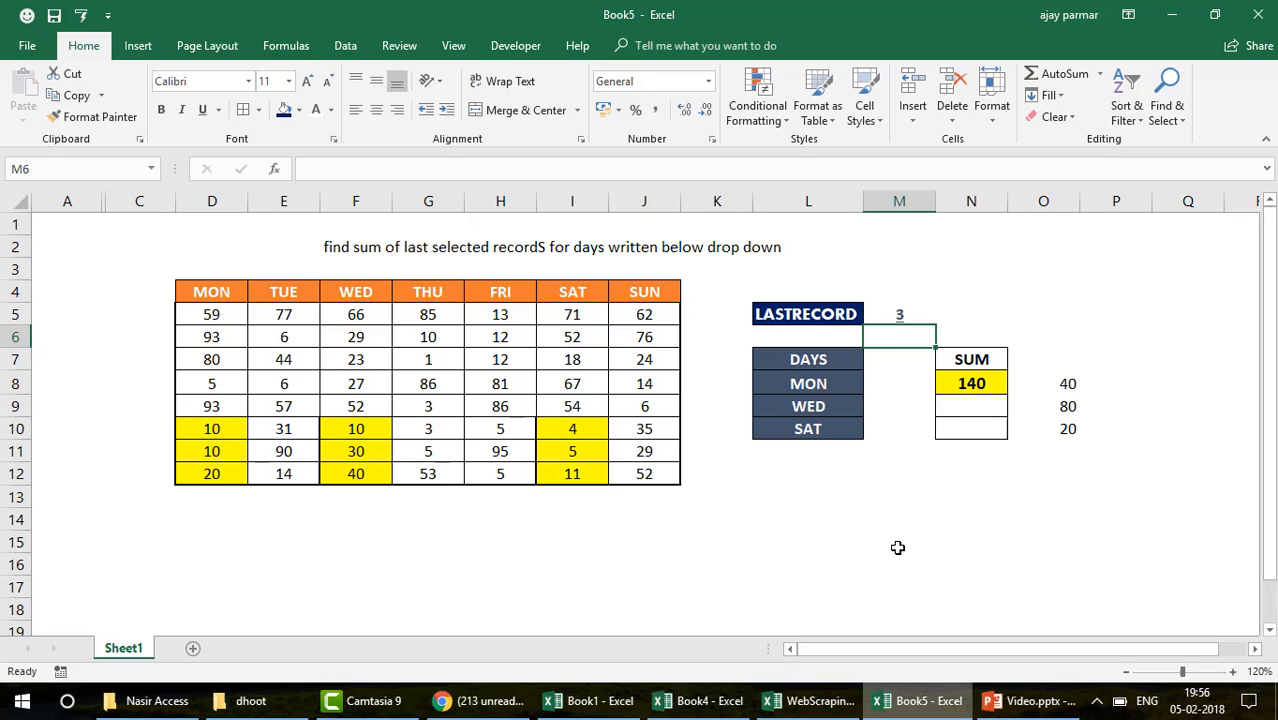
pyautogui.click(216, 430)
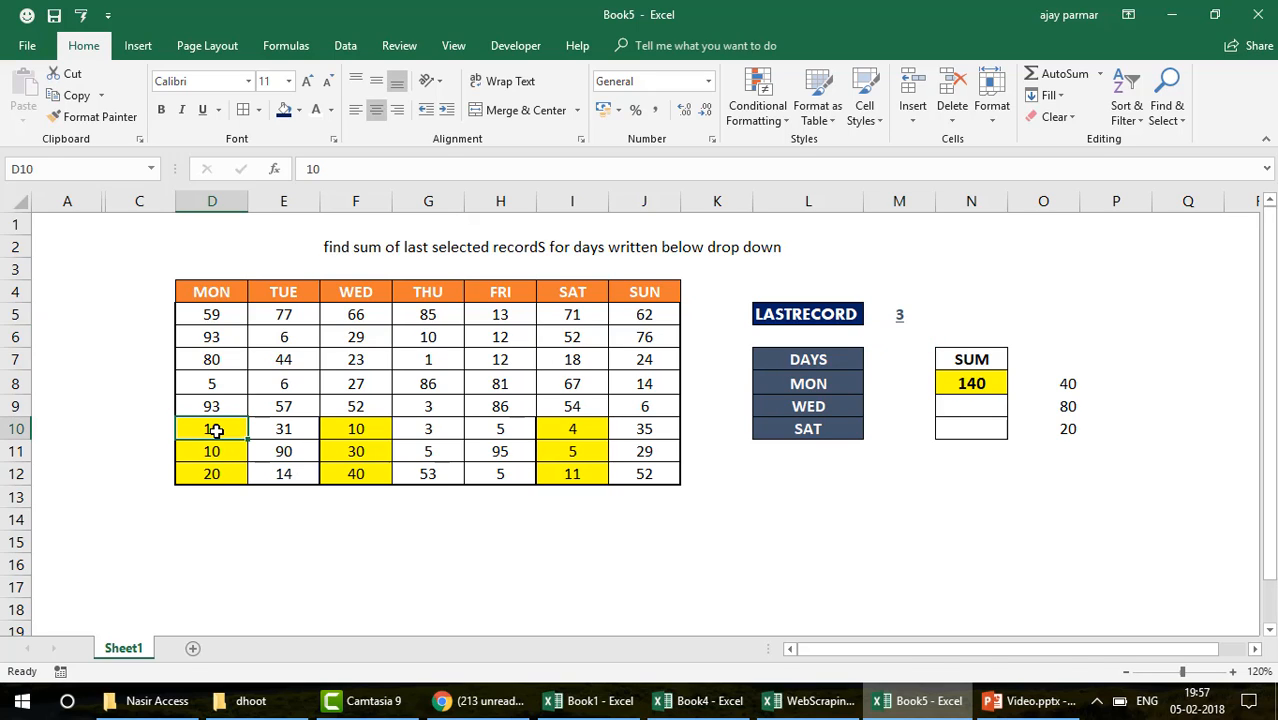
pyautogui.hotkey('ctrl', 'shift', 'Down')
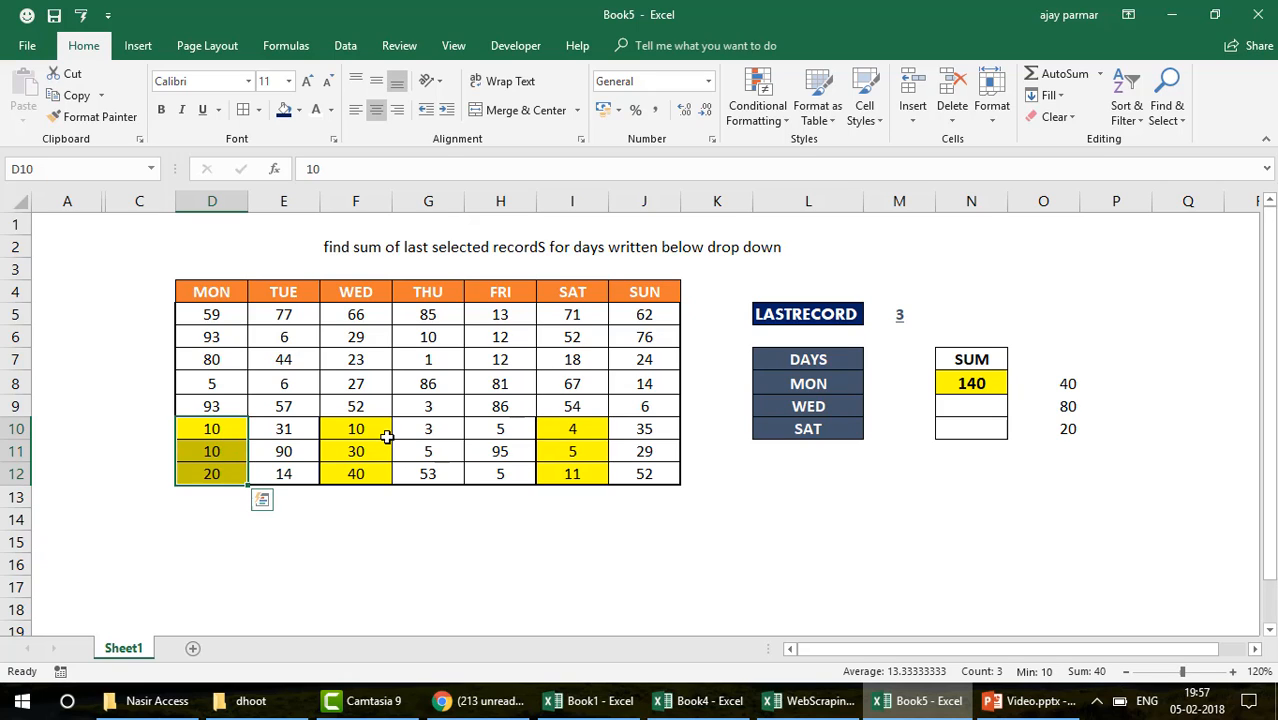
pyautogui.moveTo(377, 432); pyautogui.dragTo(375, 473)
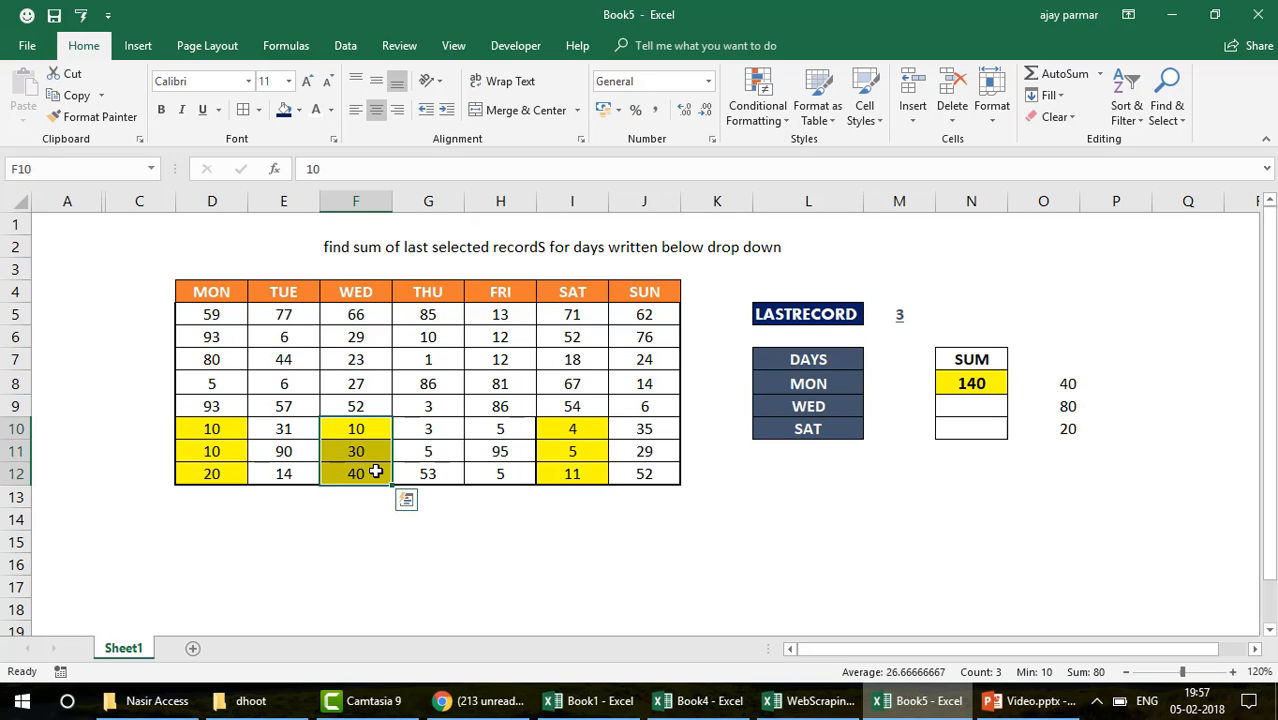
pyautogui.click(588, 426)
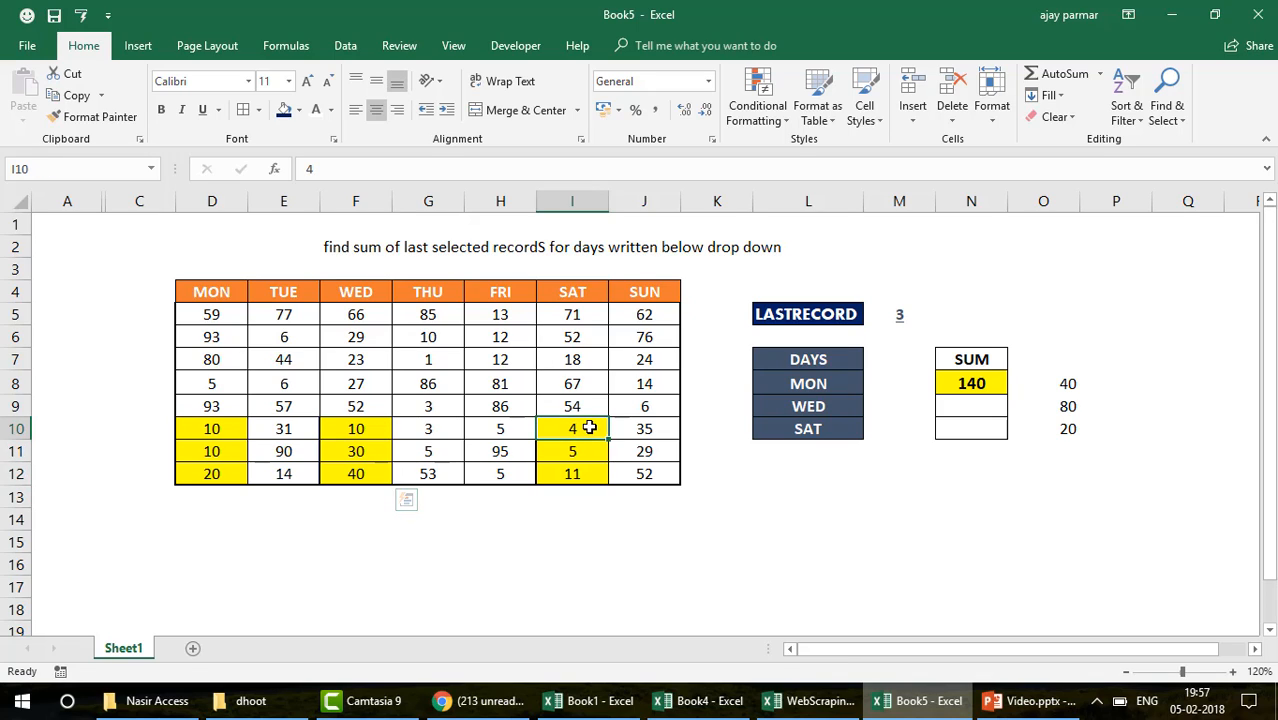
pyautogui.keyDown('shift'); pyautogui.click(582, 473); pyautogui.keyUp('shift')
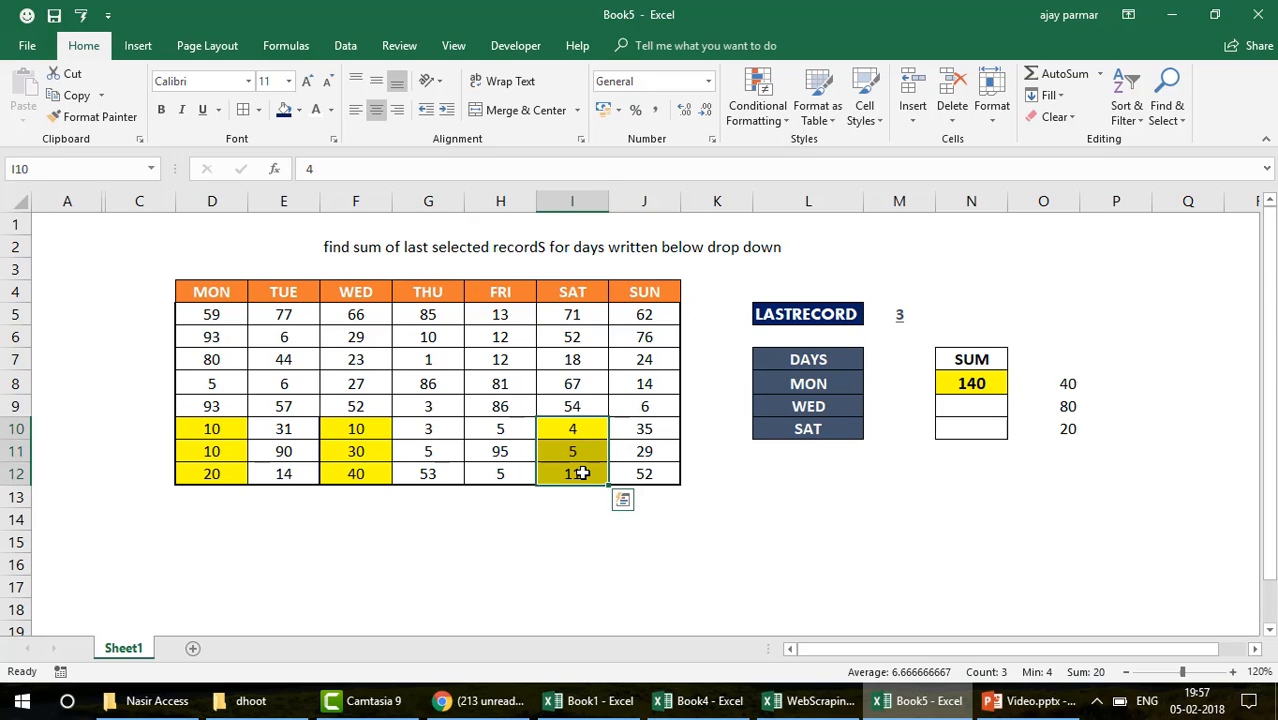
pyautogui.click(975, 384)
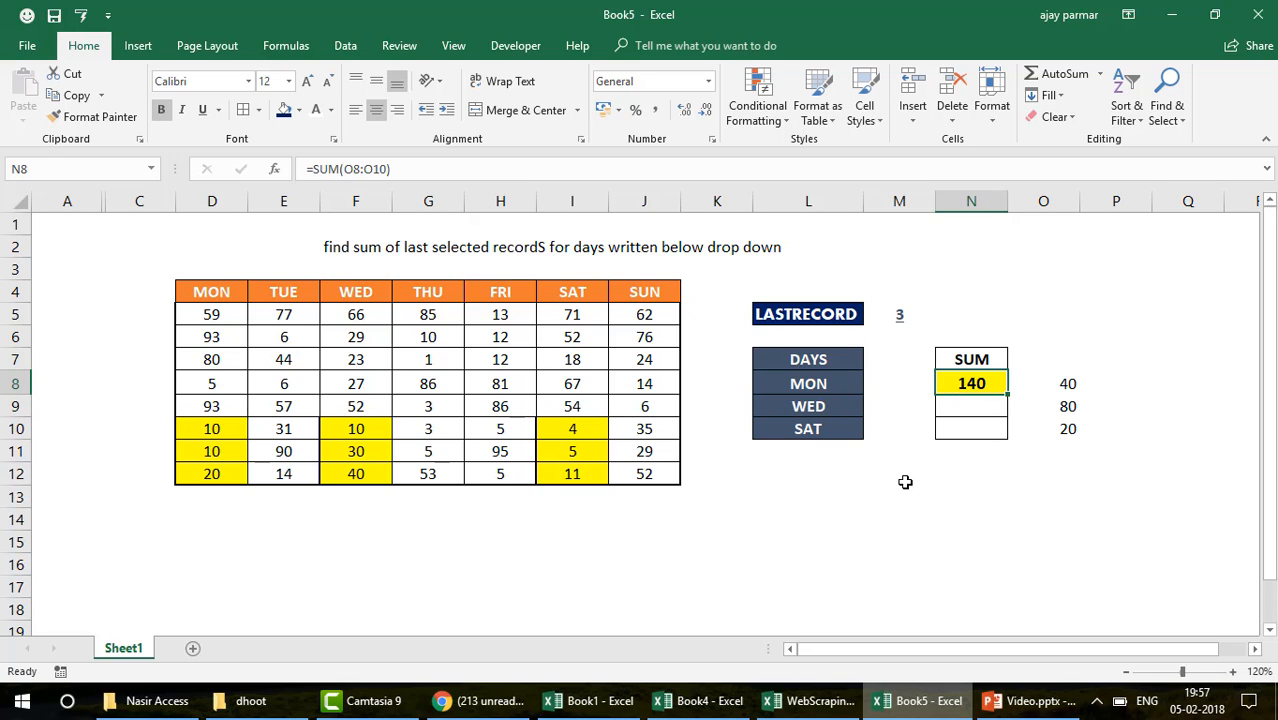
pyautogui.click(808, 387)
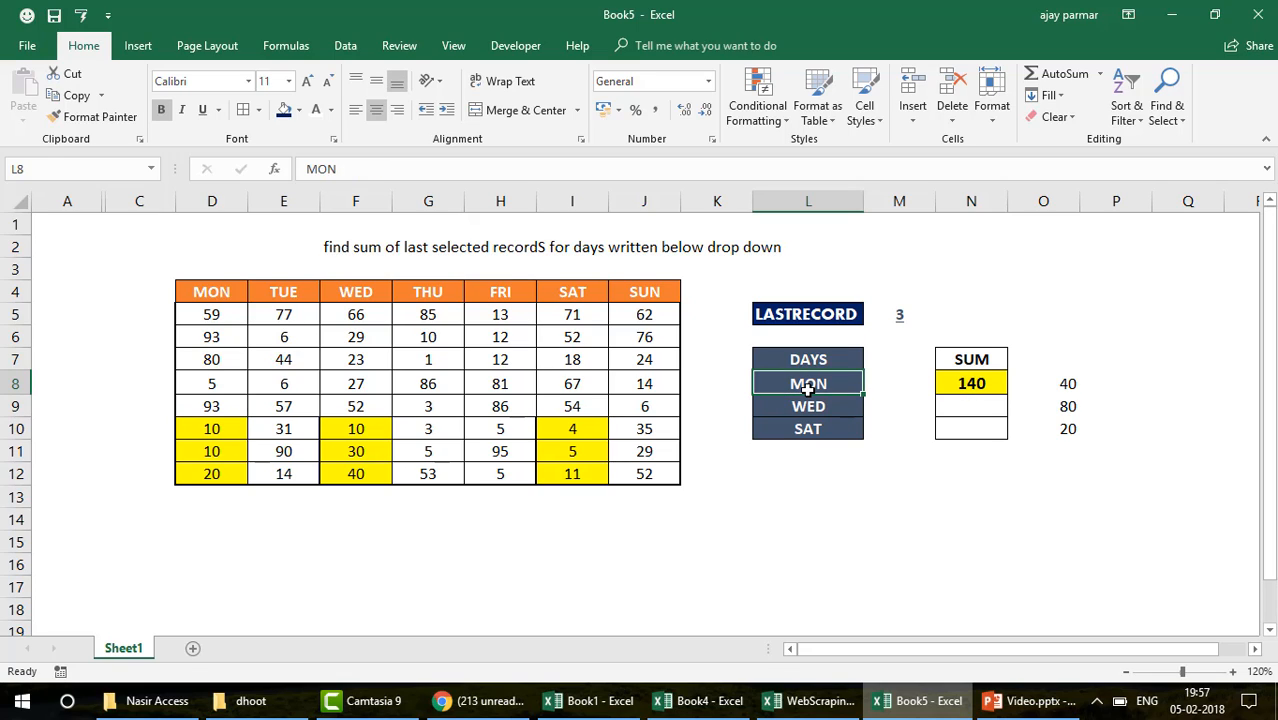
# Set the LASTRECORD value in M5 to 2 and check the last two entries in the MON, WED and SAT columns
pyautogui.click(898, 318)
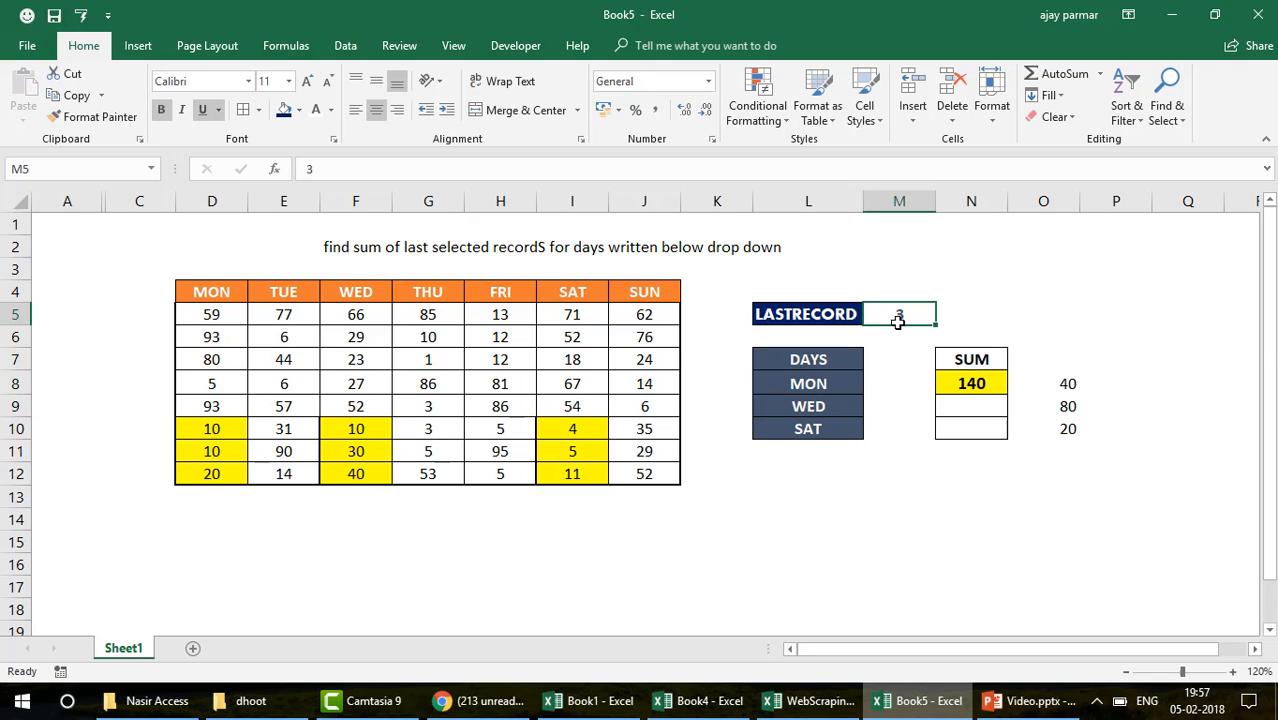
pyautogui.write('2')
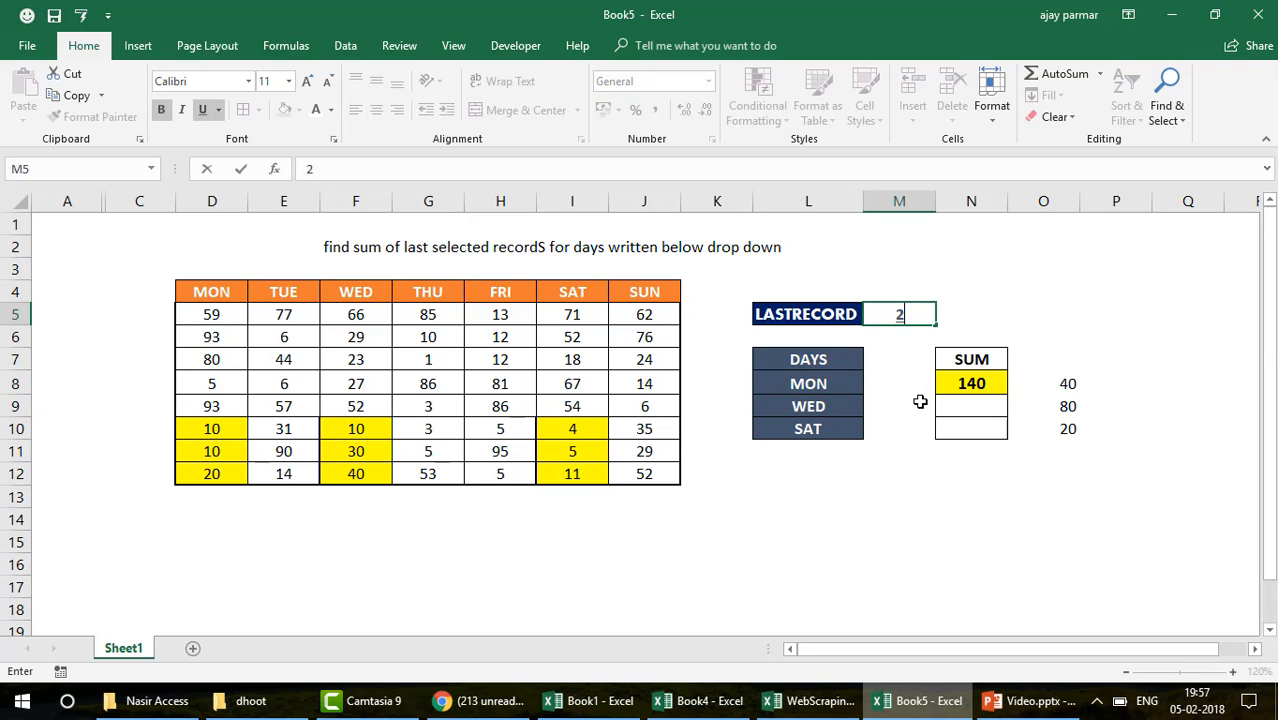
pyautogui.press('Return')
pyautogui.moveTo(207, 455); pyautogui.dragTo(208, 472)
pyautogui.moveTo(354, 451); pyautogui.dragTo(355, 469)
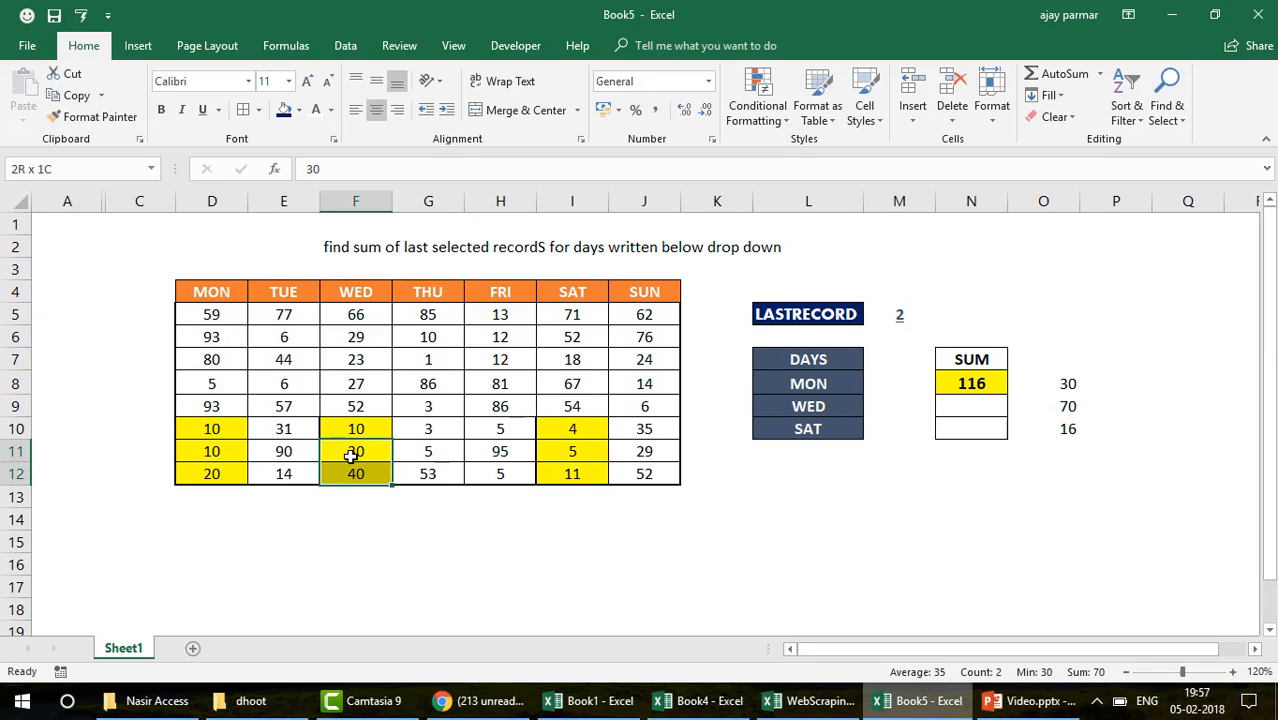
pyautogui.click(576, 454)
pyautogui.hotkey('shift', 'Down')
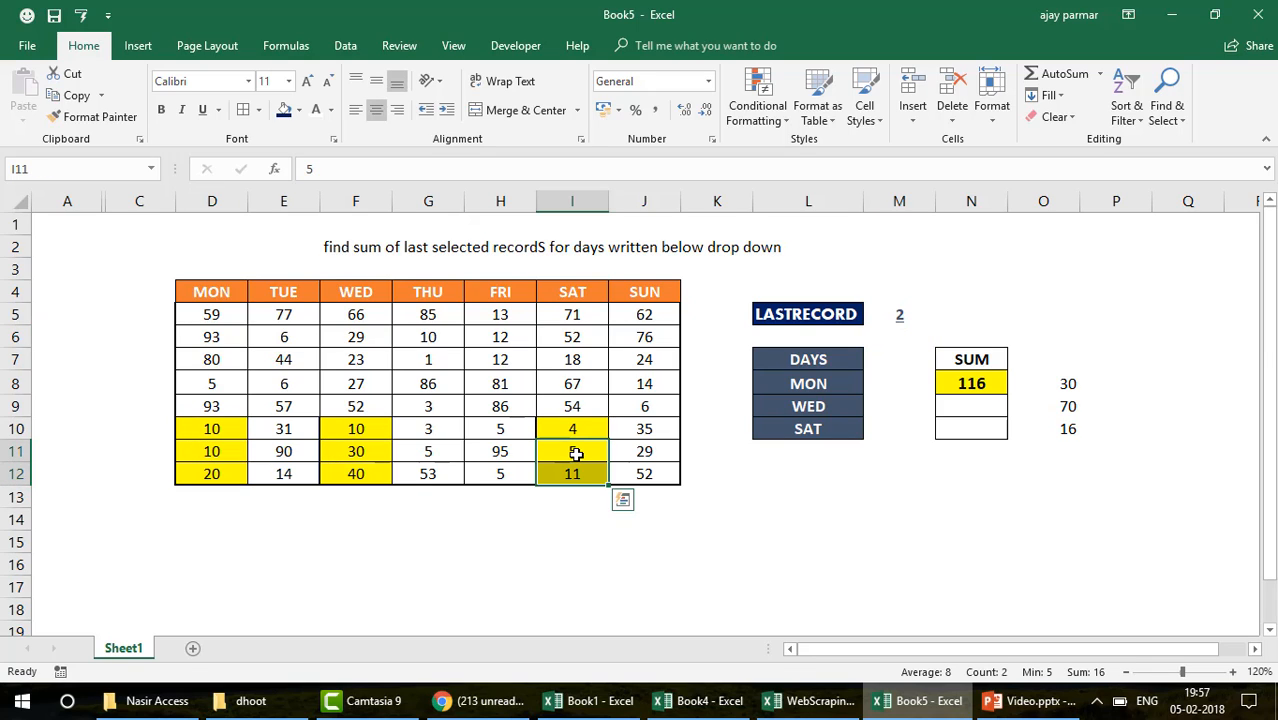
# Review the three day names in L8:L10 that determine which table columns are summed
pyautogui.click(816, 402)
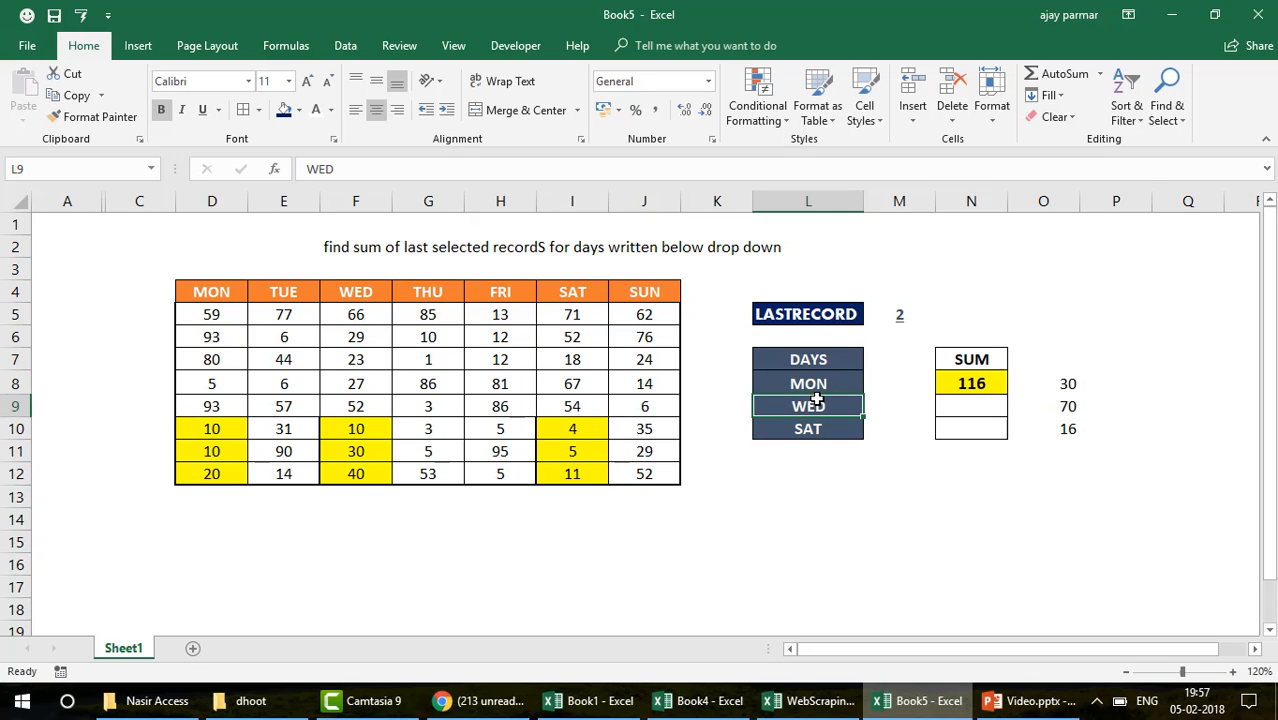
pyautogui.press('Up')
pyautogui.hotkey('shift', 'Down')
pyautogui.hotkey('shift', 'Down')
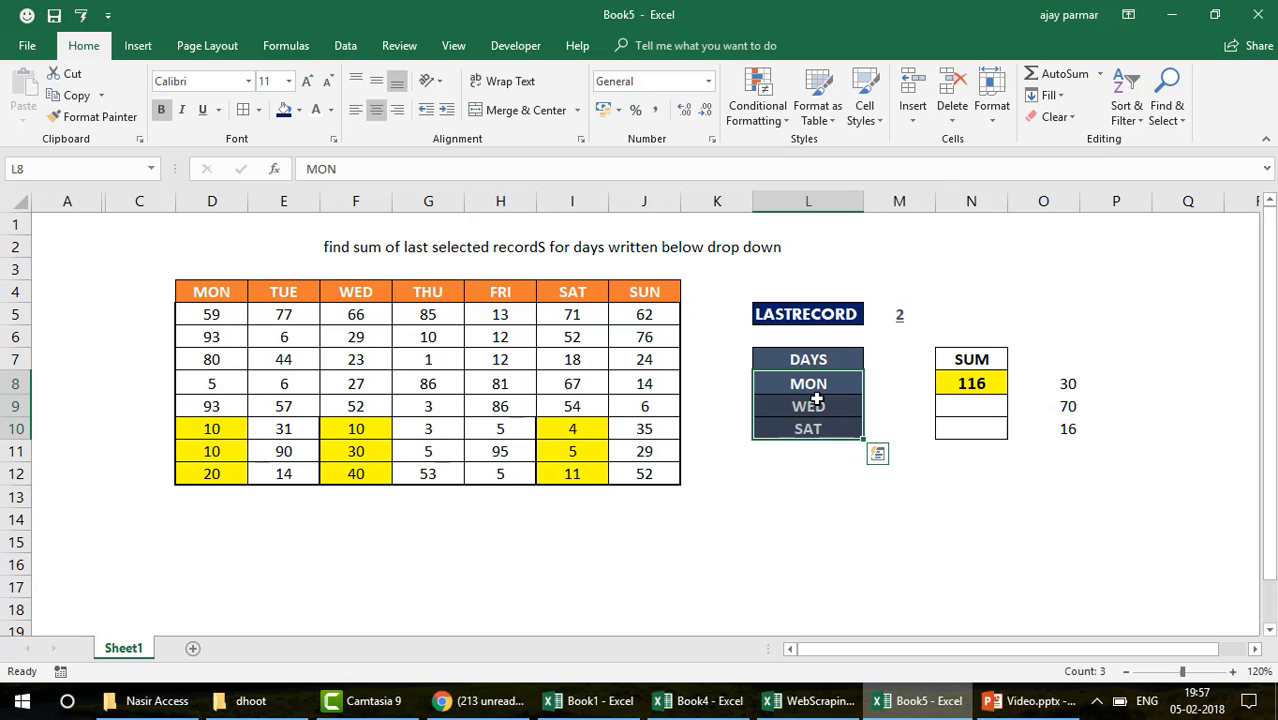
pyautogui.press('Right')
pyautogui.press('Right')
pyautogui.press('Left')
pyautogui.press('Left')
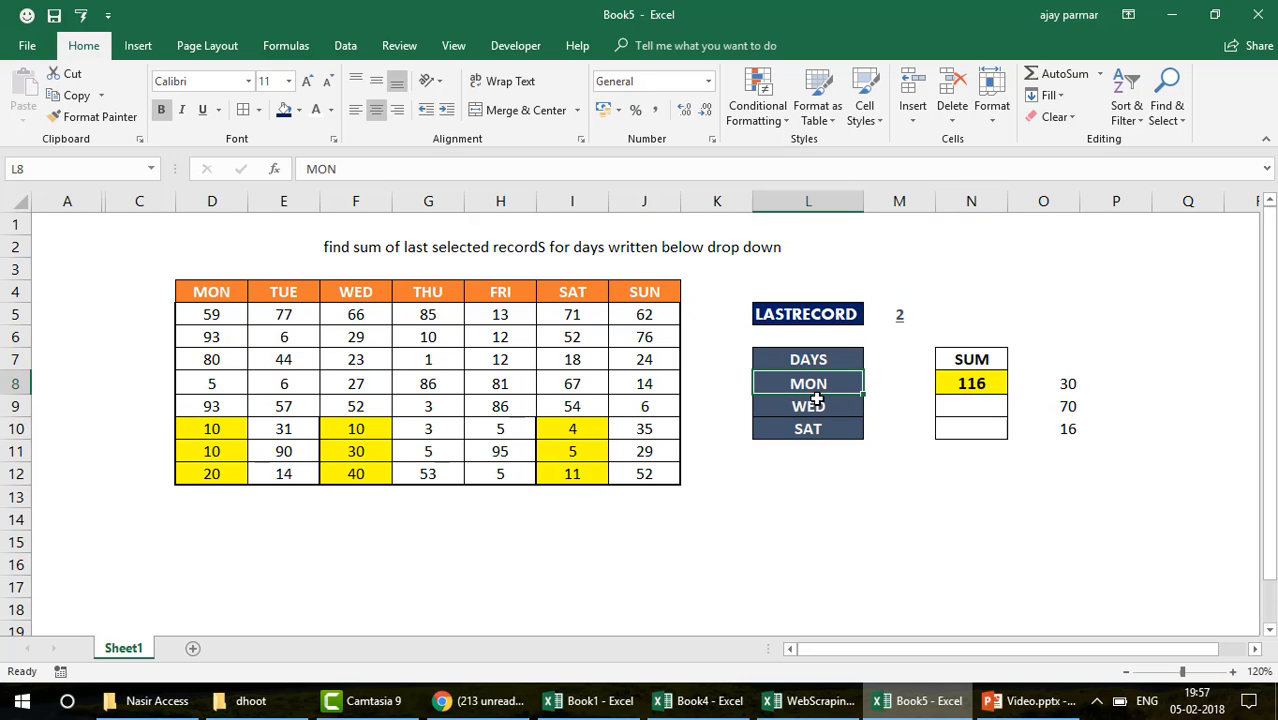
# Replace the second and third day names in L9 and L10 with MON
pyautogui.press('Down')
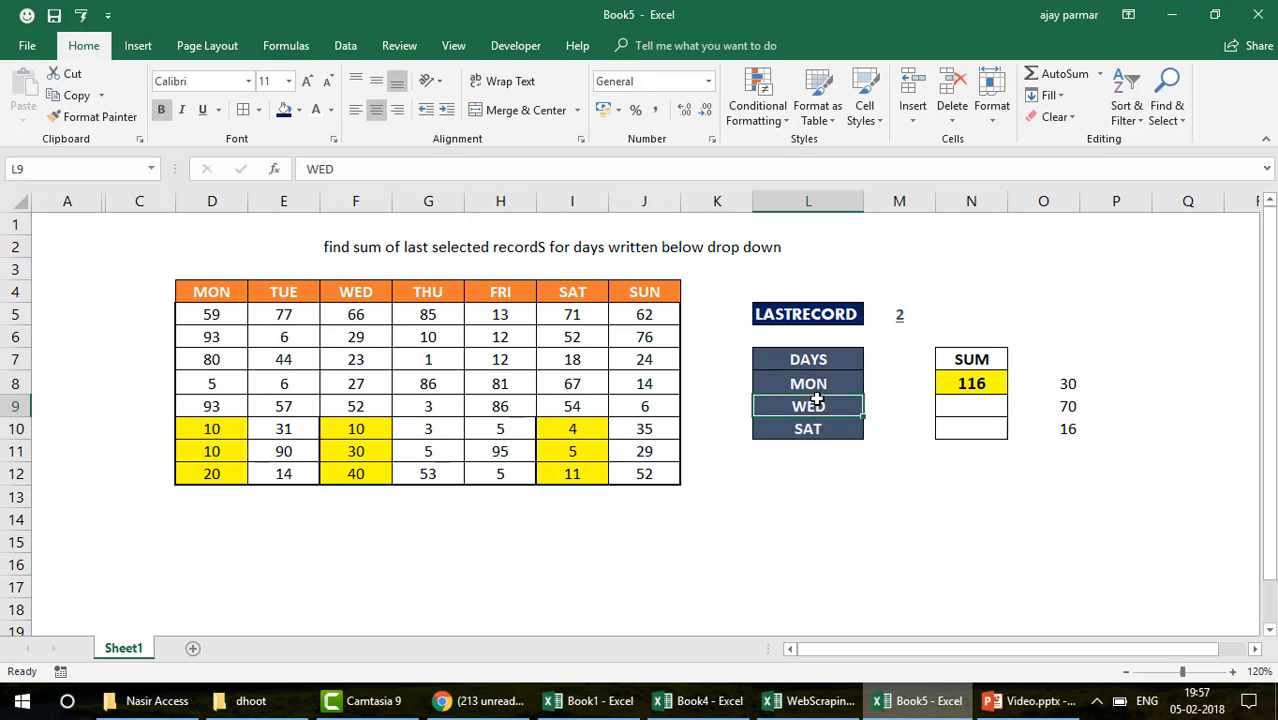
pyautogui.write('MON')
pyautogui.press('Return')
pyautogui.write('MN')
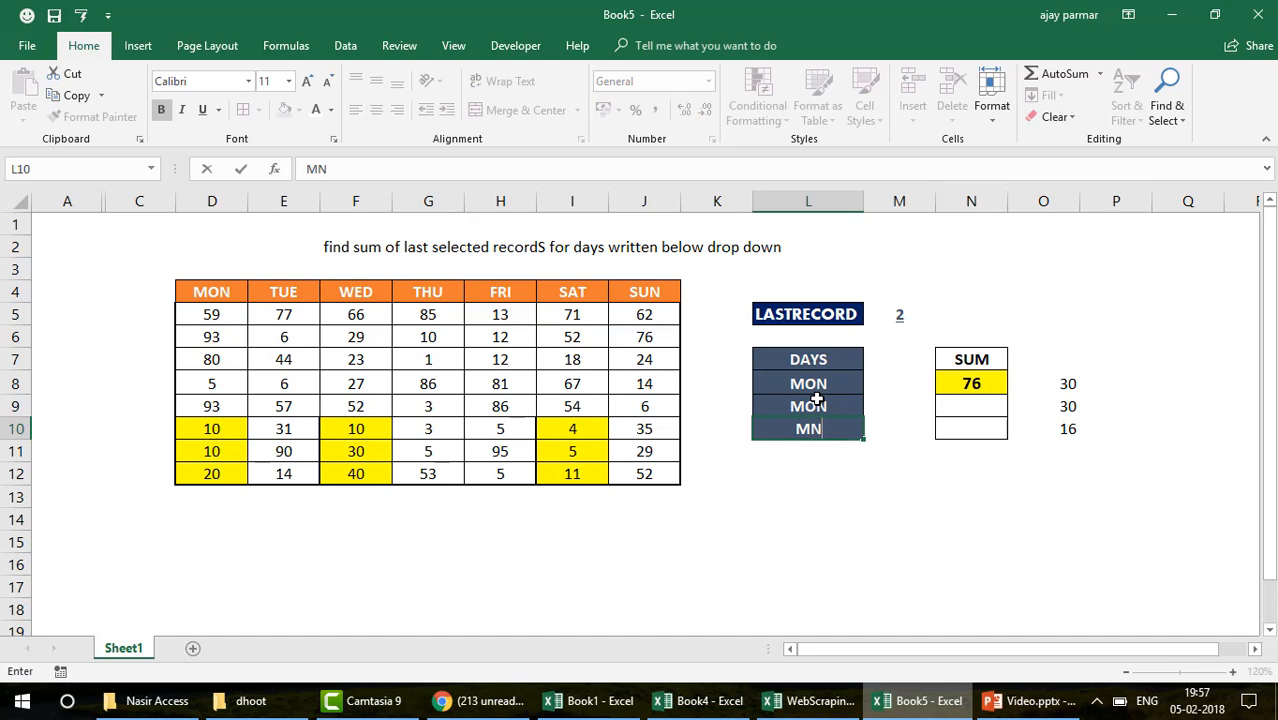
pyautogui.press('Return')
pyautogui.press('Up')
pyautogui.write('MON')
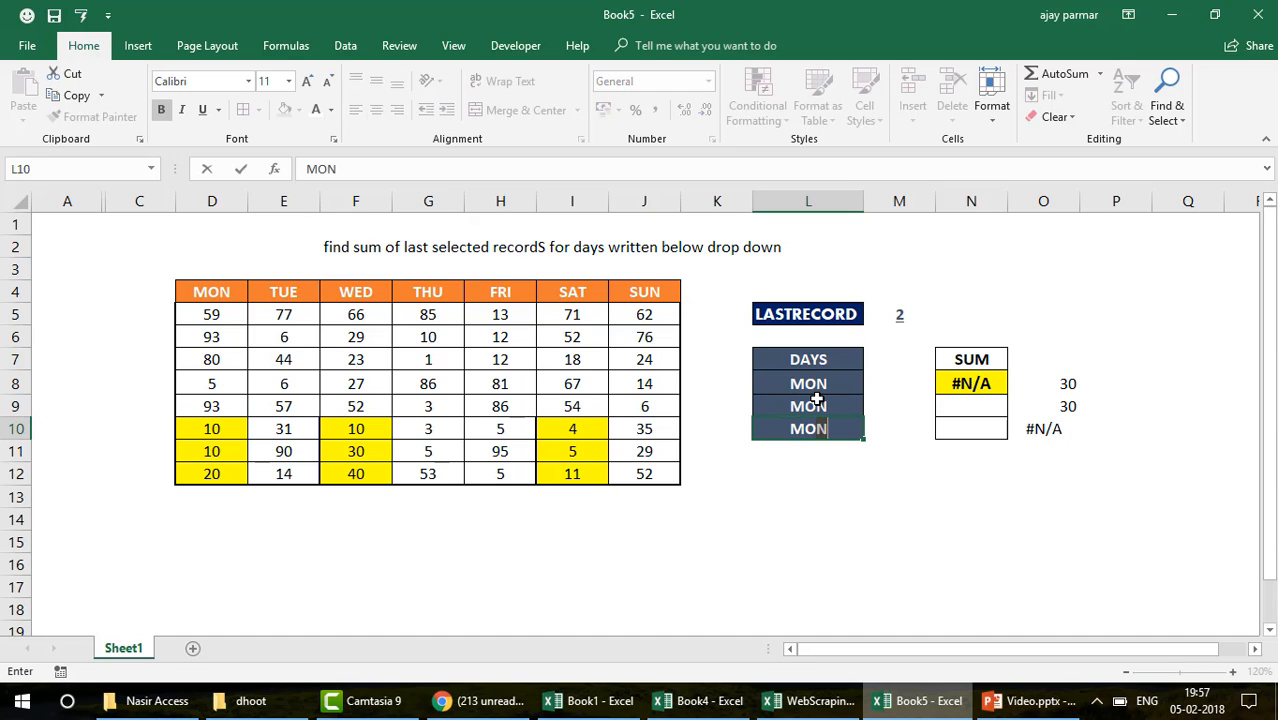
pyautogui.press('Return')
# Inspect the SUM formula in N8 and compare it with the LASTRECORD value and the last entries of the MON column
pyautogui.click(963, 382)
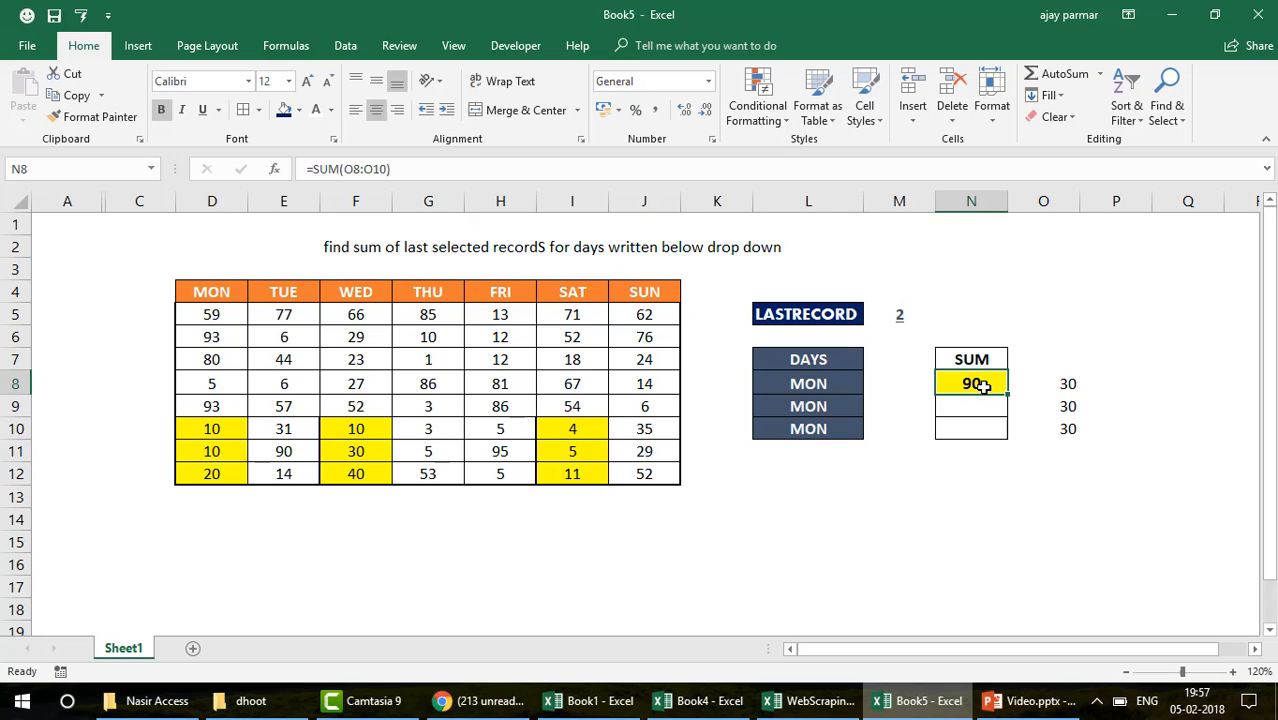
pyautogui.click(233, 432)
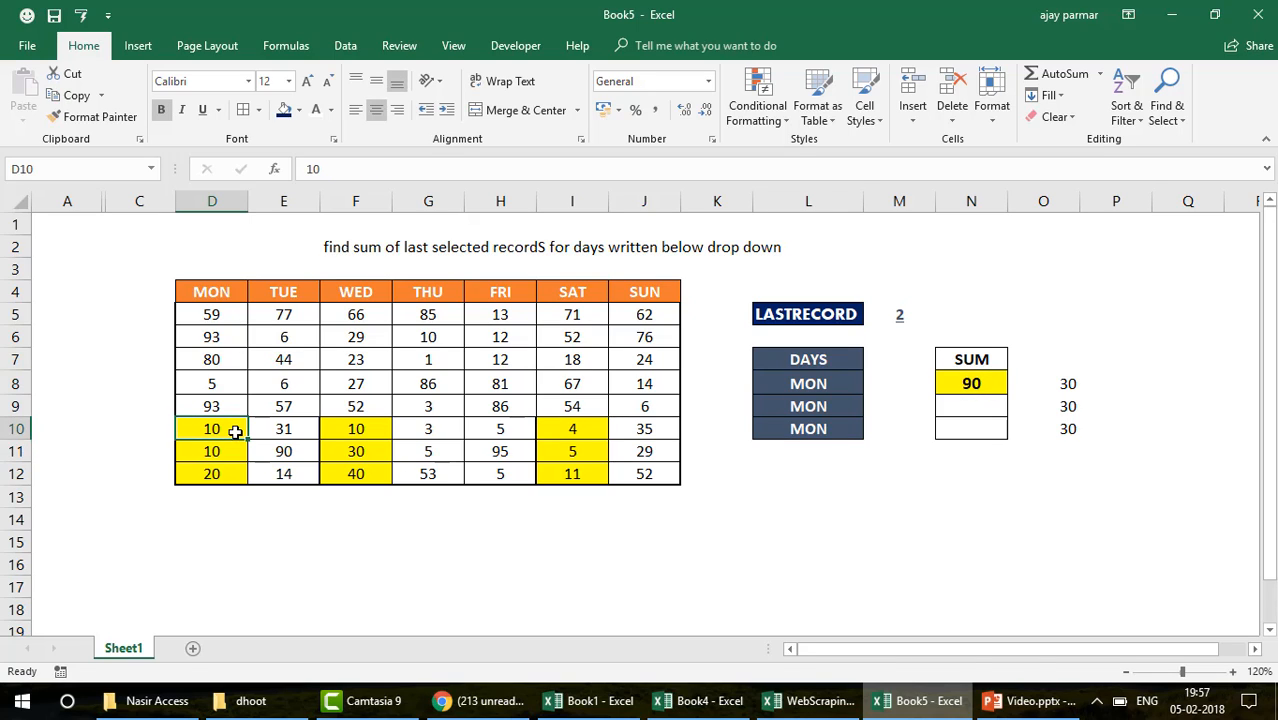
pyautogui.hotkey('shift', 'Down')
pyautogui.hotkey('shift', 'Down')
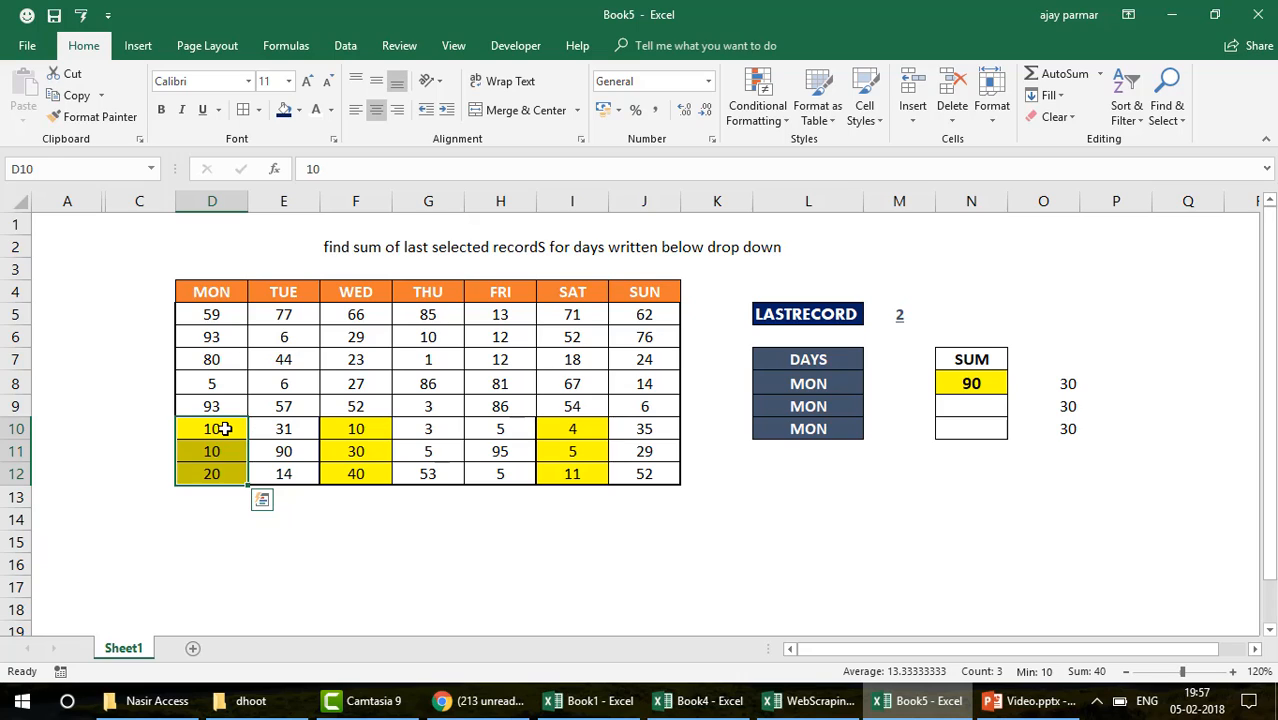
pyautogui.click(900, 315)
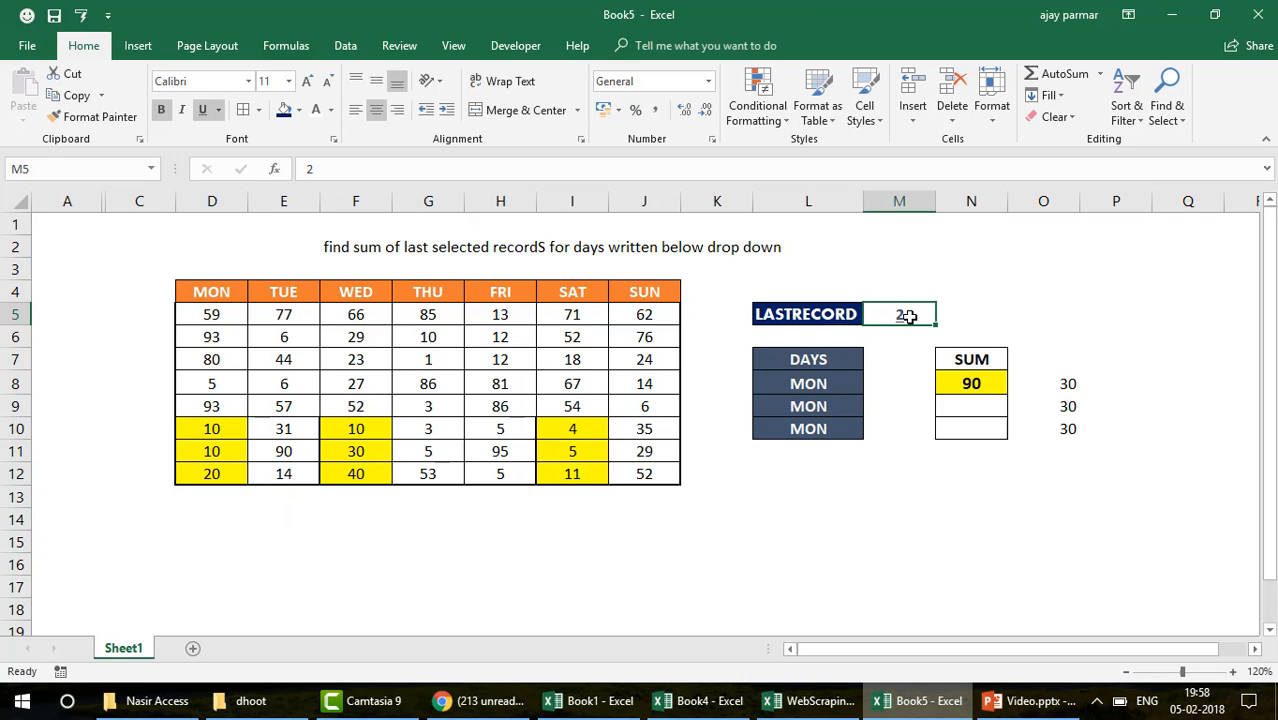
pyautogui.click(223, 452)
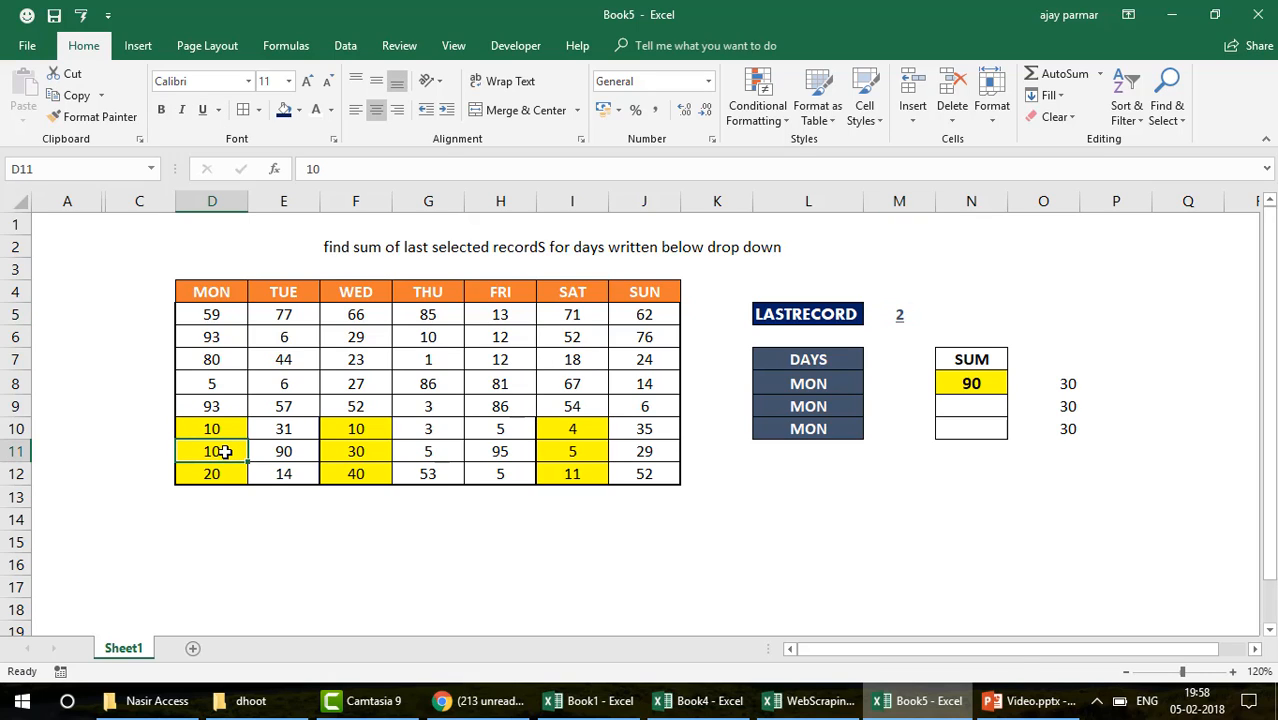
pyautogui.hotkey('shift', 'Down')
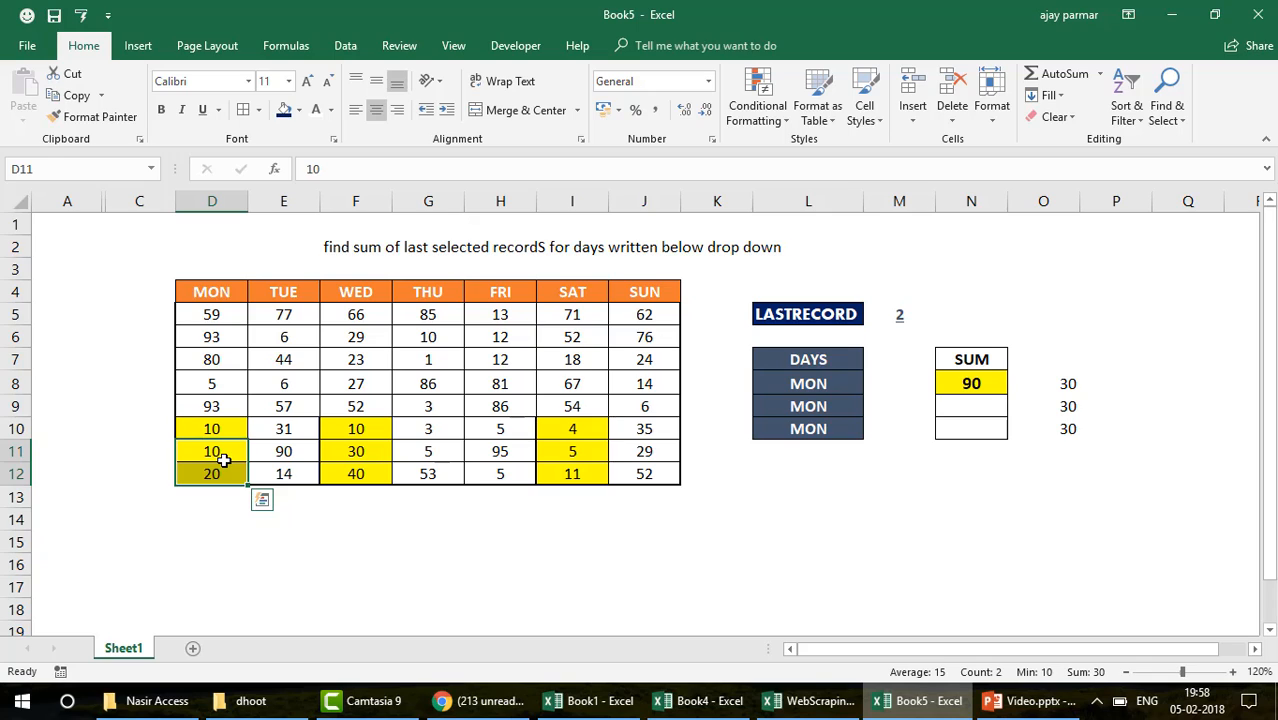
# Set the LASTRECORD value in M5 to 3 and check the last three entries of the MON column
pyautogui.click(968, 388)
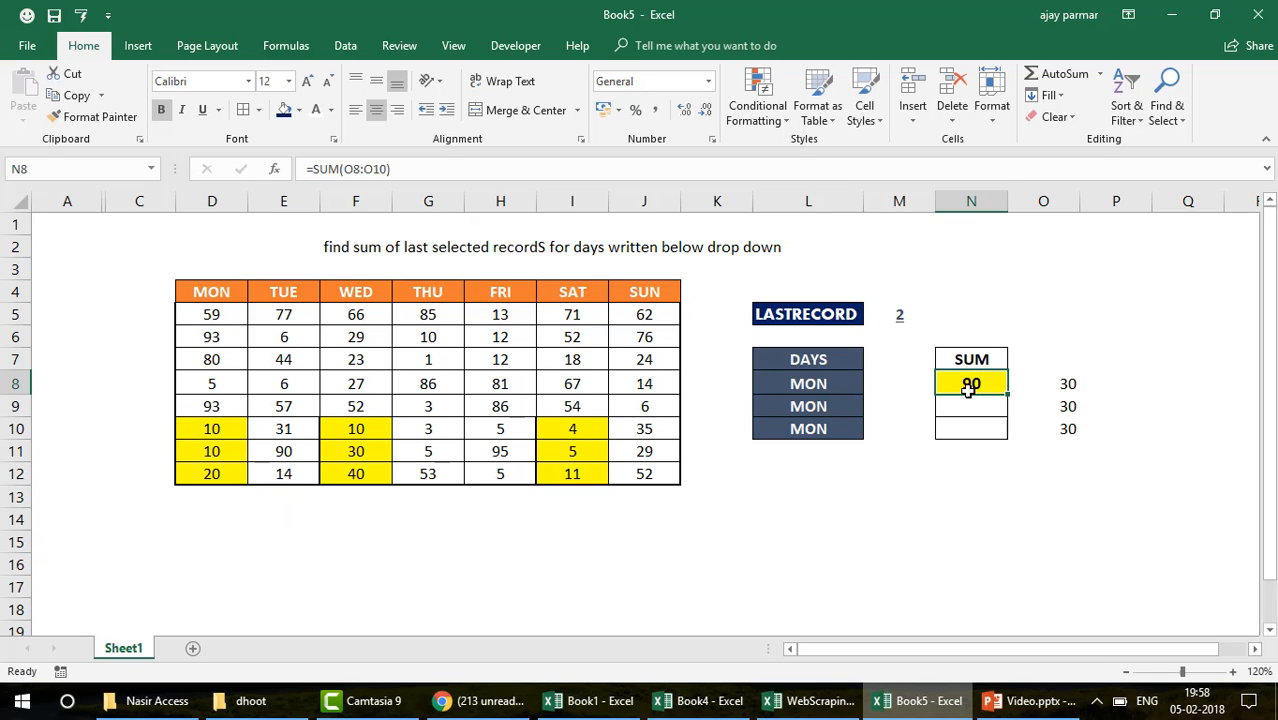
pyautogui.click(900, 317)
pyautogui.write('3')
pyautogui.press('Return')
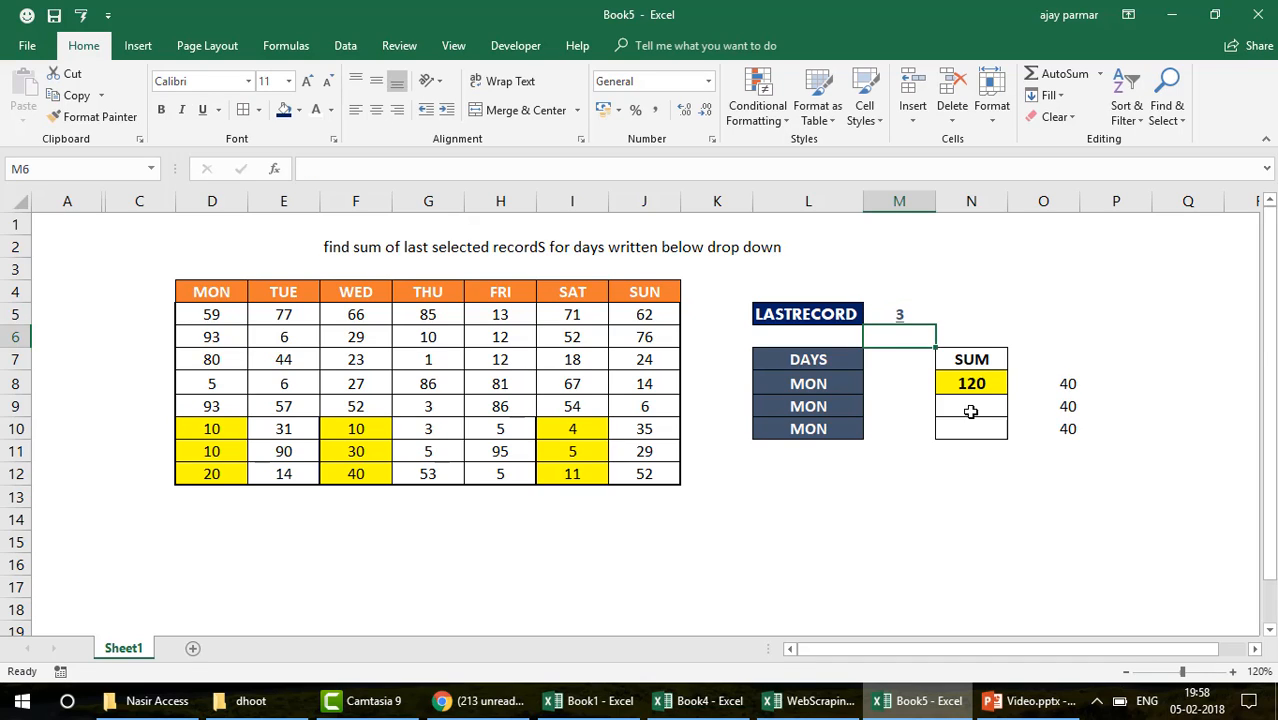
pyautogui.click(205, 431)
pyautogui.hotkey('shift', 'Down')
pyautogui.hotkey('shift', 'Down')
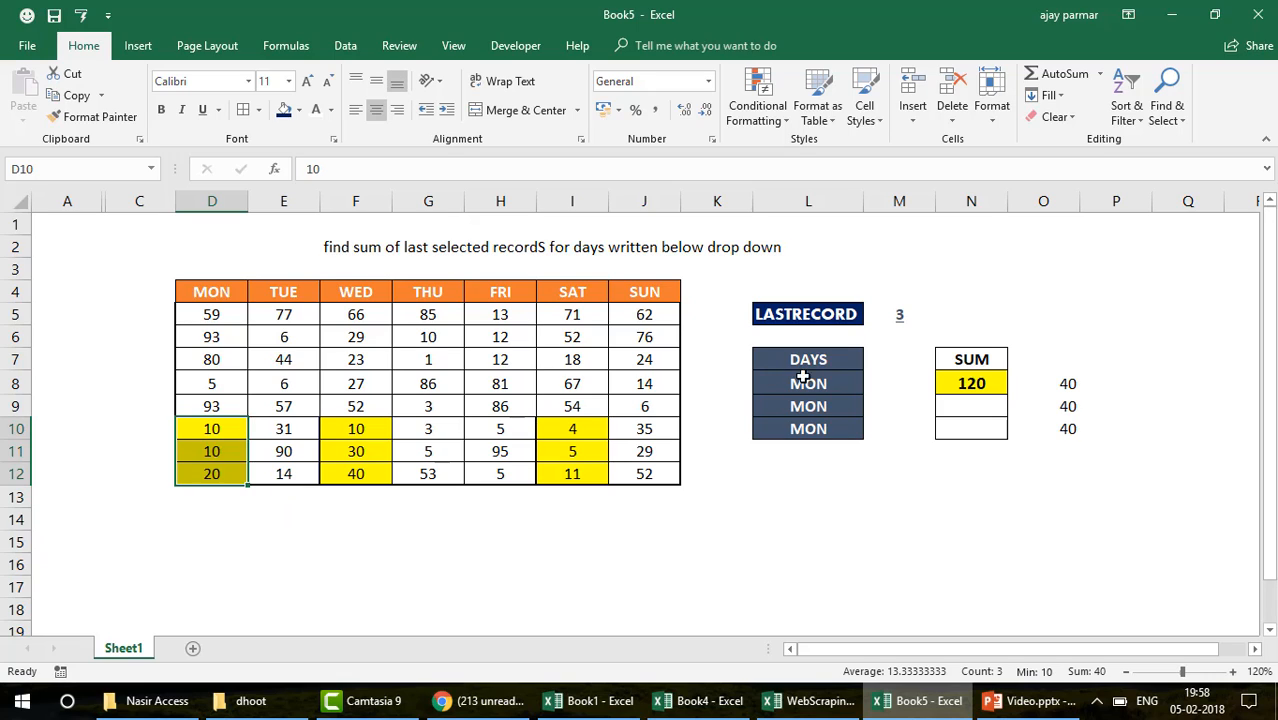
# Examine the per-day OFFSET formulas in O8:O10 and the SUM formula in N8 that adds them up
pyautogui.click(989, 392)
pyautogui.press('Right')
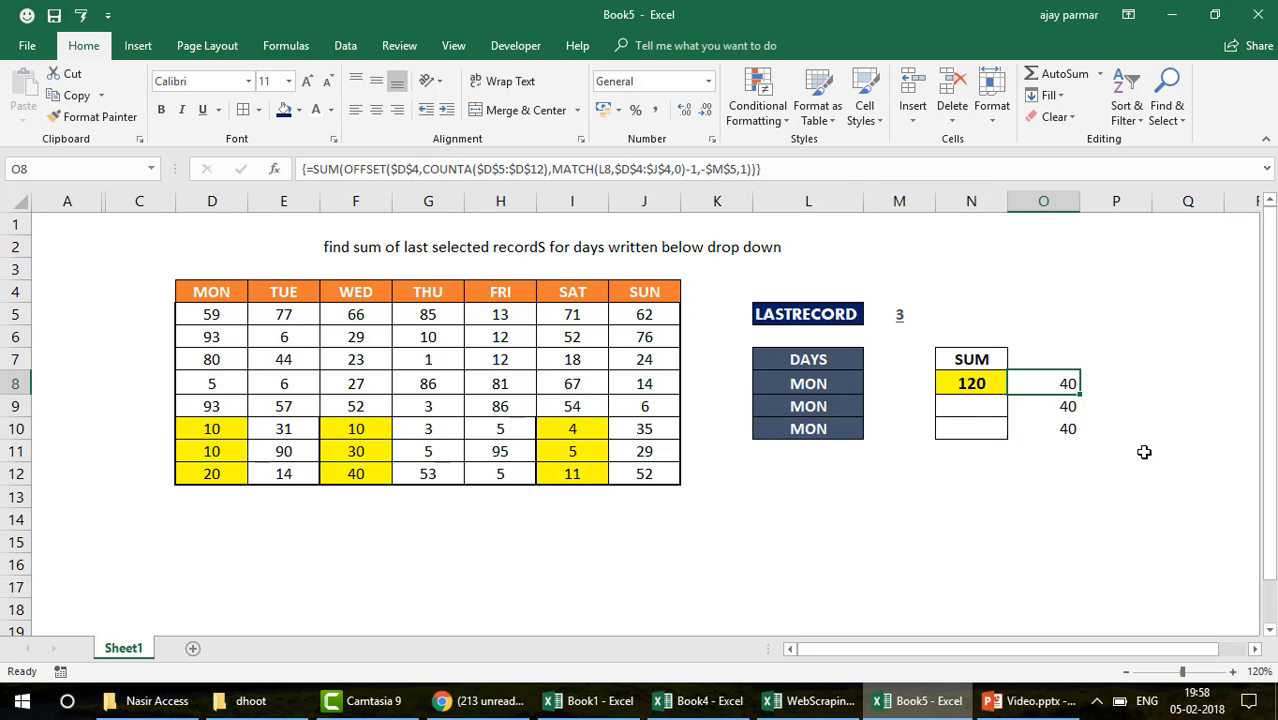
pyautogui.press('Down')
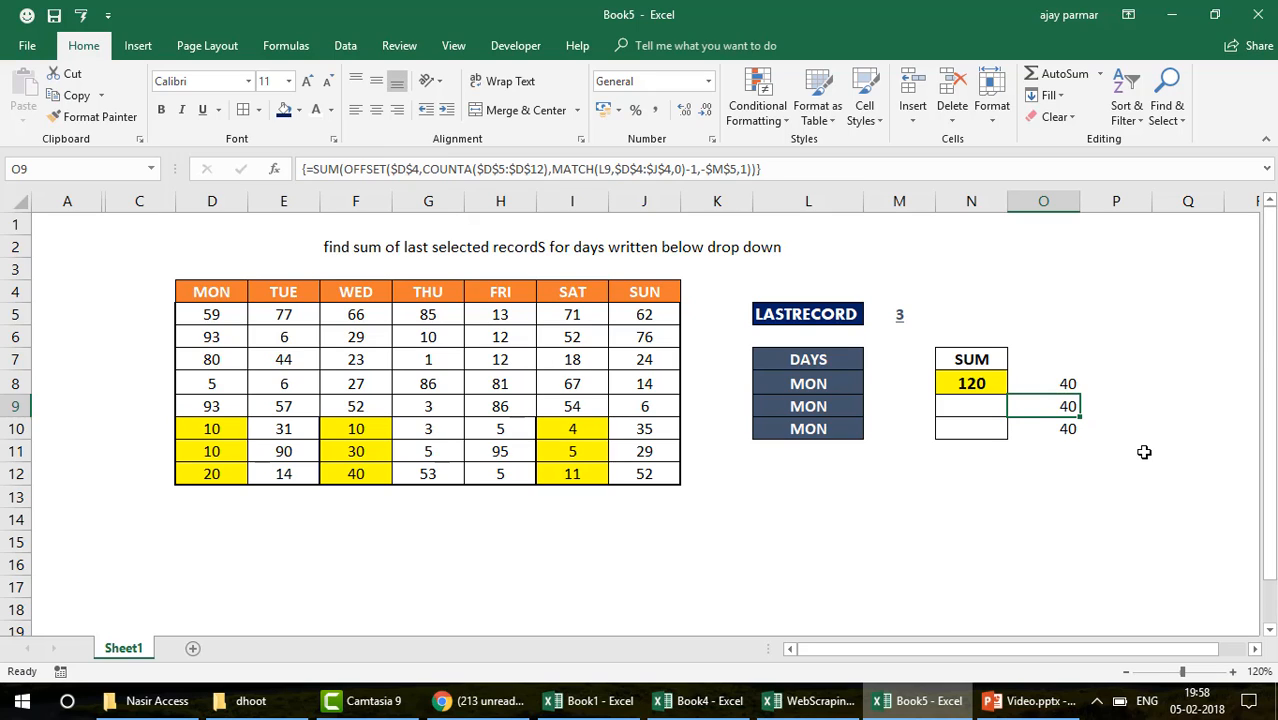
pyautogui.press('Down')
pyautogui.press('Up')
pyautogui.press('Up')
pyautogui.press('Left')
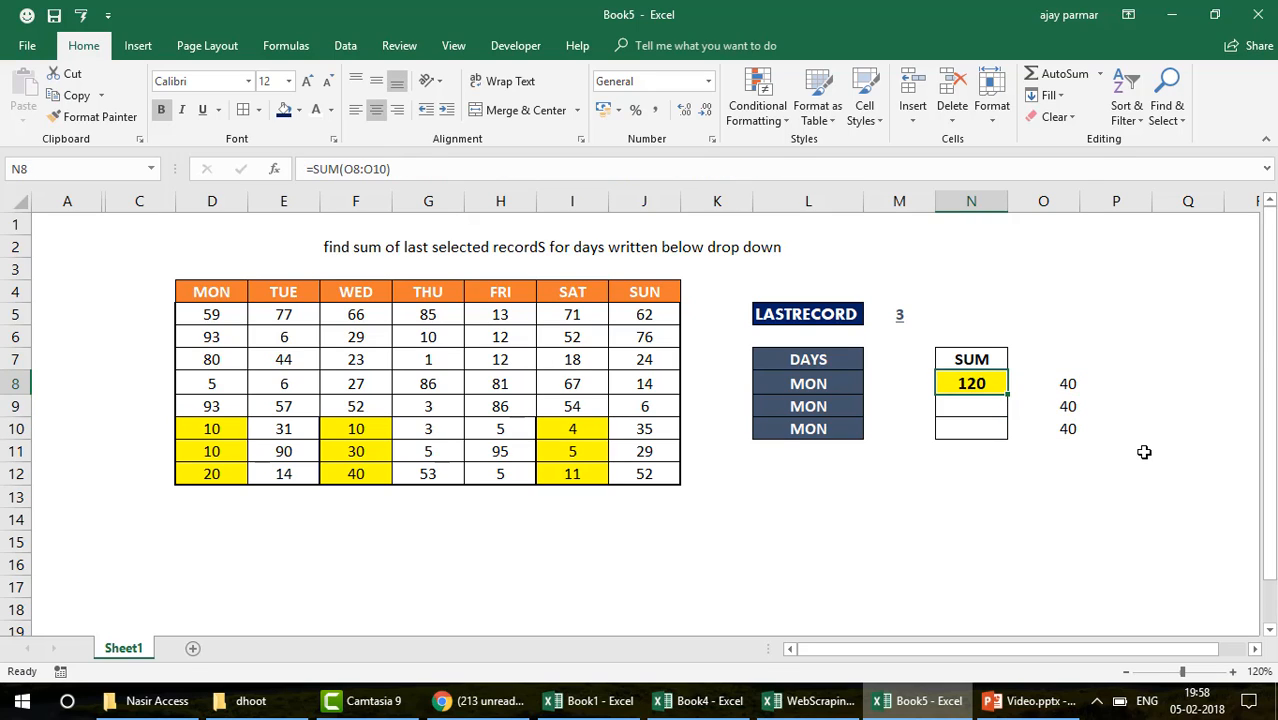
pyautogui.press('F2')
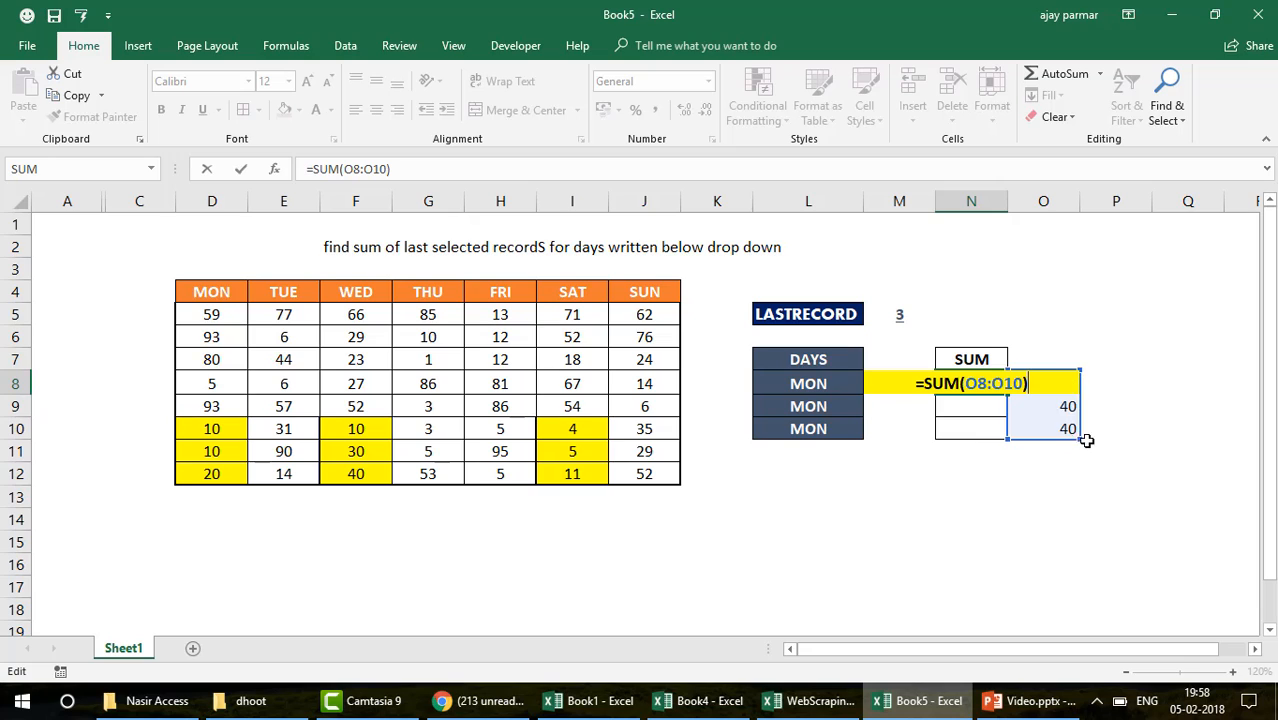
pyautogui.press('Return')
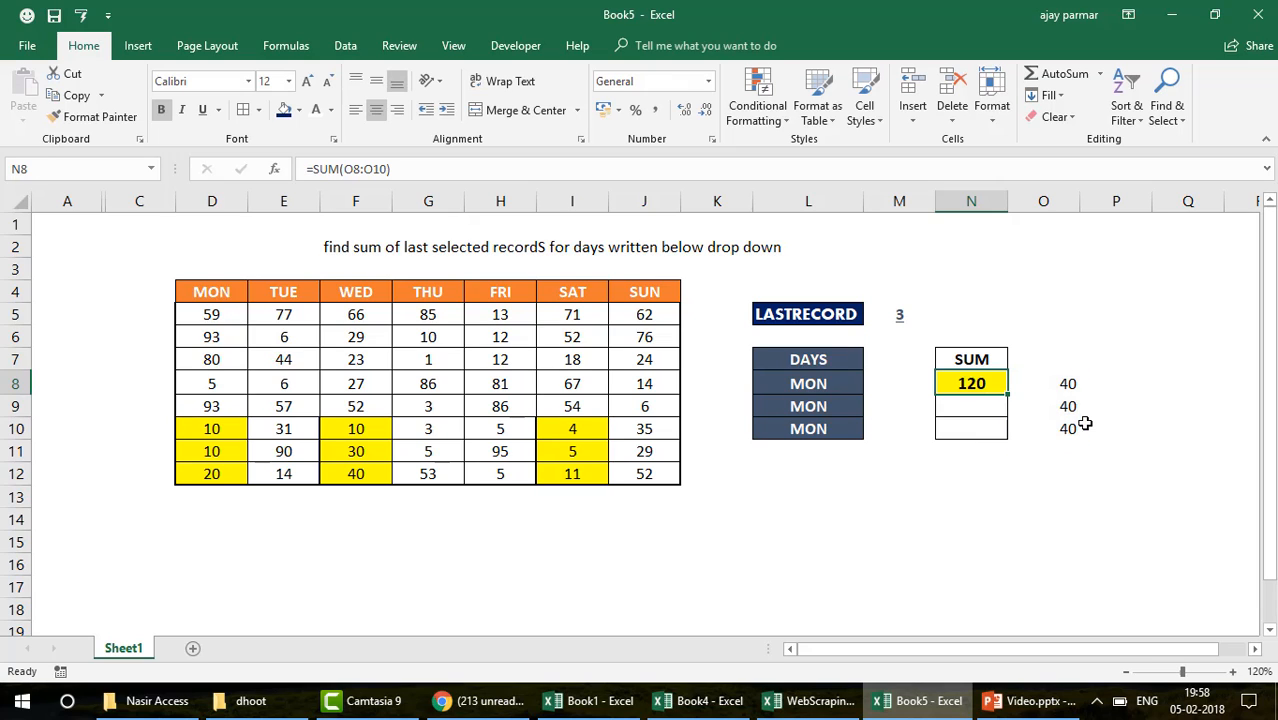
pyautogui.click(1058, 200)
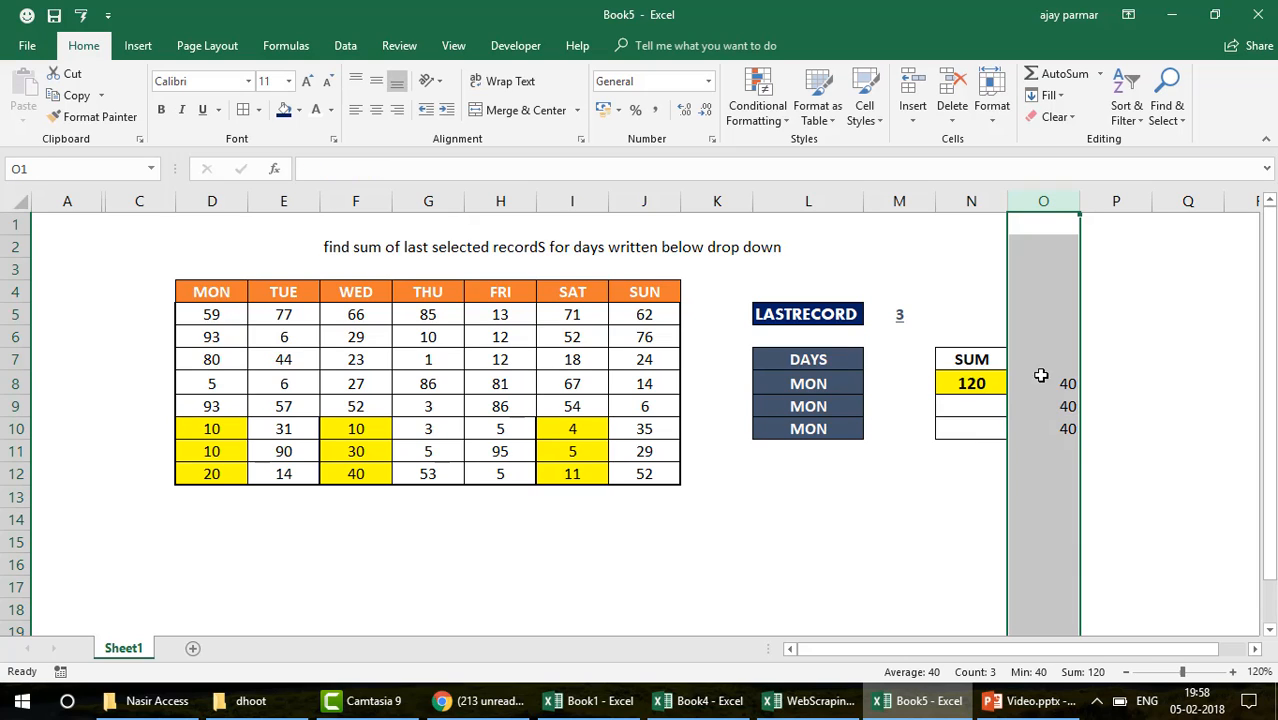
pyautogui.click(651, 482)
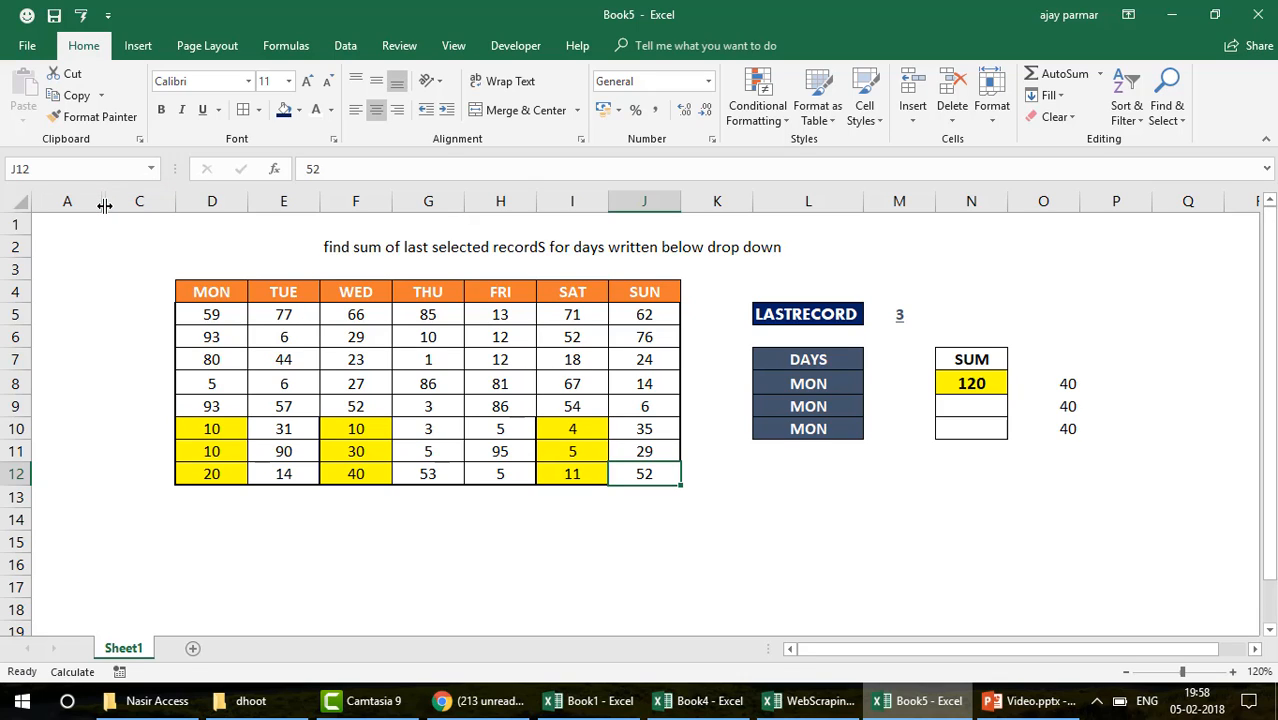
# Unhide the hidden column between columns A and C
pyautogui.moveTo(80, 204); pyautogui.dragTo(135, 205)
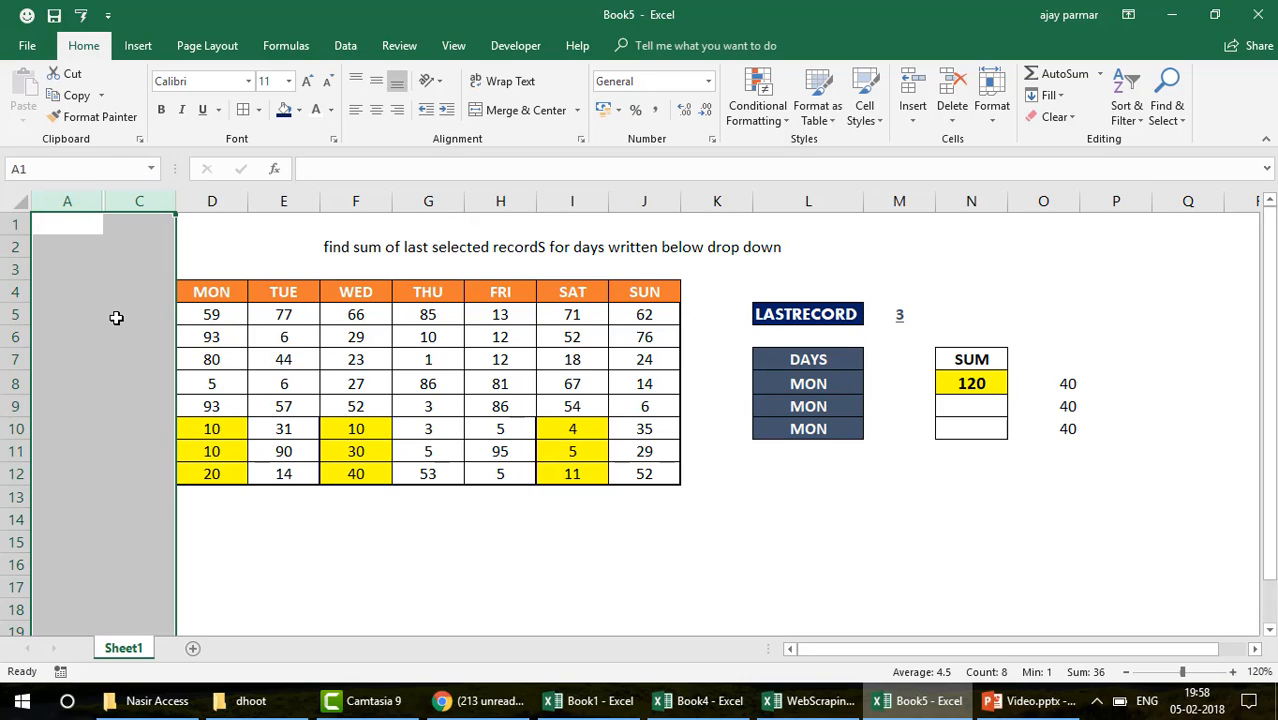
pyautogui.rightClick(116, 295)
pyautogui.click(196, 595)
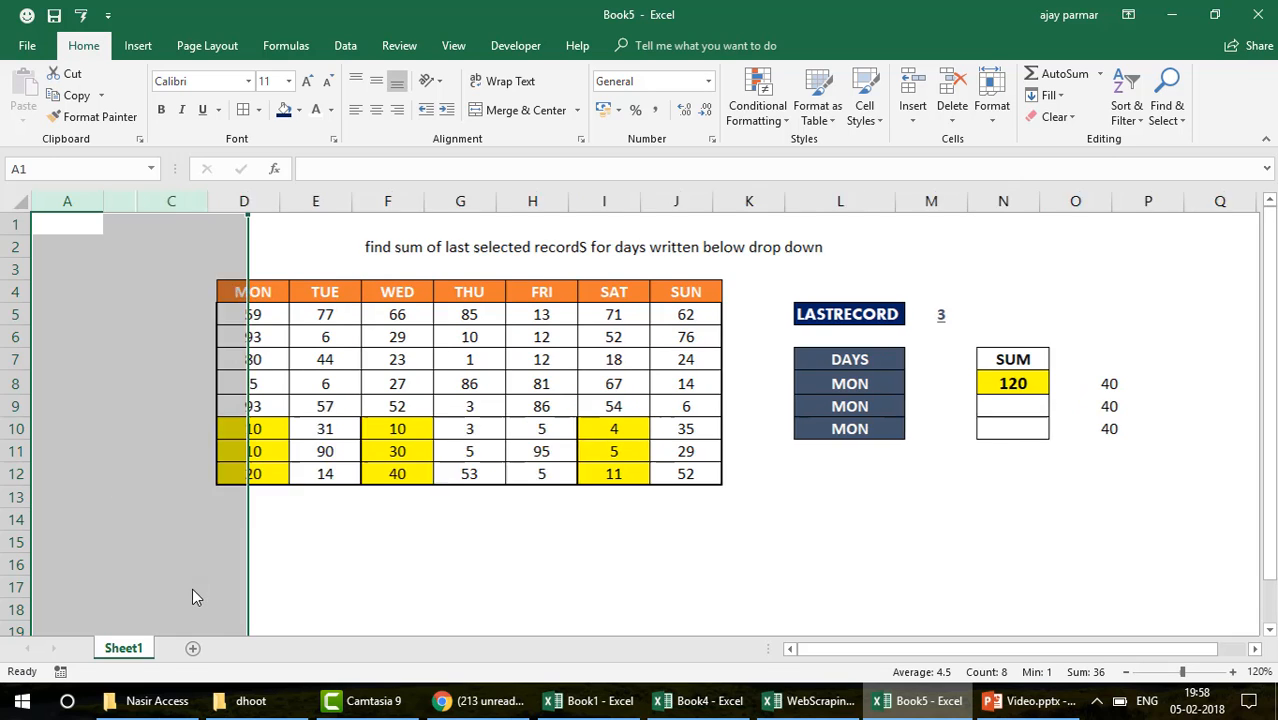
# Change the font color of C4:C12 to black to reveal the record numbers beside the table
pyautogui.click(205, 293)
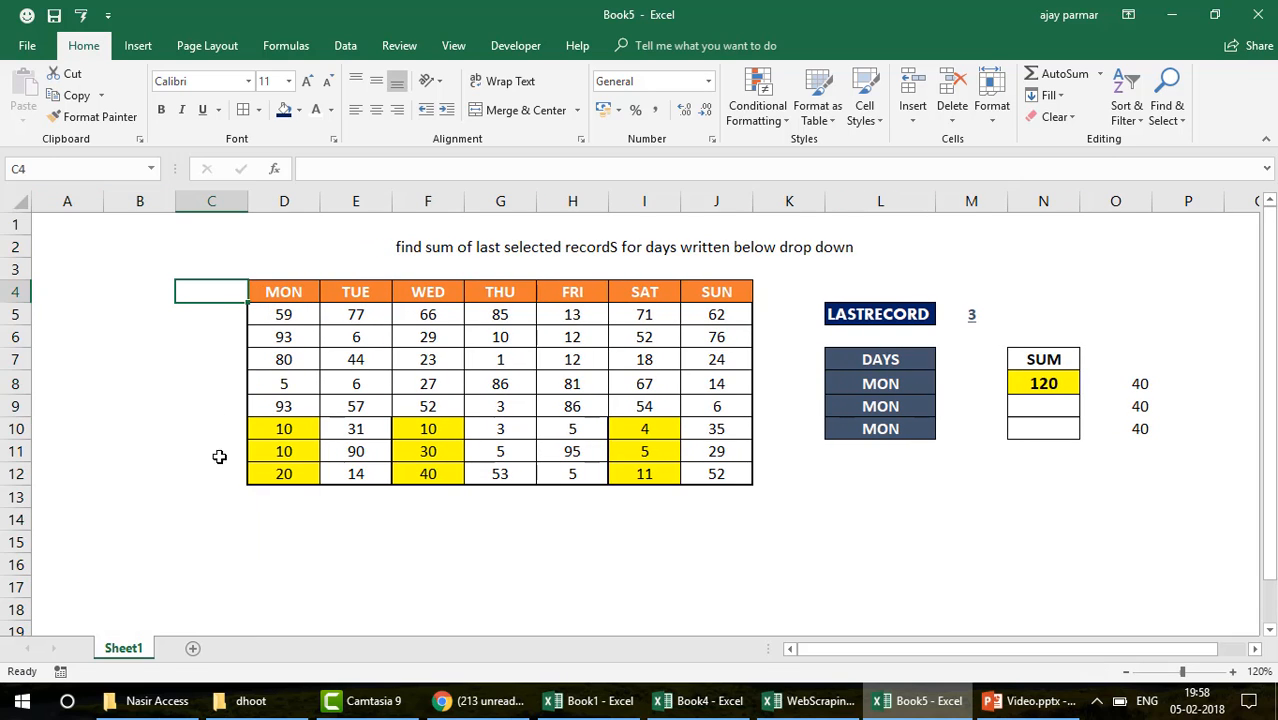
pyautogui.keyDown('shift'); pyautogui.click(217, 479); pyautogui.keyUp('shift')
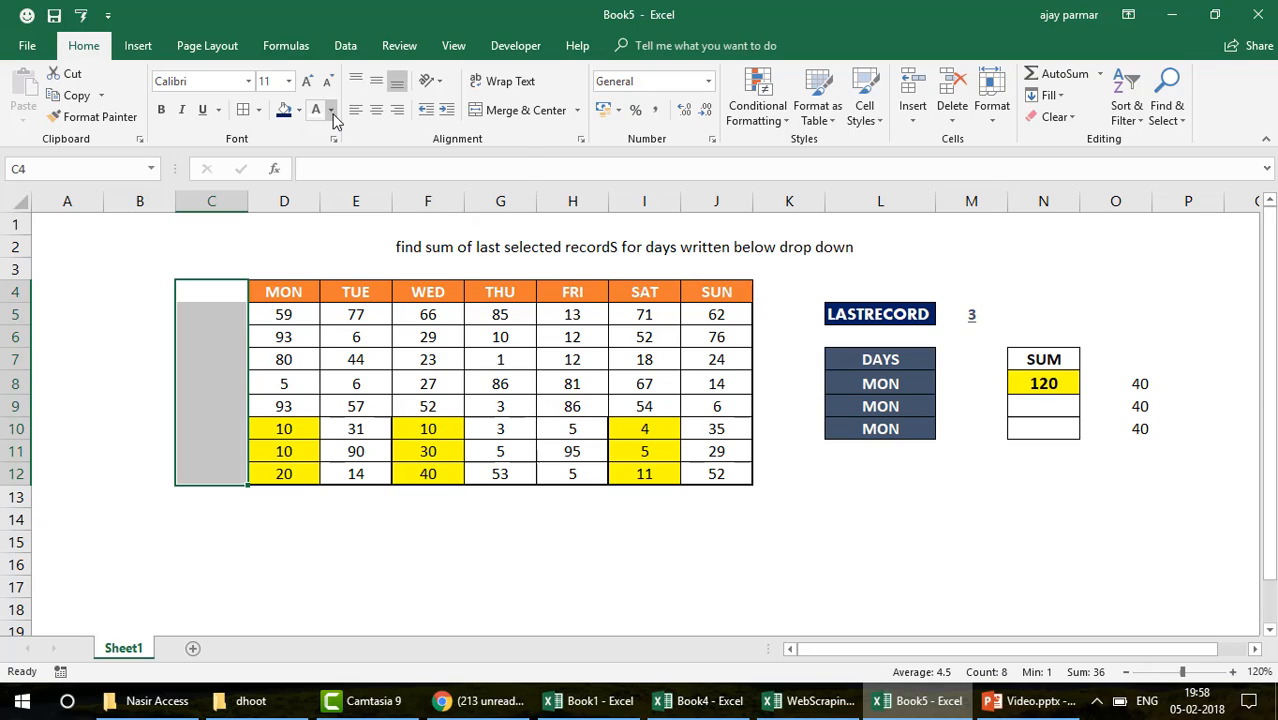
pyautogui.click(332, 112)
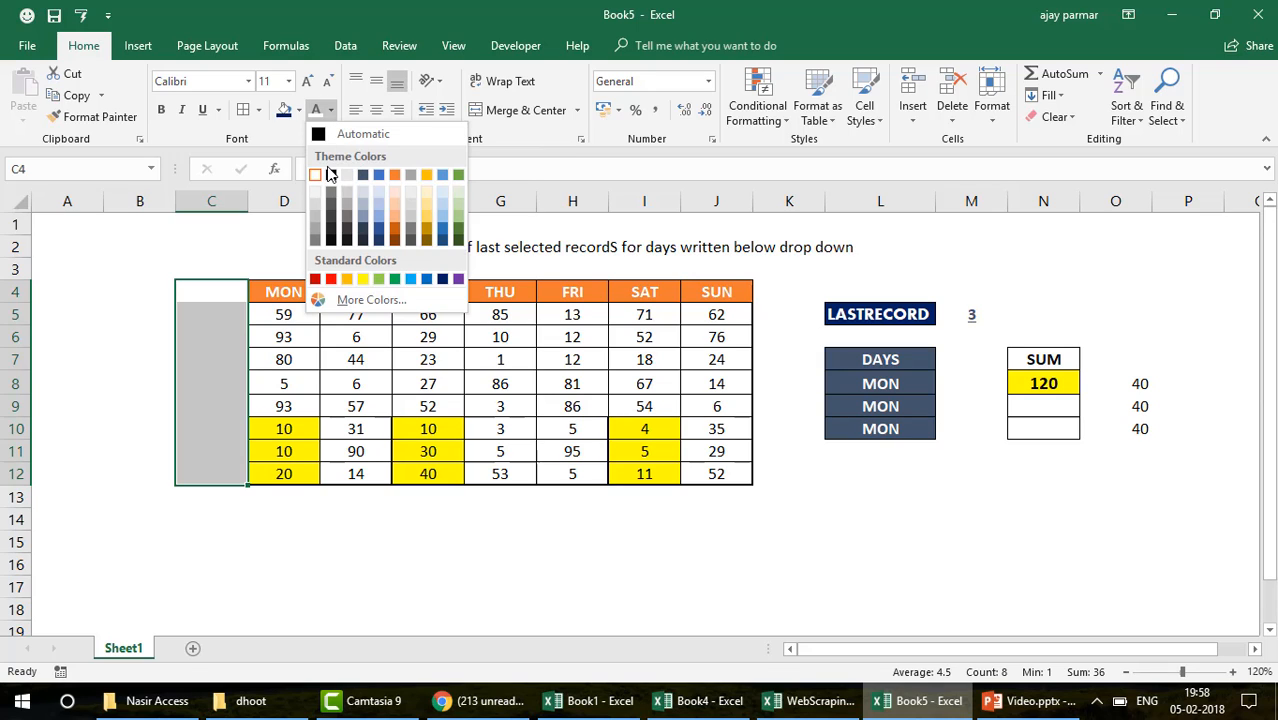
pyautogui.click(332, 176)
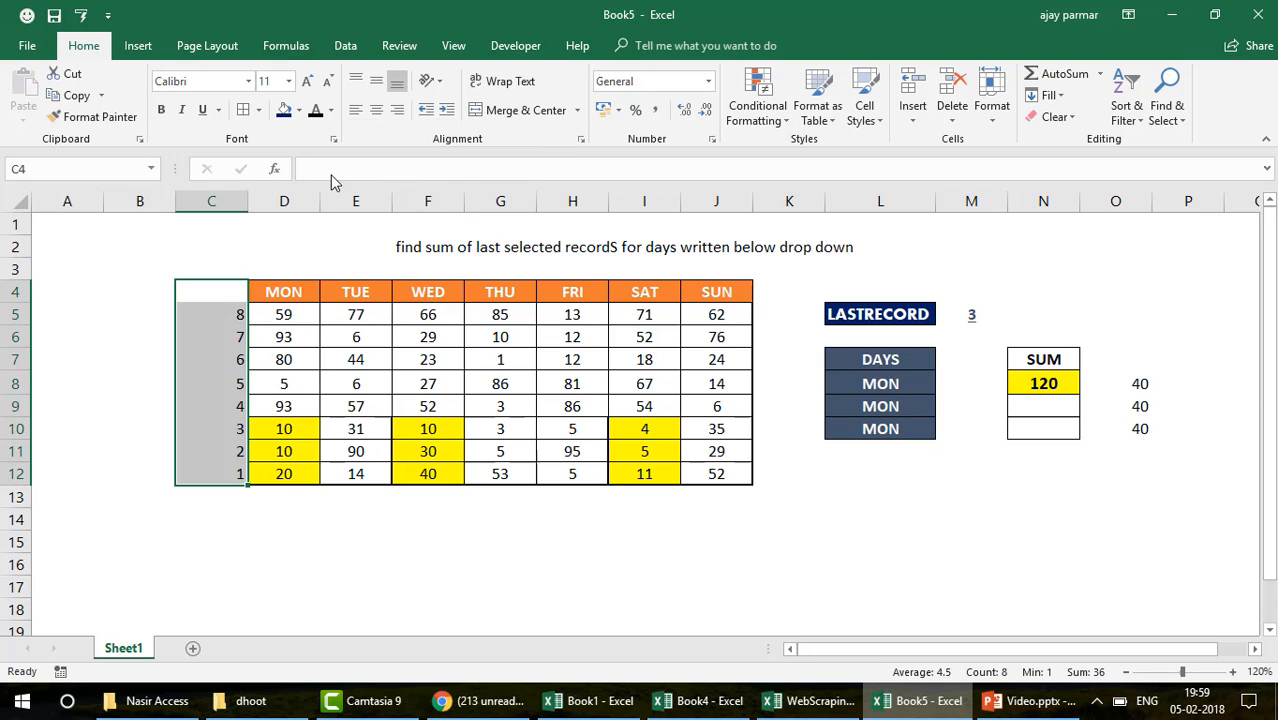
pyautogui.click(332, 112)
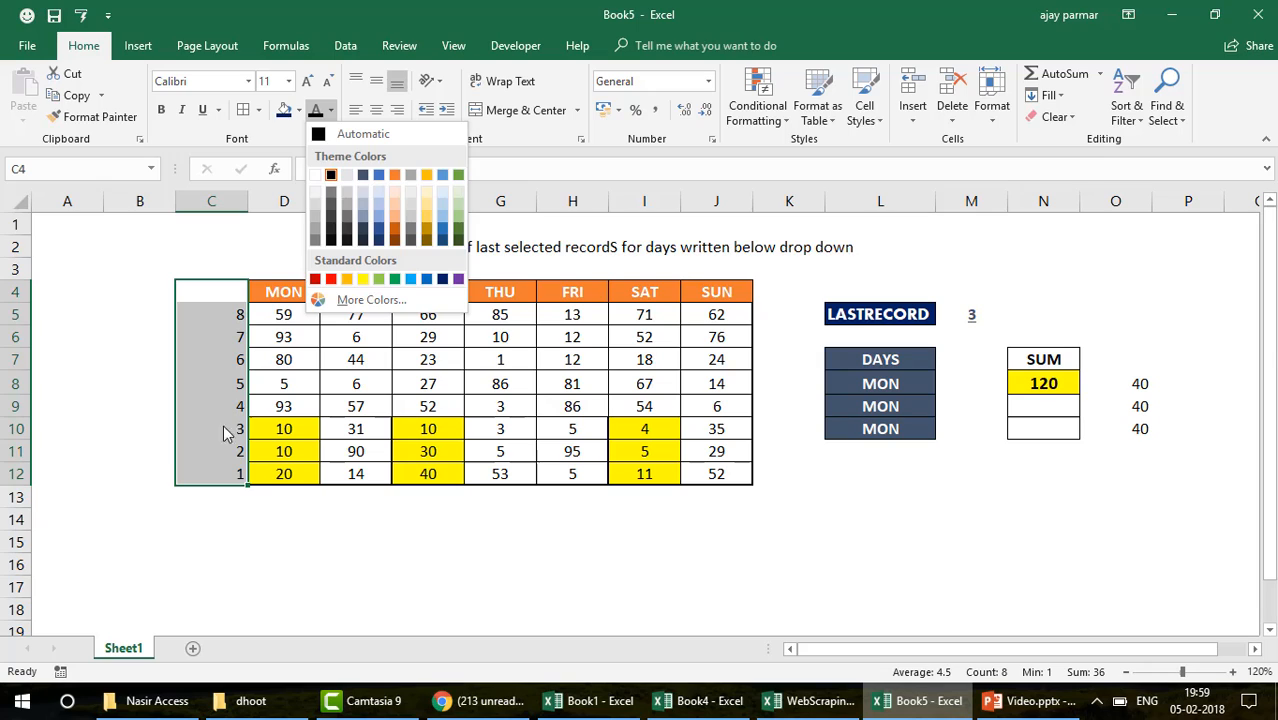
pyautogui.click(194, 476)
# Examine the record numbers in C5:C12, which count the table rows upward from the last record
pyautogui.click(220, 476)
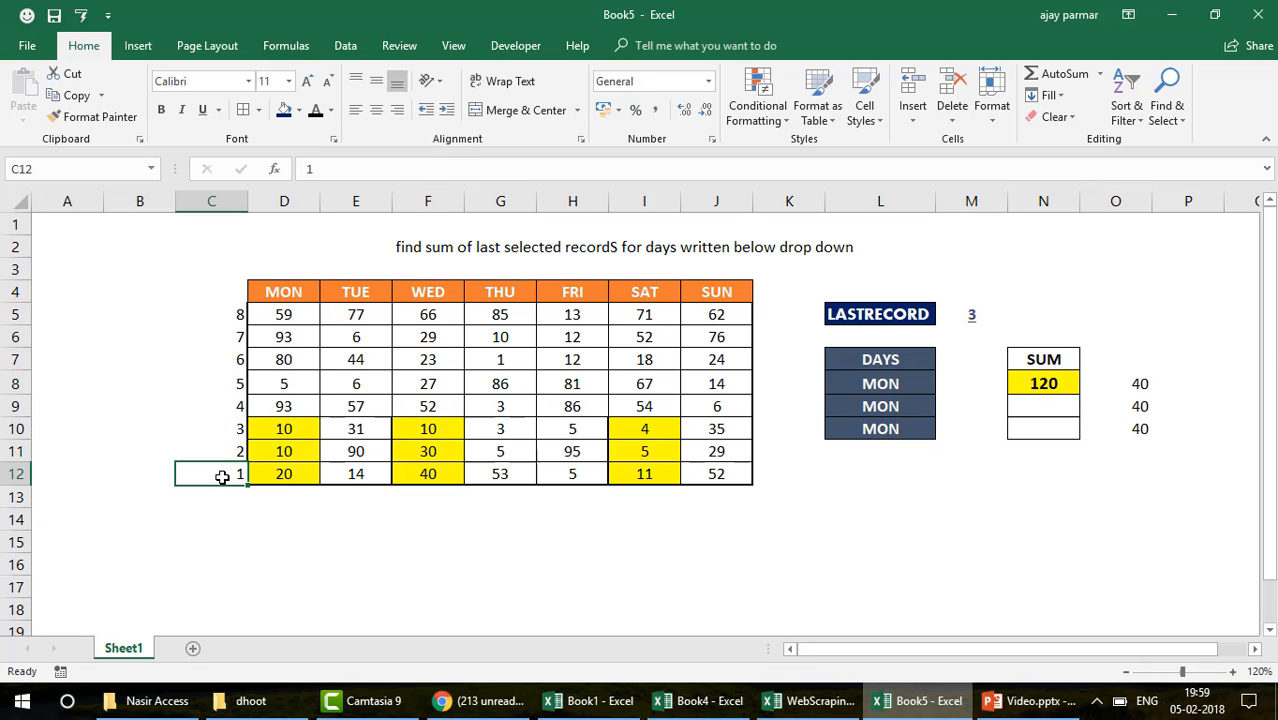
pyautogui.press('Up')
pyautogui.press('Up')
pyautogui.press('Up')
pyautogui.press('Up')
pyautogui.press('Up')
pyautogui.press('Up')
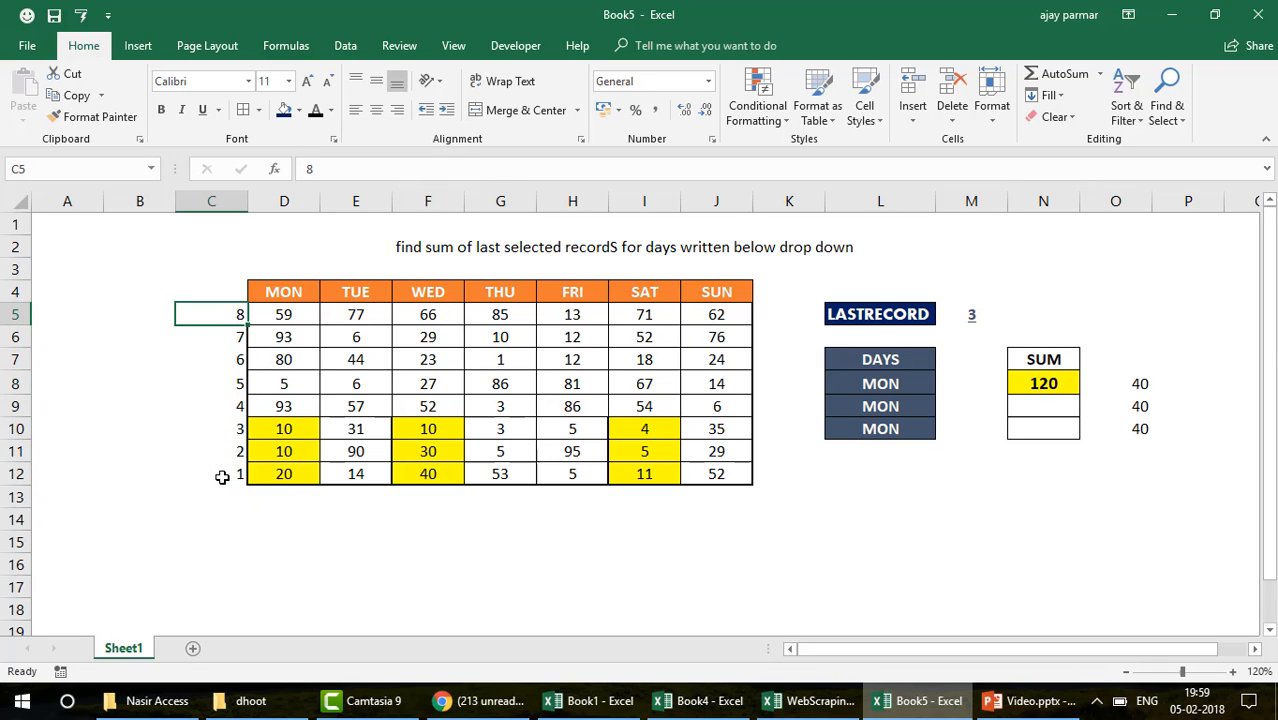
pyautogui.press('Down')
pyautogui.press('Down')
pyautogui.press('Down')
pyautogui.press('Down')
pyautogui.press('Down')
pyautogui.press('Down')
pyautogui.hotkey('shift', 'Up')
pyautogui.hotkey('shift', 'Up')
pyautogui.hotkey('shift', 'Up')
pyautogui.hotkey('shift', 'Up')
pyautogui.hotkey('shift', 'Up')
pyautogui.hotkey('shift', 'Up')
pyautogui.hotkey('shift', 'Up')
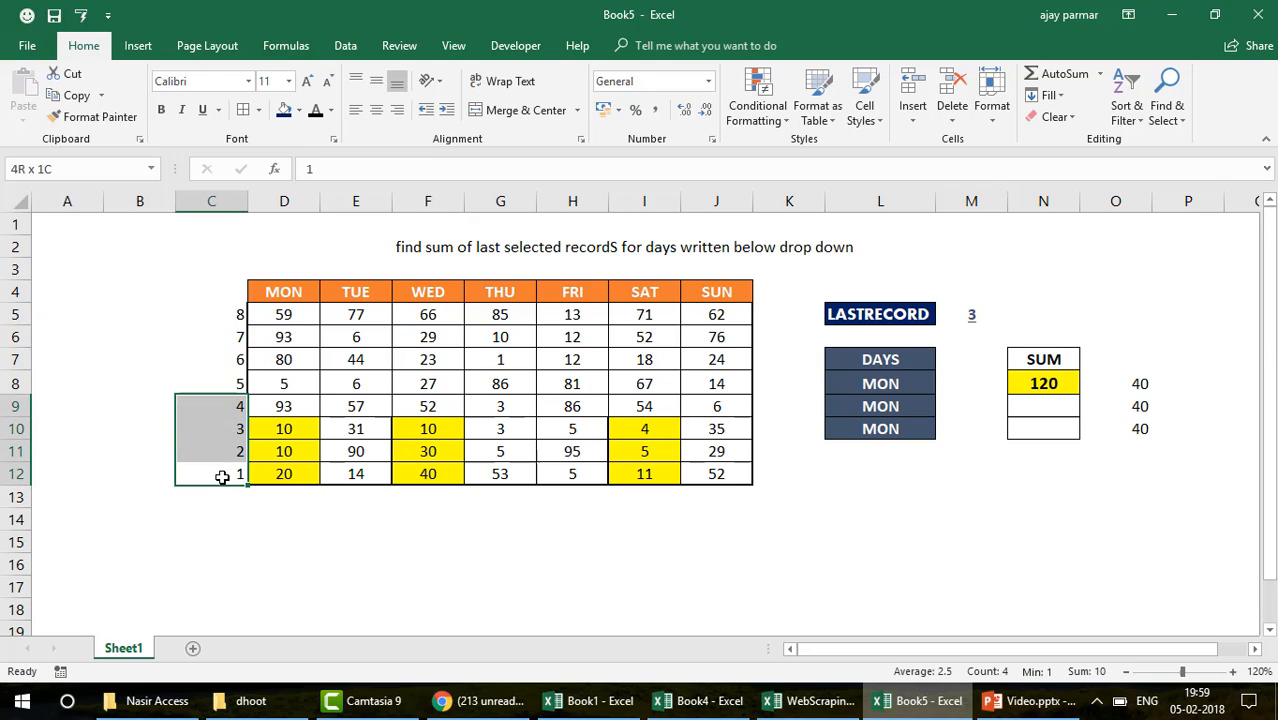
# Compare the LASTRECORD value in M5 with the last three record numbers in C10:C12
pyautogui.click(972, 317)
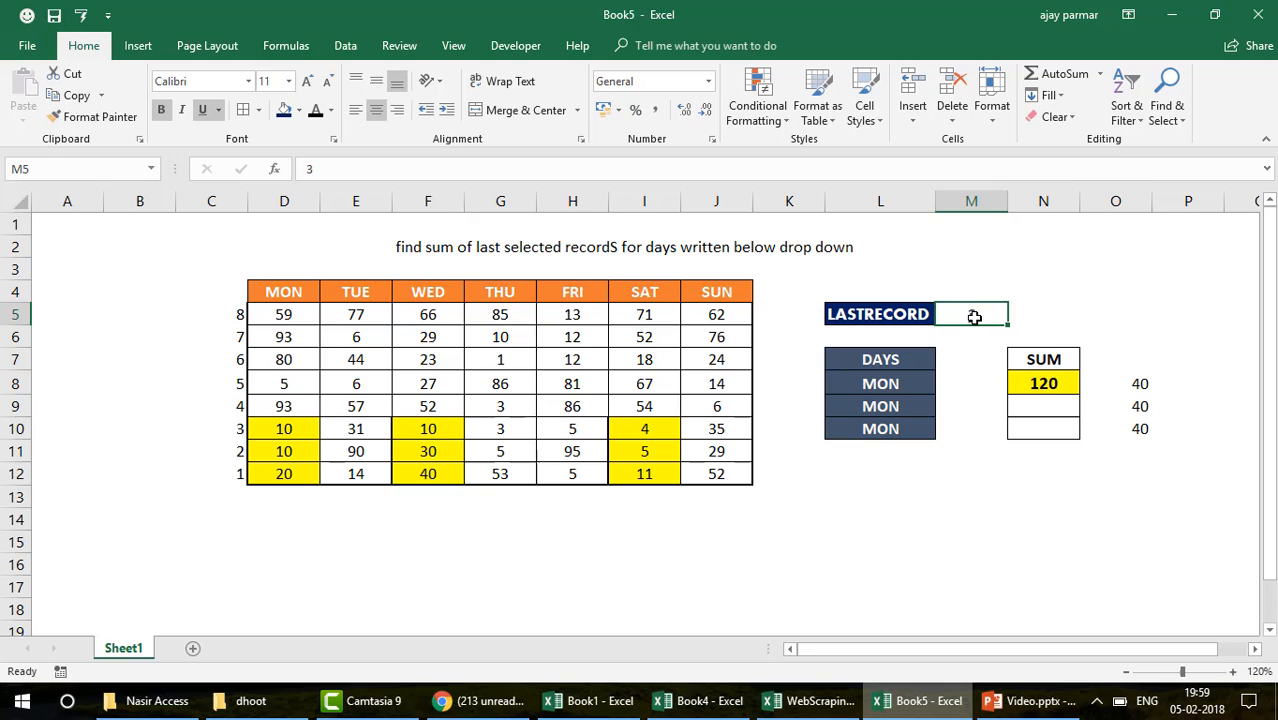
pyautogui.press('Down')
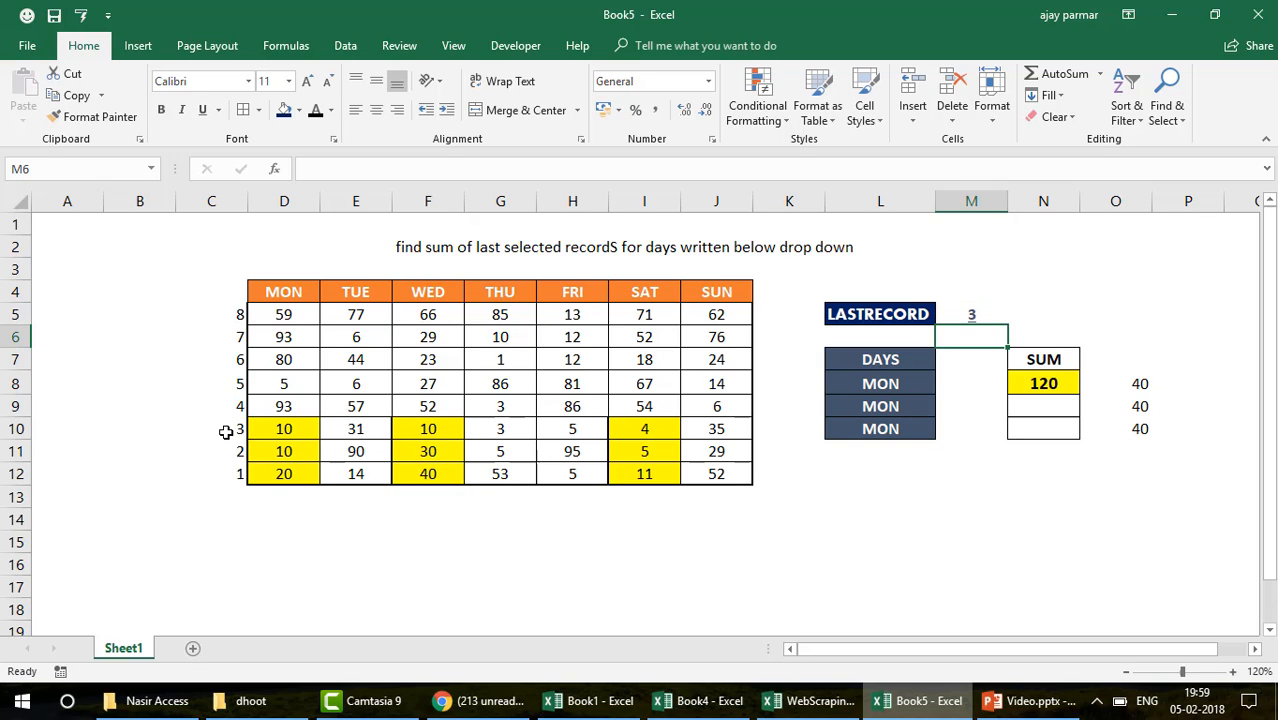
pyautogui.click(225, 482)
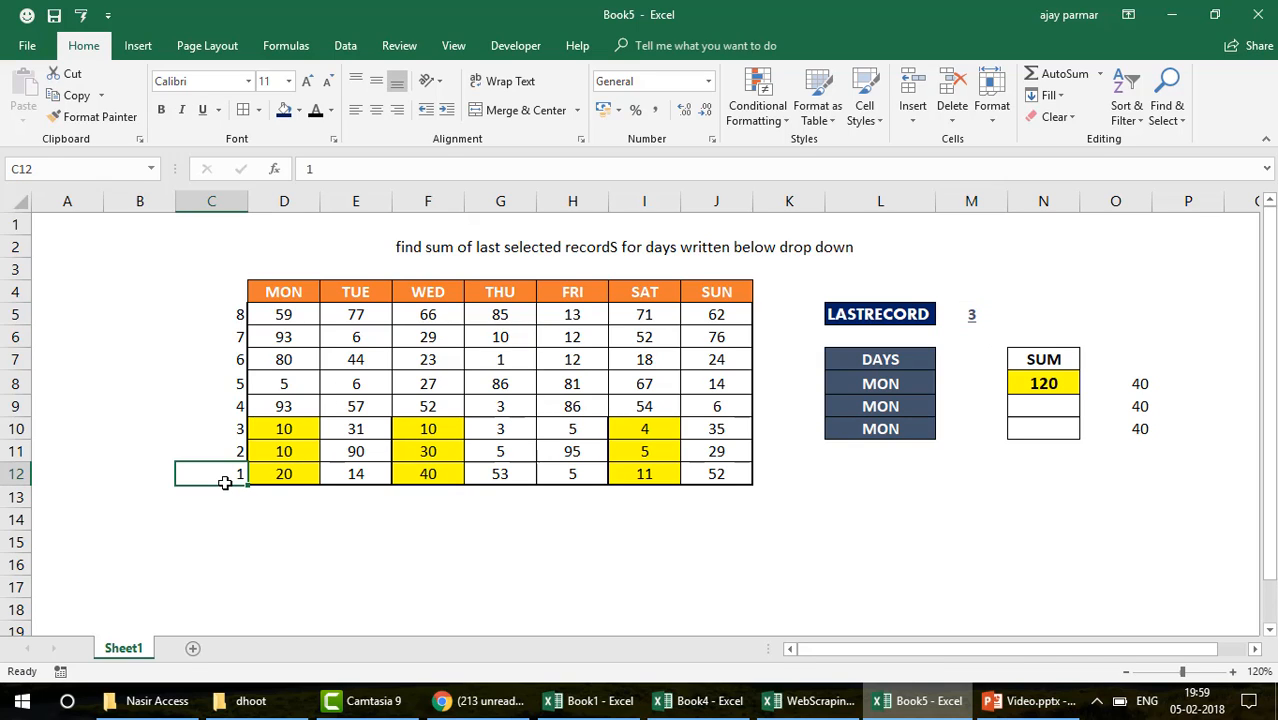
pyautogui.hotkey('shift', 'Up')
pyautogui.hotkey('shift', 'Up')
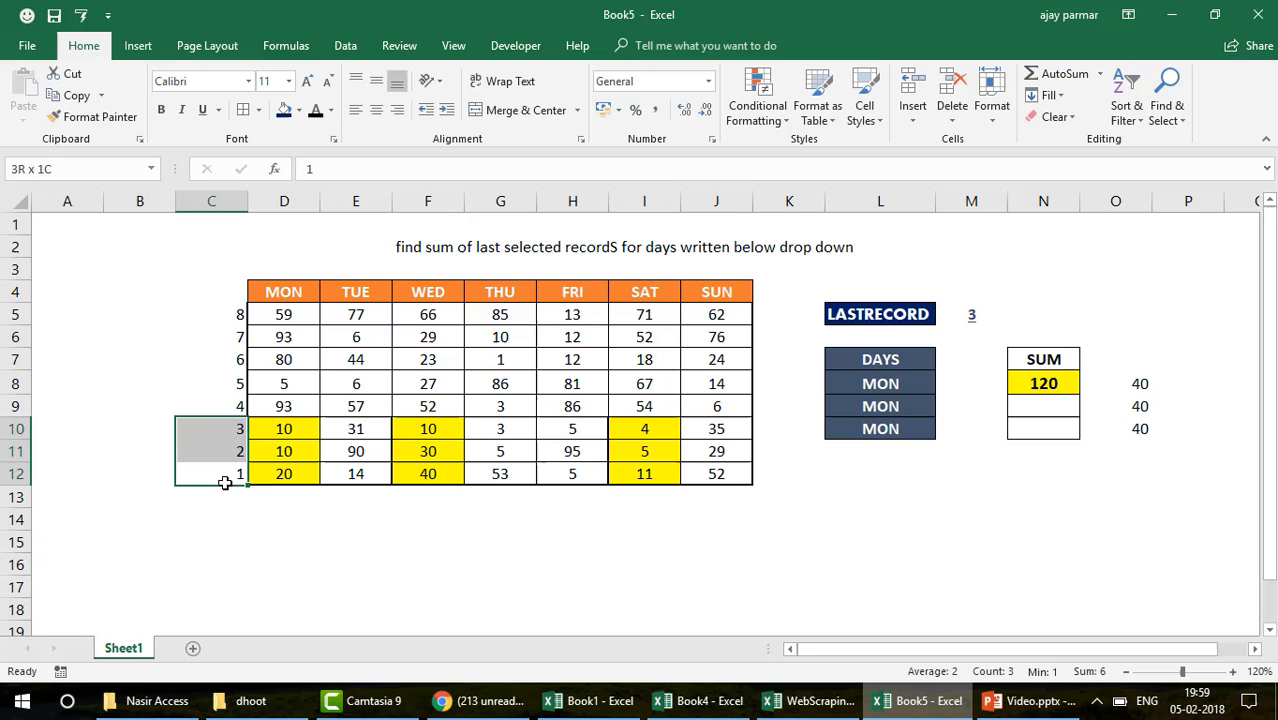
# Set the LASTRECORD value in M5 to 5 and check the last five record numbers in C8:C12
pyautogui.click(977, 311)
pyautogui.write('5')
pyautogui.press('Return')
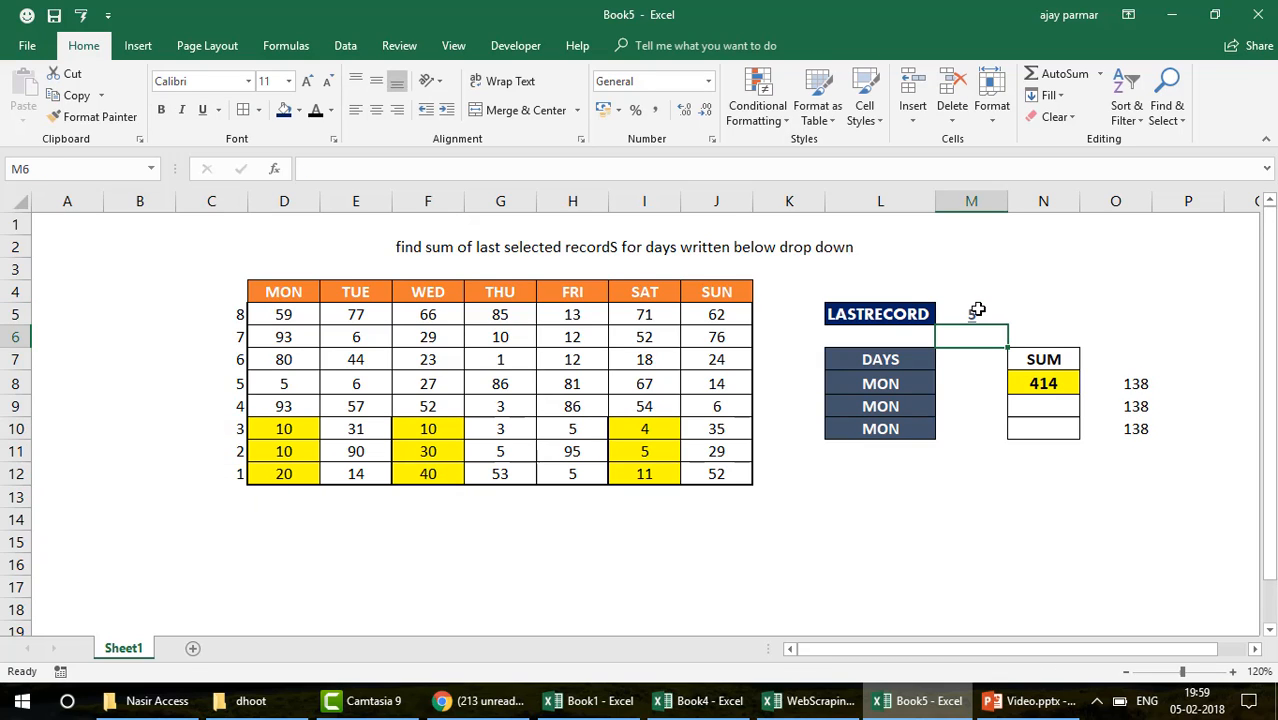
pyautogui.click(229, 389)
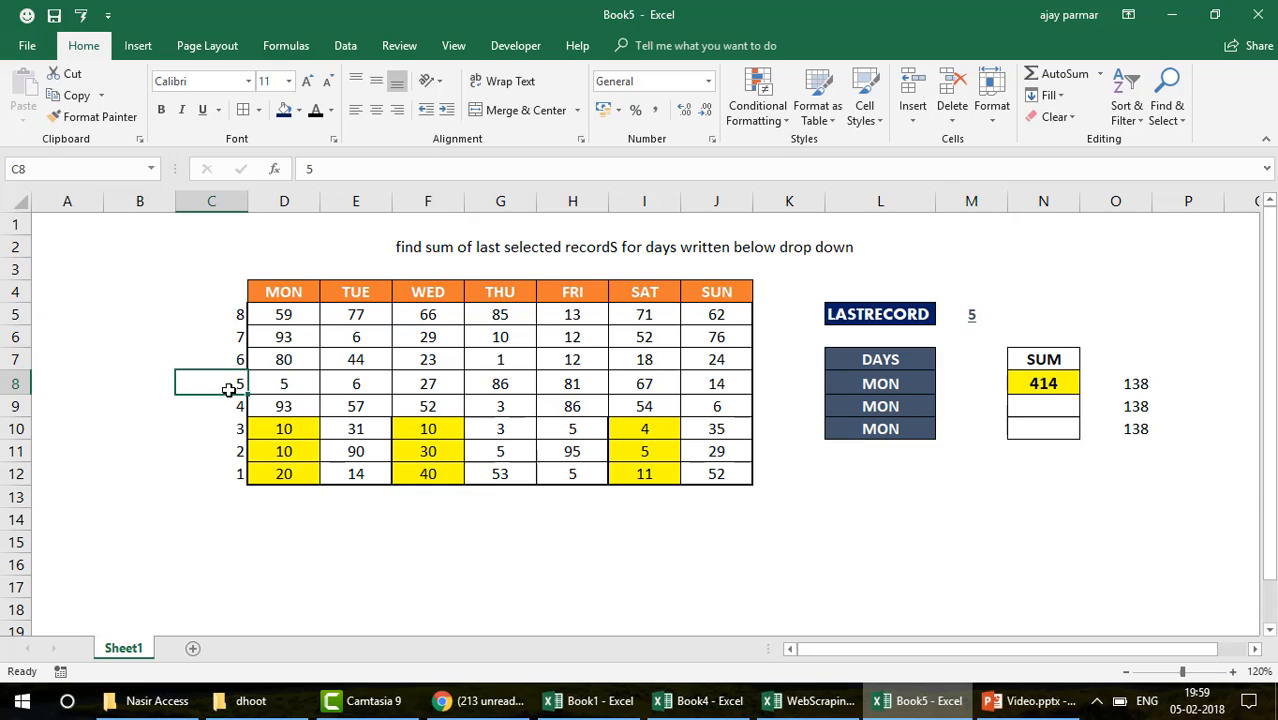
pyautogui.hotkey('shift', 'Down')
pyautogui.hotkey('shift', 'Down')
pyautogui.hotkey('shift', 'Down')
pyautogui.hotkey('shift', 'Down')
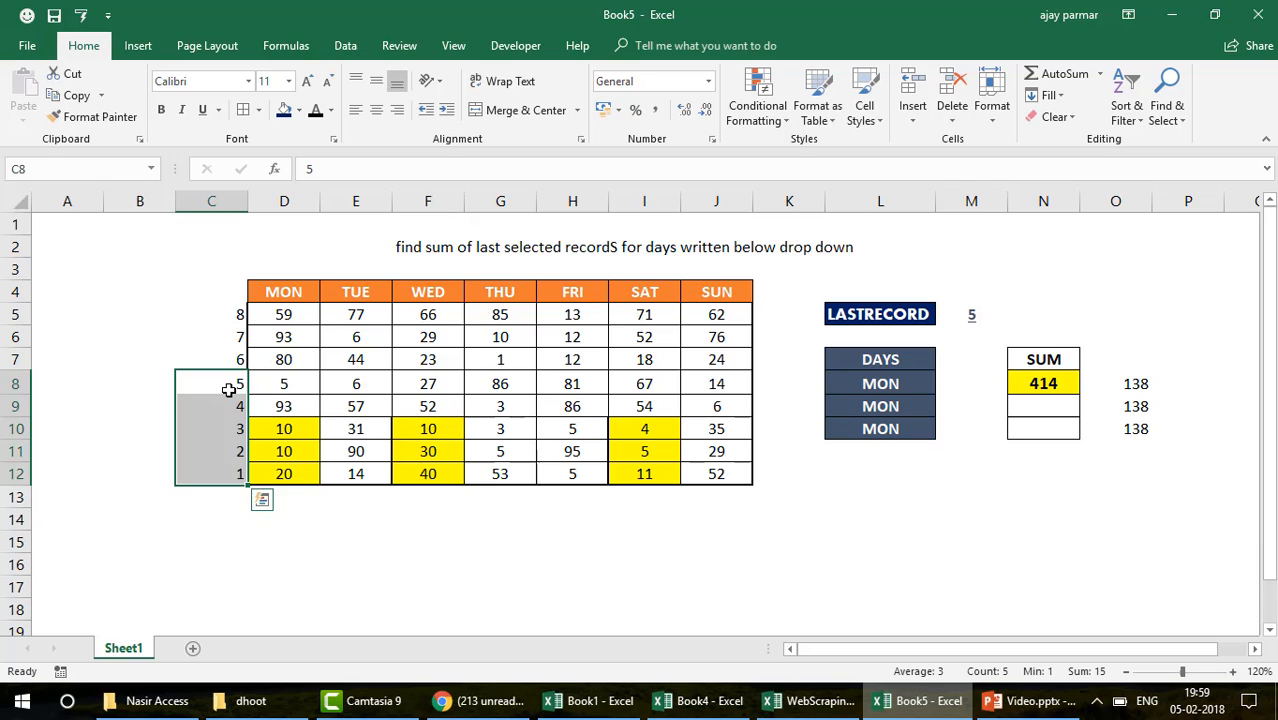
pyautogui.click(656, 549)
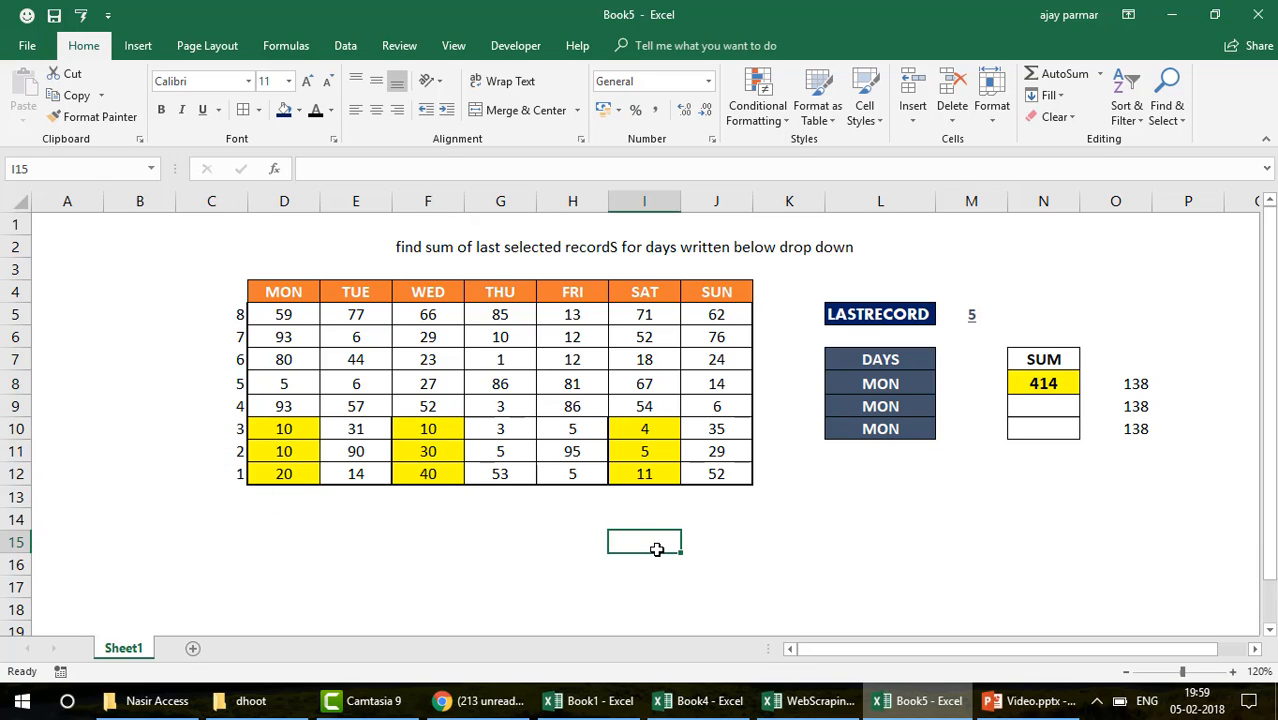
pyautogui.click(425, 555)
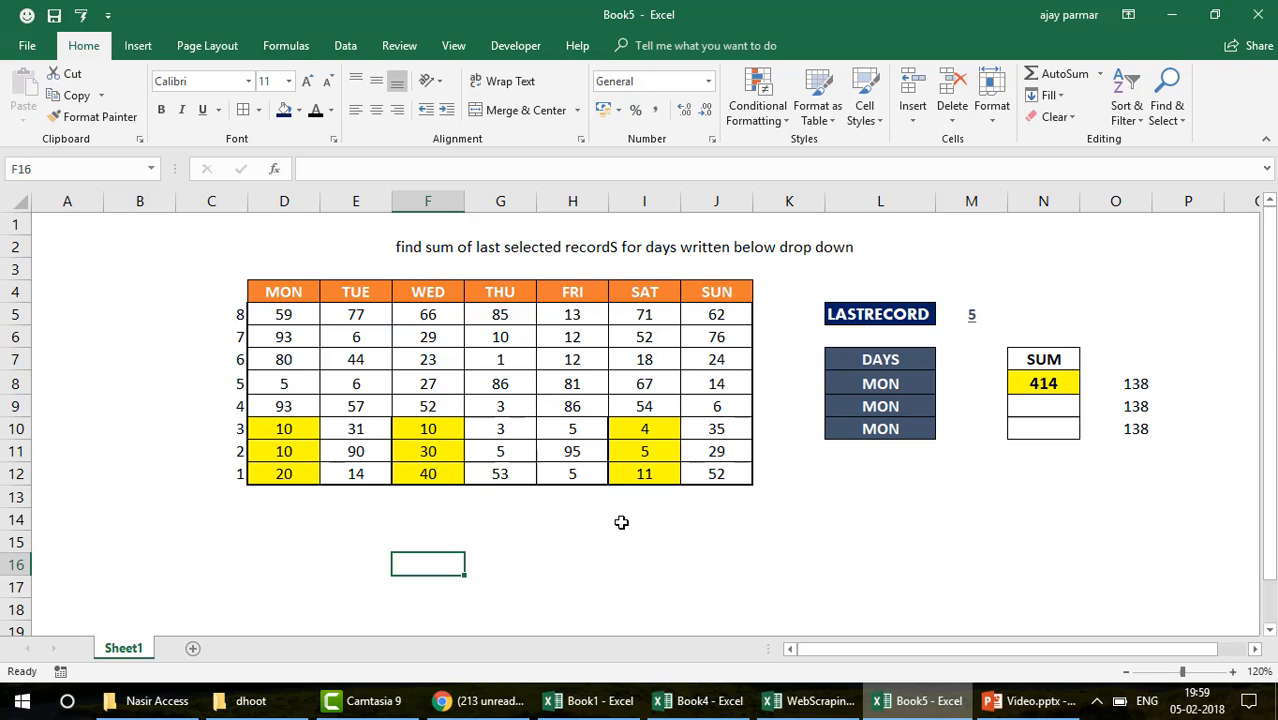
# Replace the second and third day names with WED in L9 and SAT in L10
pyautogui.click(893, 408)
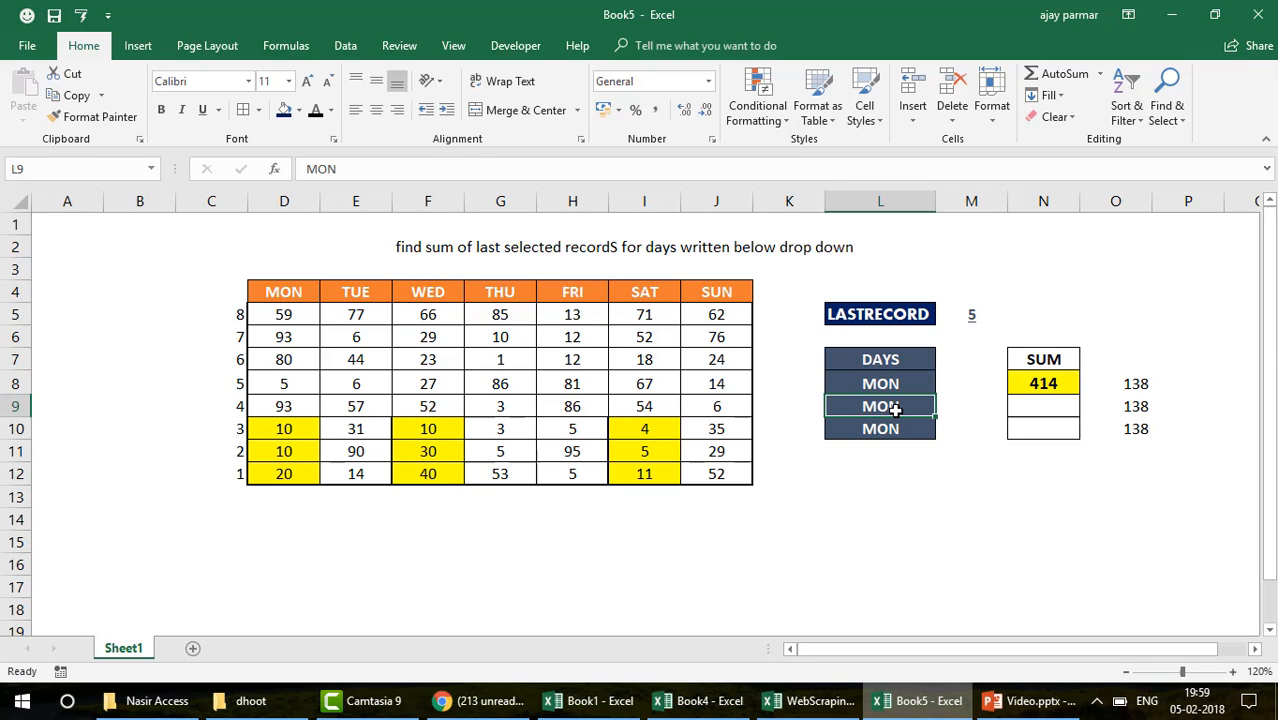
pyautogui.write('WED')
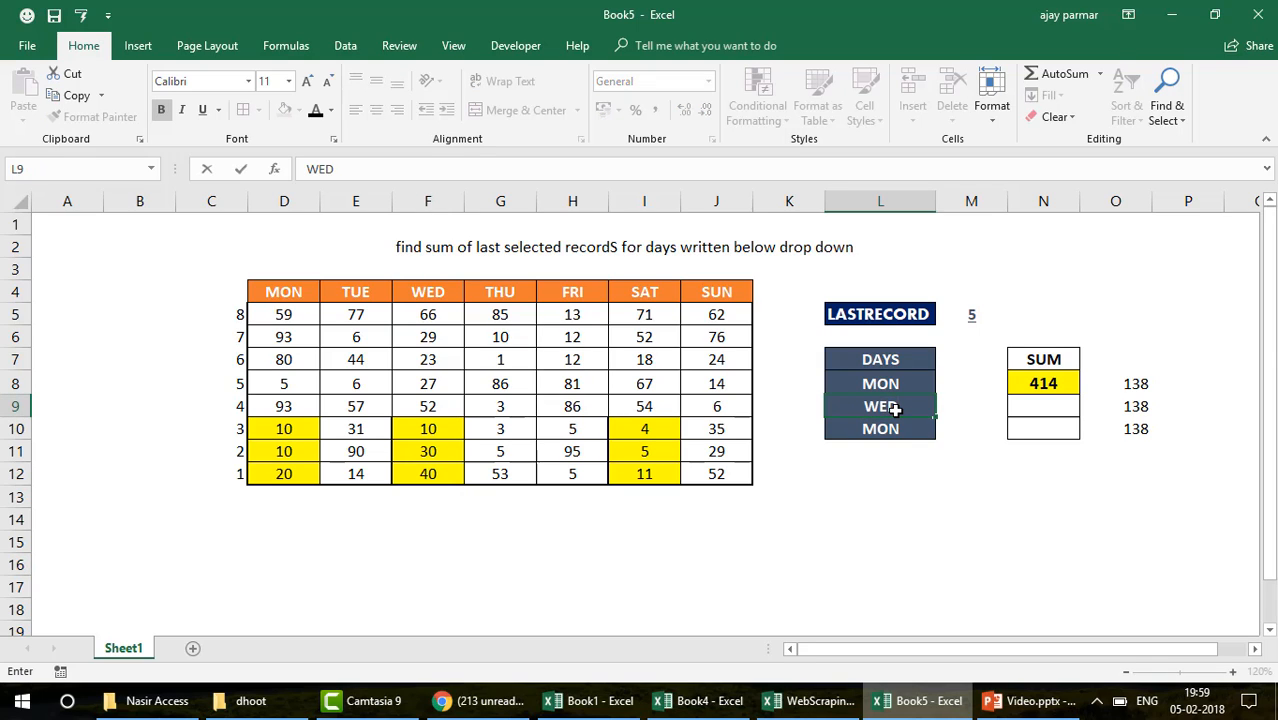
pyautogui.press('Return')
pyautogui.write('SAT')
pyautogui.press('Return')
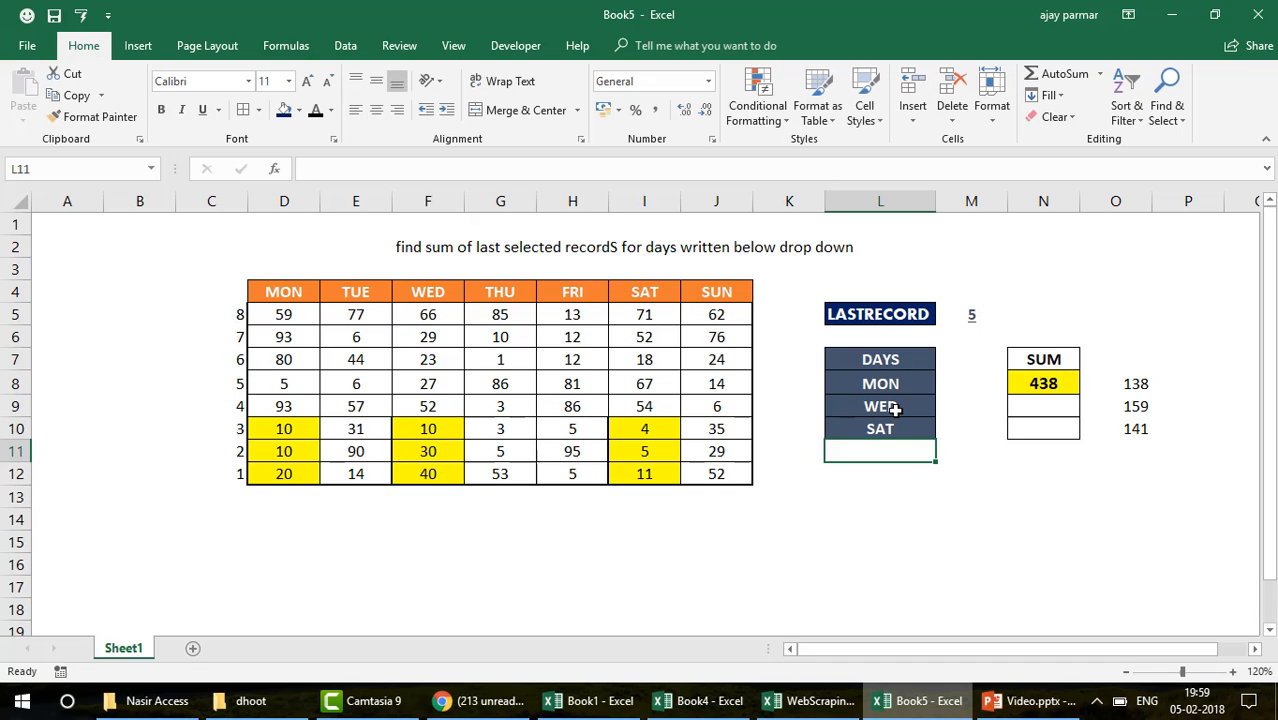
pyautogui.click(898, 383)
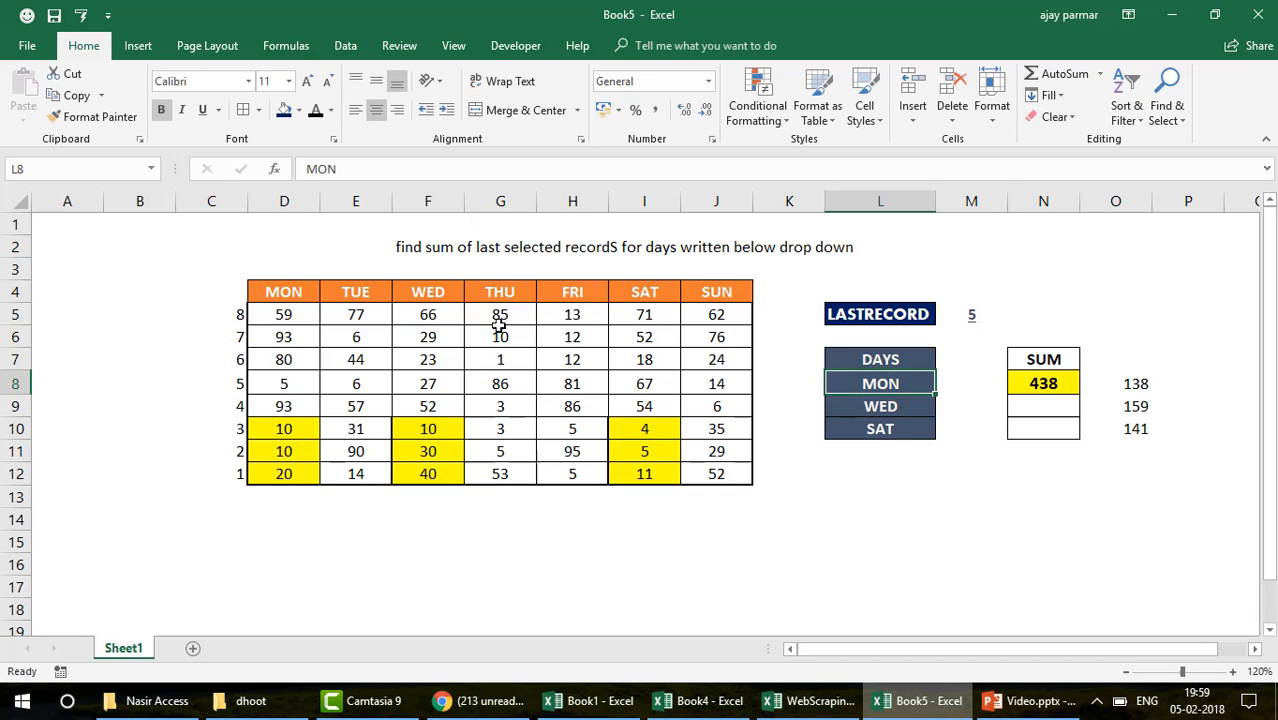
# Enter the formula =OFFSET(D4,0,0,3,1) in cell H15
pyautogui.click(562, 547)
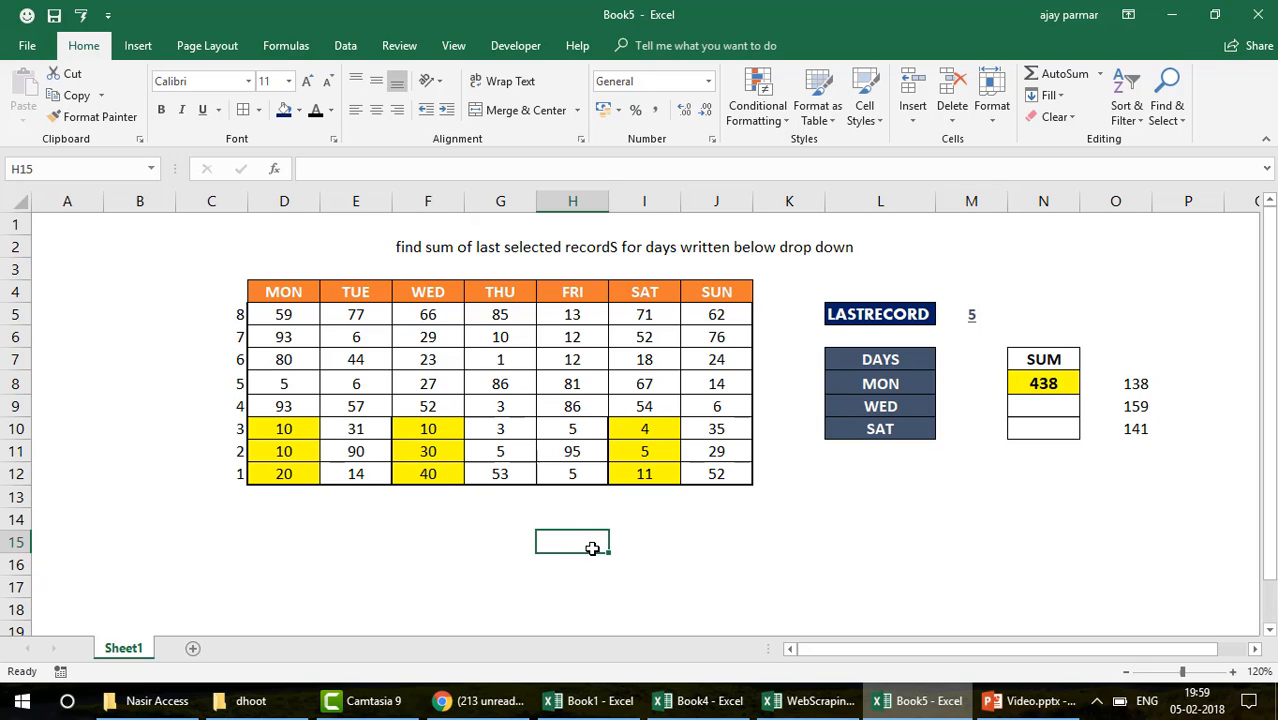
pyautogui.write('=OFFSE')
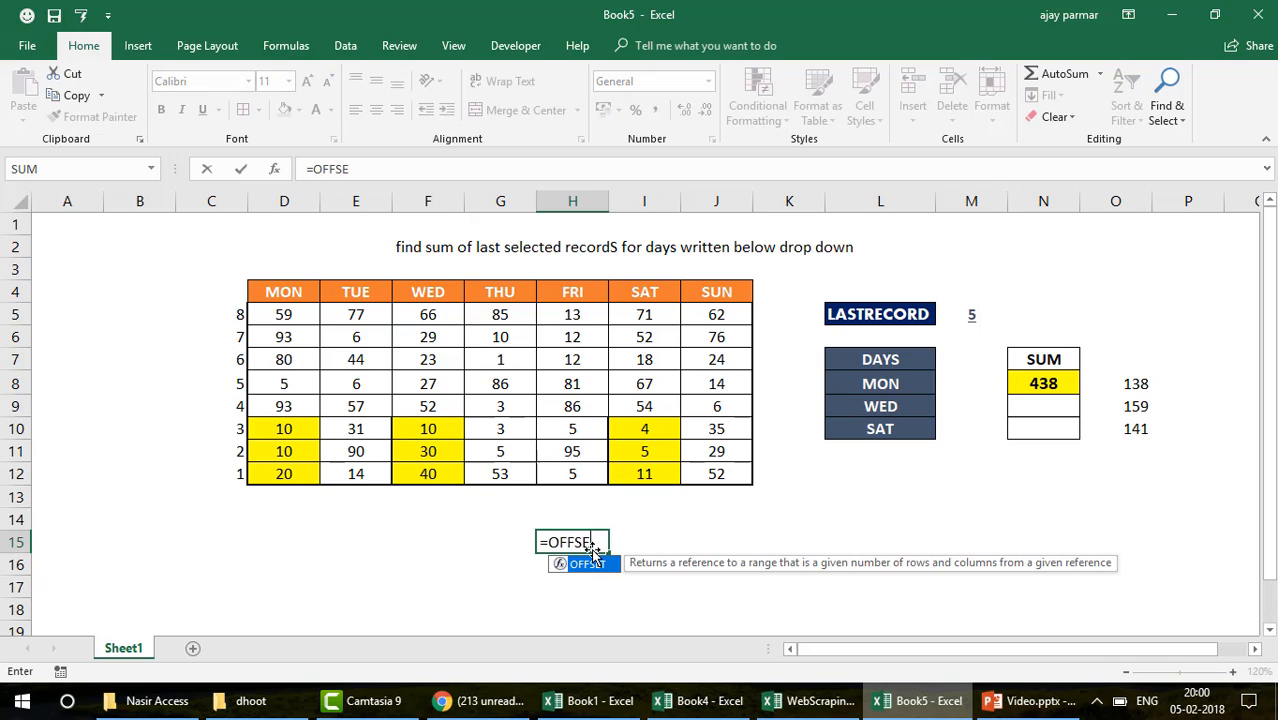
pyautogui.write('T(')
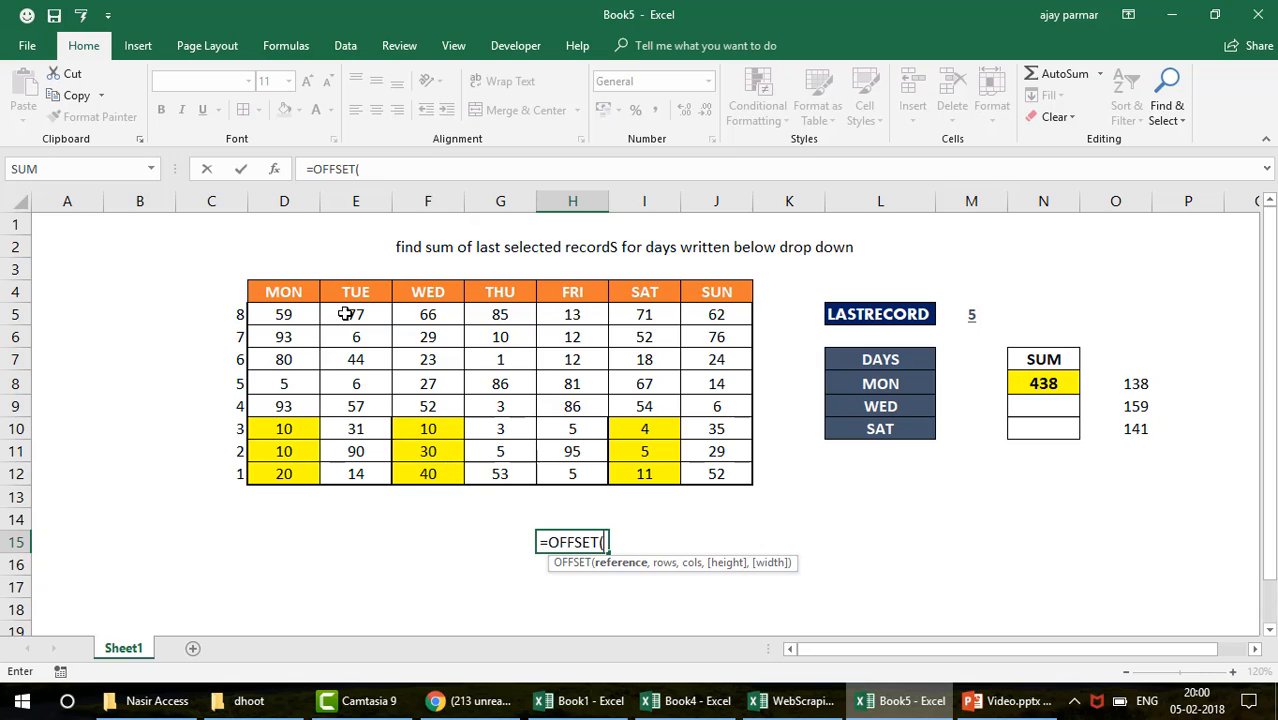
pyautogui.click(278, 291)
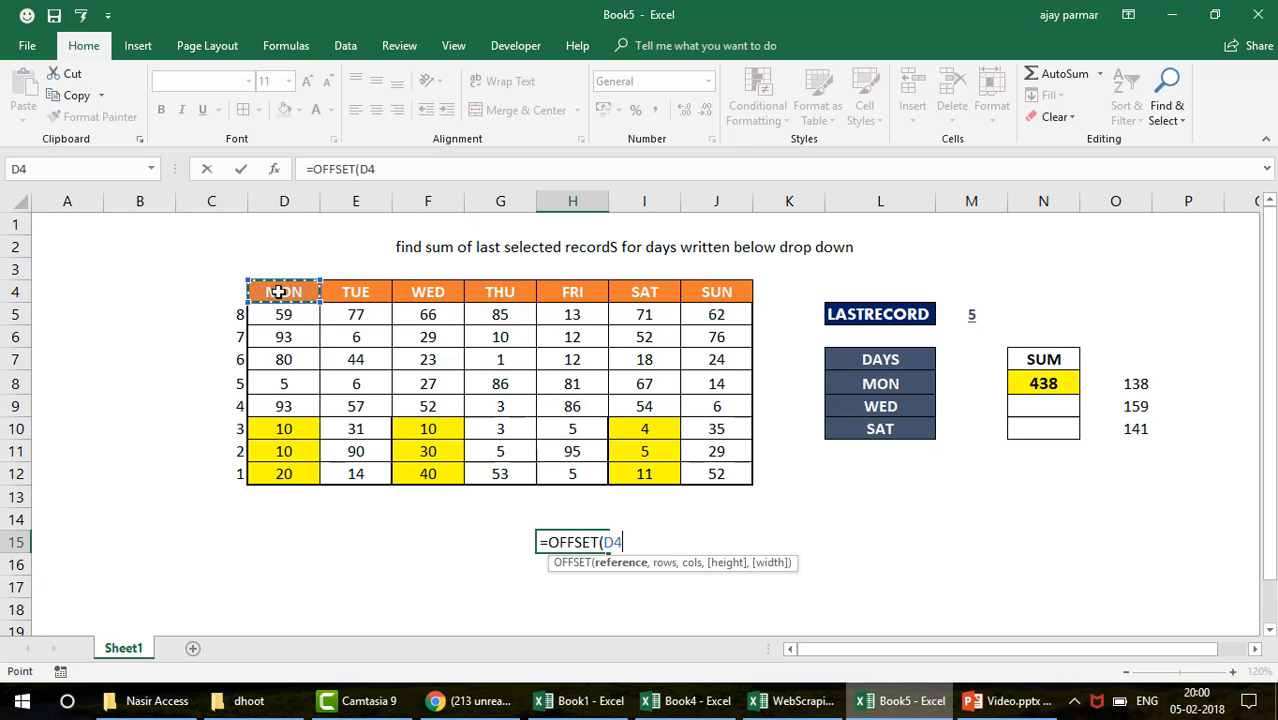
pyautogui.write(',')
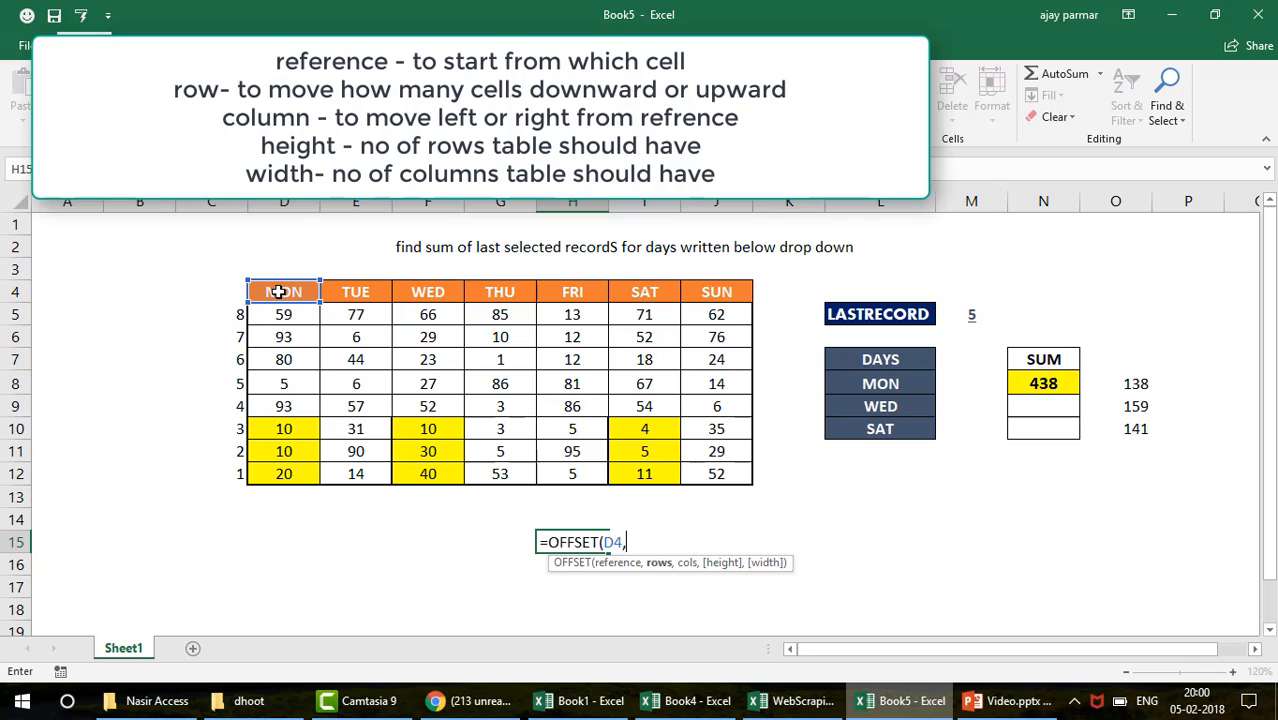
pyautogui.write('0,')
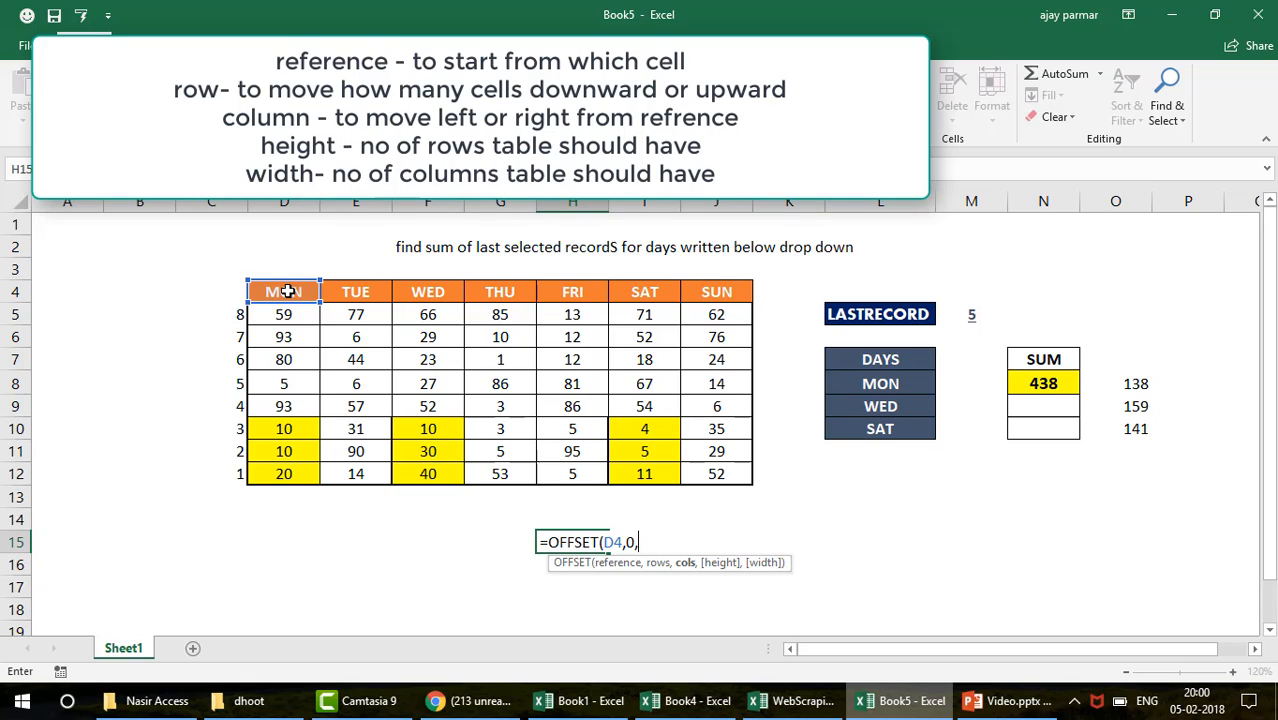
pyautogui.write('0,')
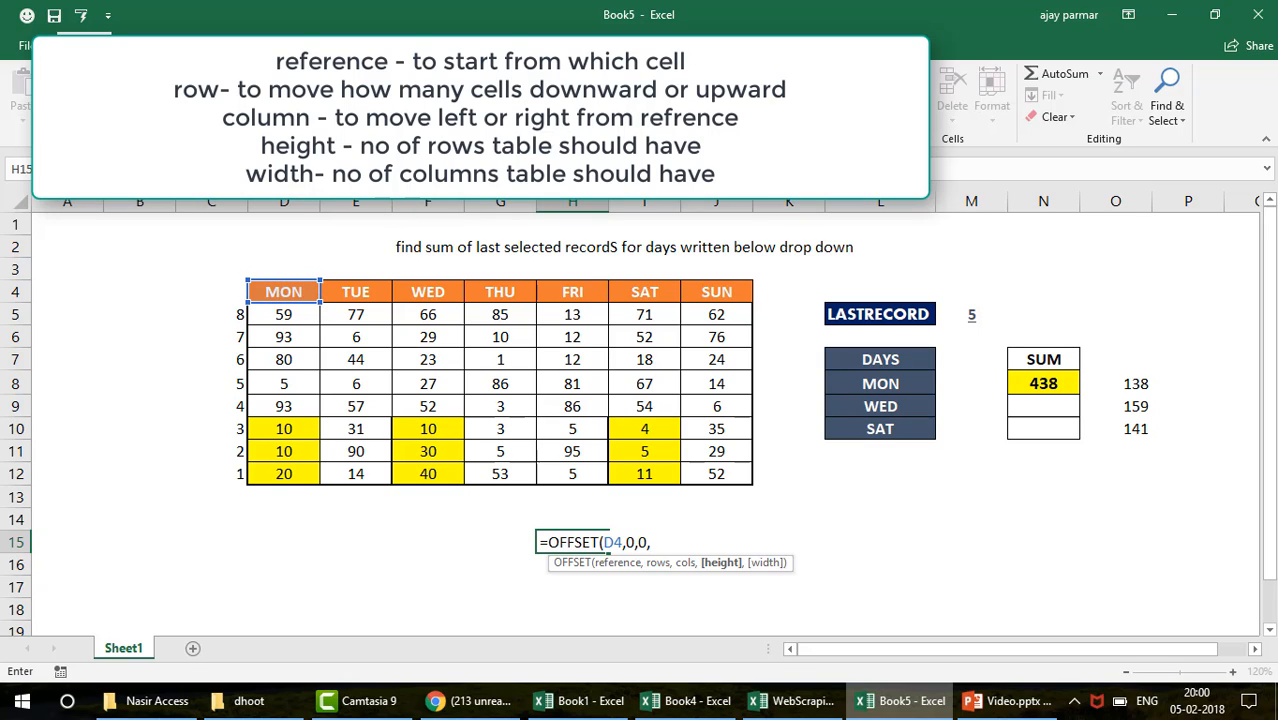
pyautogui.click(318, 169)
pyautogui.write('3')
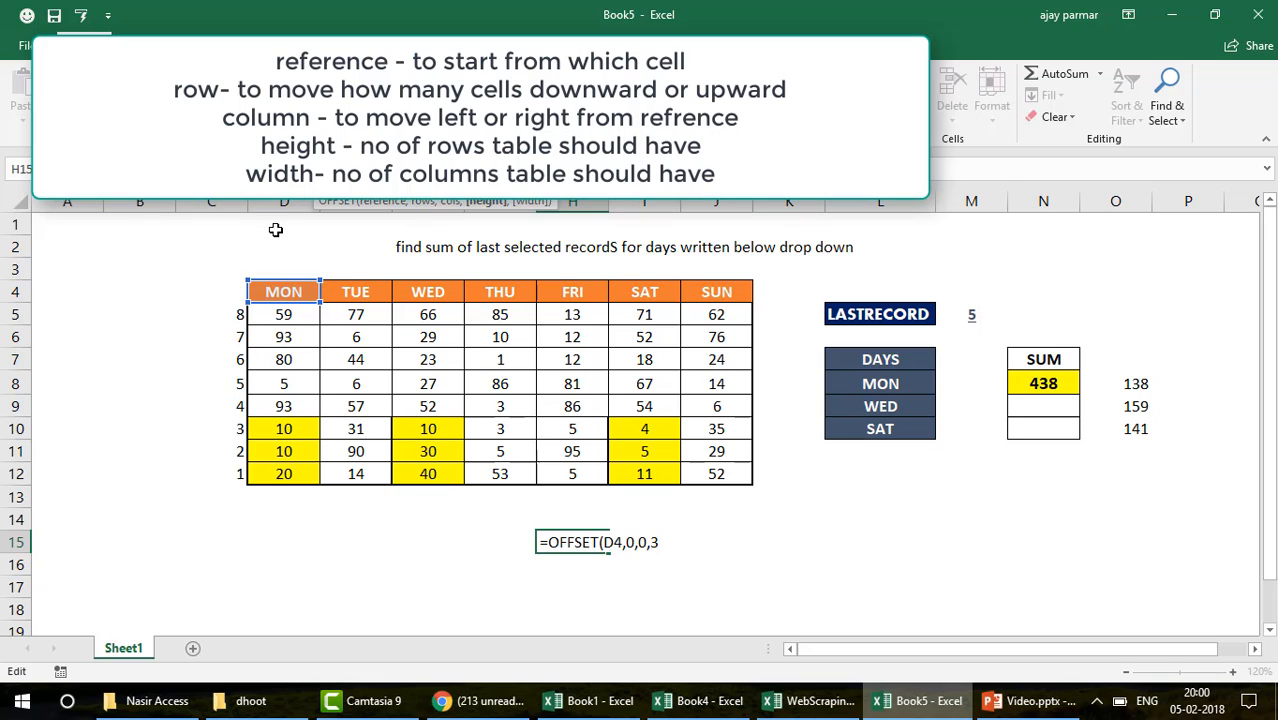
pyautogui.write(',1')
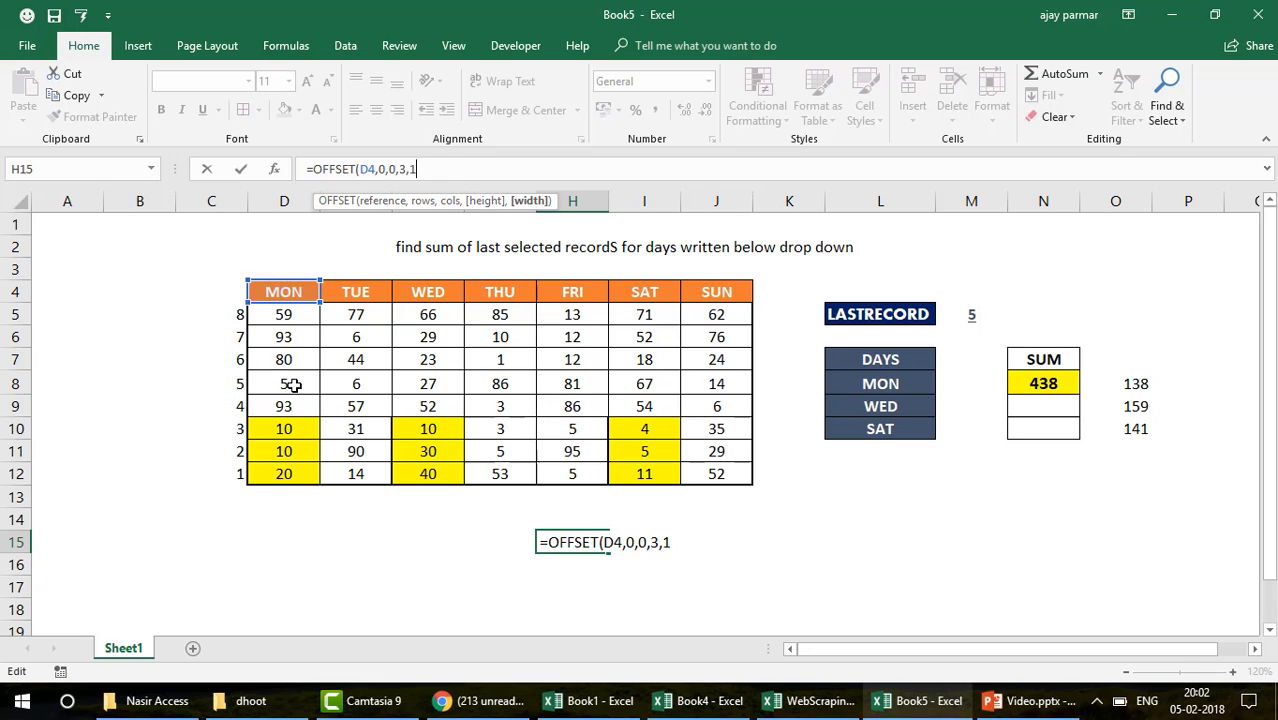
pyautogui.write(')')
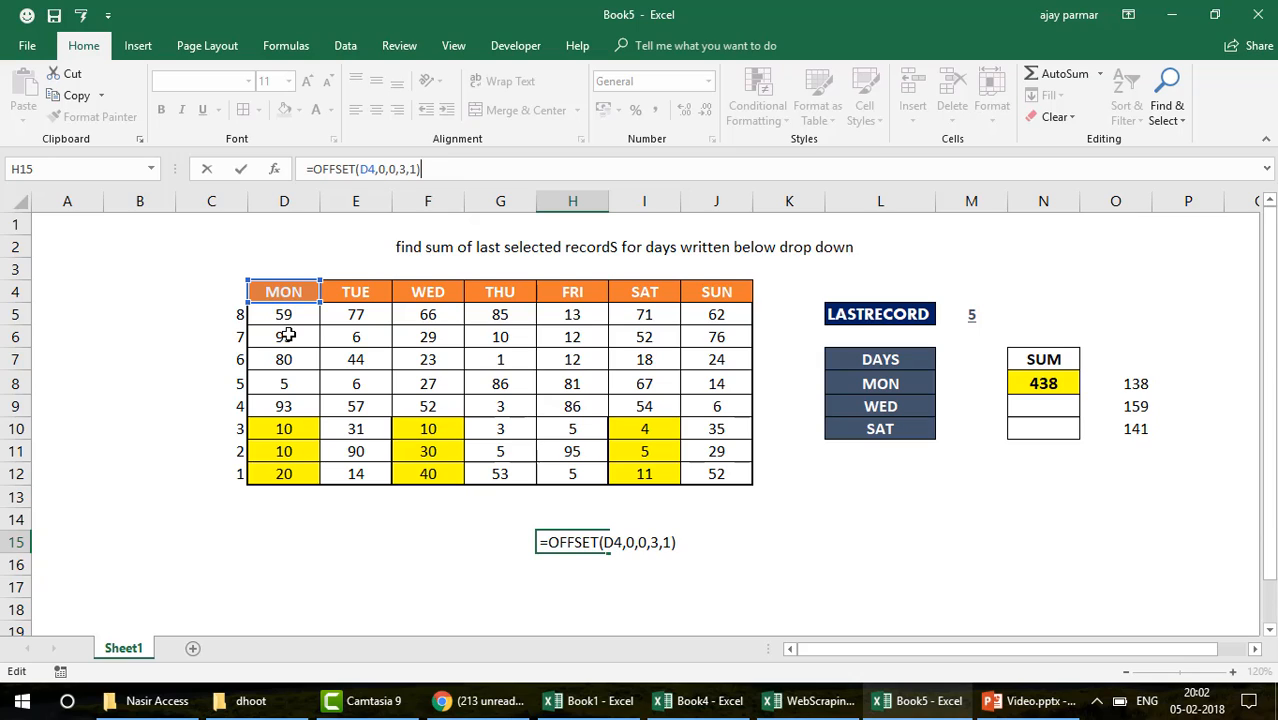
pyautogui.press('Return')
pyautogui.press('Up')
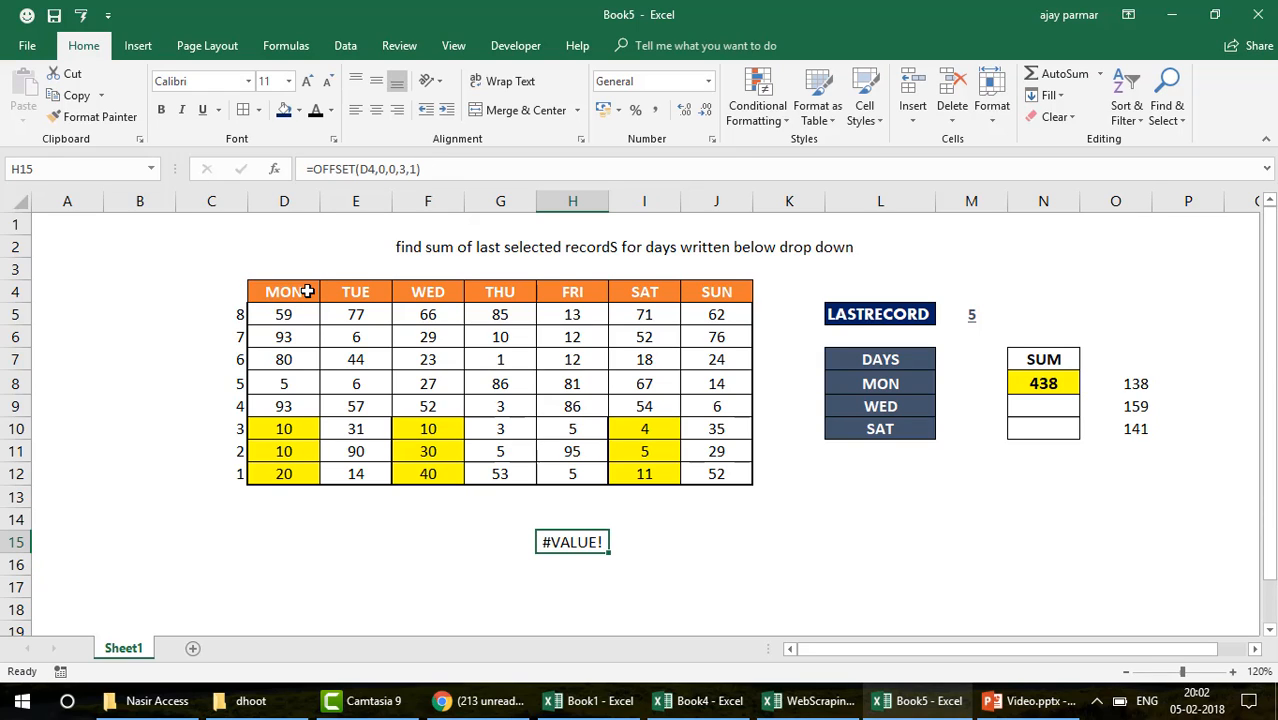
# Highlight D4:D6 on the sheet to view the three-row, one-column range that the OFFSET formula covers
pyautogui.click(300, 291)
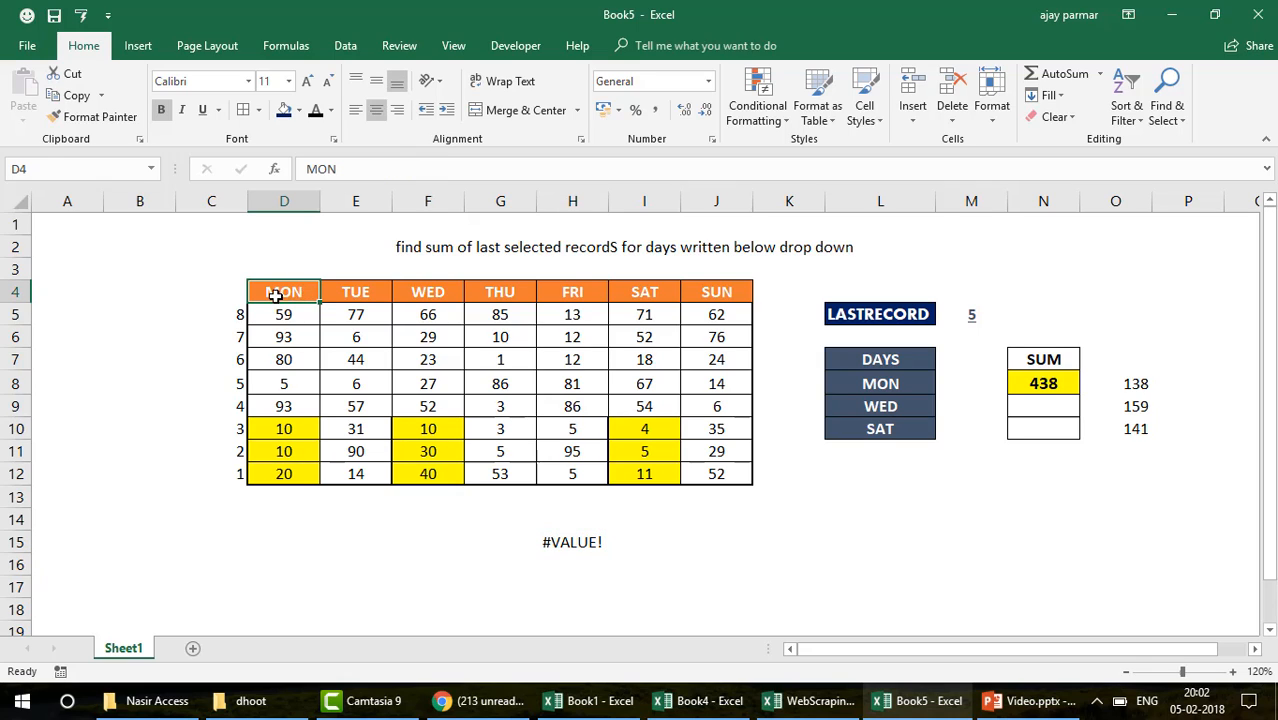
pyautogui.hotkey('shift', 'Down')
pyautogui.hotkey('shift', 'Down')
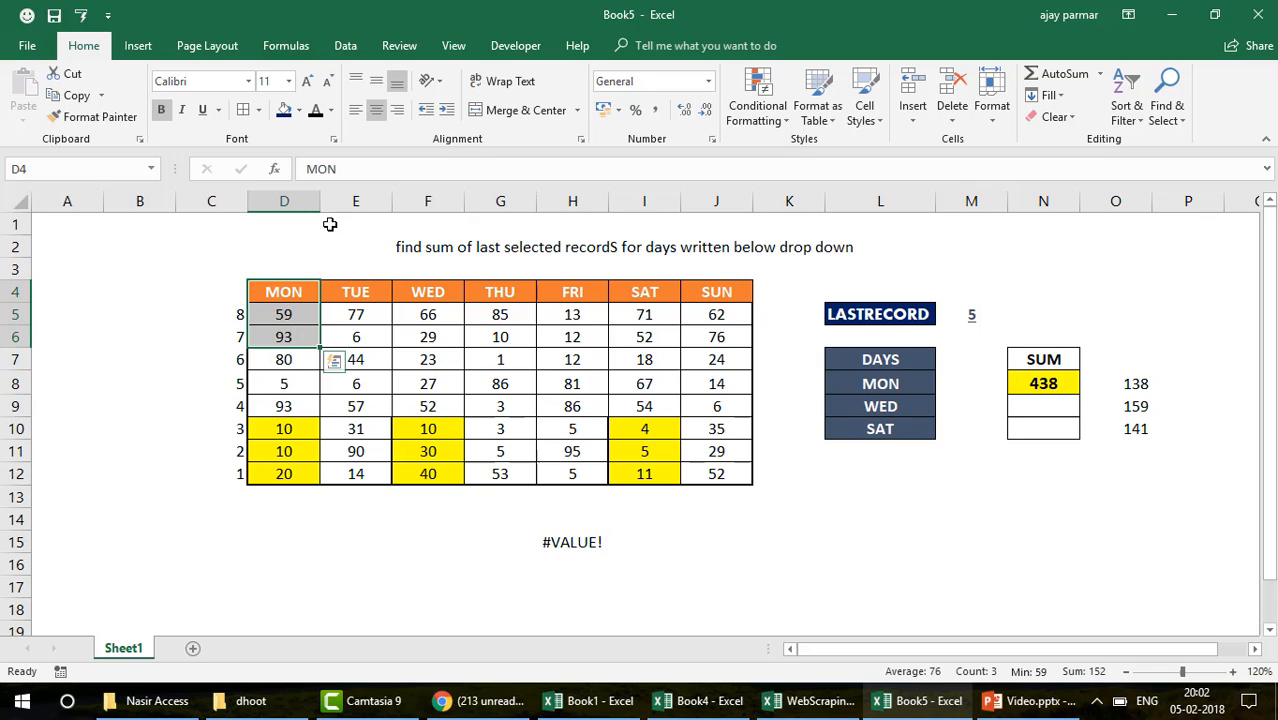
# Convert the OFFSET formula in H15 to an array formula
pyautogui.click(559, 537)
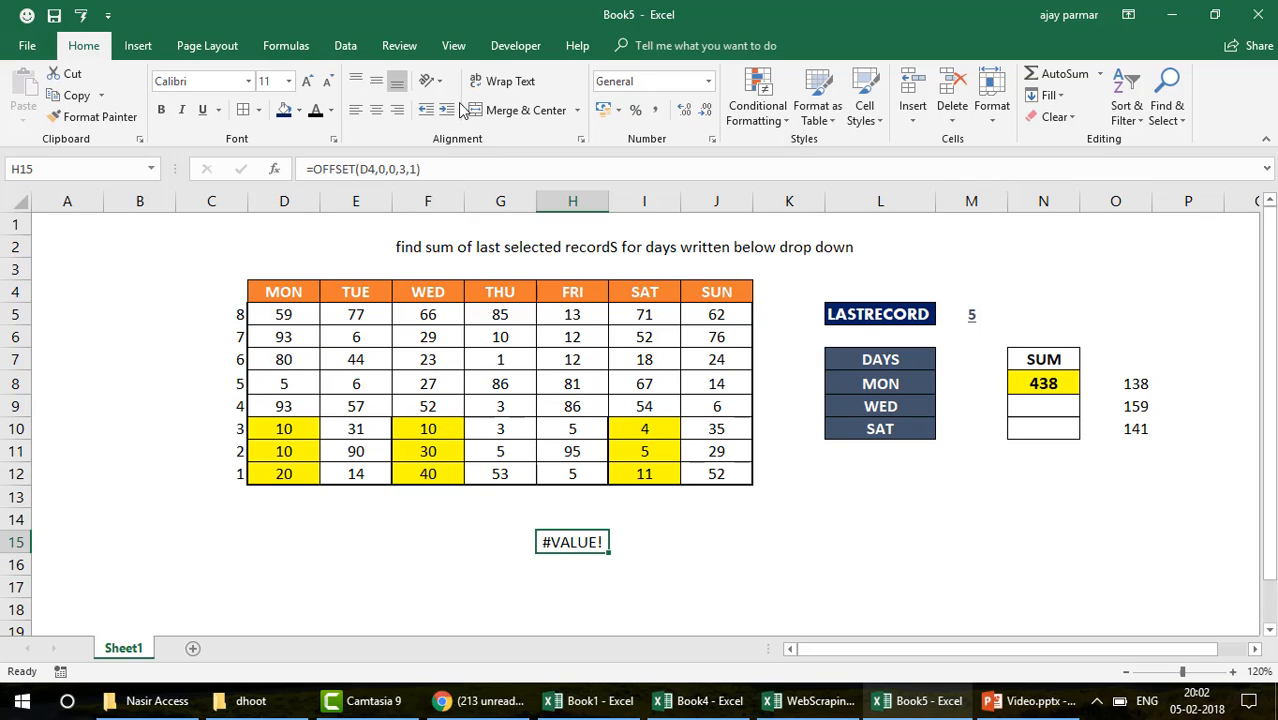
pyautogui.click(455, 160)
pyautogui.hotkey('ctrl', 'shift', 'Return')
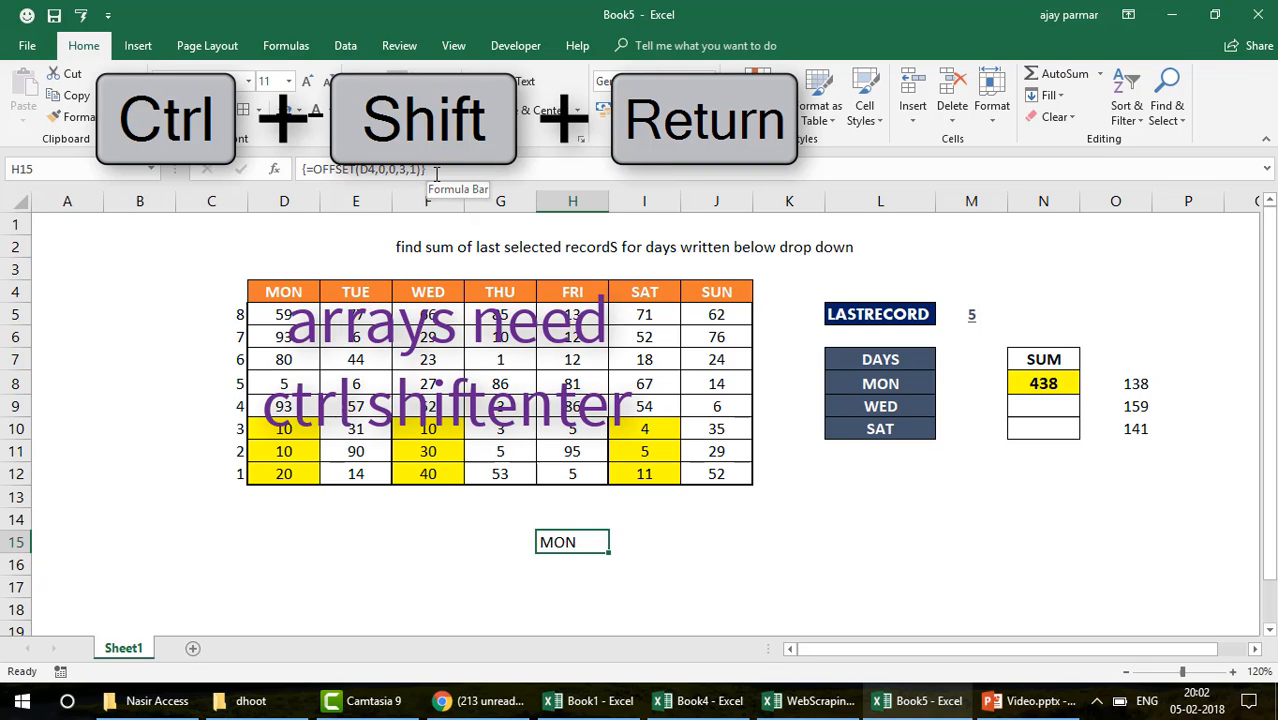
# Evaluate the OFFSET expression in H15 in place to inspect its array for height 3, and discard the evaluation
pyautogui.click(313, 169)
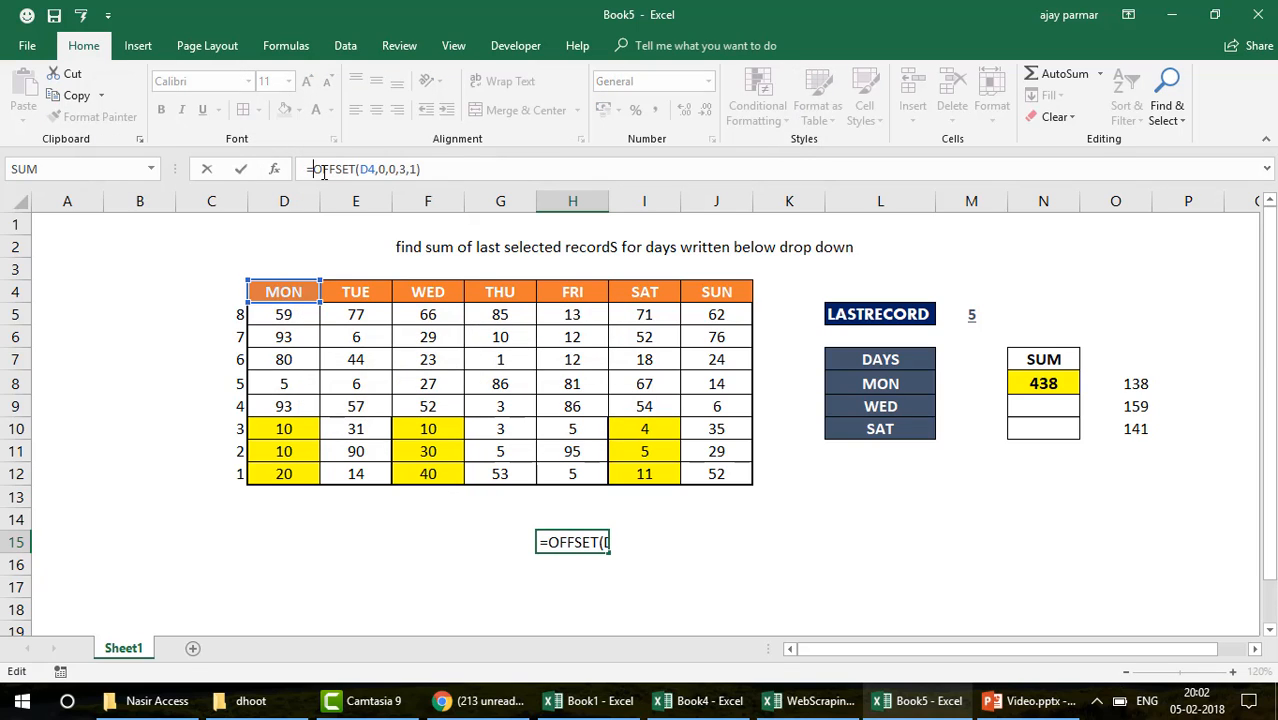
pyautogui.hotkey('shift', 'End')
pyautogui.press('F9')
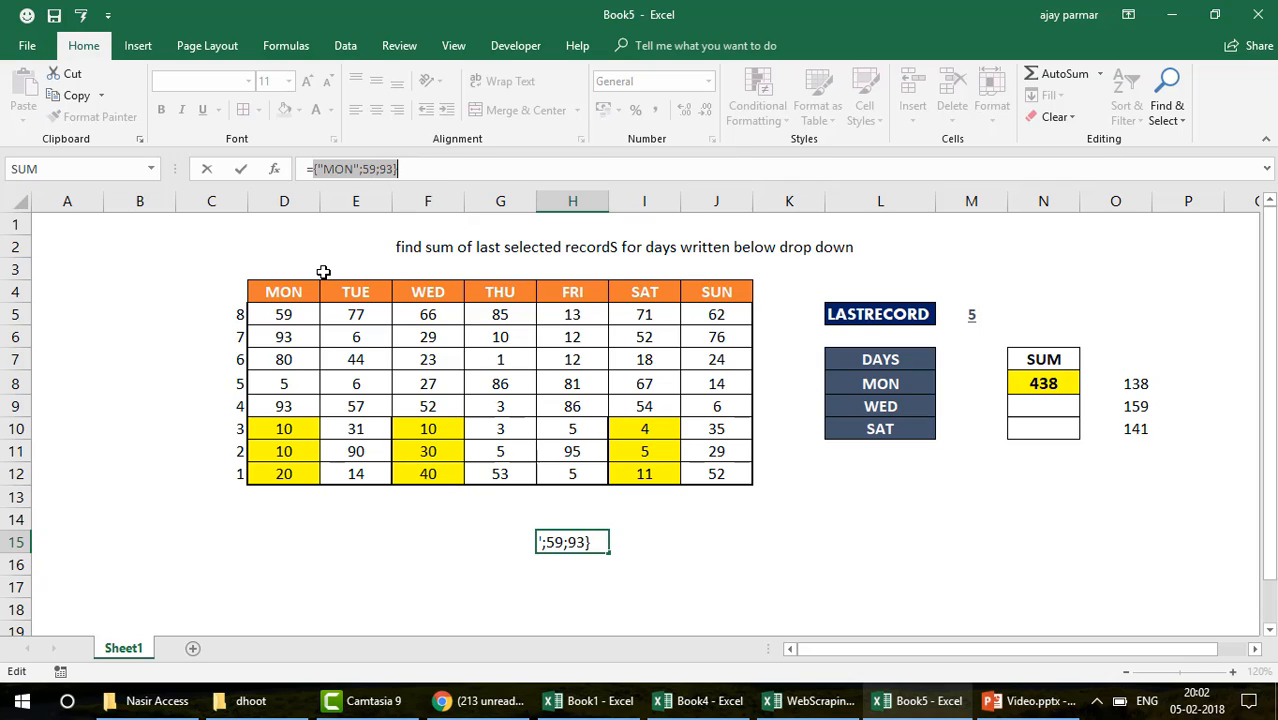
pyautogui.press('Escape')
# Set the height argument of the OFFSET formula in H15 to 5 and re-enter it as an array formula
pyautogui.click(407, 169)
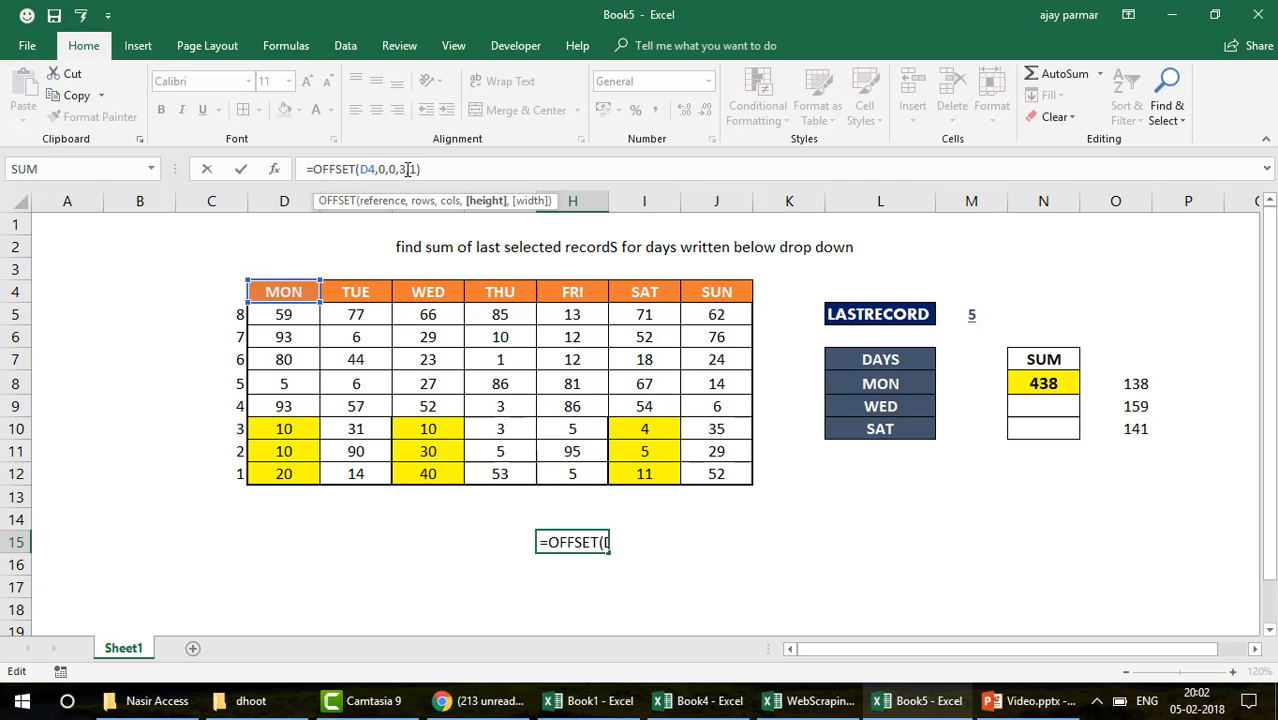
pyautogui.press('BackSpace')
pyautogui.write('5')
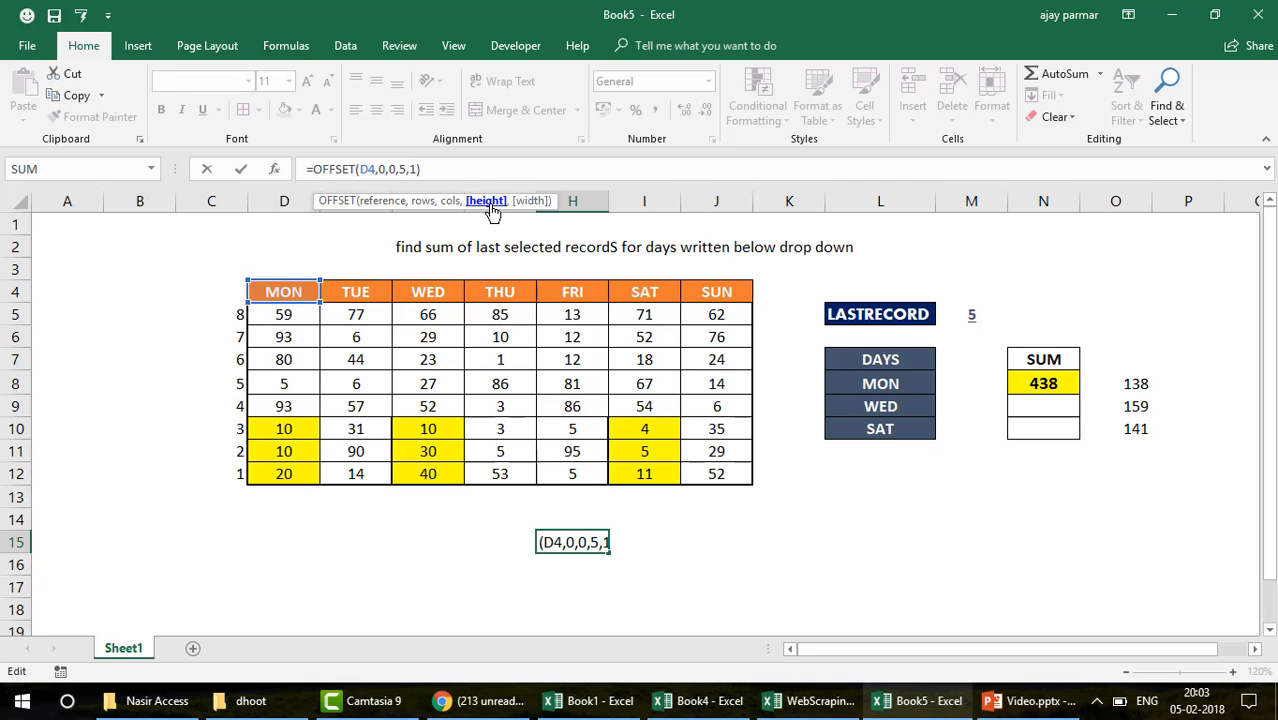
pyautogui.hotkey('ctrl', 'shift', 'Return')
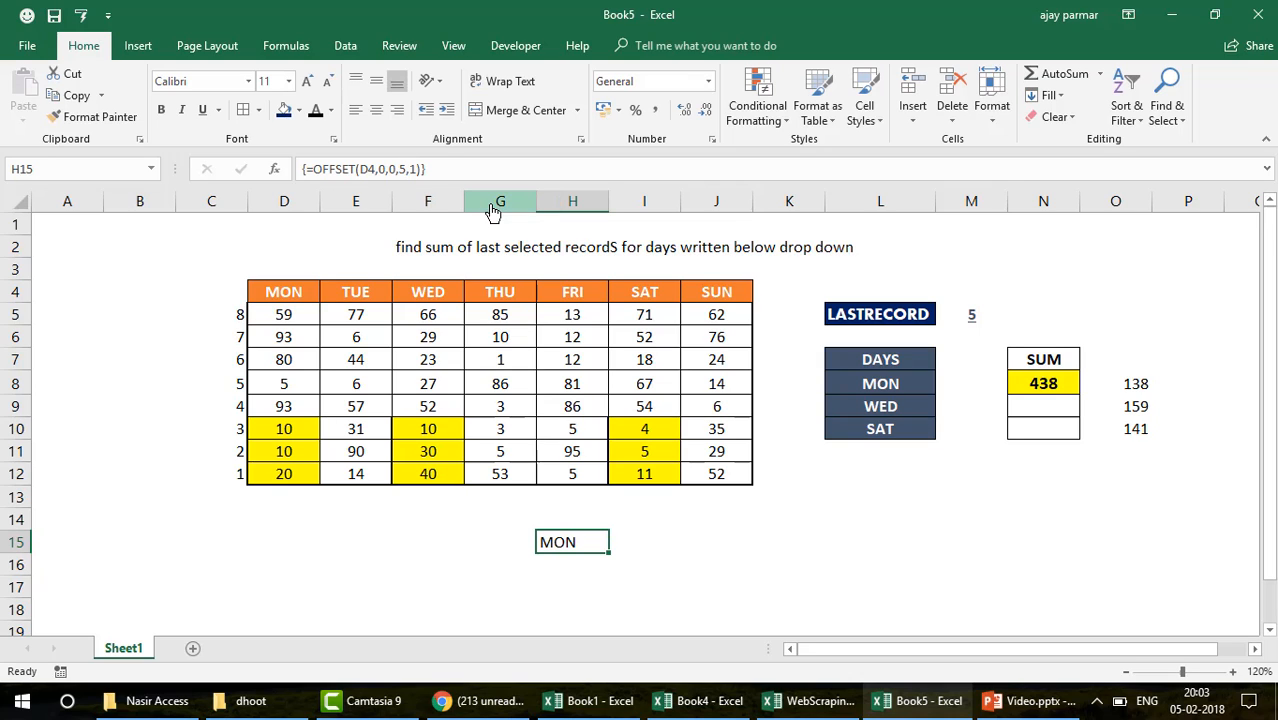
# Evaluate the OFFSET expression in H15 in place to inspect its array for height 5, and discard the evaluation
pyautogui.click(315, 170)
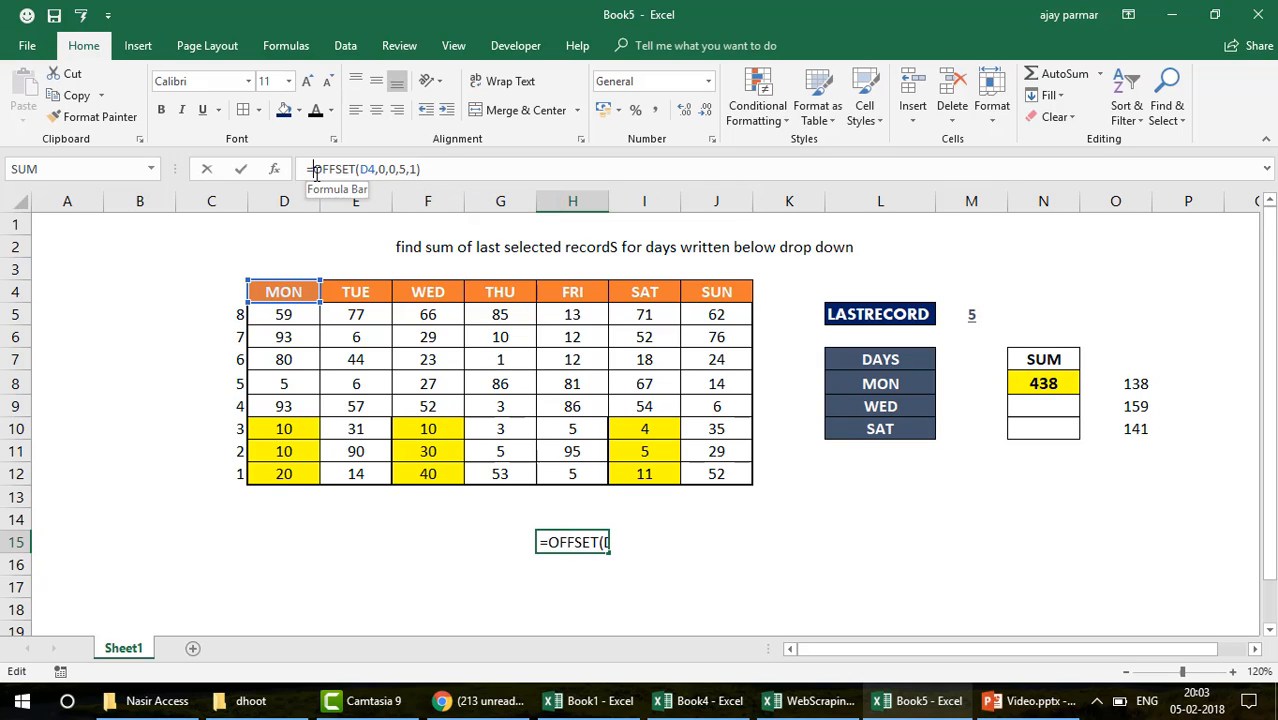
pyautogui.hotkey('shift', 'End')
pyautogui.press('F9')
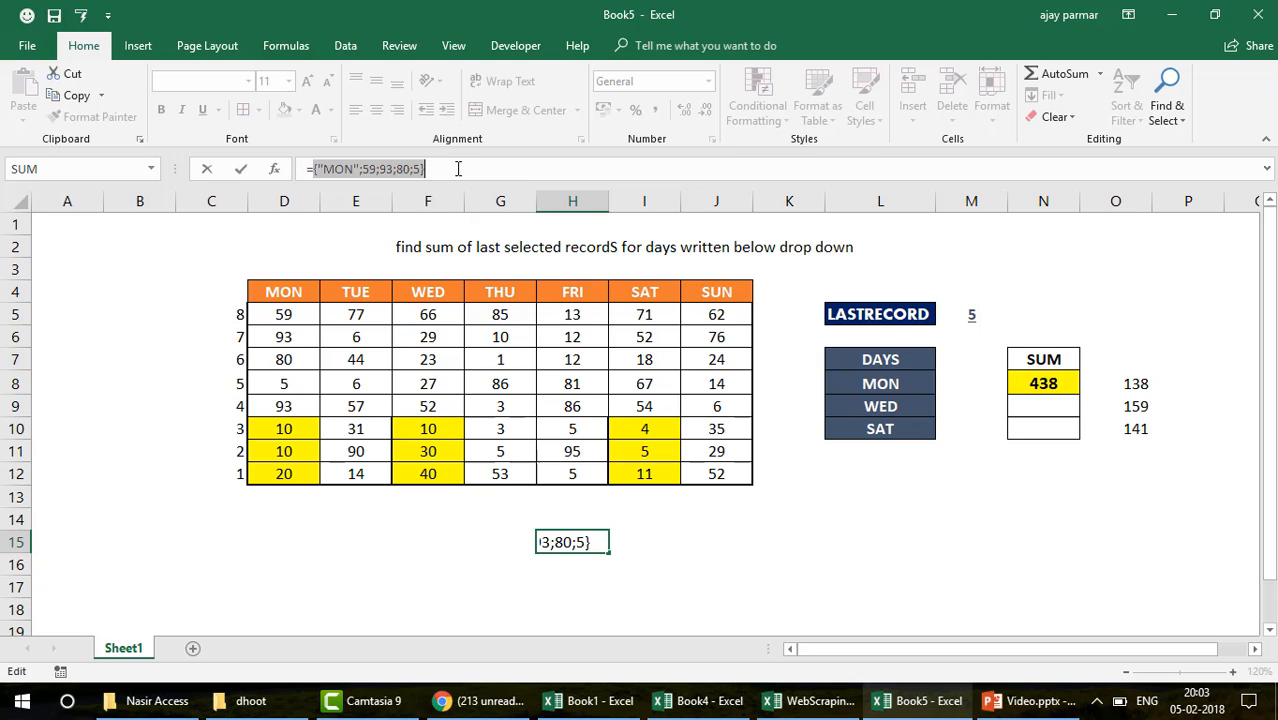
pyautogui.press('Escape')
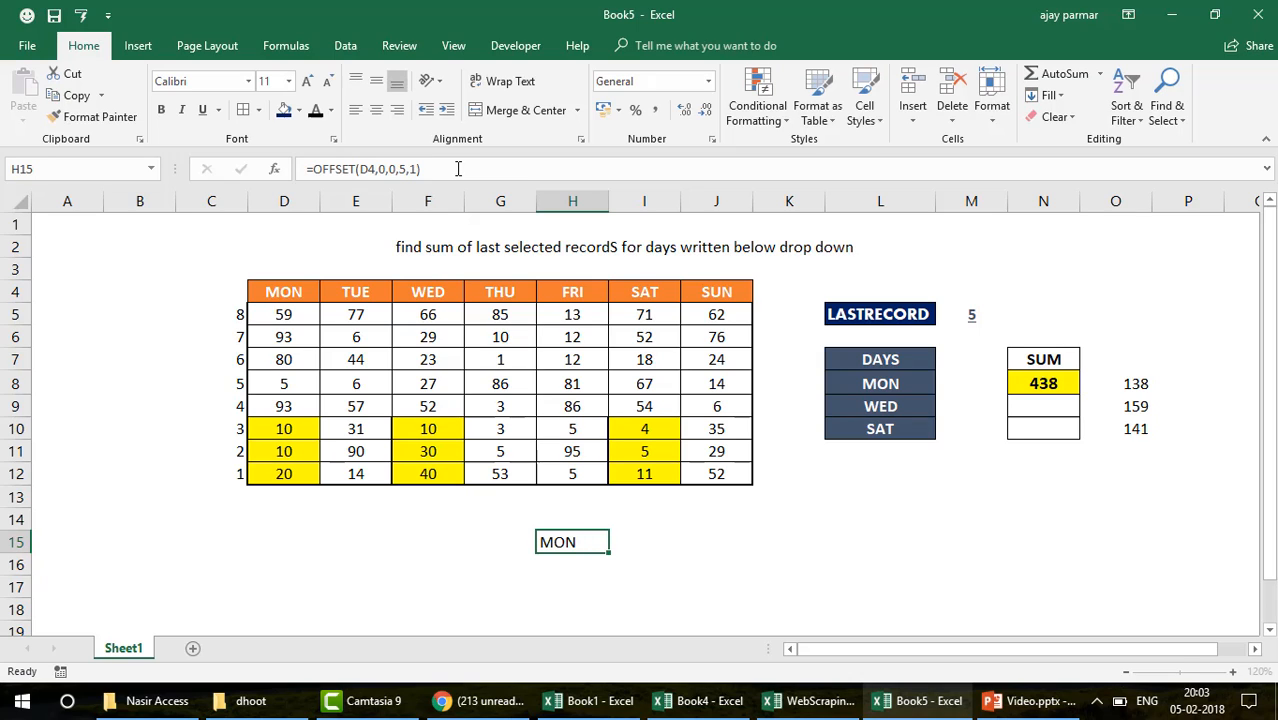
# Set the width argument of the OFFSET formula in H15 to 2 and re-enter it as an array formula
pyautogui.click(415, 169)
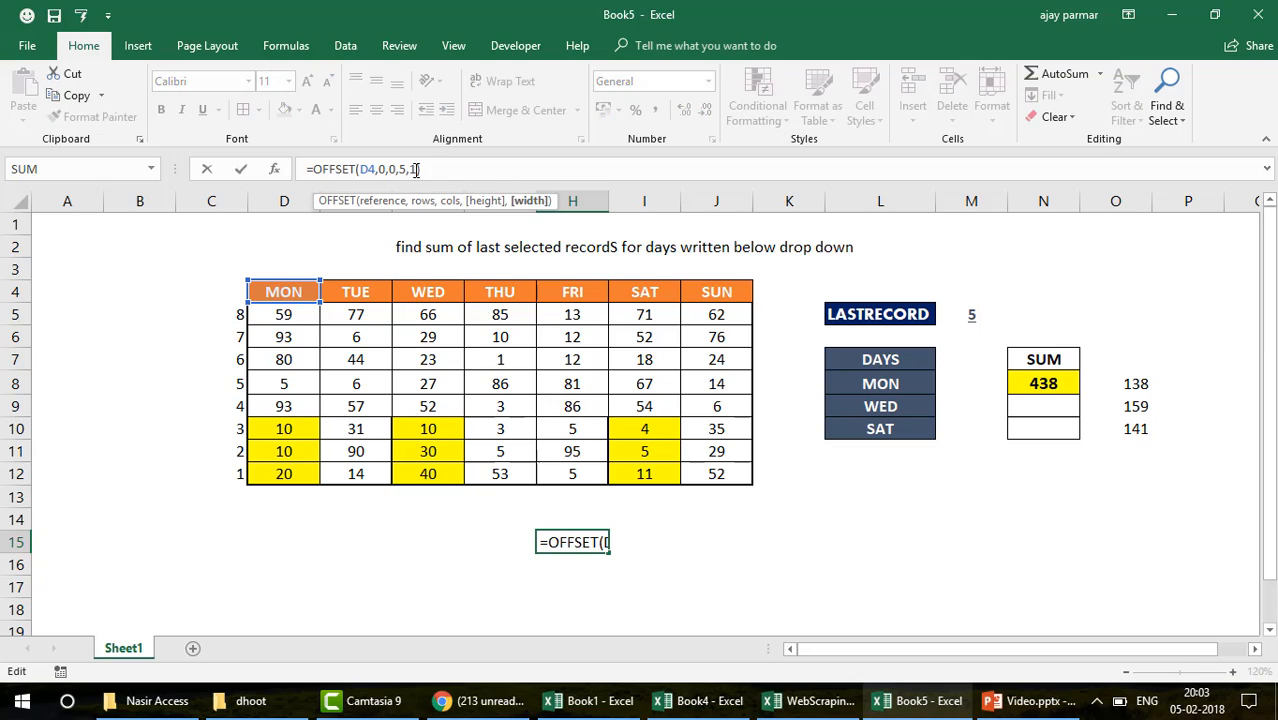
pyautogui.write(')')
pyautogui.press('BackSpace')
pyautogui.write('2')
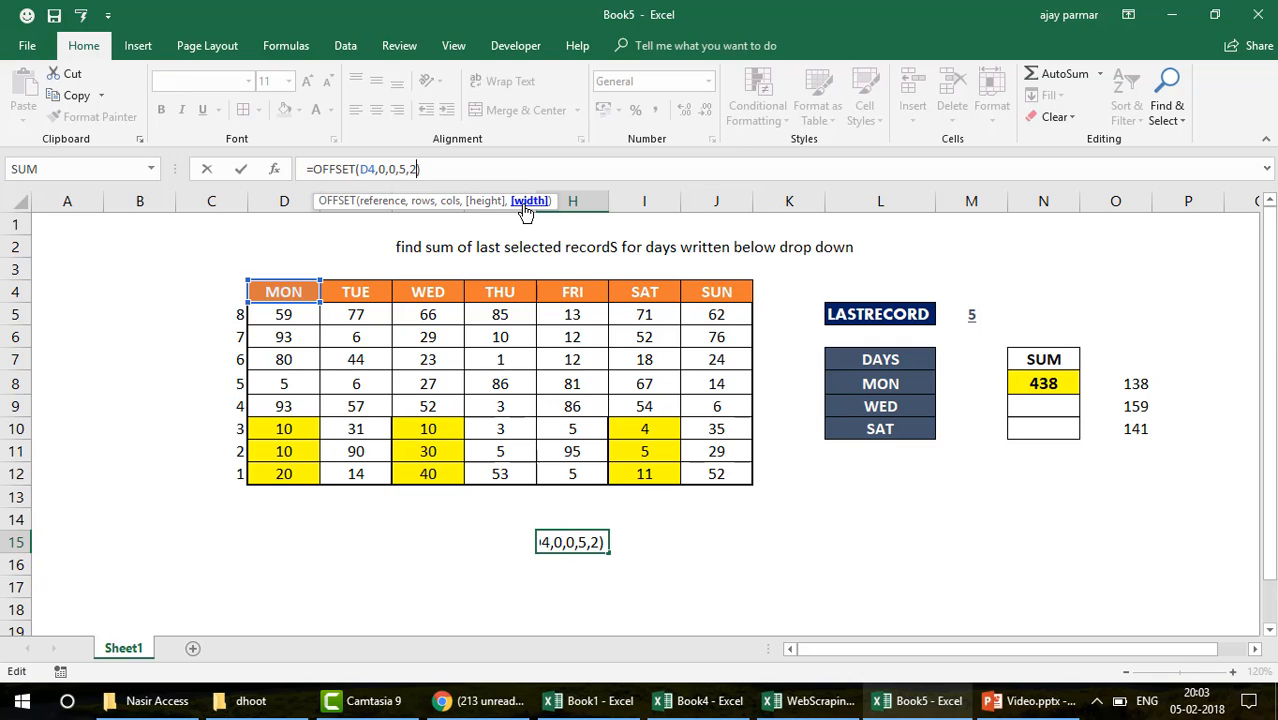
pyautogui.hotkey('ctrl', 'shift', 'Return')
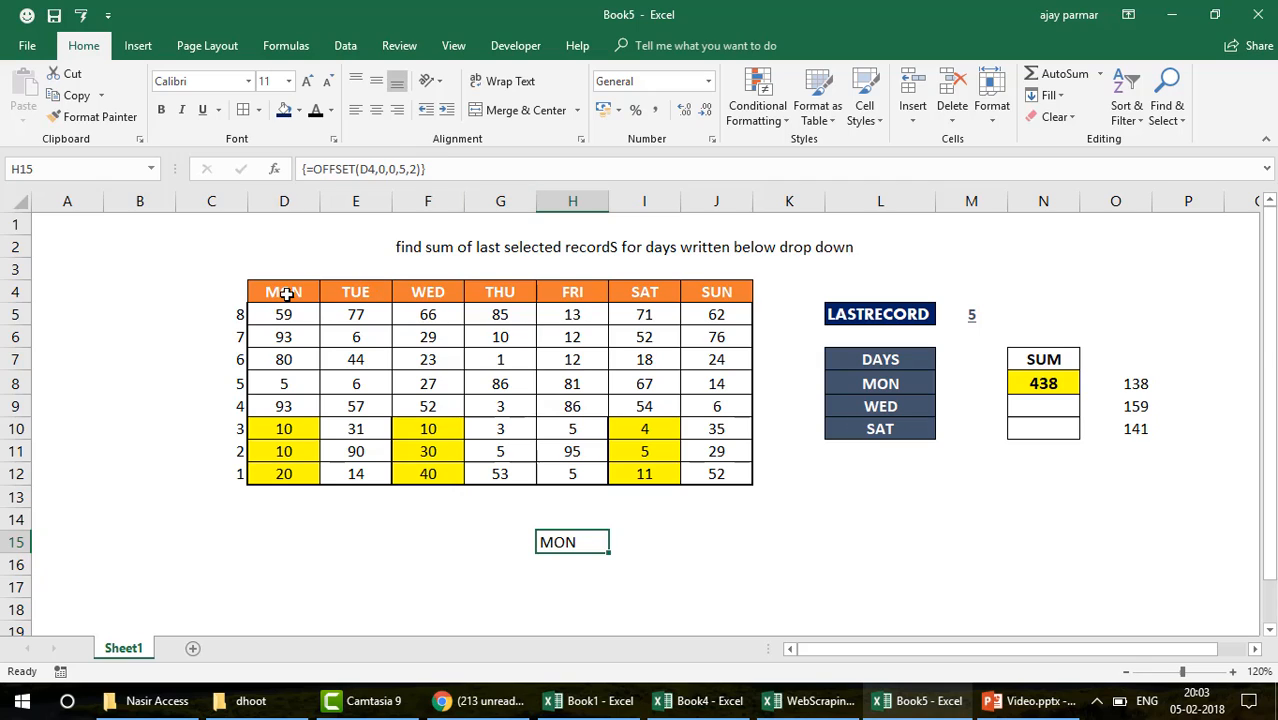
# Highlight D4:E8 on the sheet to view the five-row, two-column range that the OFFSET formula covers
pyautogui.moveTo(285, 291); pyautogui.dragTo(287, 293)
pyautogui.hotkey('shift', 'Down')
pyautogui.hotkey('shift', 'Down')
pyautogui.hotkey('shift', 'Down')
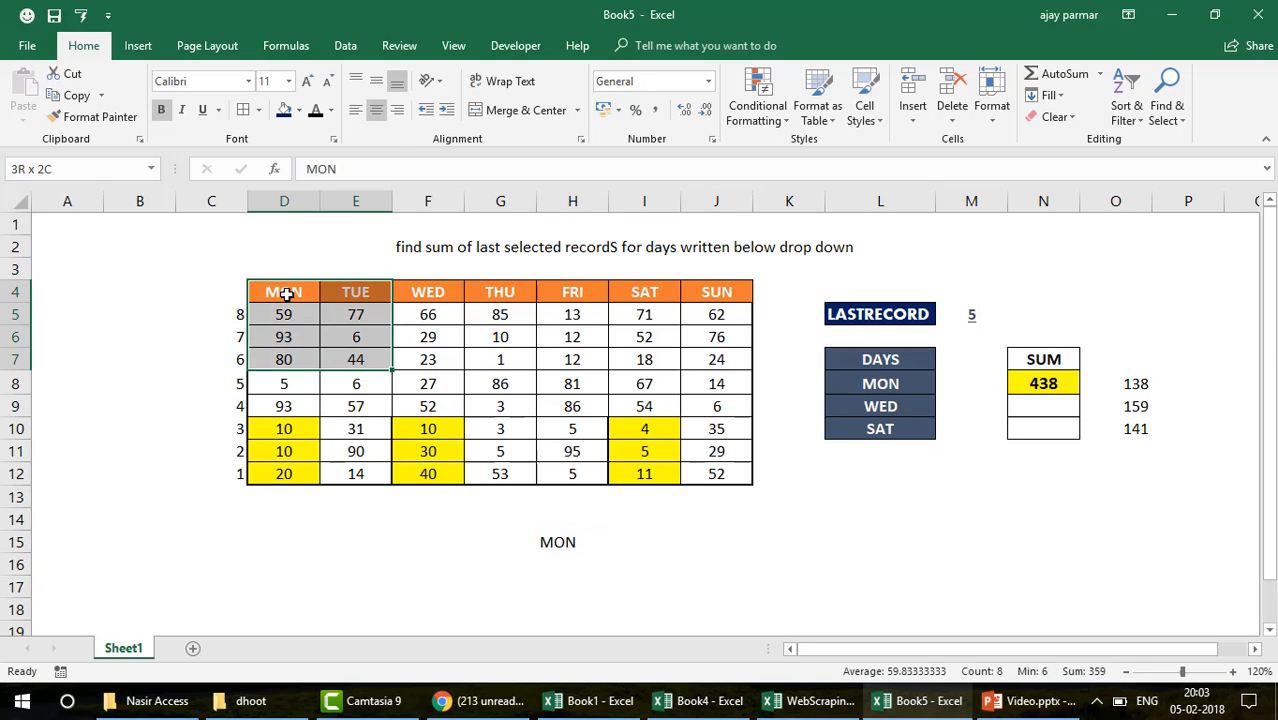
pyautogui.hotkey('shift', 'Down')
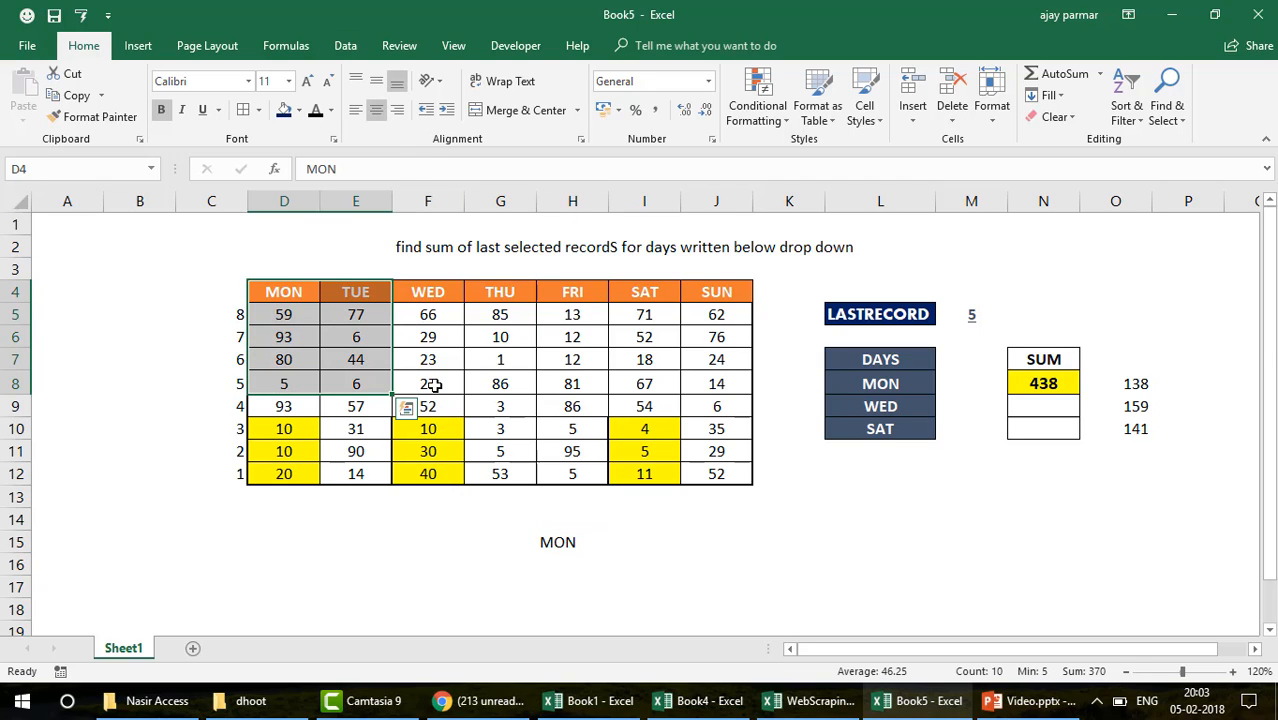
# Evaluate the OFFSET expression in H15 in place to inspect its two-column array, and discard the evaluation
pyautogui.click(557, 541)
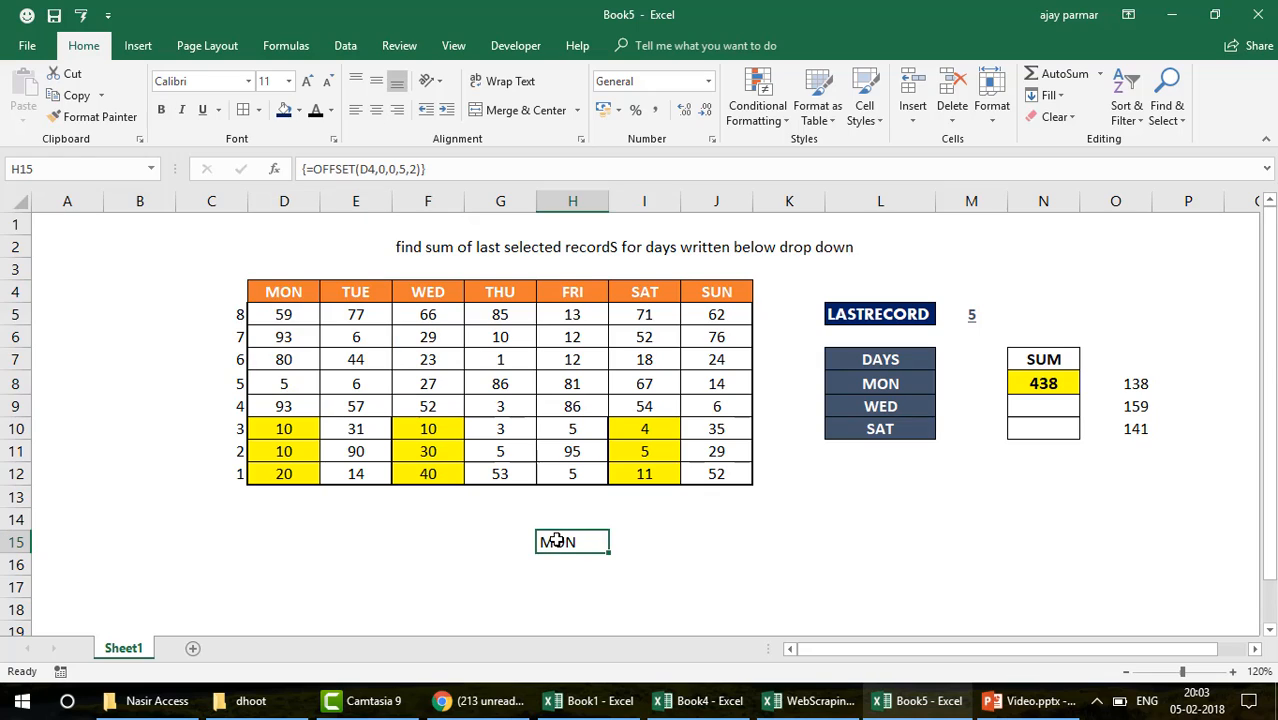
pyautogui.click(313, 169)
pyautogui.press('F9')
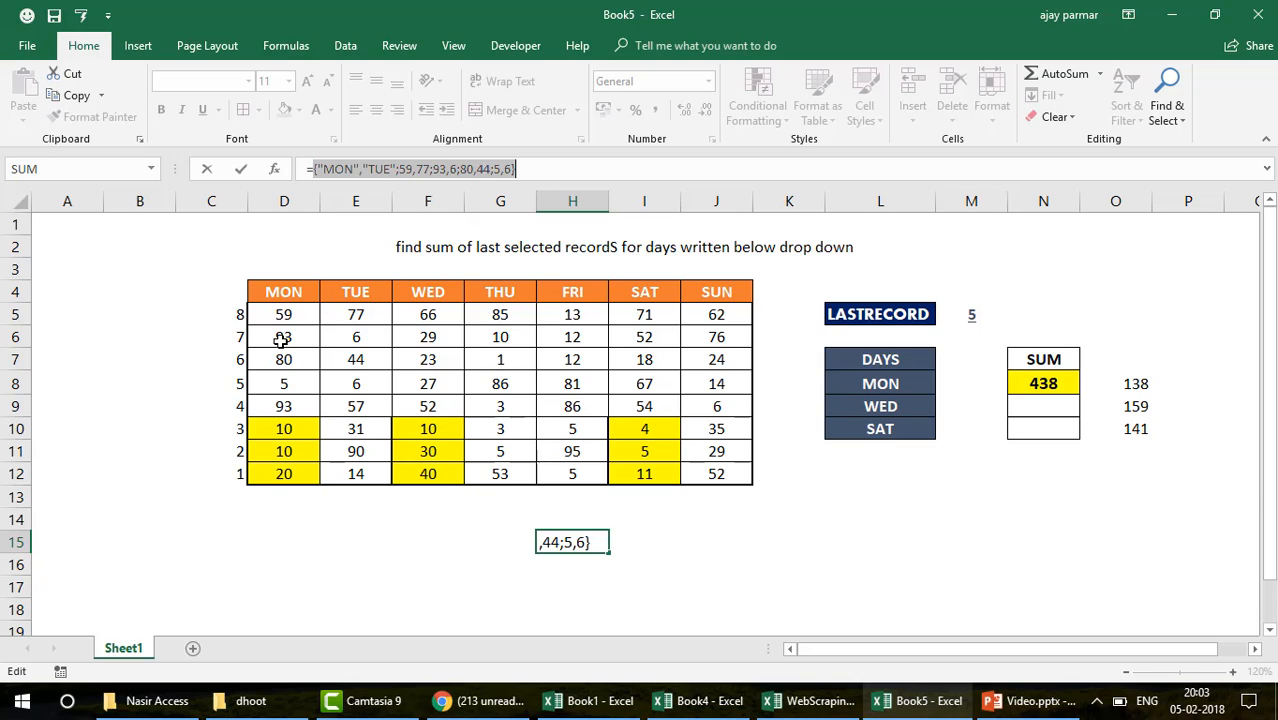
pyautogui.press('Escape')
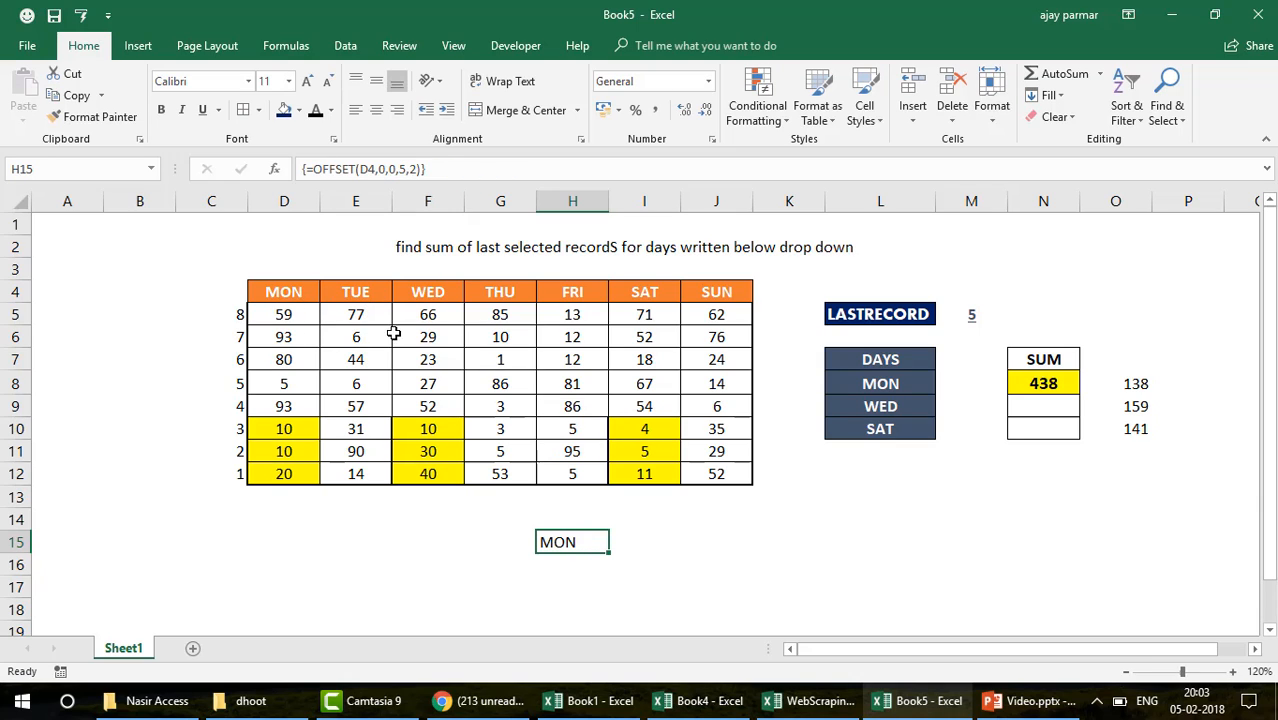
# Set the rows argument of the OFFSET formula in H15 to 1
pyautogui.click(365, 172)
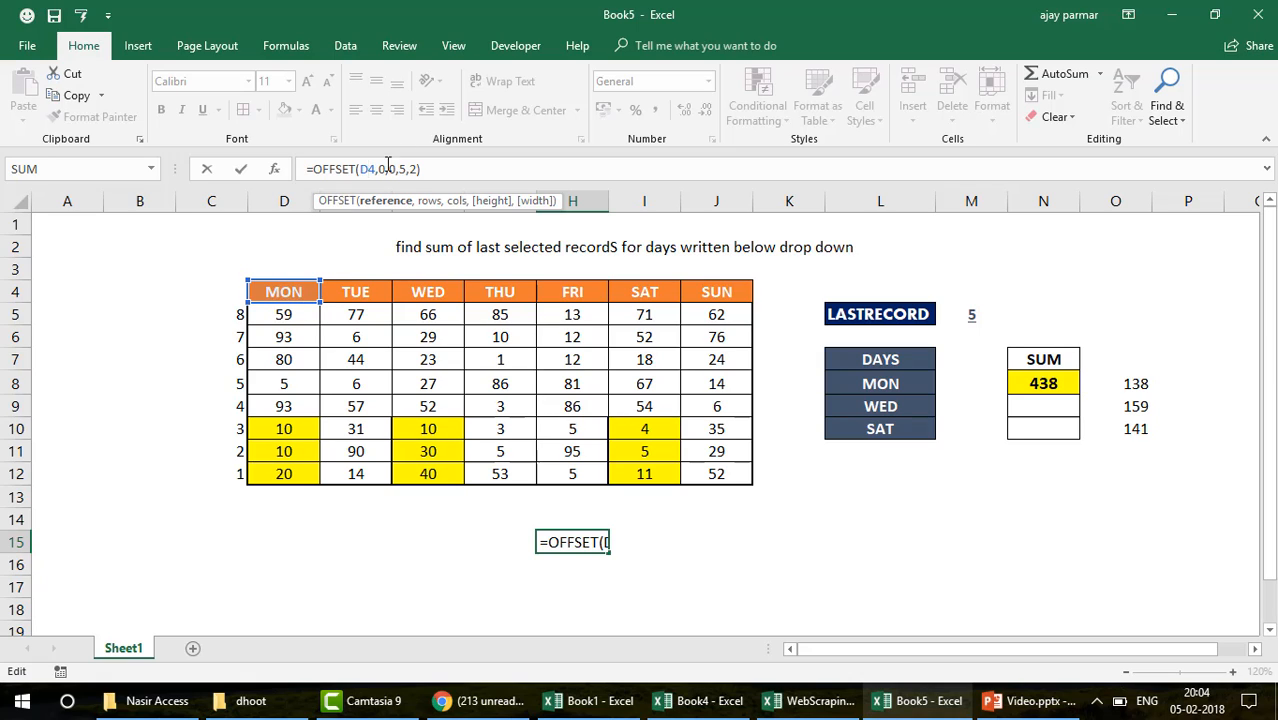
pyautogui.write(',0')
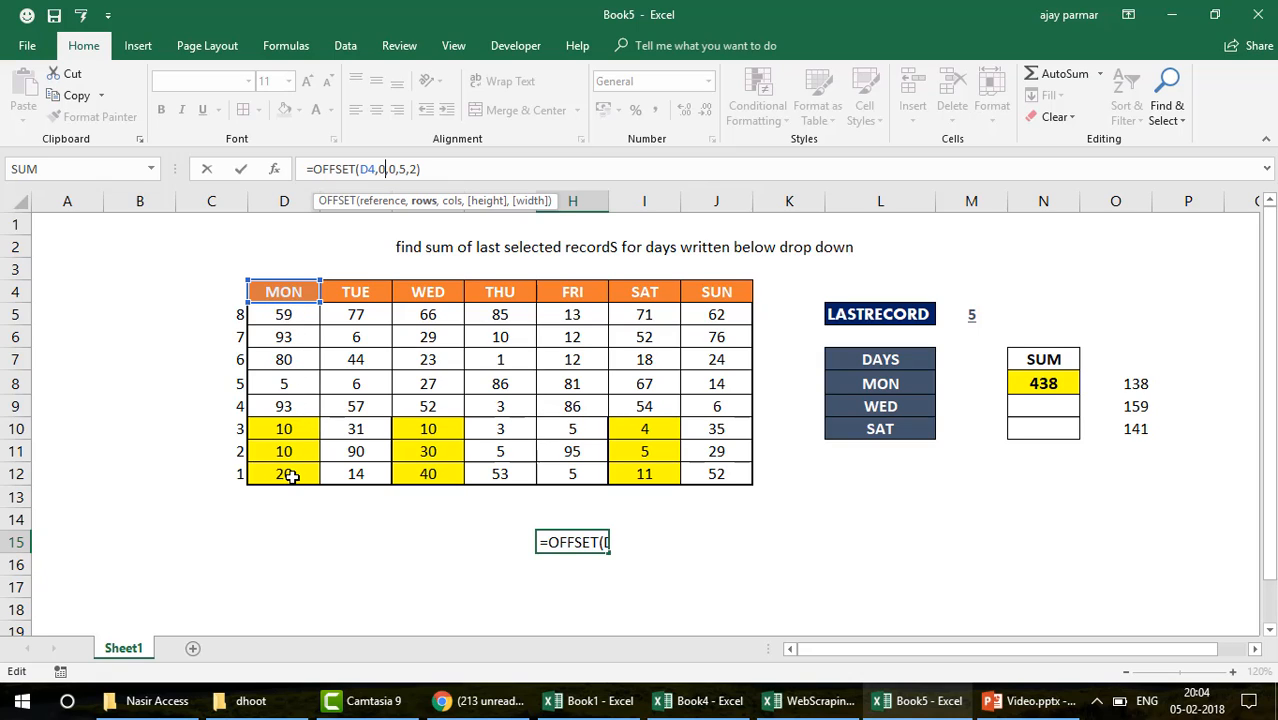
pyautogui.doubleClick(382, 169)
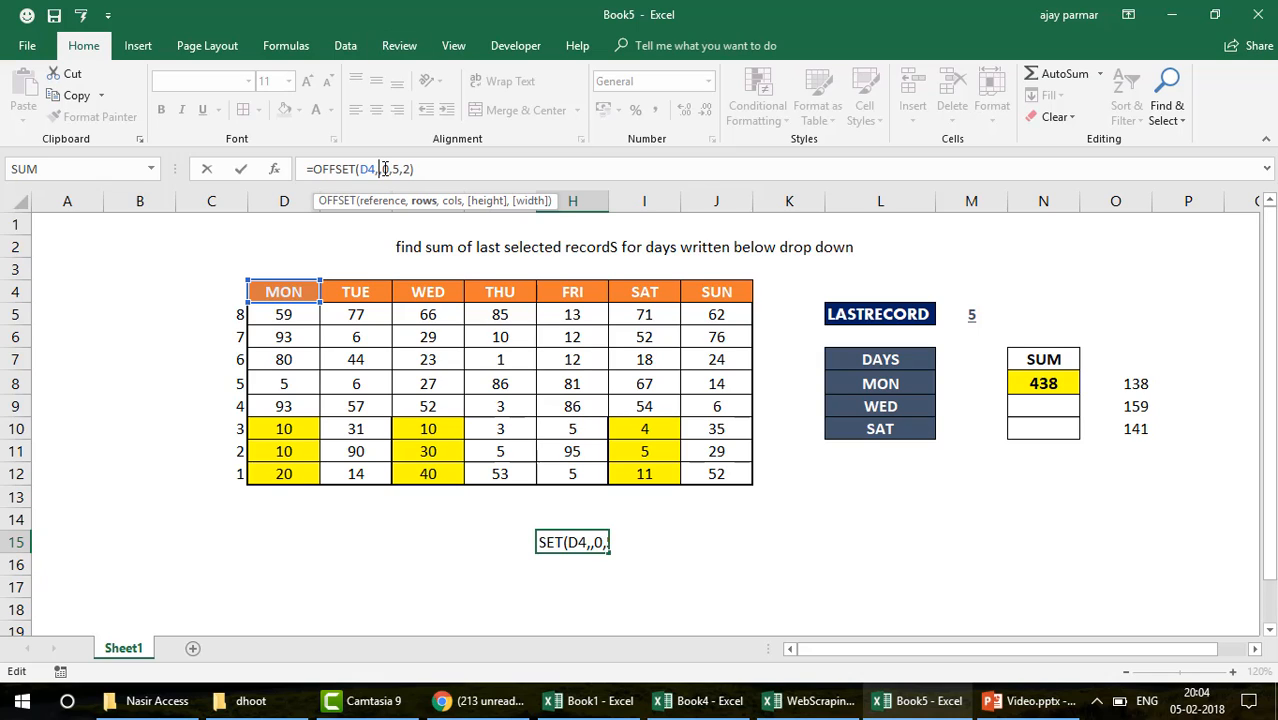
pyautogui.write('1')
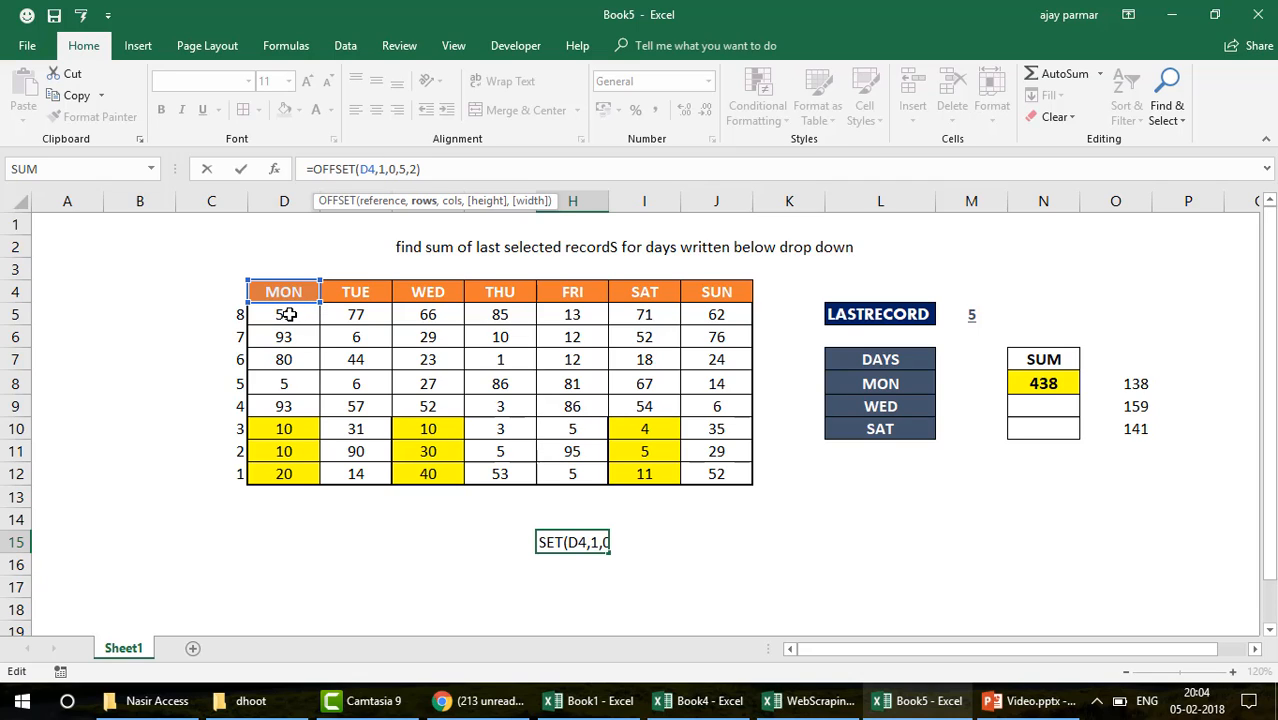
# Set the OFFSET formula's height to 8 and width to 1, and re-enter it in H15 as an array formula
pyautogui.press('Right')
pyautogui.press('Right')
pyautogui.press('Right')
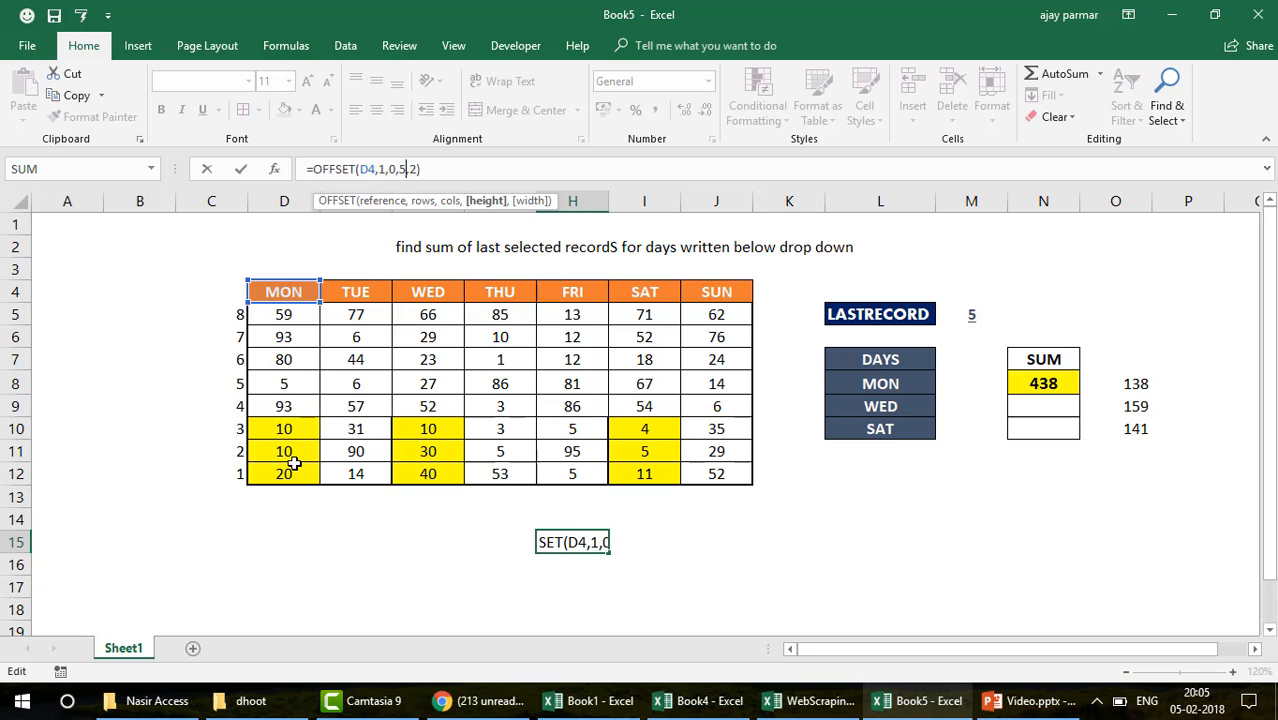
pyautogui.press('BackSpace')
pyautogui.write('8')
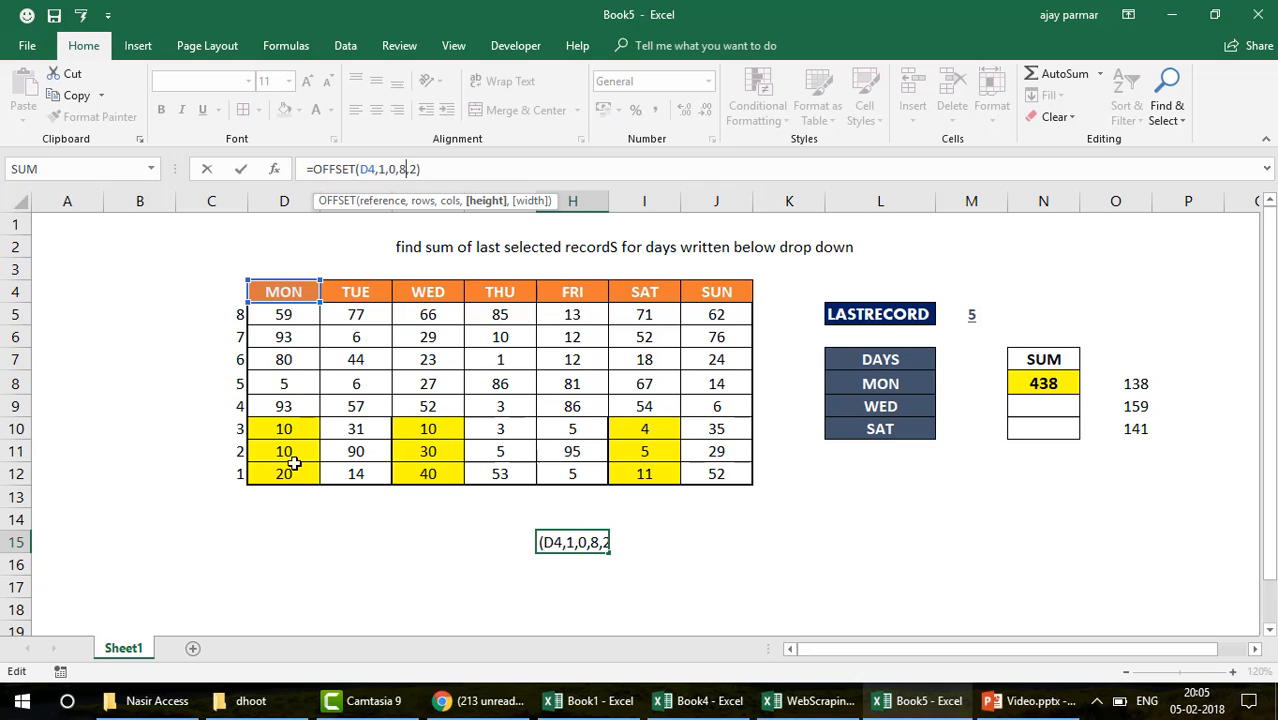
pyautogui.click(418, 171)
pyautogui.press('BackSpace')
pyautogui.write('1)')
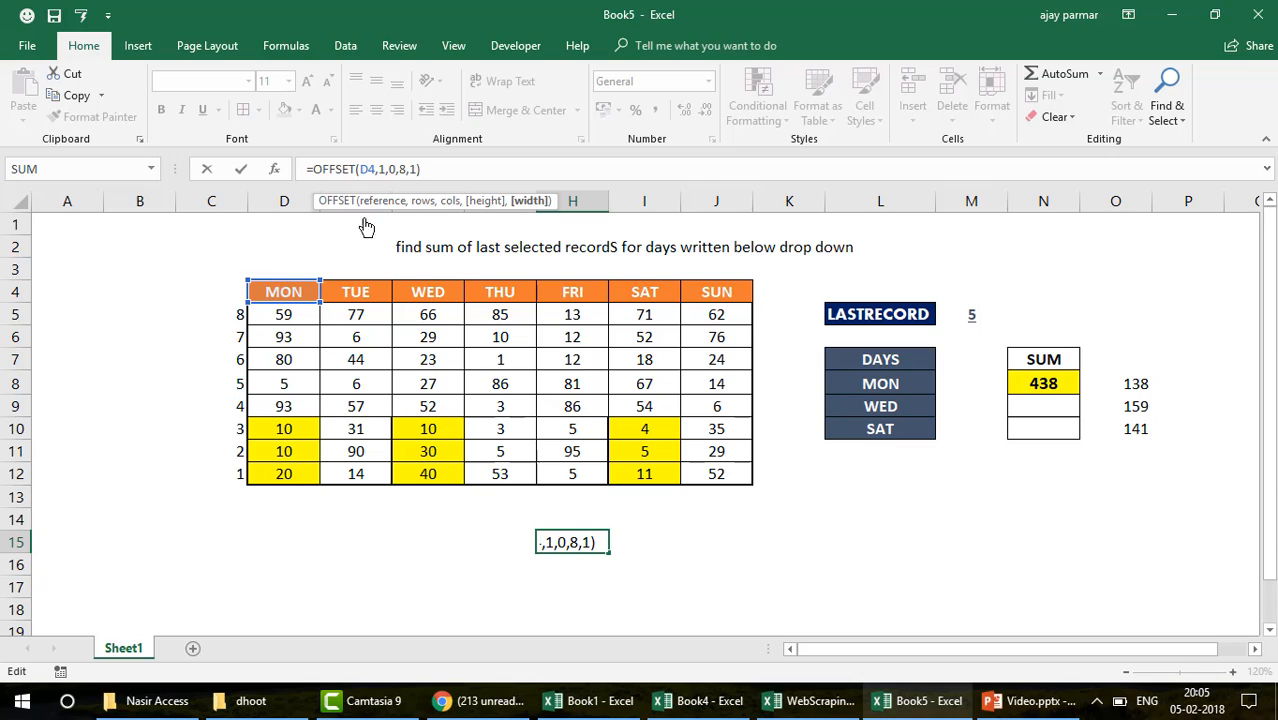
pyautogui.hotkey('ctrl', 'Return')
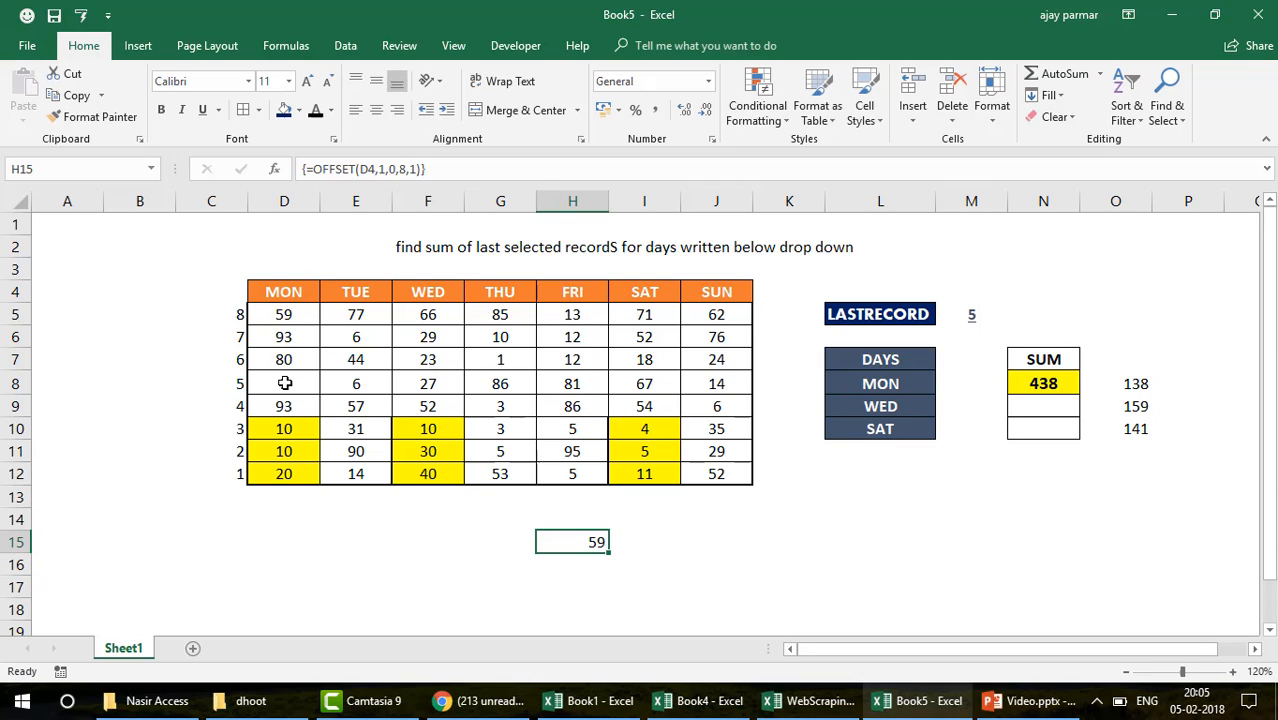
# Evaluate the OFFSET expression in H15 in place to inspect its eight-row array, discard the evaluation, and leave the cell
pyautogui.click(314, 169)
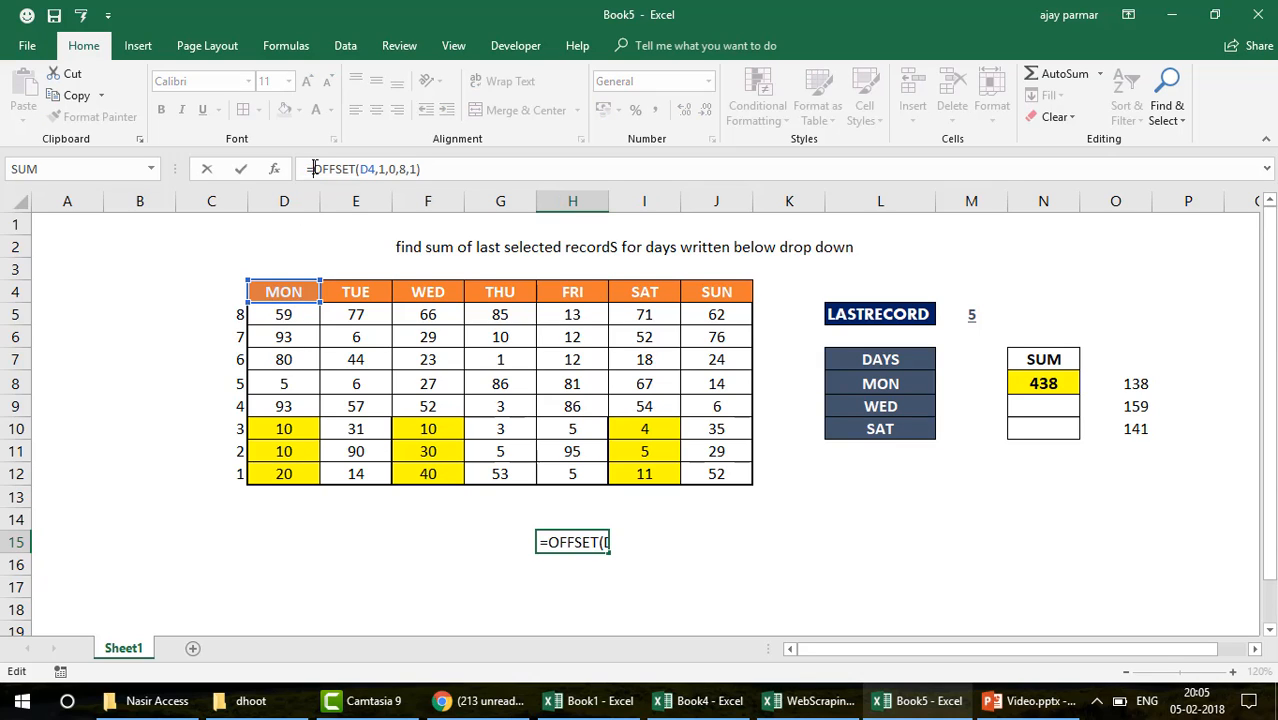
pyautogui.hotkey('shift', 'End')
pyautogui.press('F9')
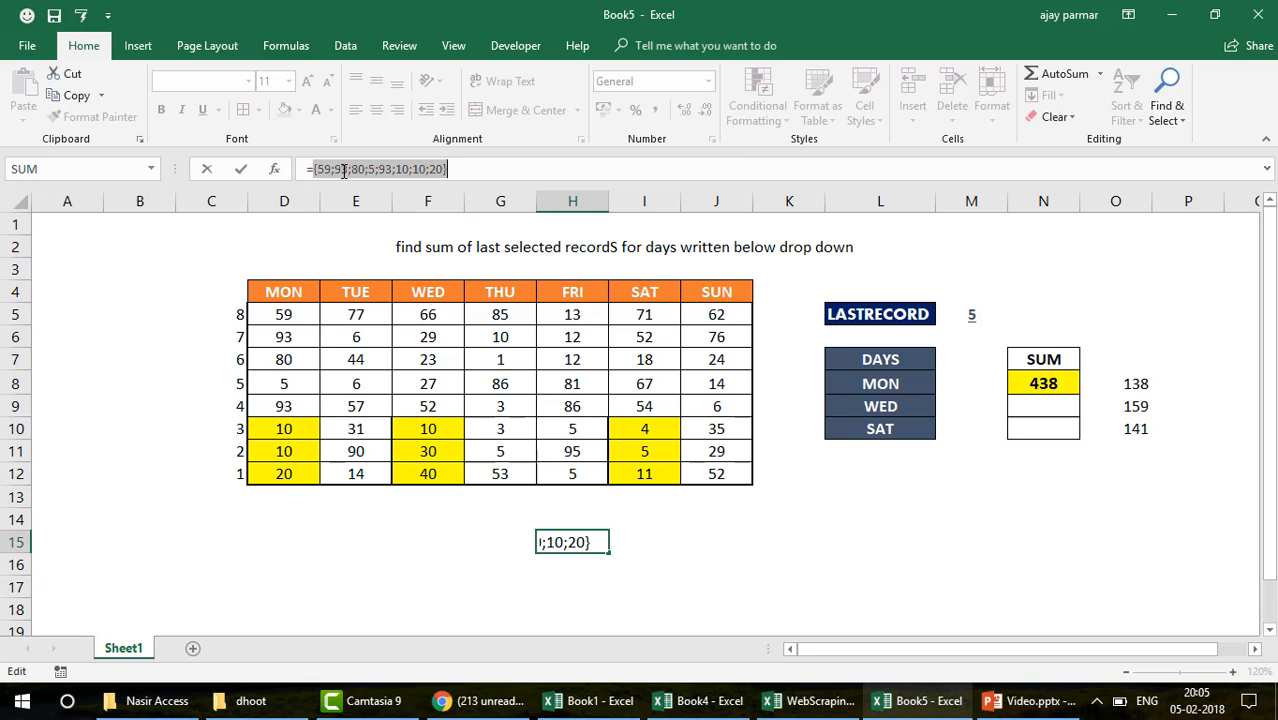
pyautogui.press('Escape')
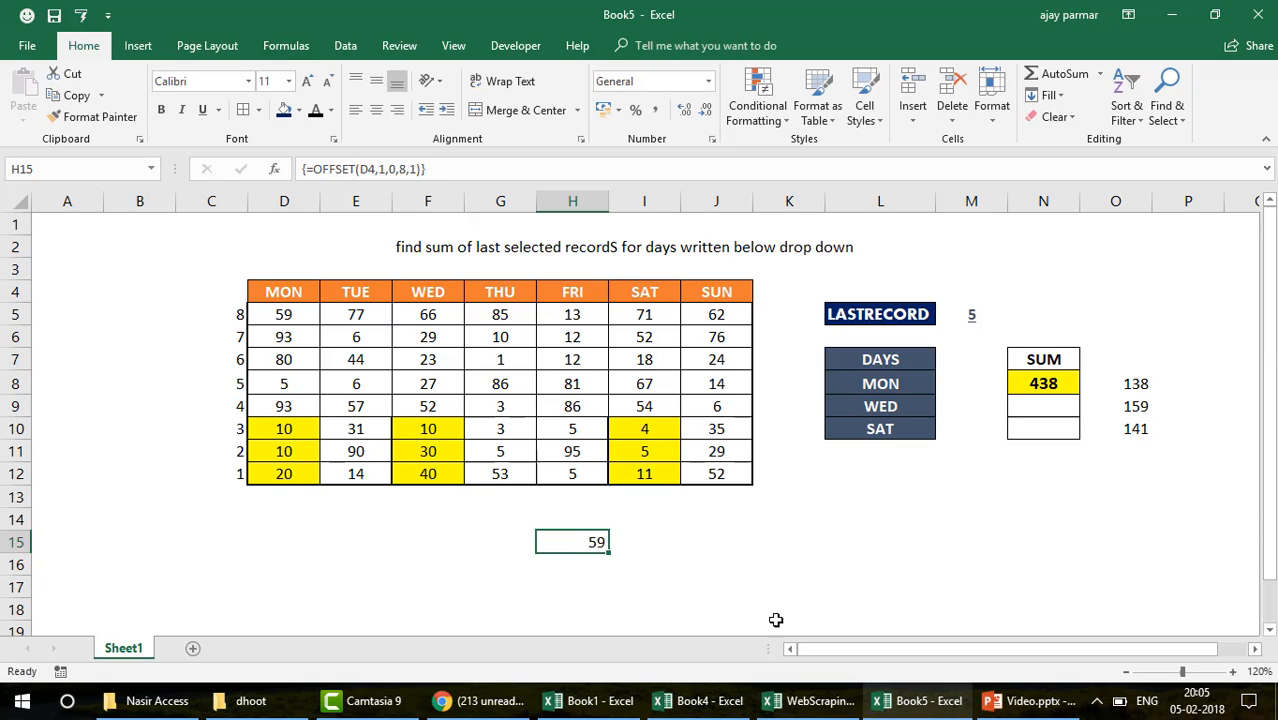
pyautogui.click(776, 548)
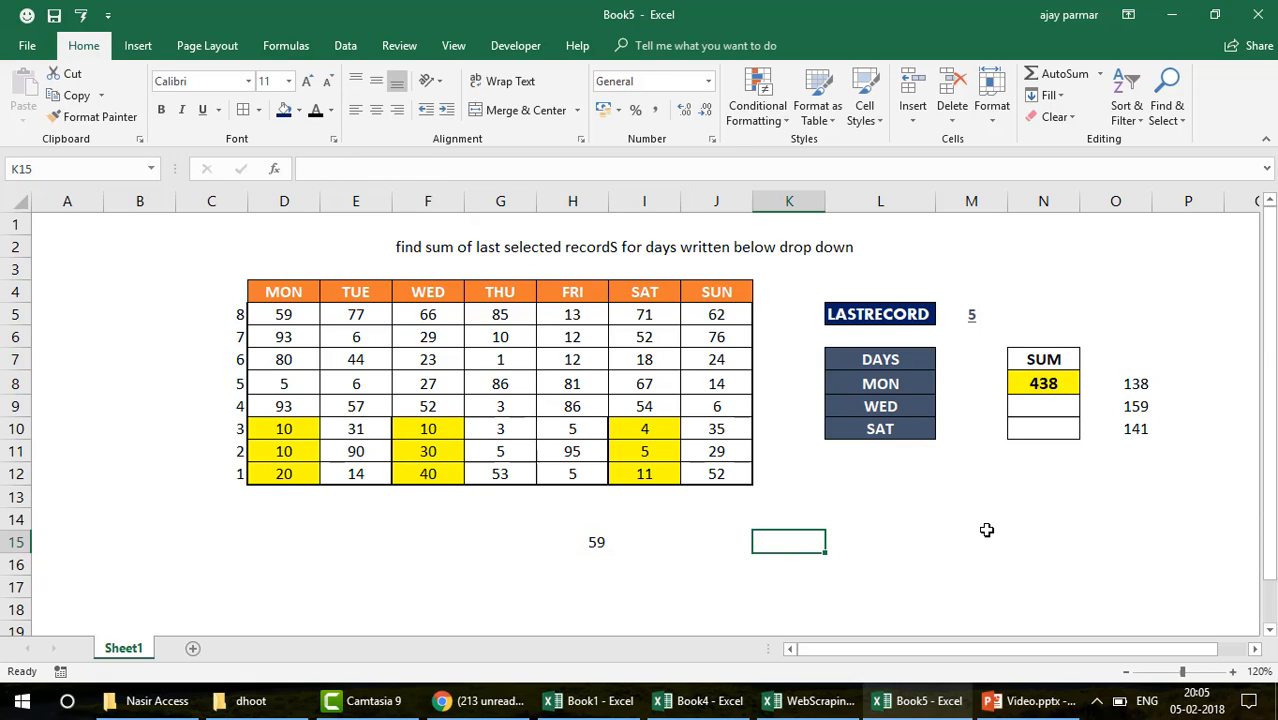
# Point out the MON entry in the days list and its matching records in D5:D12
pyautogui.click(900, 384)
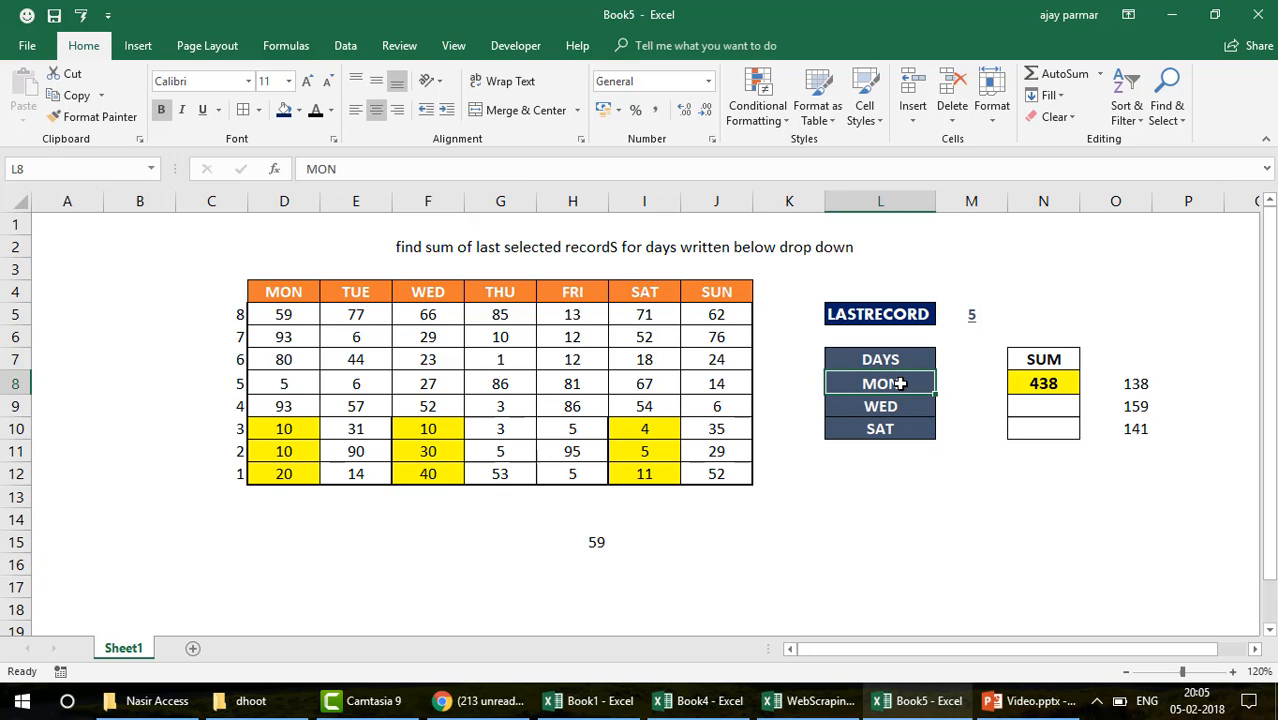
pyautogui.click(284, 314)
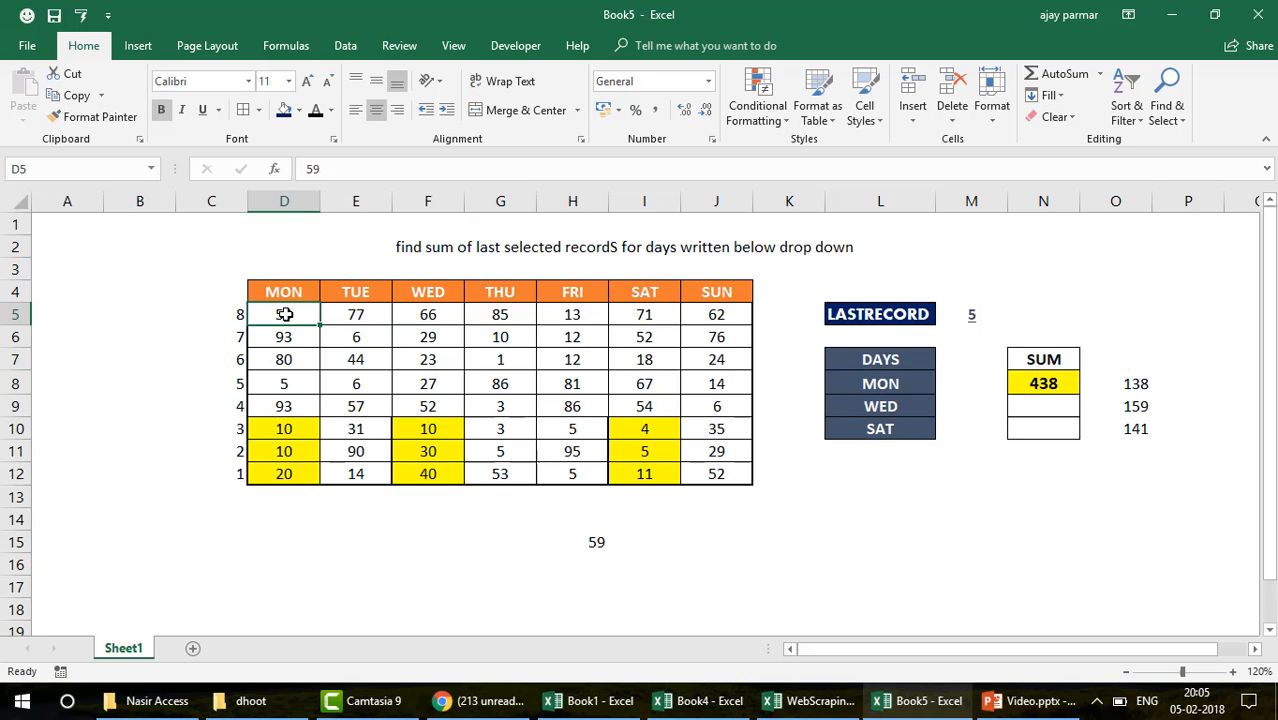
pyautogui.keyDown('shift'); pyautogui.click(284, 472); pyautogui.keyUp('shift')
pyautogui.click(284, 317)
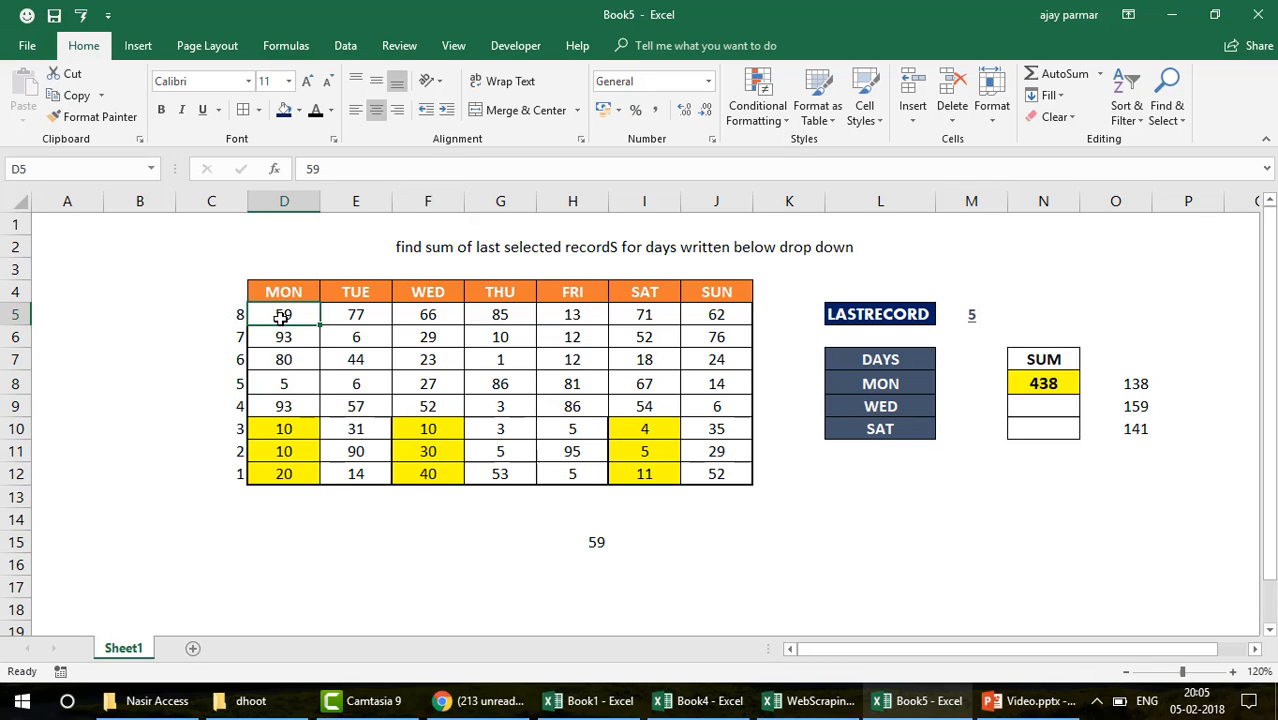
pyautogui.click(292, 473)
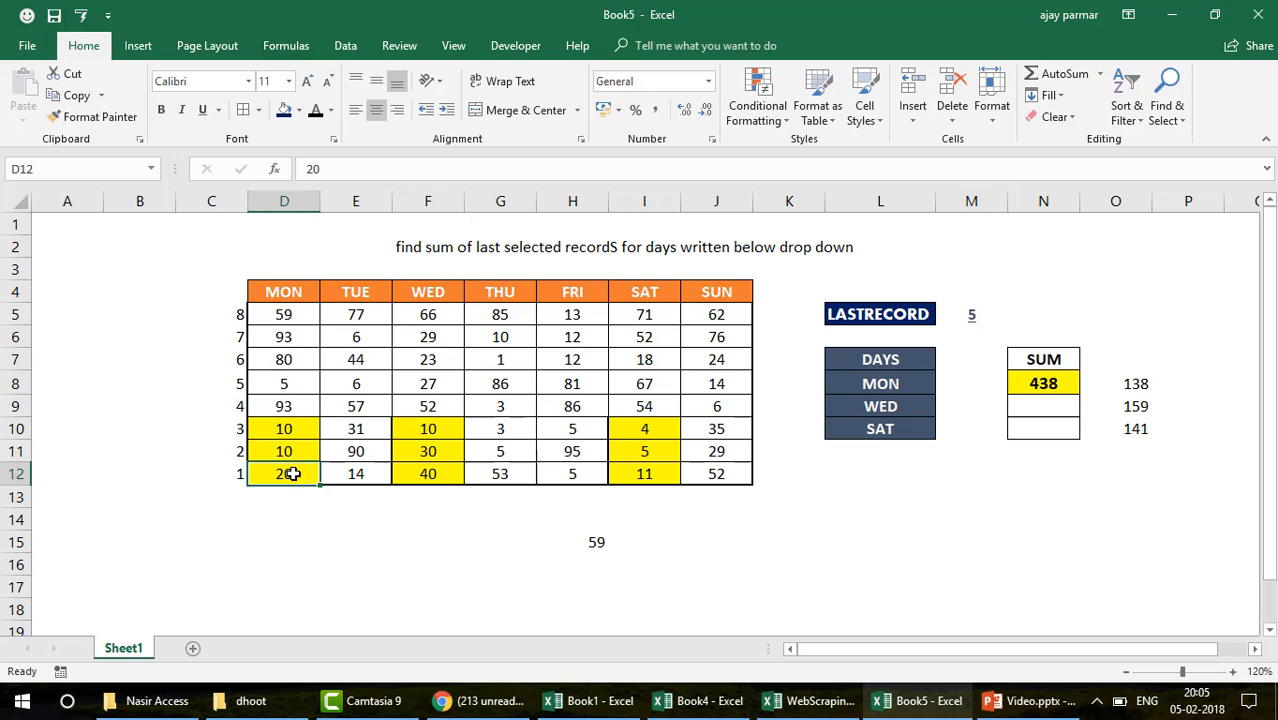
# Point out WED in the days list and highlight its last four records in F9:F12
pyautogui.click(851, 403)
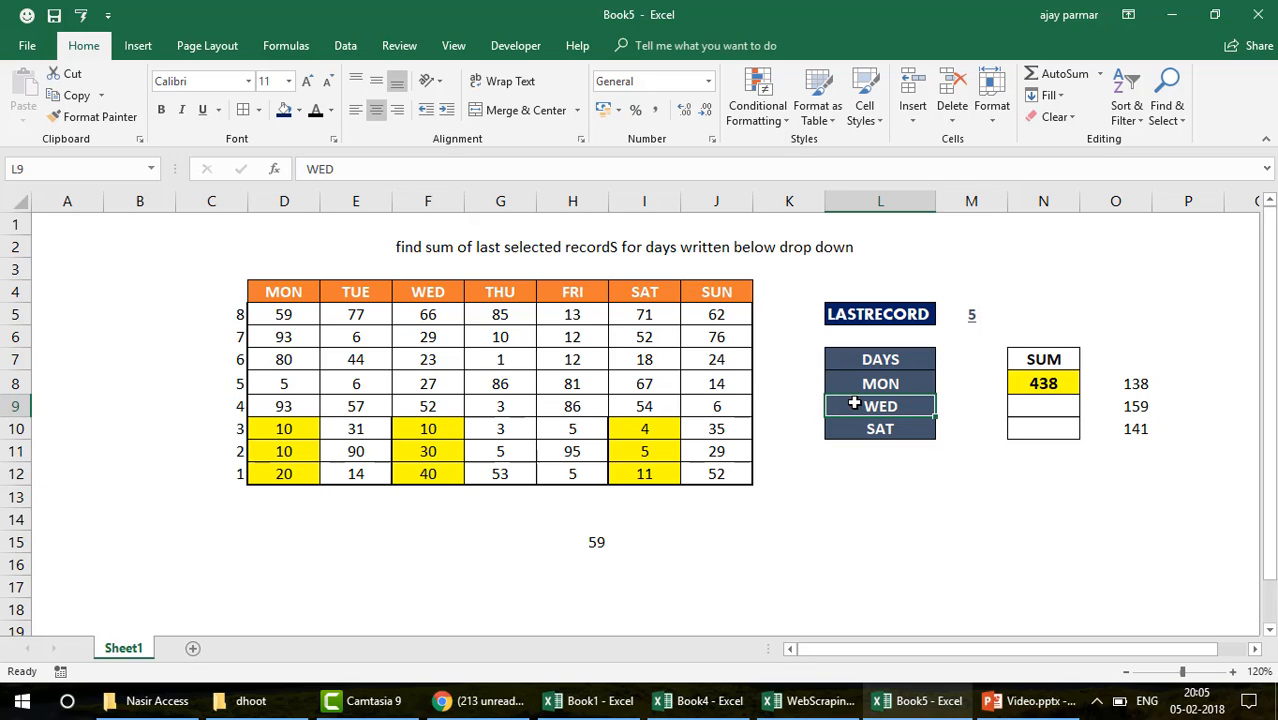
pyautogui.click(426, 474)
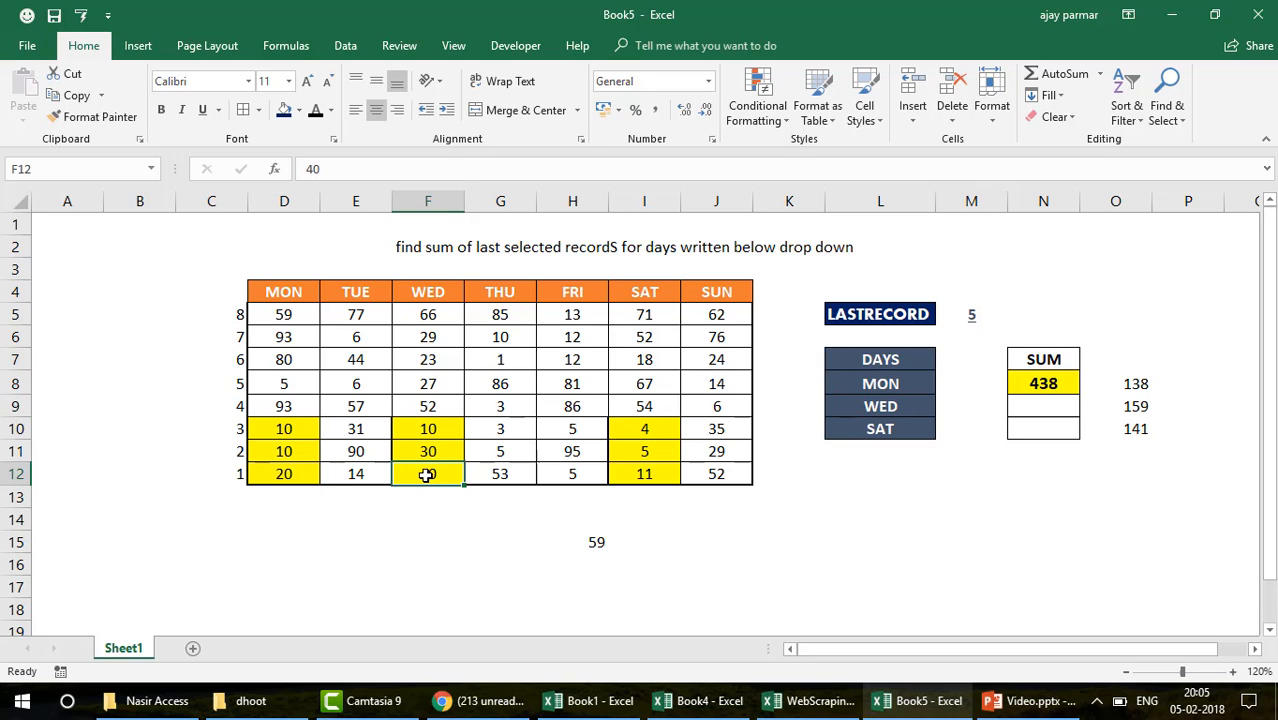
pyautogui.hotkey('shift', 'Up')
pyautogui.hotkey('shift', 'Up')
pyautogui.hotkey('shift', 'Up')
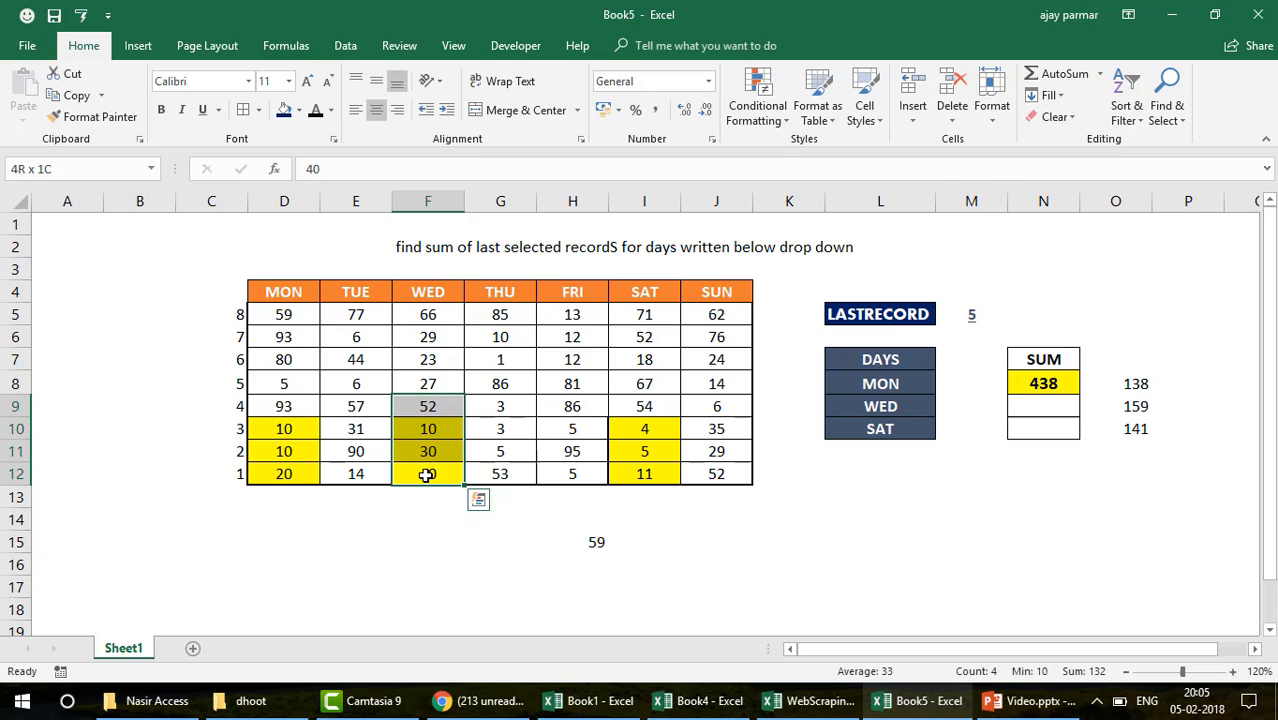
# Point out SAT in the days list and highlight its last four records in I9:I12
pyautogui.click(882, 428)
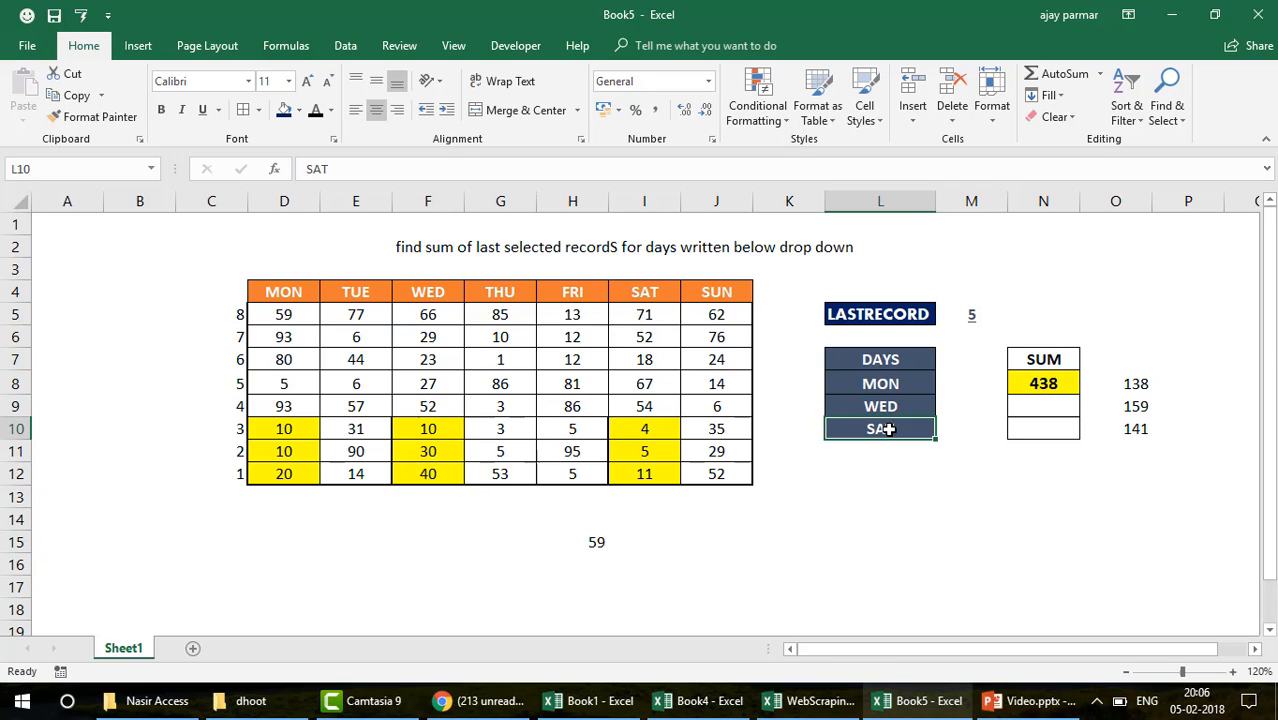
pyautogui.click(648, 475)
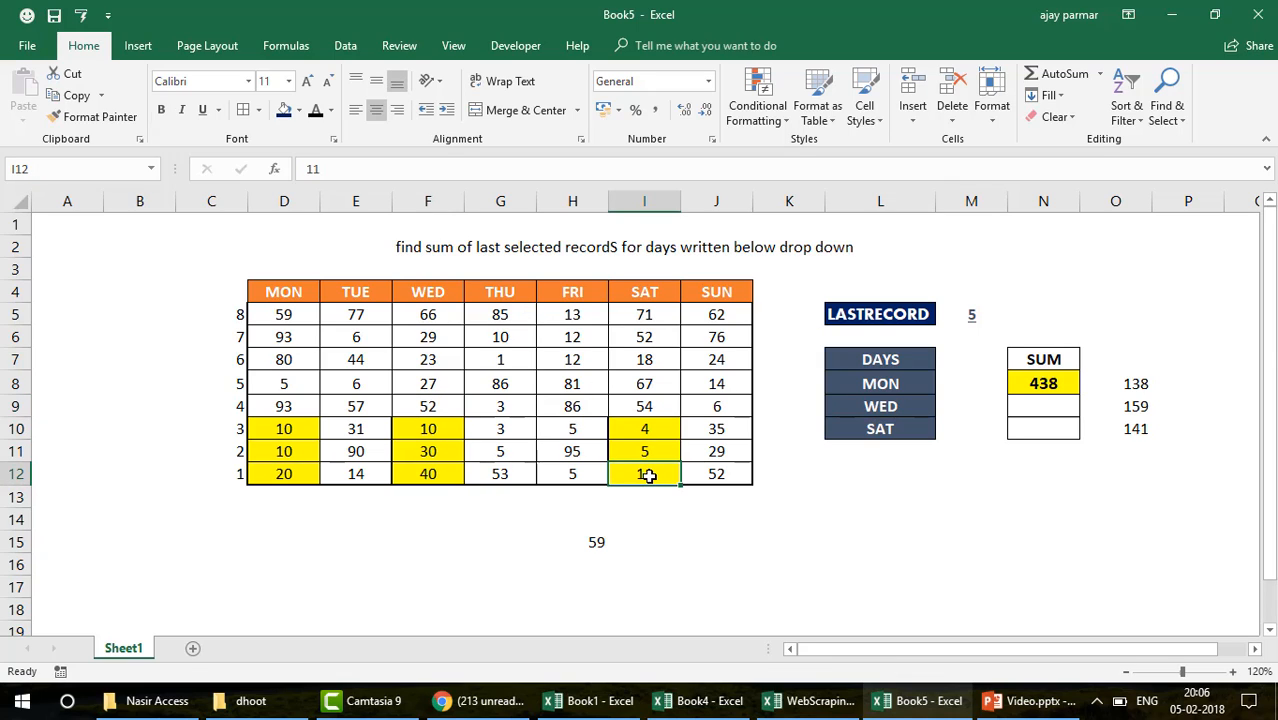
pyautogui.hotkey('shift', 'Up')
pyautogui.hotkey('shift', 'Up')
pyautogui.hotkey('shift', 'Up')
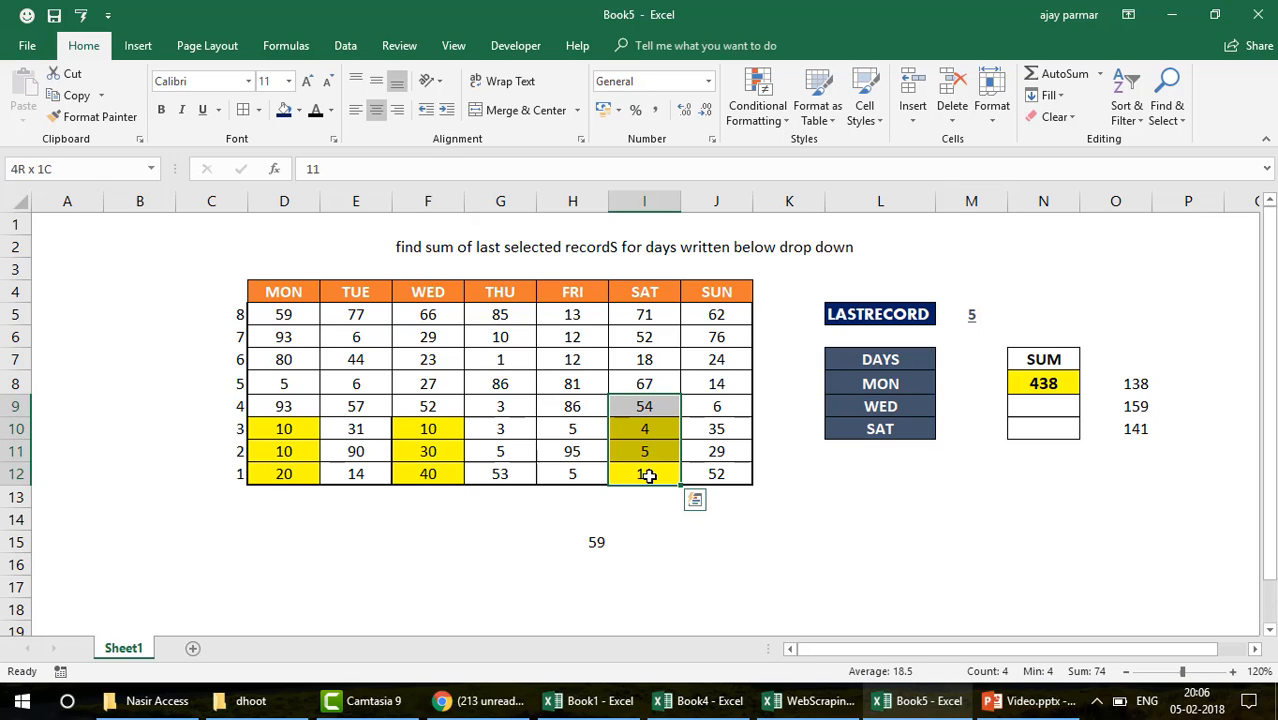
pyautogui.click(648, 475)
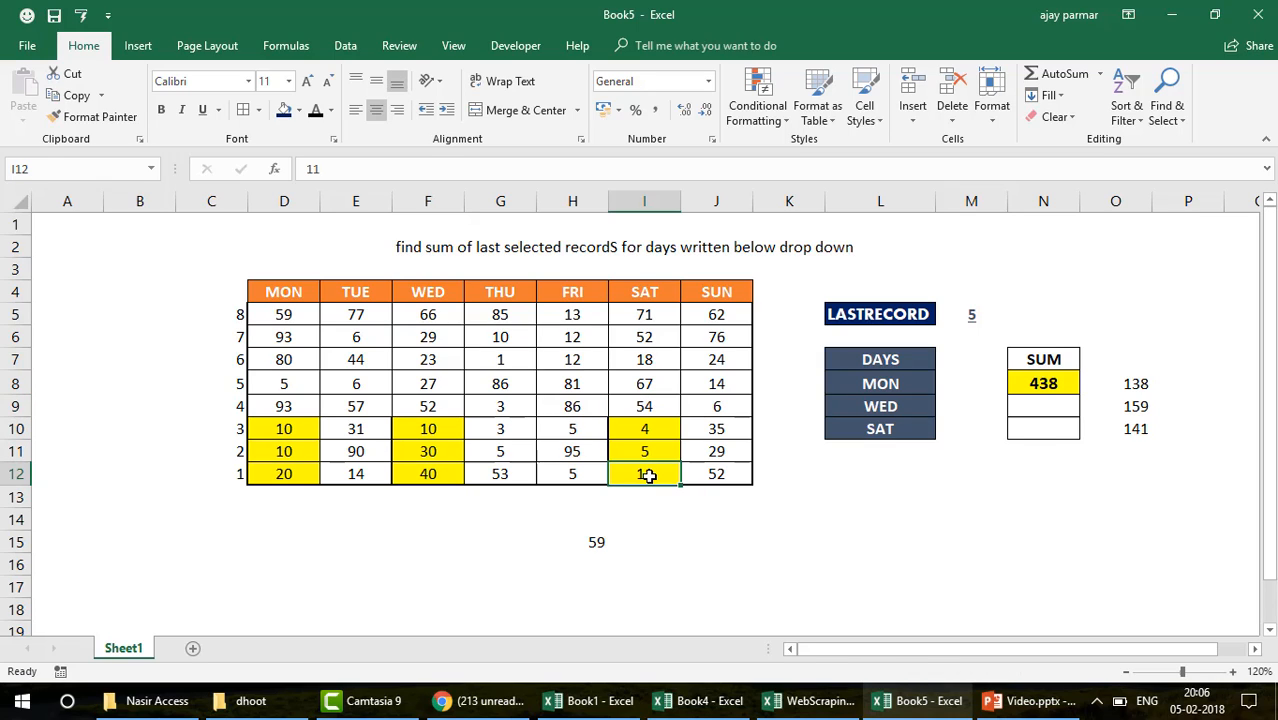
# Clear the total formula in N8 and the helper sum formulas in O8:O10
pyautogui.click(1157, 361)
pyautogui.click(1058, 387)
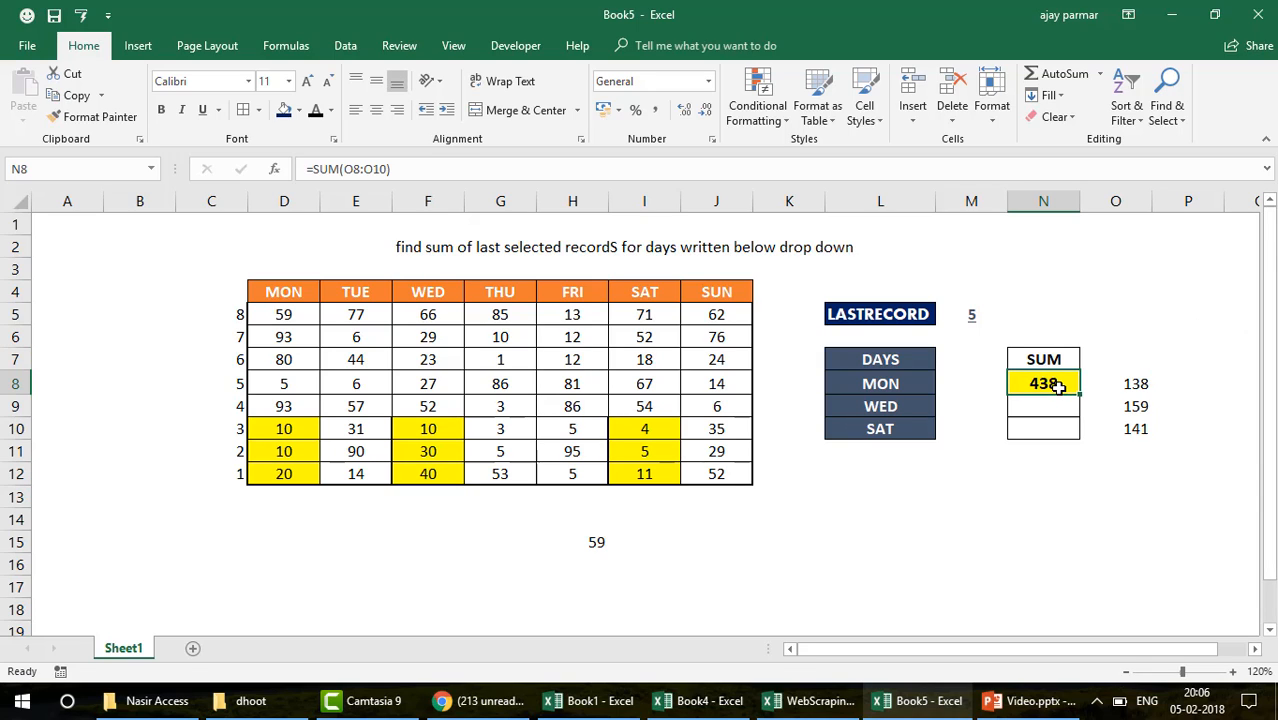
pyautogui.press('Delete')
pyautogui.press('Right')
pyautogui.hotkey('shift', 'Down')
pyautogui.hotkey('shift', 'Down')
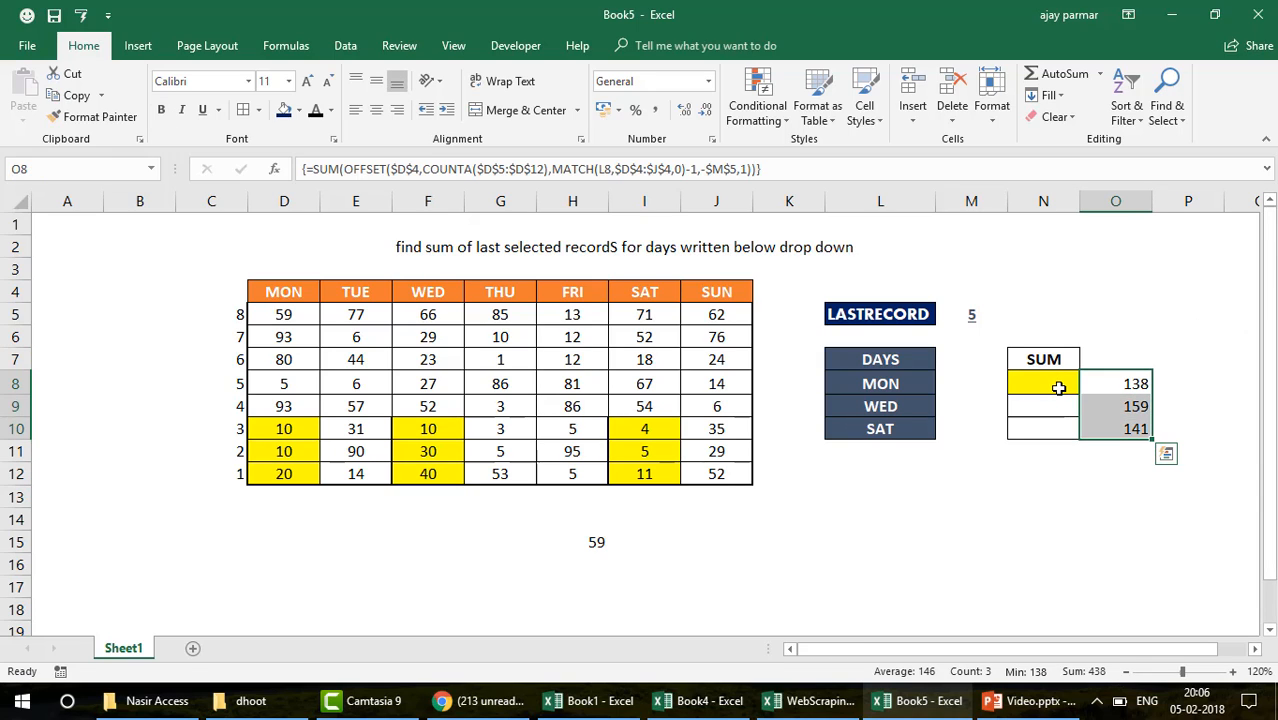
pyautogui.press('Delete')
pyautogui.click(1058, 387)
pyautogui.press('Right')
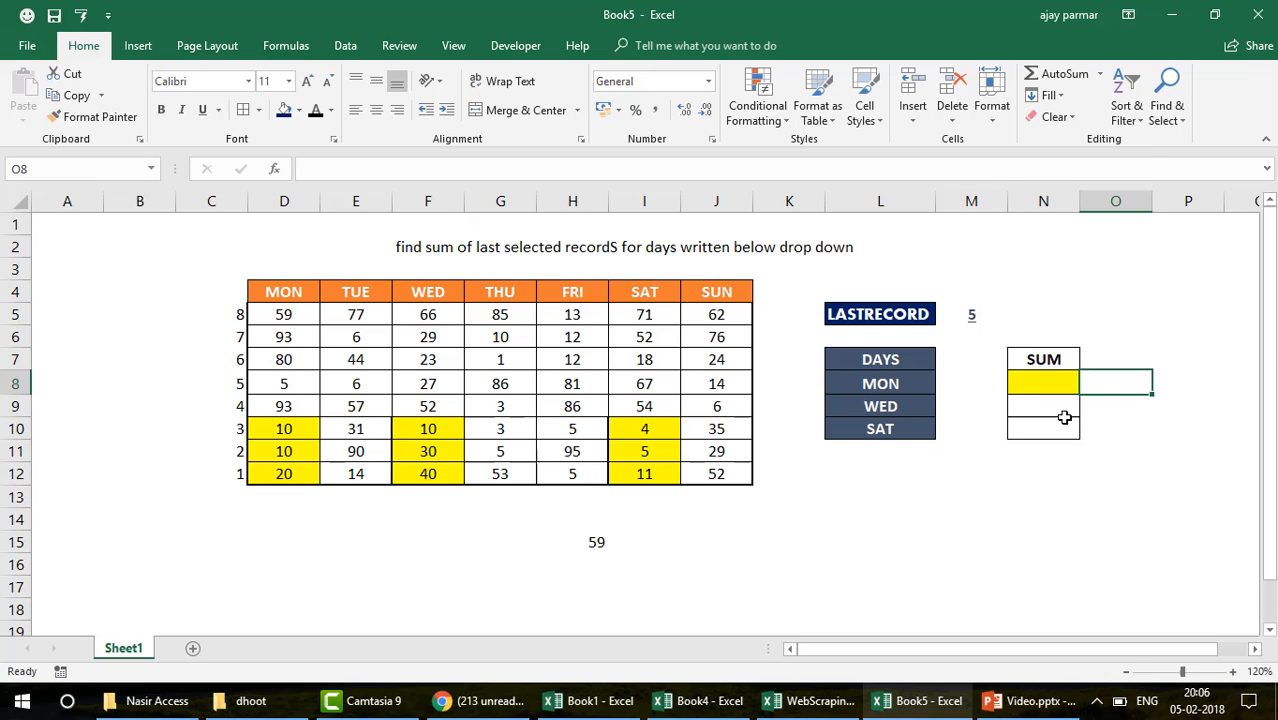
# Enter =OFFSET(D4,8,0) in O8, beside the MON row, to return Monday's last record
pyautogui.click(884, 380)
pyautogui.click(1128, 379)
pyautogui.write('=OFFSET(')
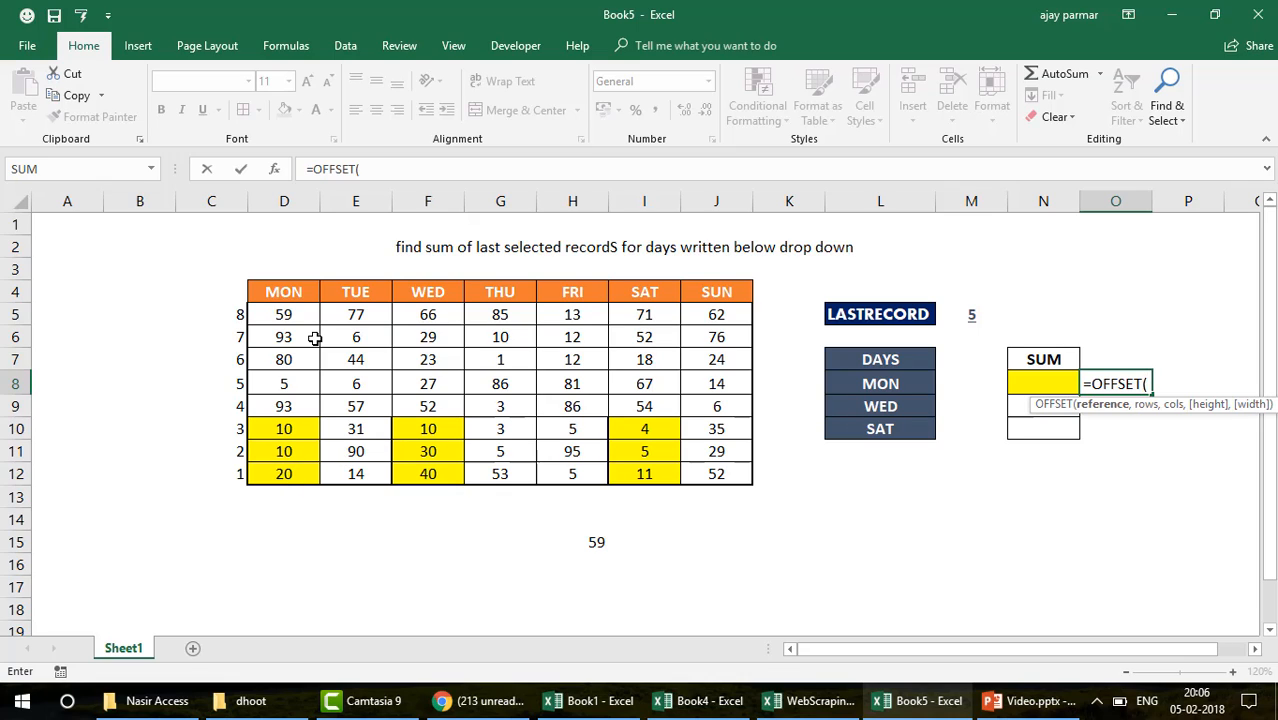
pyautogui.click(284, 291)
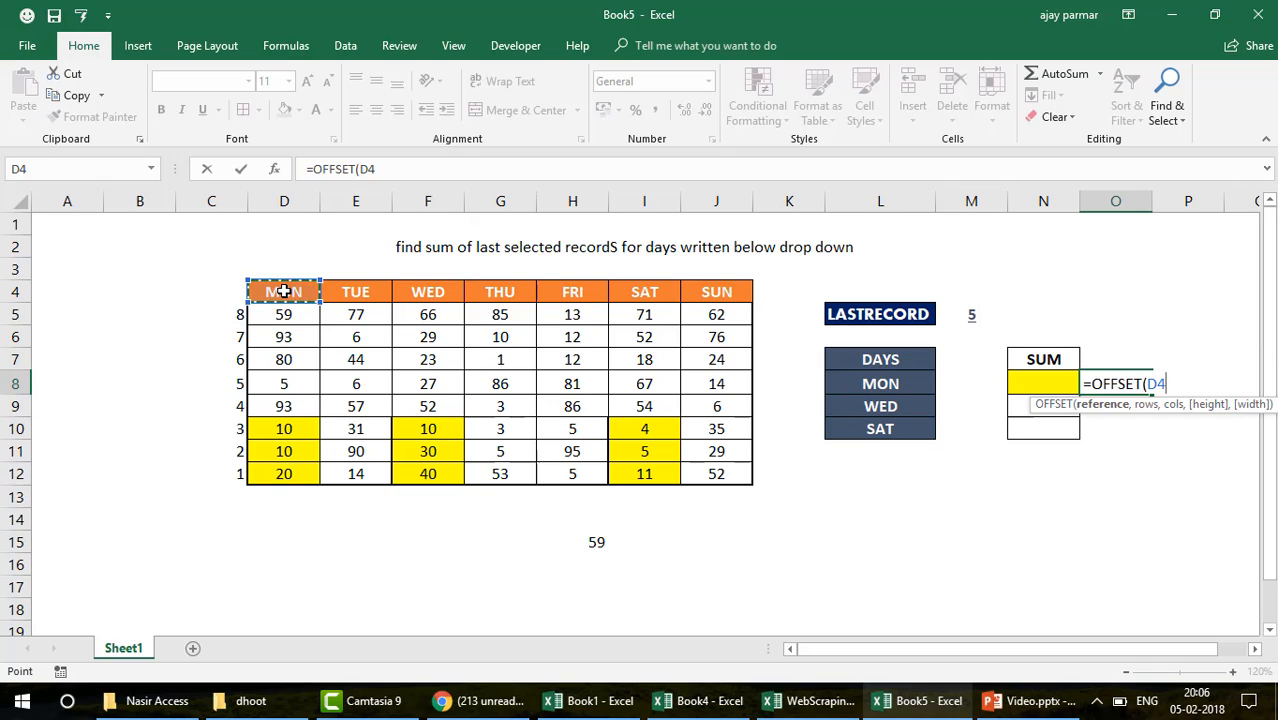
pyautogui.write(',8')
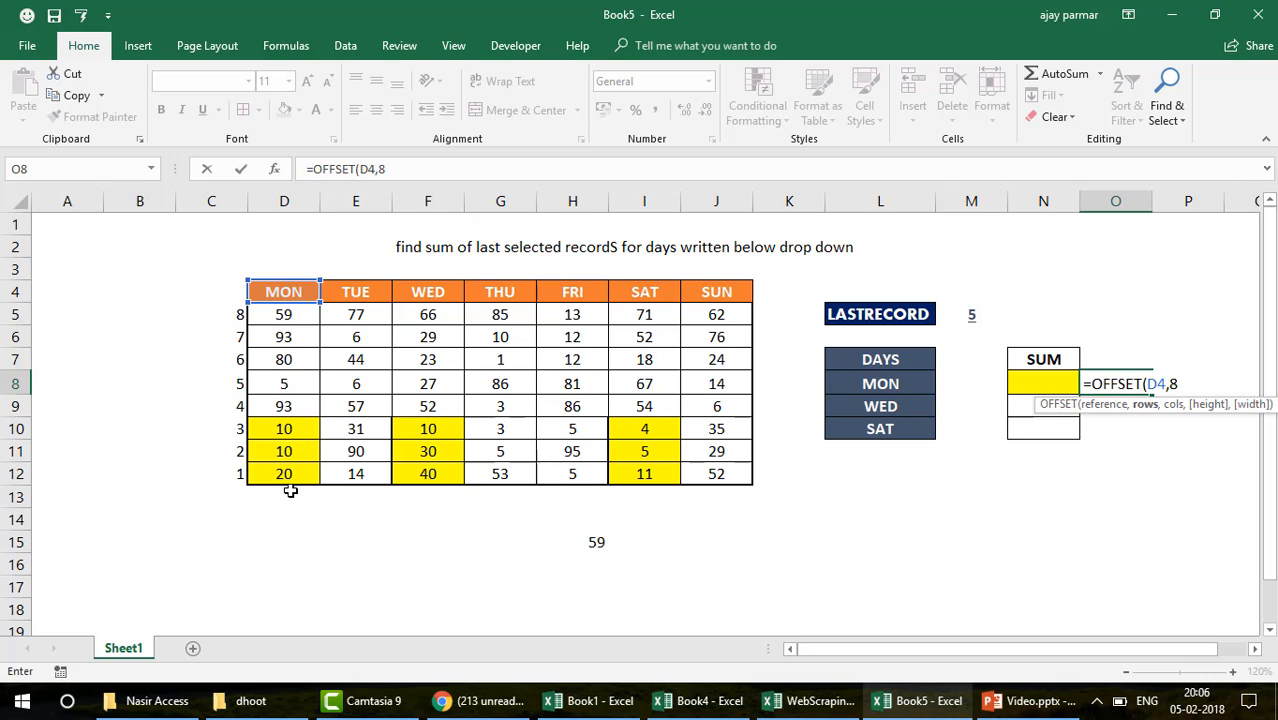
pyautogui.write(',')
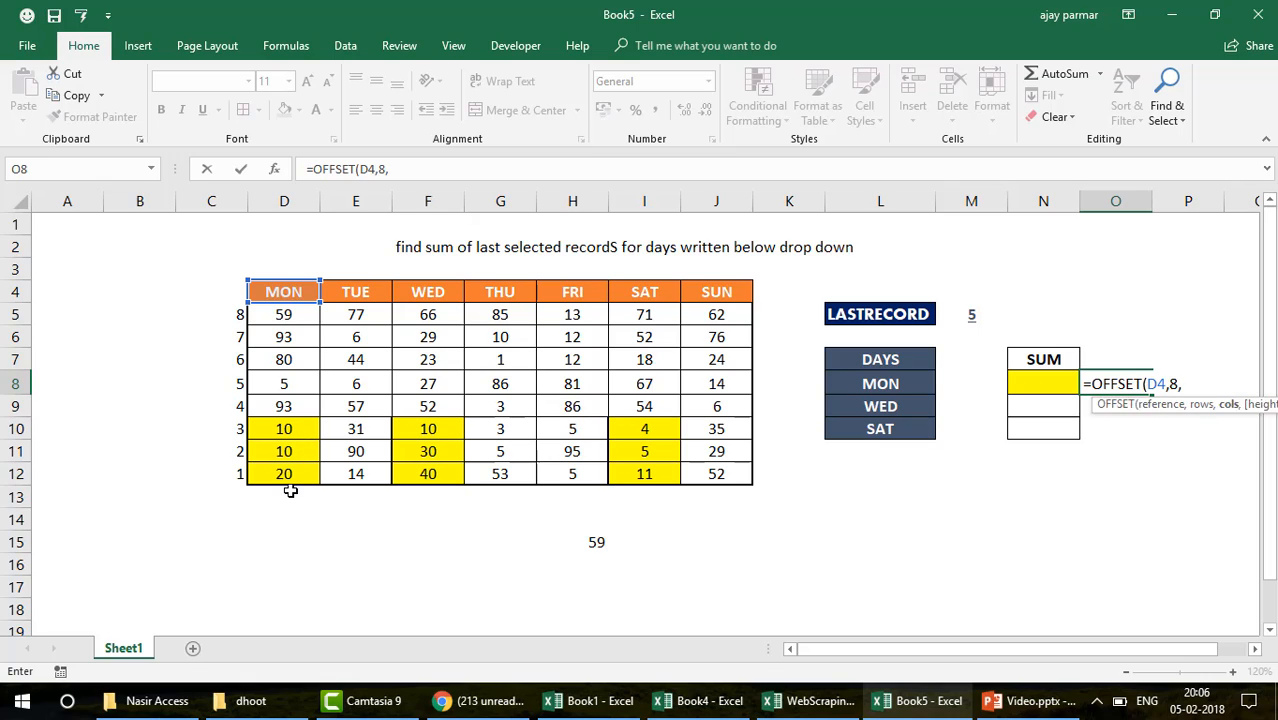
pyautogui.write('0)')
pyautogui.press('Return')
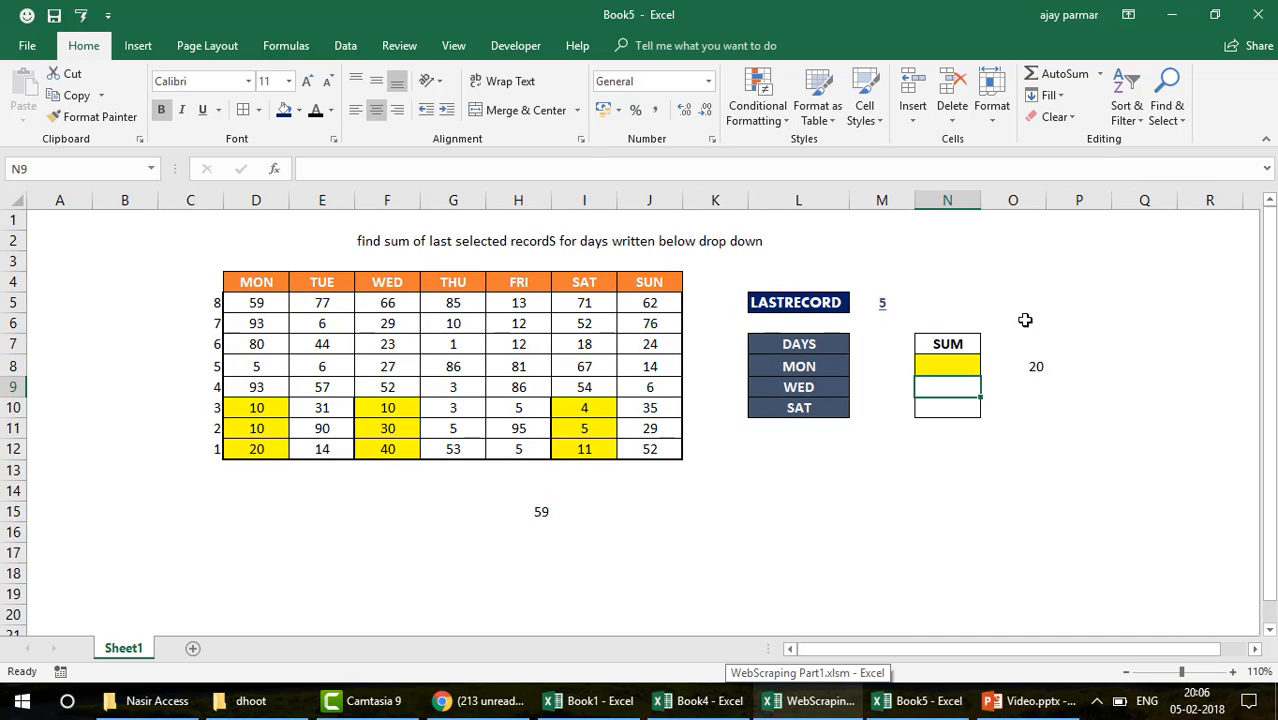
# Add a new record of 33 under the MON column in D13 and check the OFFSET formula in O8 against it
pyautogui.click(1020, 371)
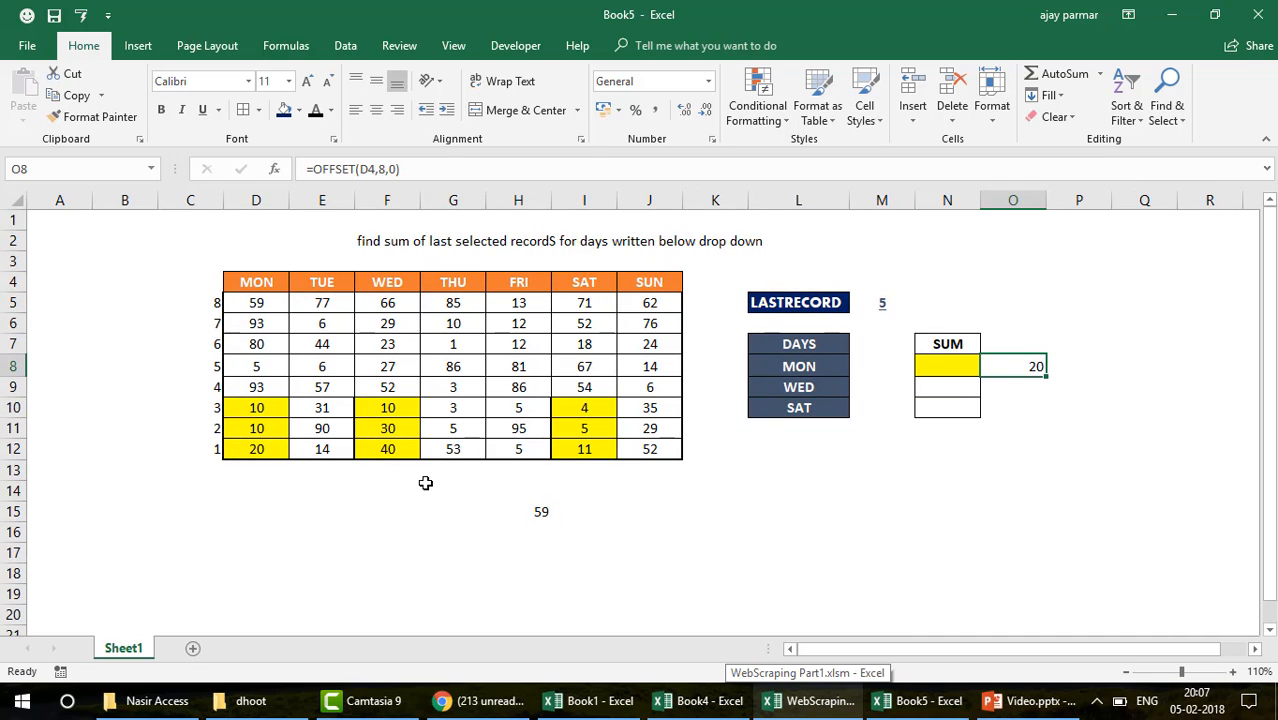
pyautogui.click(273, 474)
pyautogui.write('33')
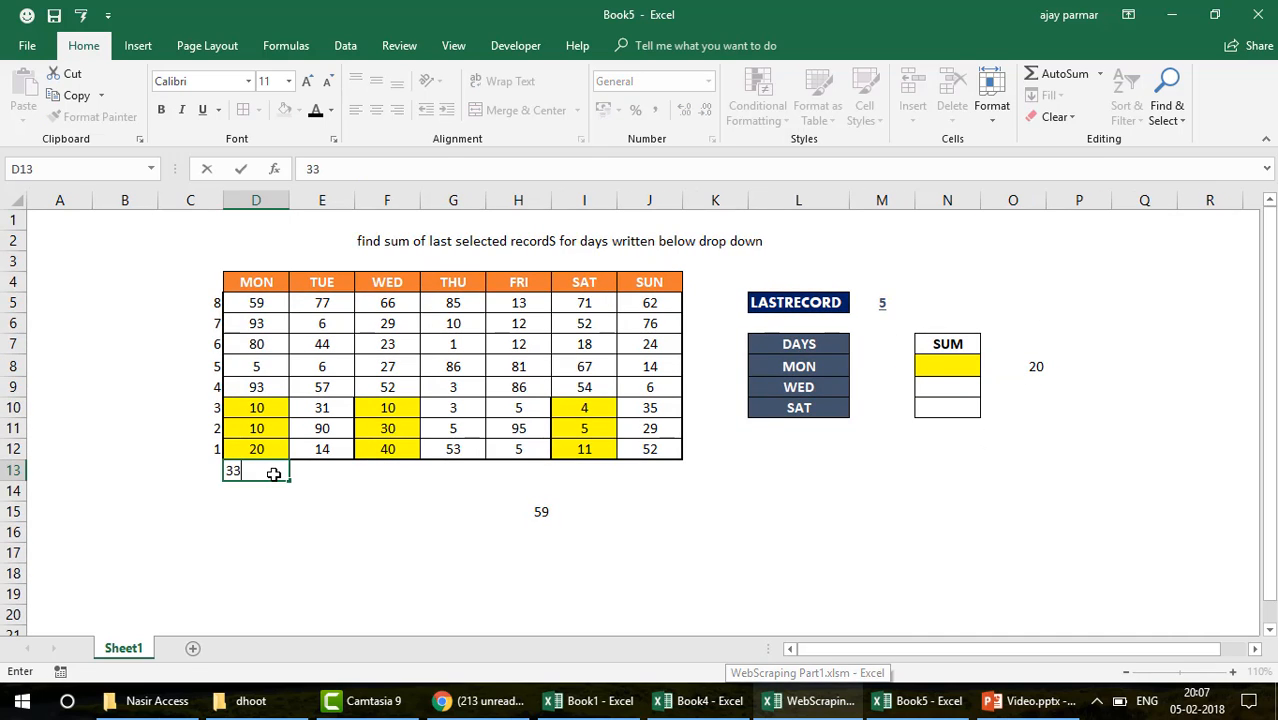
pyautogui.press('Return')
pyautogui.click(1033, 371)
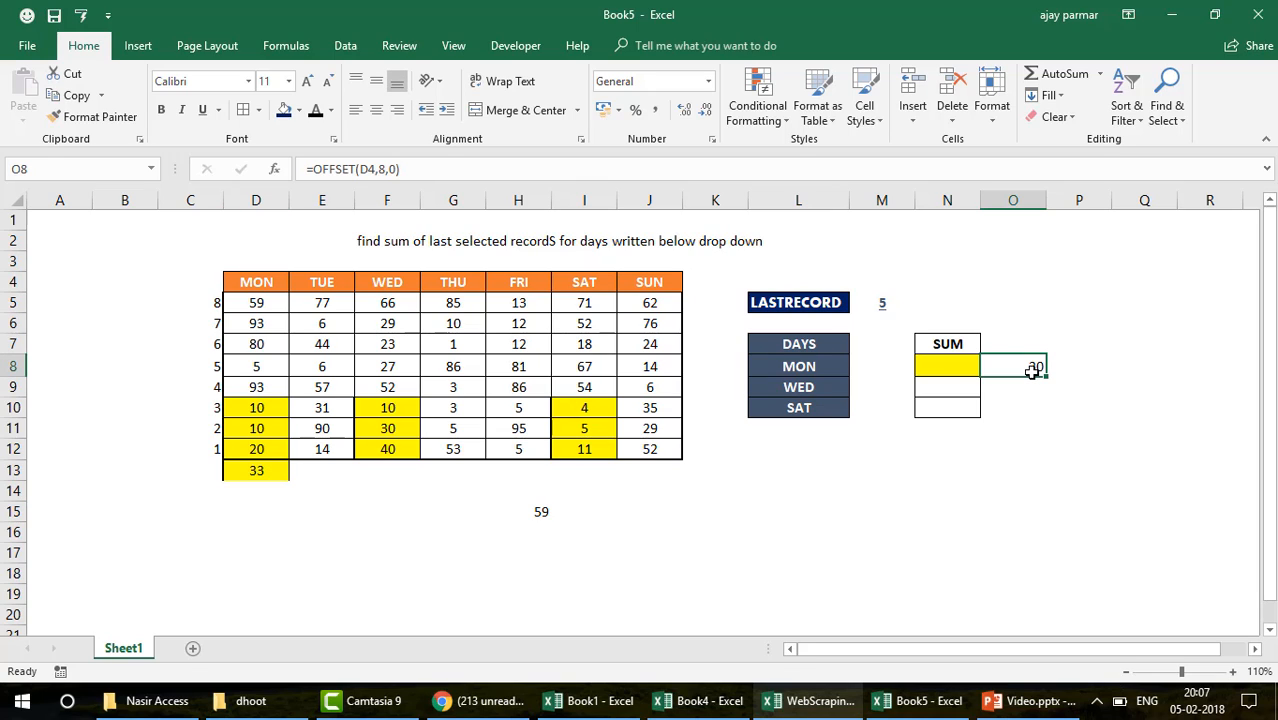
pyautogui.click(268, 474)
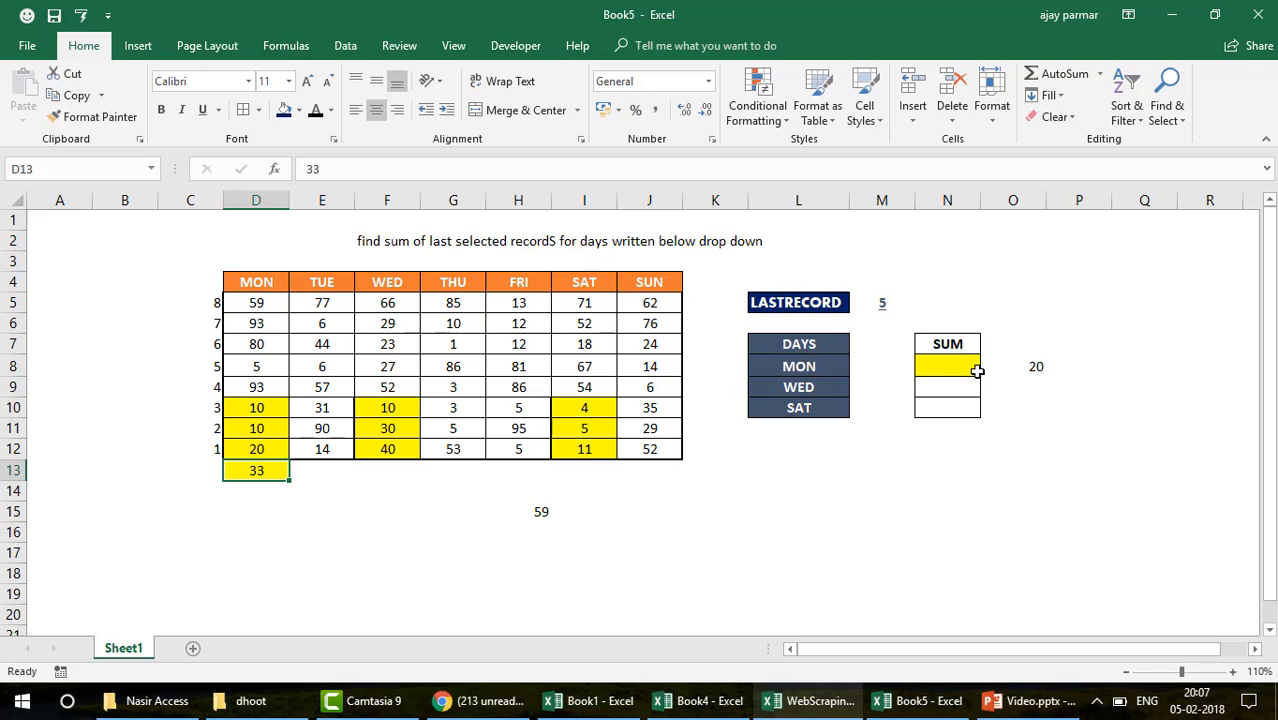
# Change the rows argument of the OFFSET formula in O8 to 9 so it reaches Monday's new last record
pyautogui.click(1042, 368)
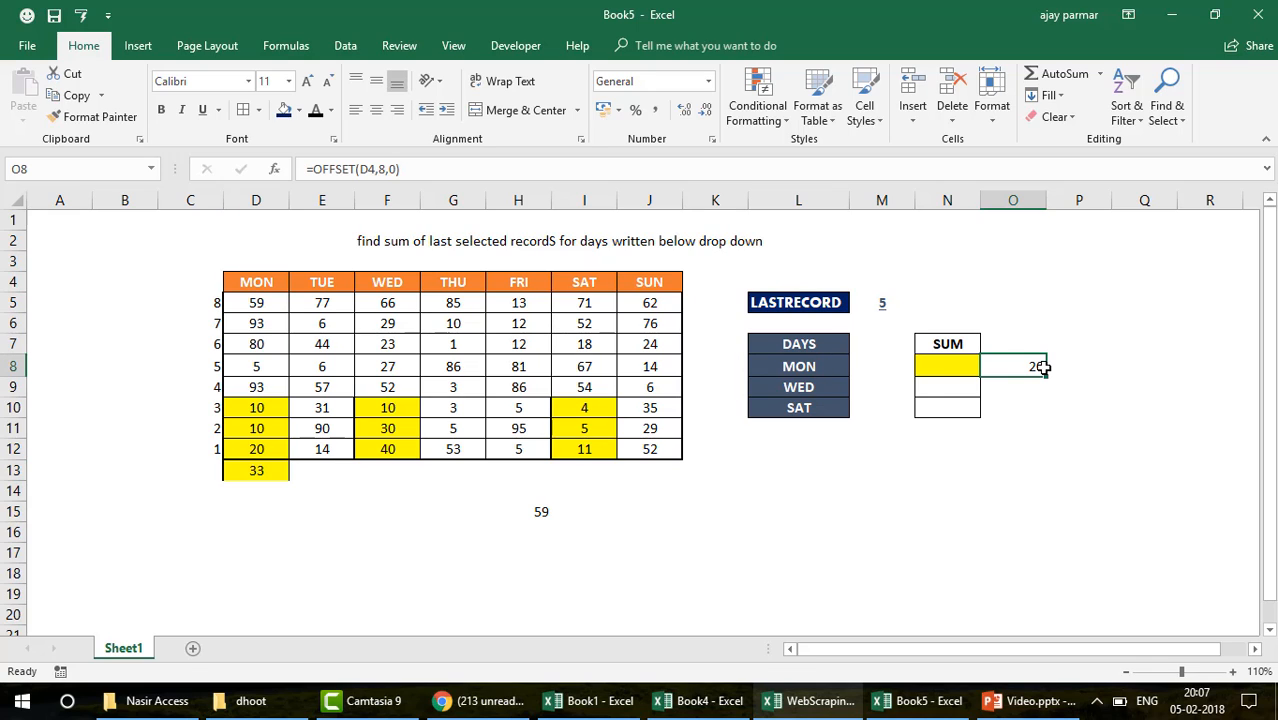
pyautogui.click(388, 169)
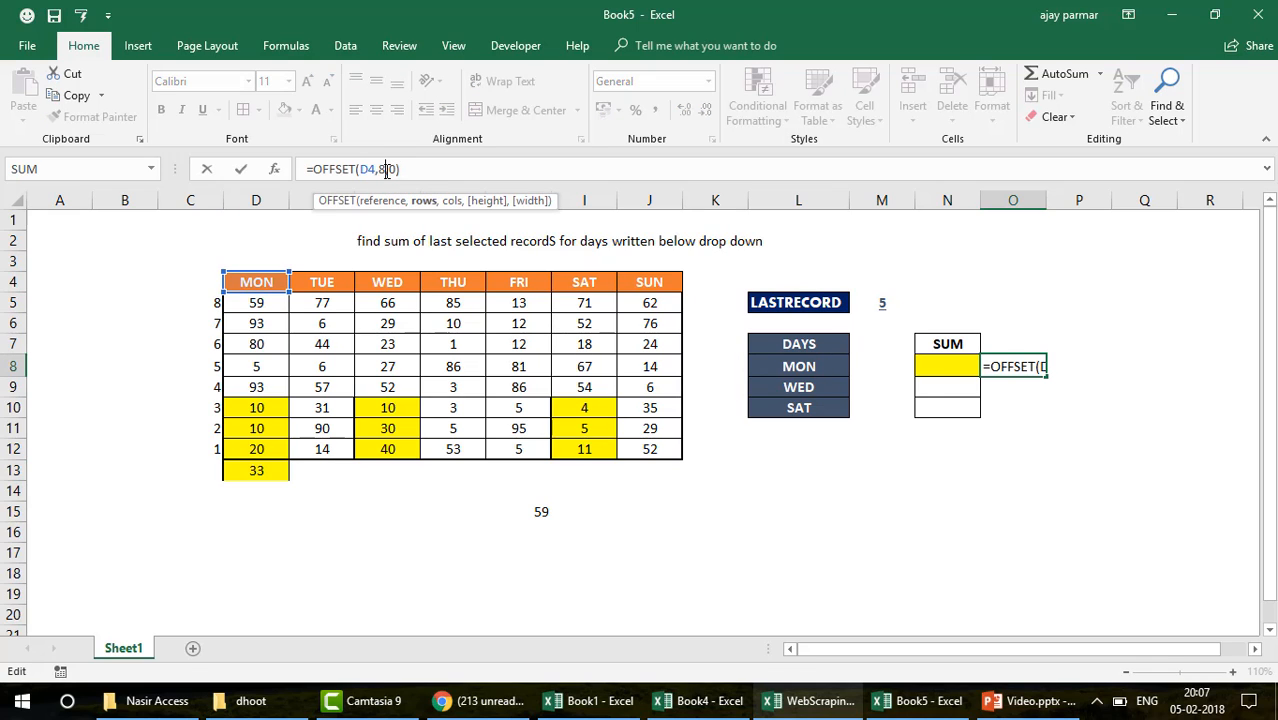
pyautogui.press('BackSpace')
pyautogui.write('9')
pyautogui.press('Return')
pyautogui.press('Up')
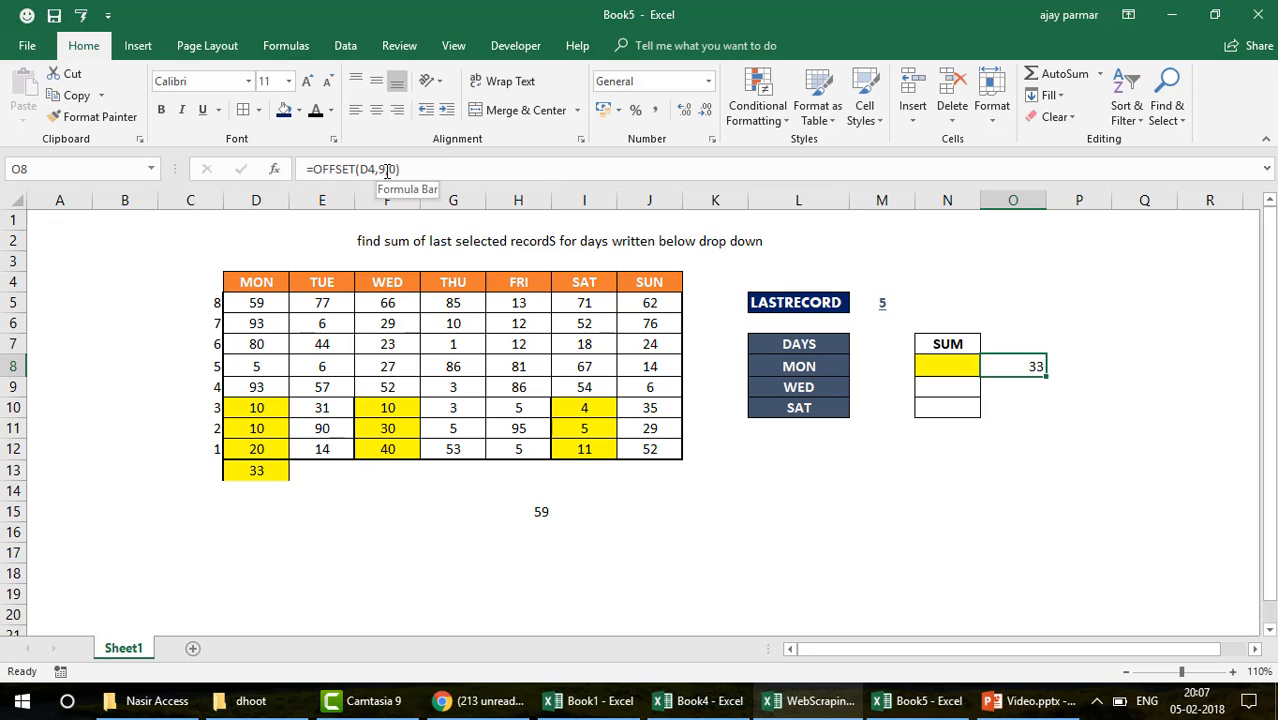
# Replace the fixed rows argument in O8's OFFSET formula with a COUNTA function over D5:D20 in the MON column
pyautogui.click(262, 281)
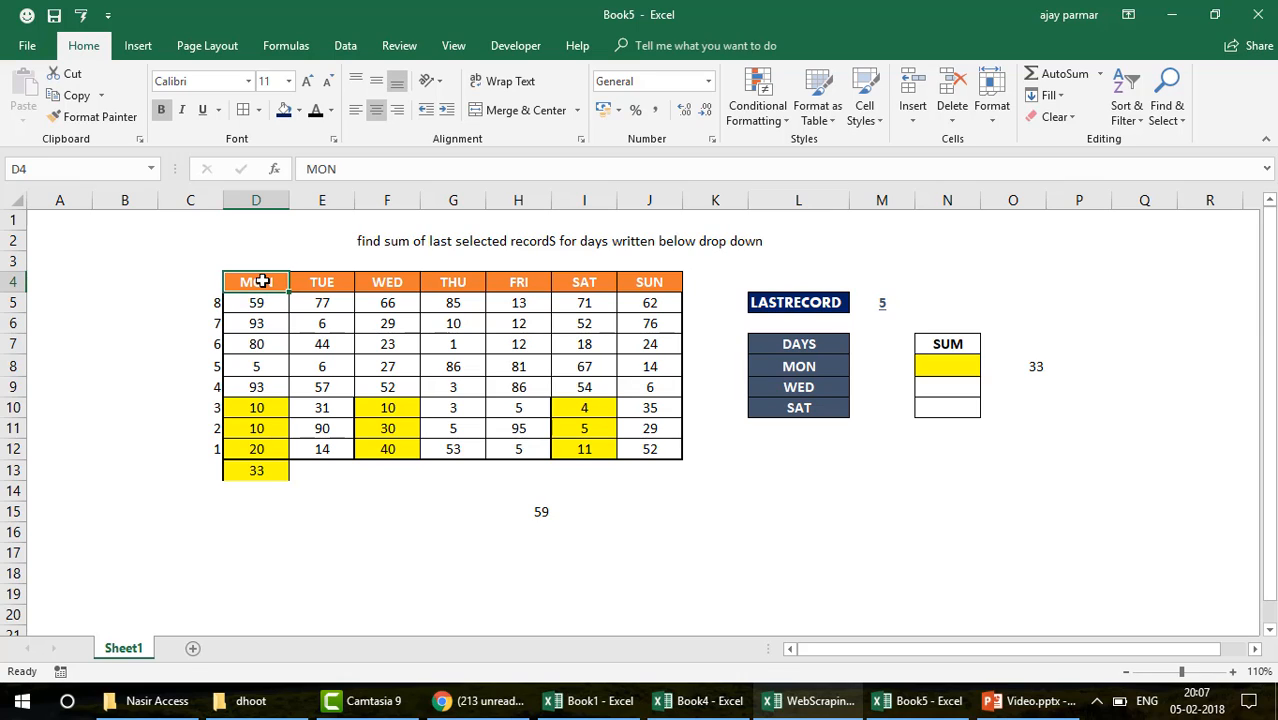
pyautogui.click(1022, 365)
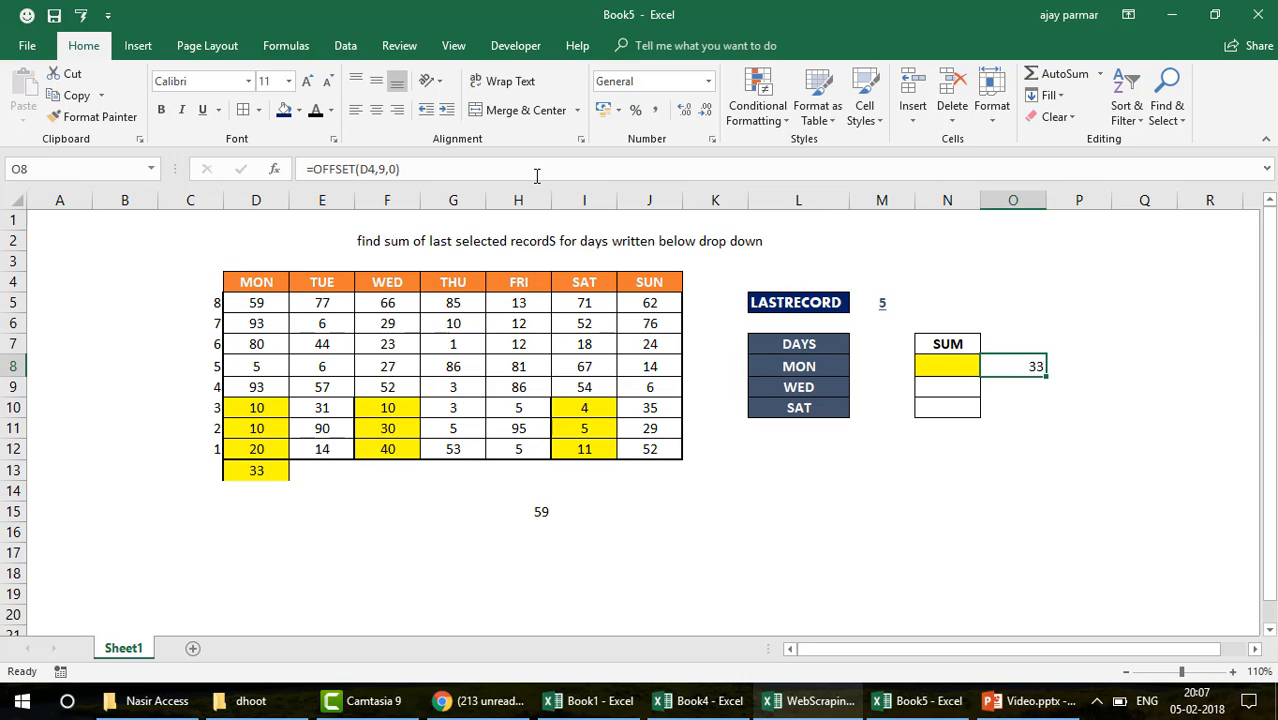
pyautogui.click(385, 169)
pyautogui.press('BackSpace')
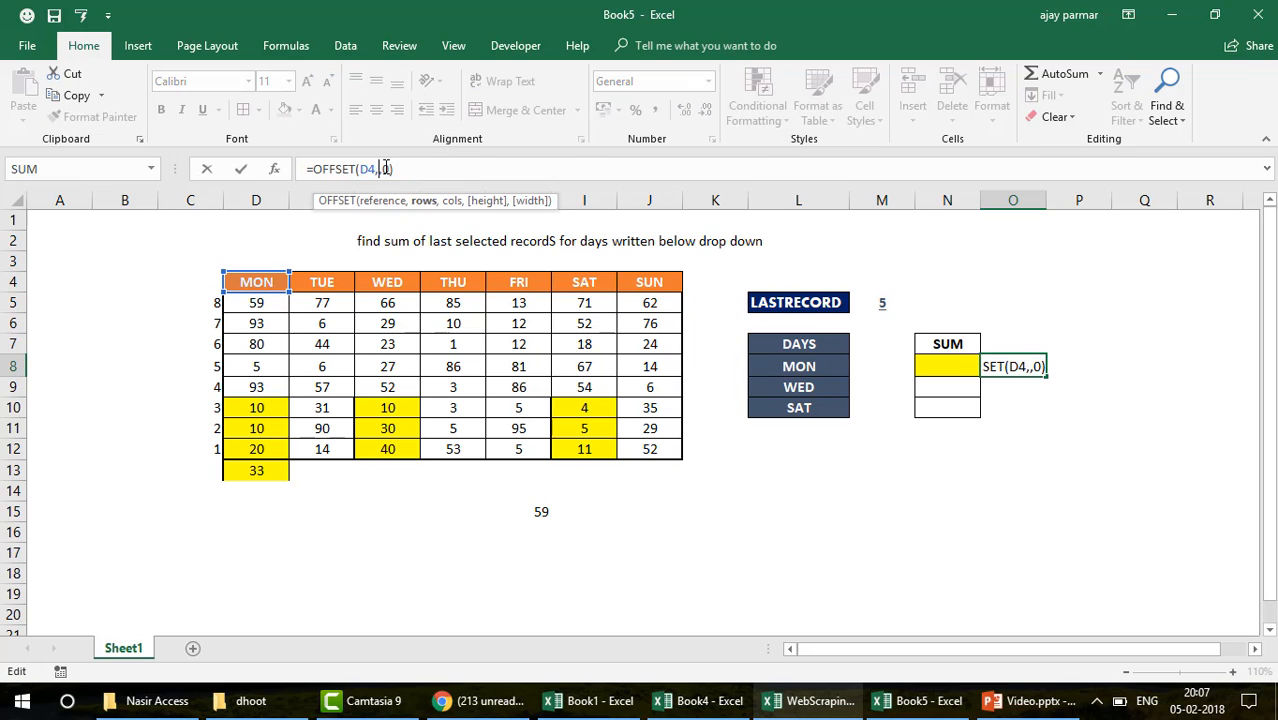
pyautogui.write('COUNTA(')
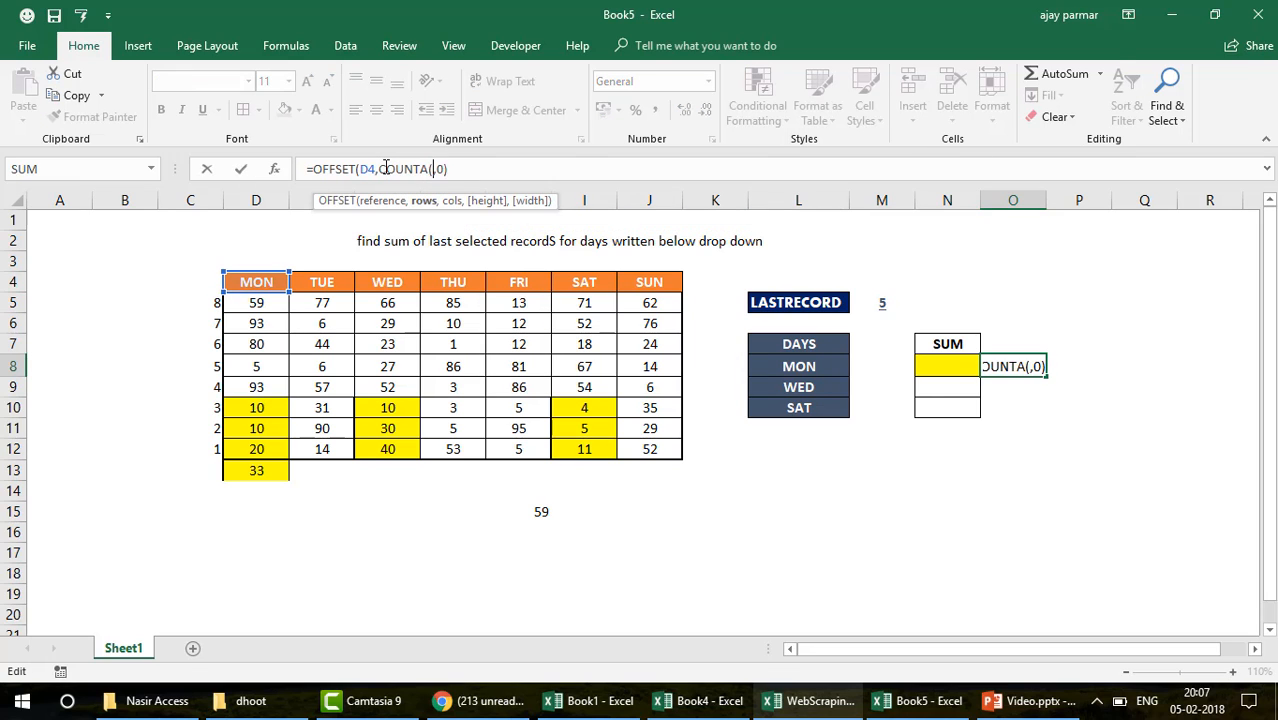
pyautogui.click(260, 300)
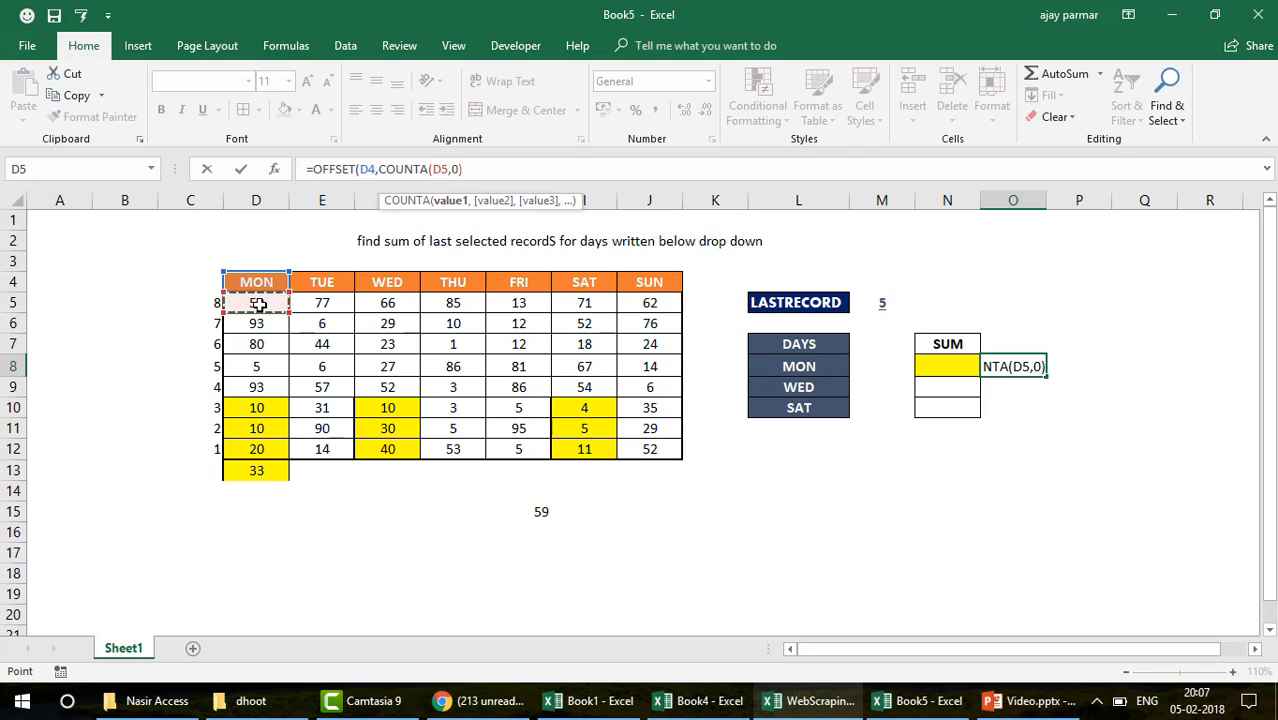
pyautogui.moveTo(260, 300); pyautogui.dragTo(260, 549)
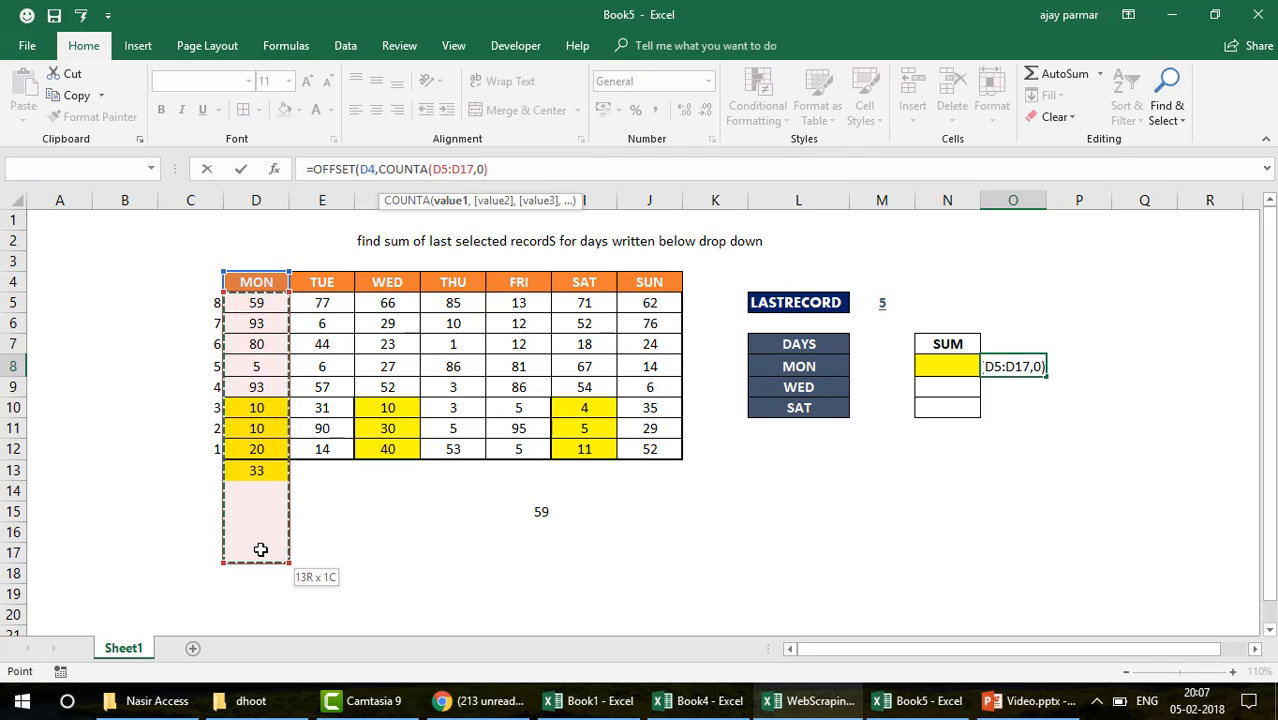
pyautogui.moveTo(256, 593); pyautogui.dragTo(256, 614)
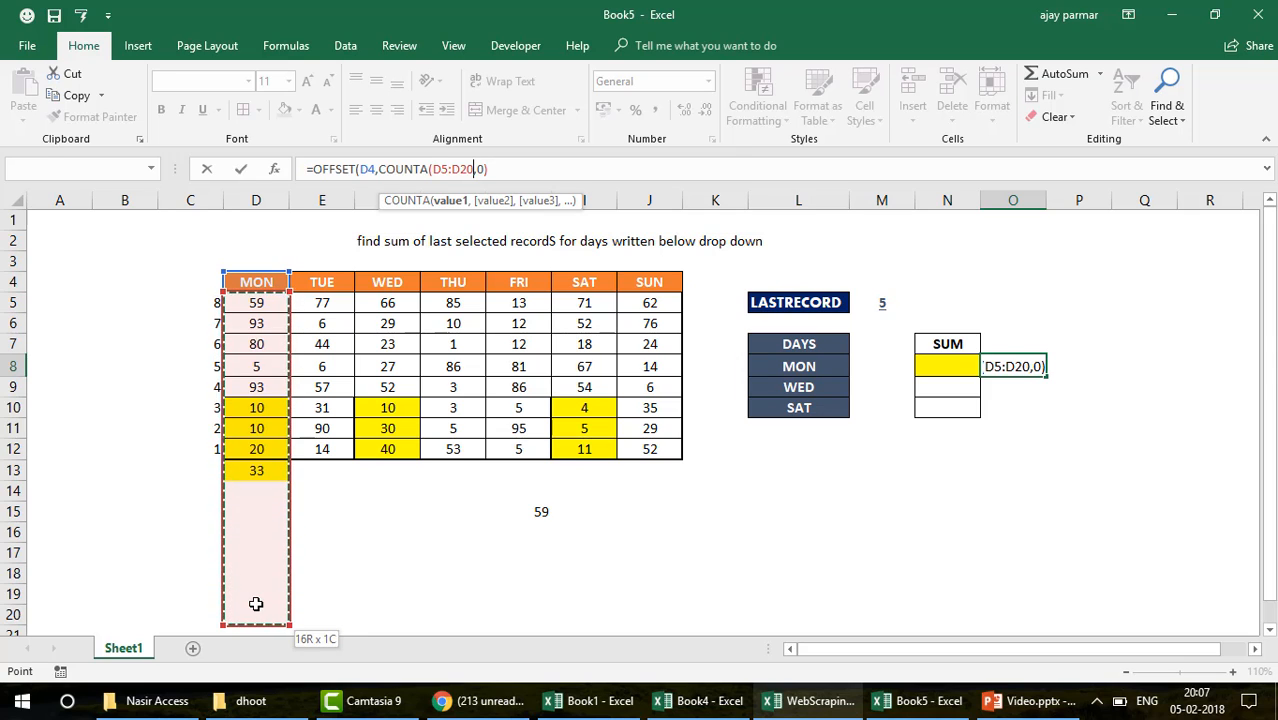
# Close the COUNTA function after D20 and enter the formula =OFFSET(D4,COUNTA(D5:D20),0) in O8
pyautogui.click(503, 169)
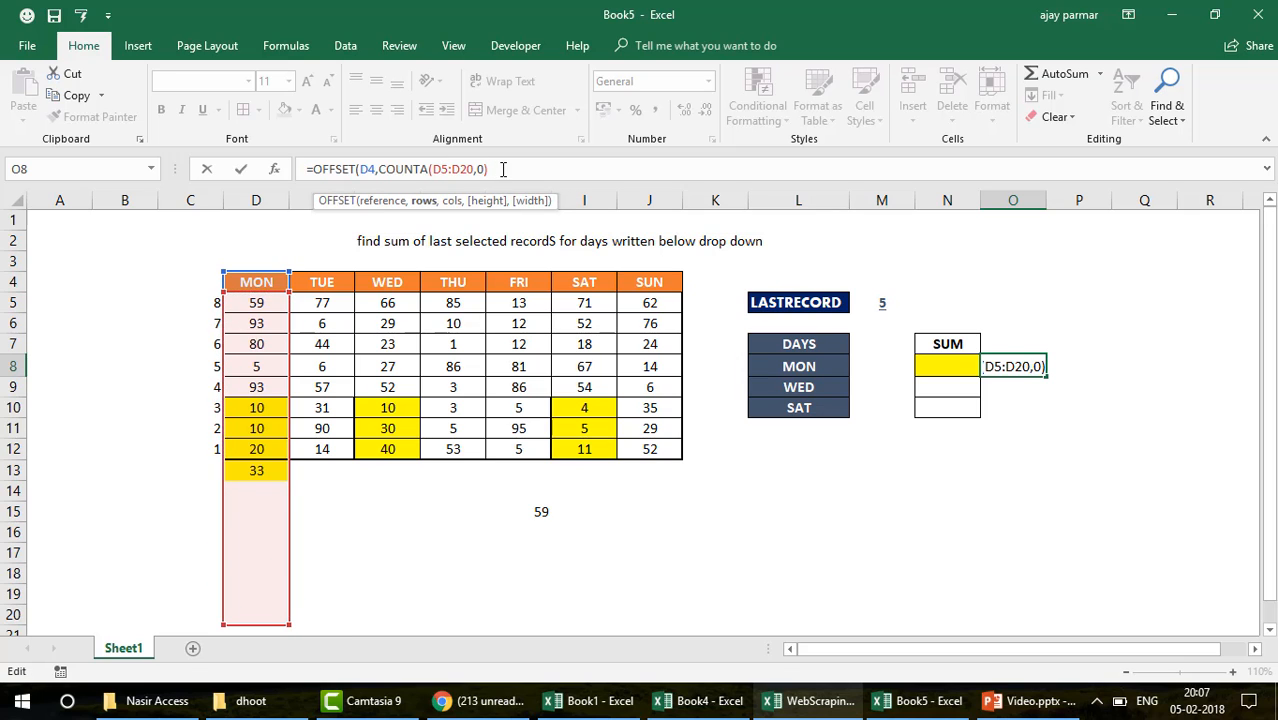
pyautogui.press('Return')
pyautogui.press('Return')
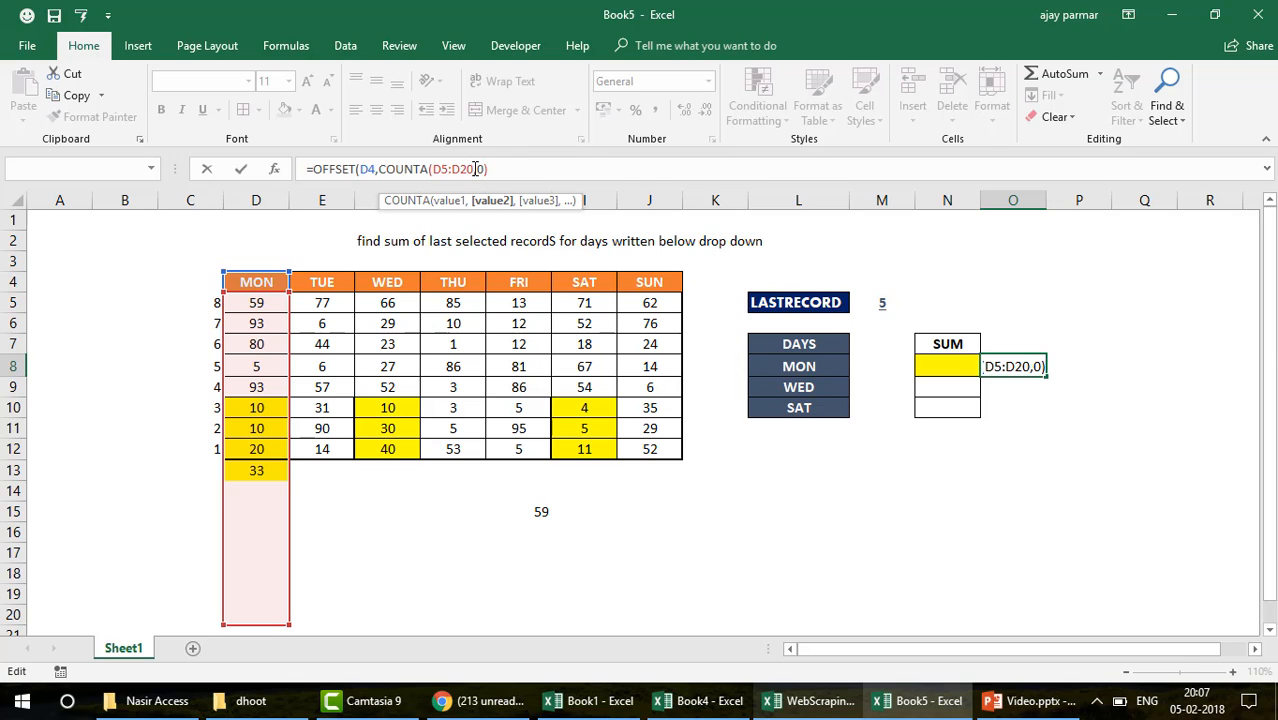
pyautogui.click(475, 169)
pyautogui.write(')')
pyautogui.press('Return')
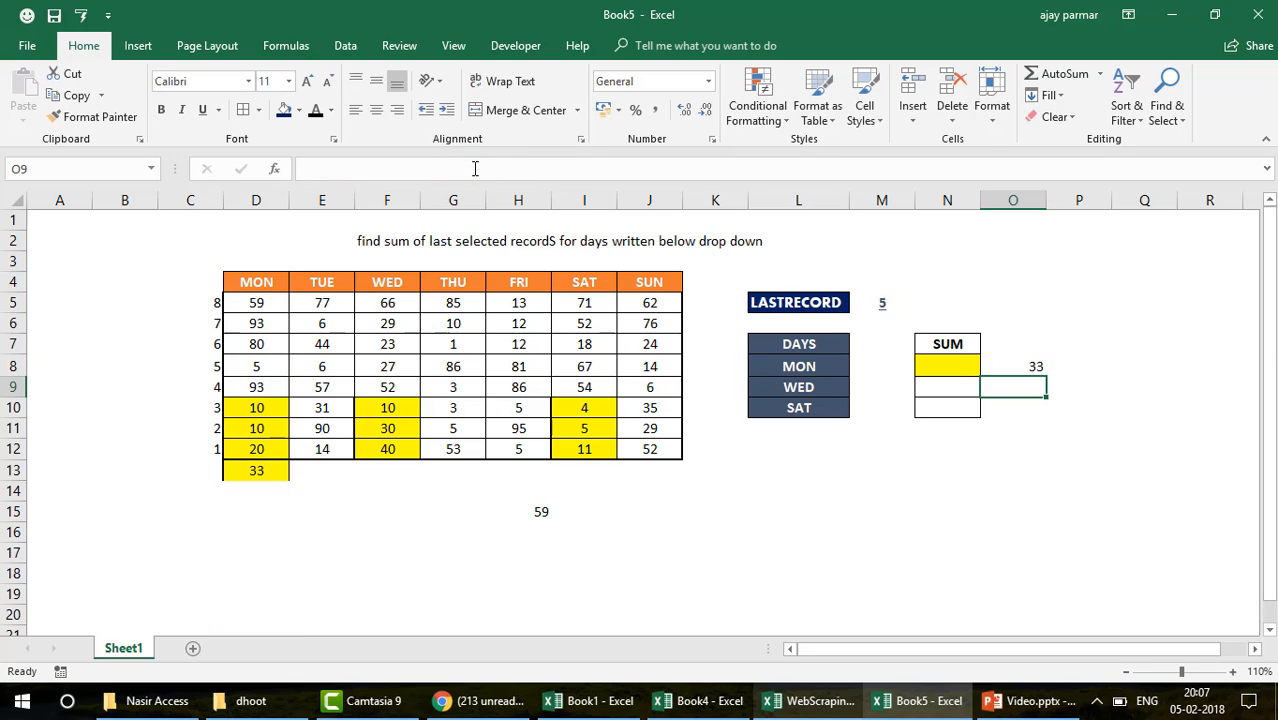
# Add new records of 55 and 66 under the MON column in D14 and D15
pyautogui.click(268, 470)
pyautogui.press('Return')
pyautogui.write('55')
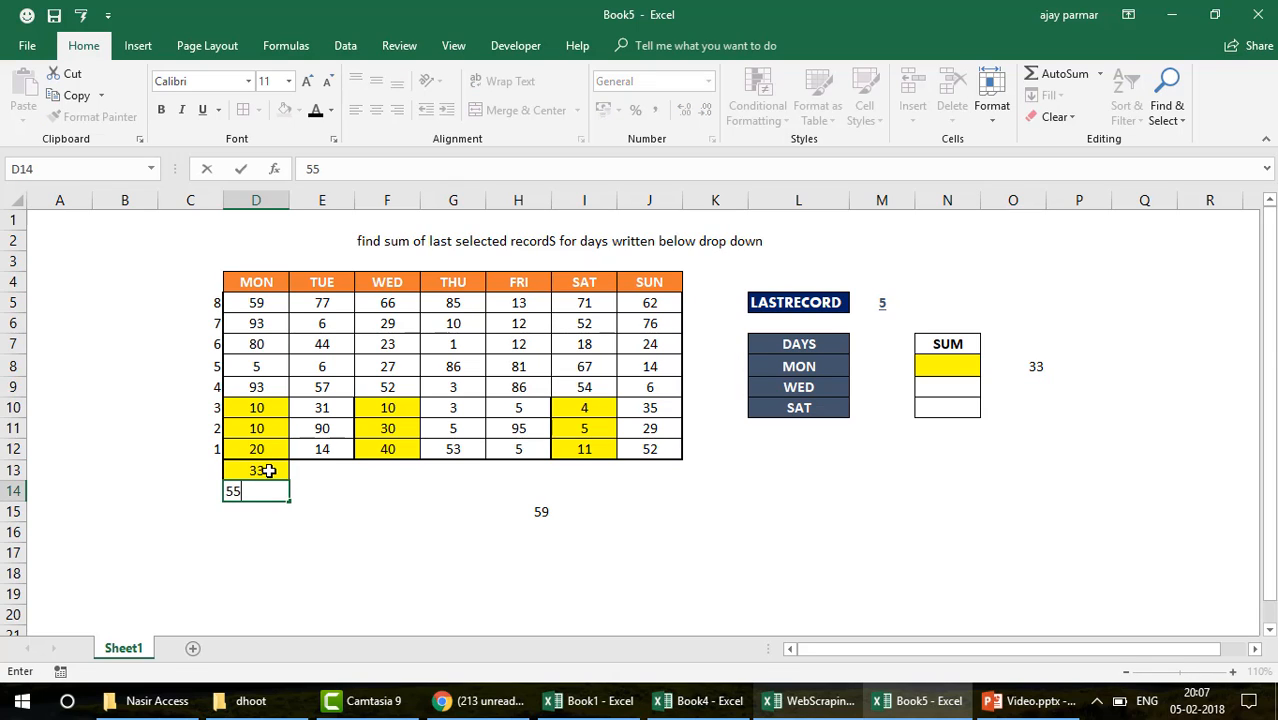
pyautogui.press('Return')
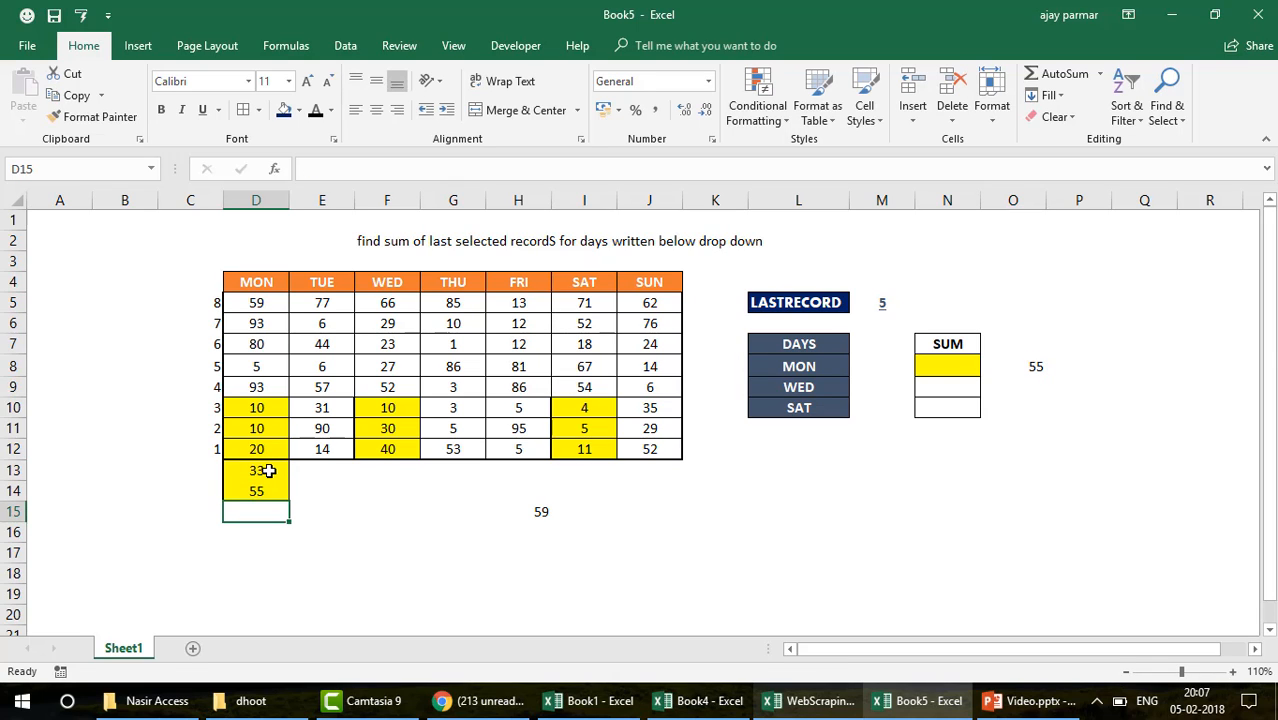
pyautogui.write('66')
pyautogui.press('Return')
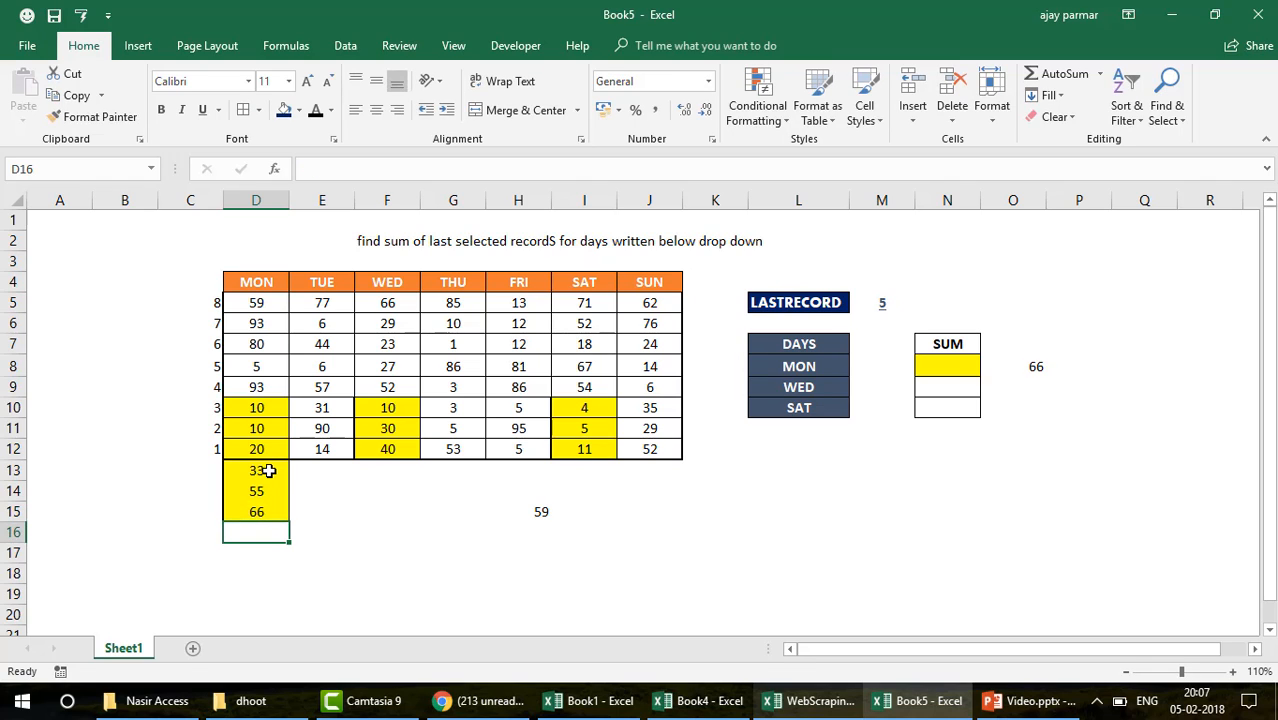
# Review the MON header, its records in D5:D15 and the arguments of the OFFSET formula in O8
pyautogui.click(273, 284)
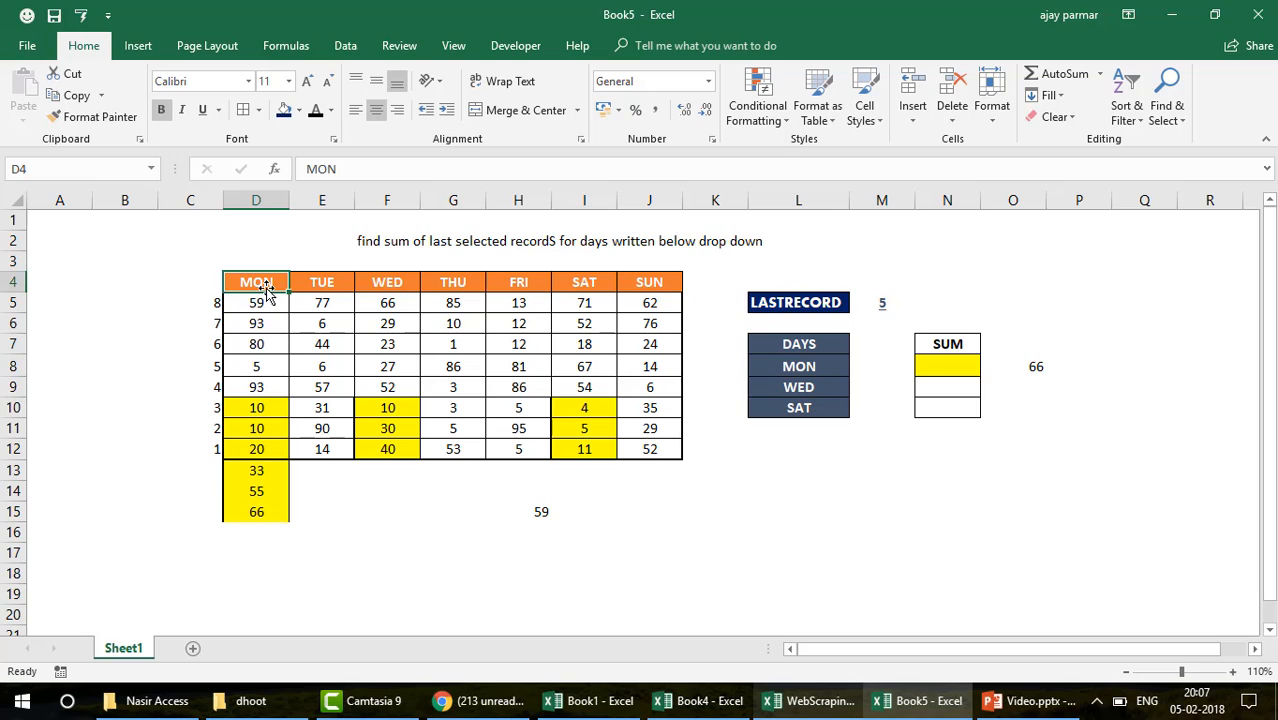
pyautogui.click(258, 298)
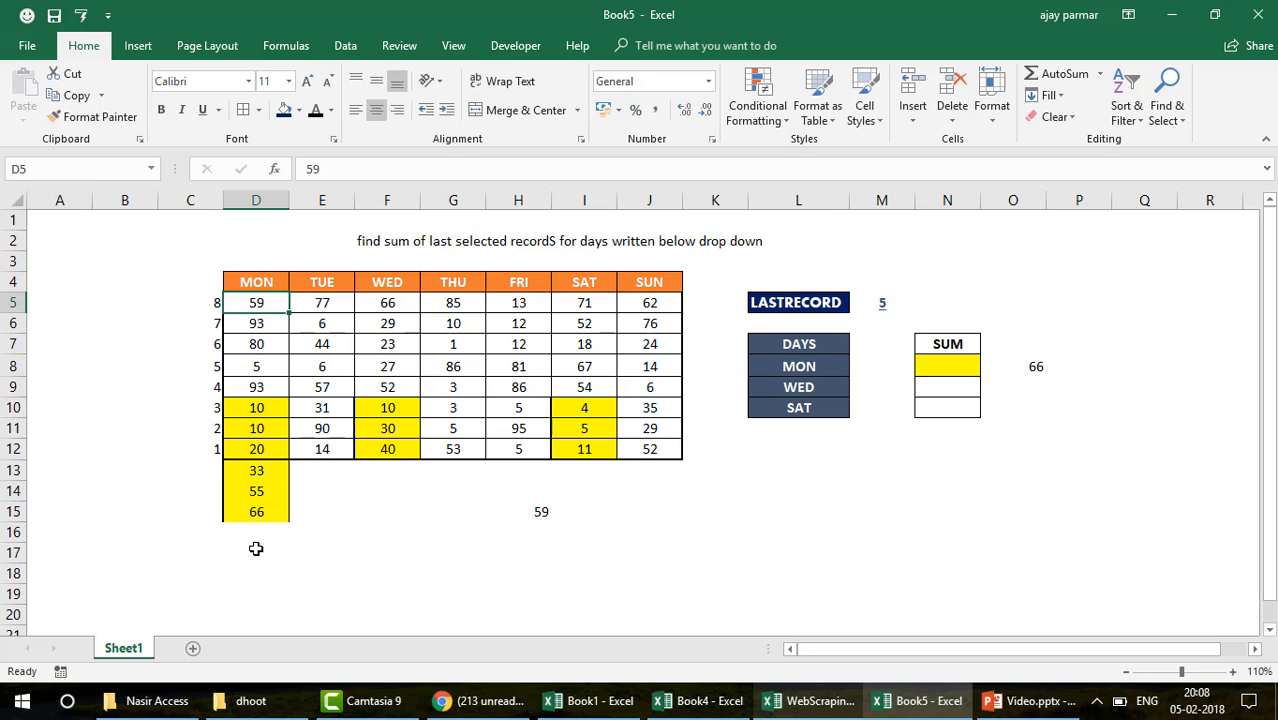
pyautogui.keyDown('shift'); pyautogui.click(262, 516); pyautogui.keyUp('shift')
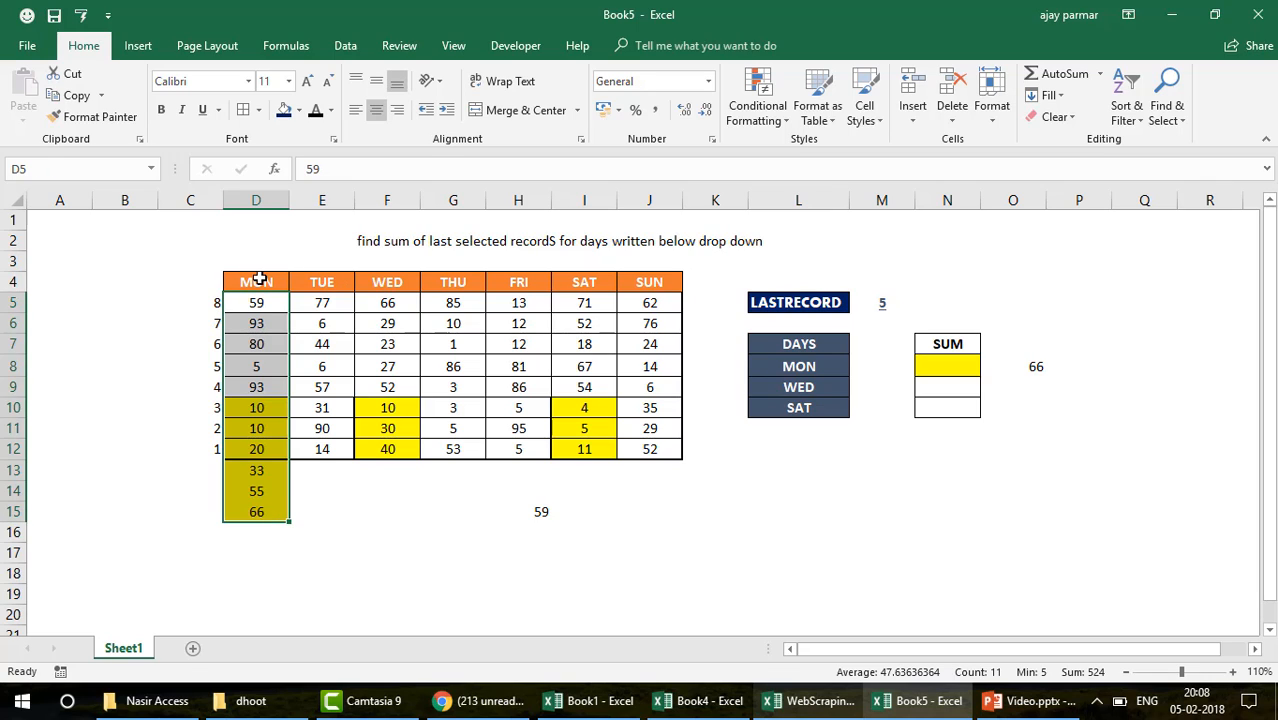
pyautogui.click(258, 280)
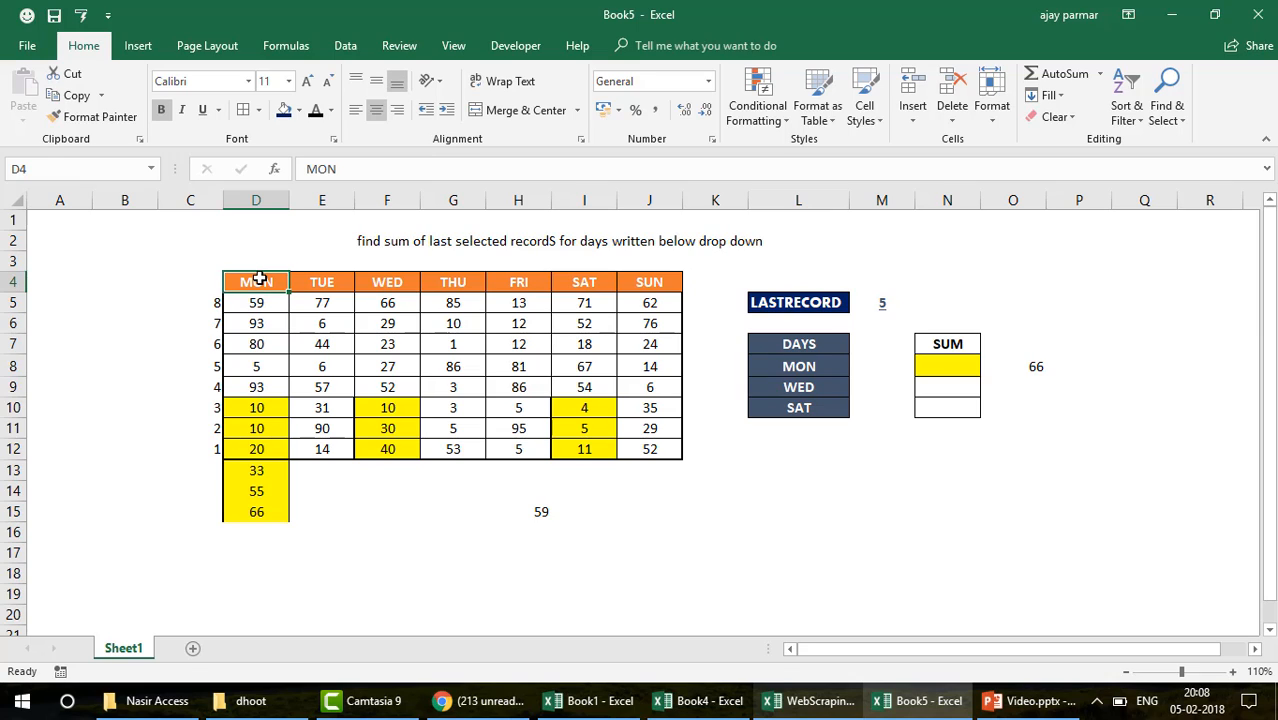
pyautogui.click(1020, 364)
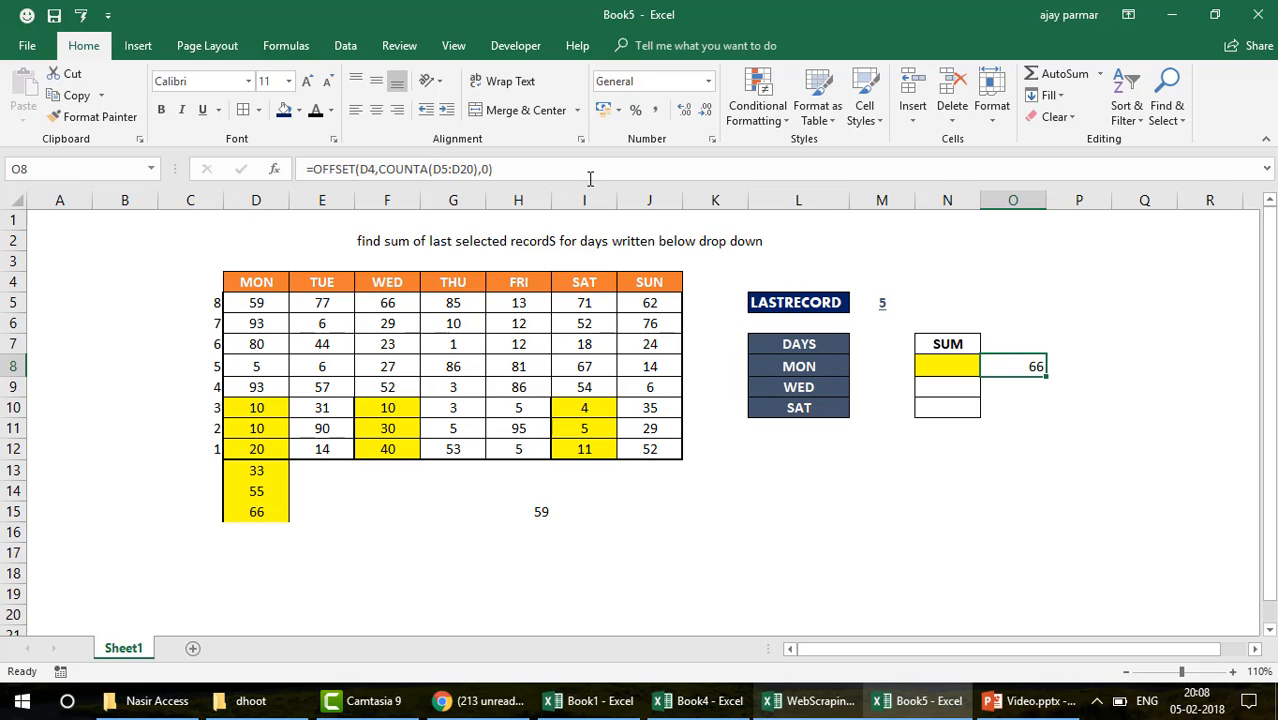
pyautogui.click(490, 168)
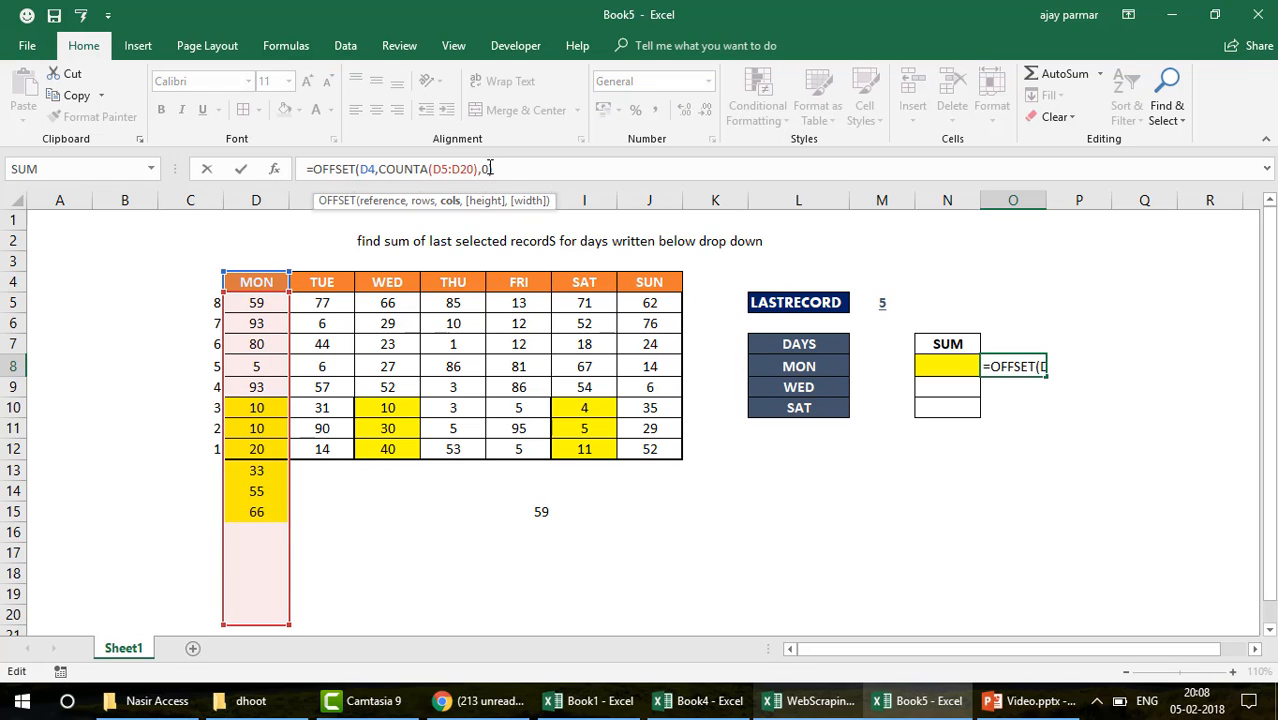
# Step down the MON records from D5 and highlight them through D15 to show what COUNTA counts
pyautogui.click(265, 302)
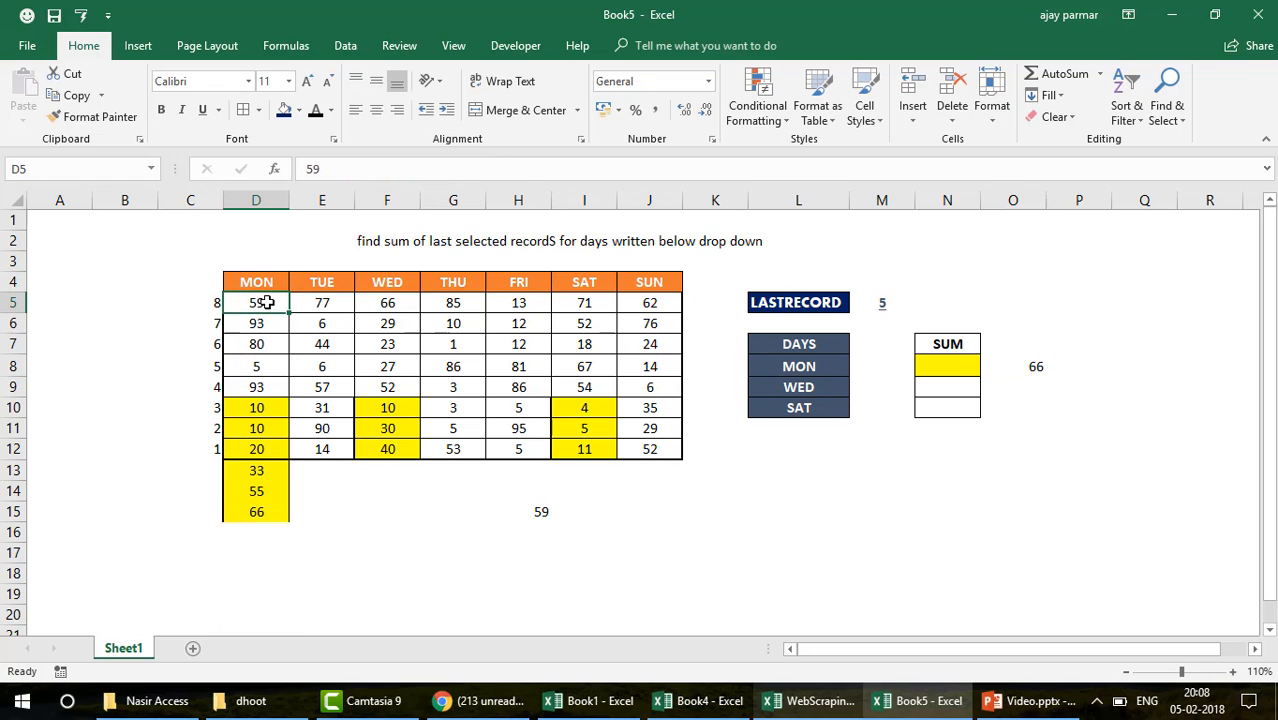
pyautogui.press('Down')
pyautogui.press('Down')
pyautogui.press('Down')
pyautogui.press('Down')
pyautogui.press('Up')
pyautogui.press('Up')
pyautogui.press('Up')
pyautogui.press('Up')
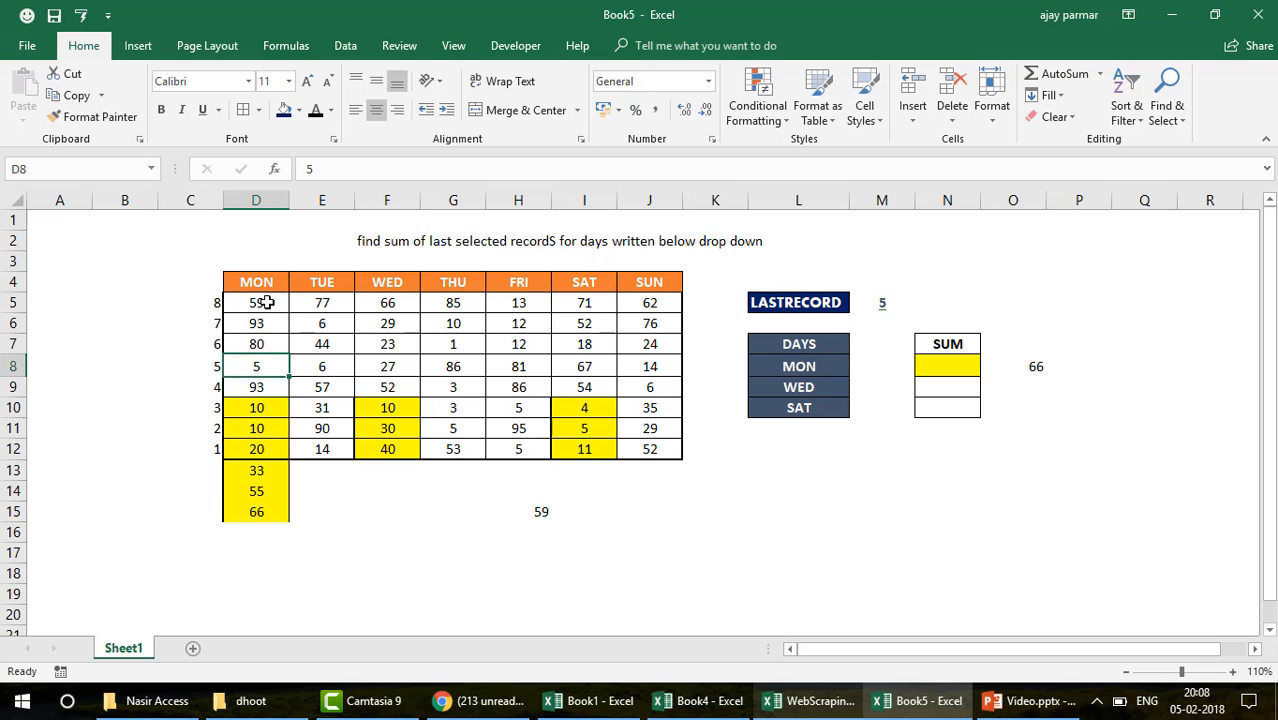
pyautogui.hotkey('shift', 'Down')
pyautogui.hotkey('shift', 'Down')
pyautogui.hotkey('shift', 'Down')
pyautogui.hotkey('shift', 'Down')
pyautogui.hotkey('shift', 'Down')
pyautogui.hotkey('shift', 'Down')
pyautogui.hotkey('shift', 'Down')
pyautogui.hotkey('shift', 'Down')
pyautogui.hotkey('shift', 'Down')
pyautogui.hotkey('shift', 'Down')
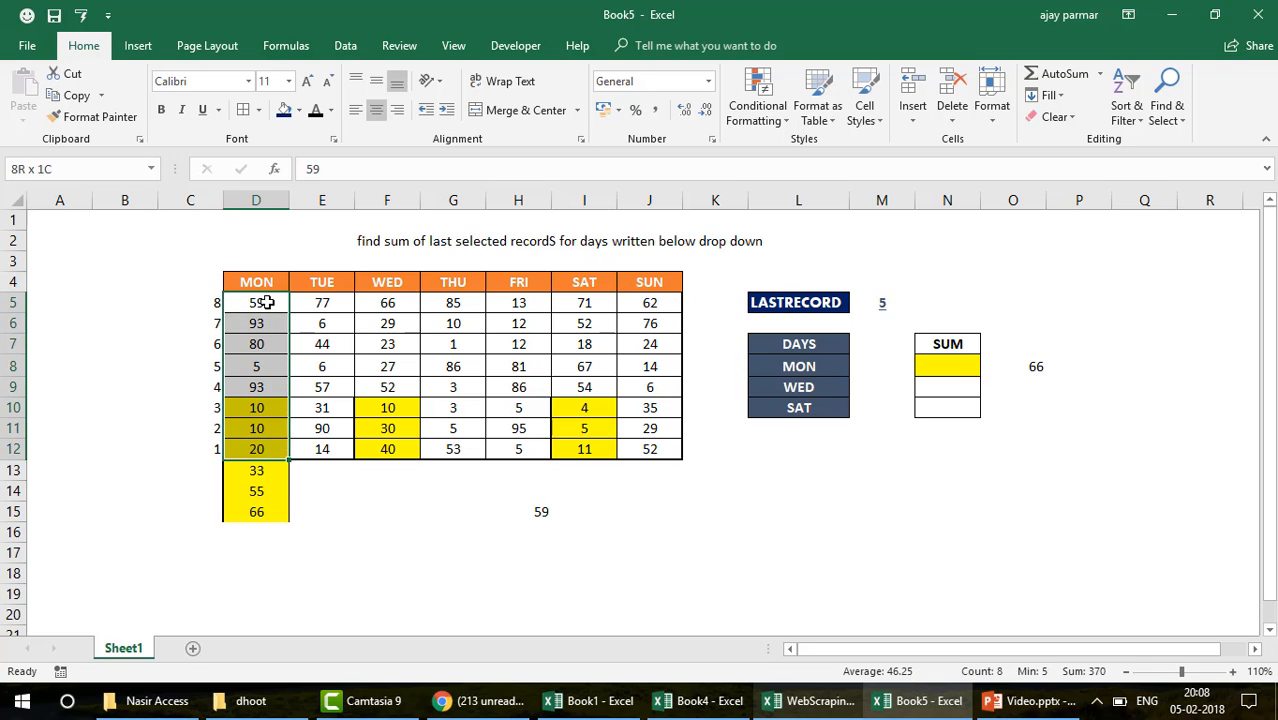
# Compare the COUNTA part of the OFFSET formula in O8 with the values in the MON column
pyautogui.click(1015, 367)
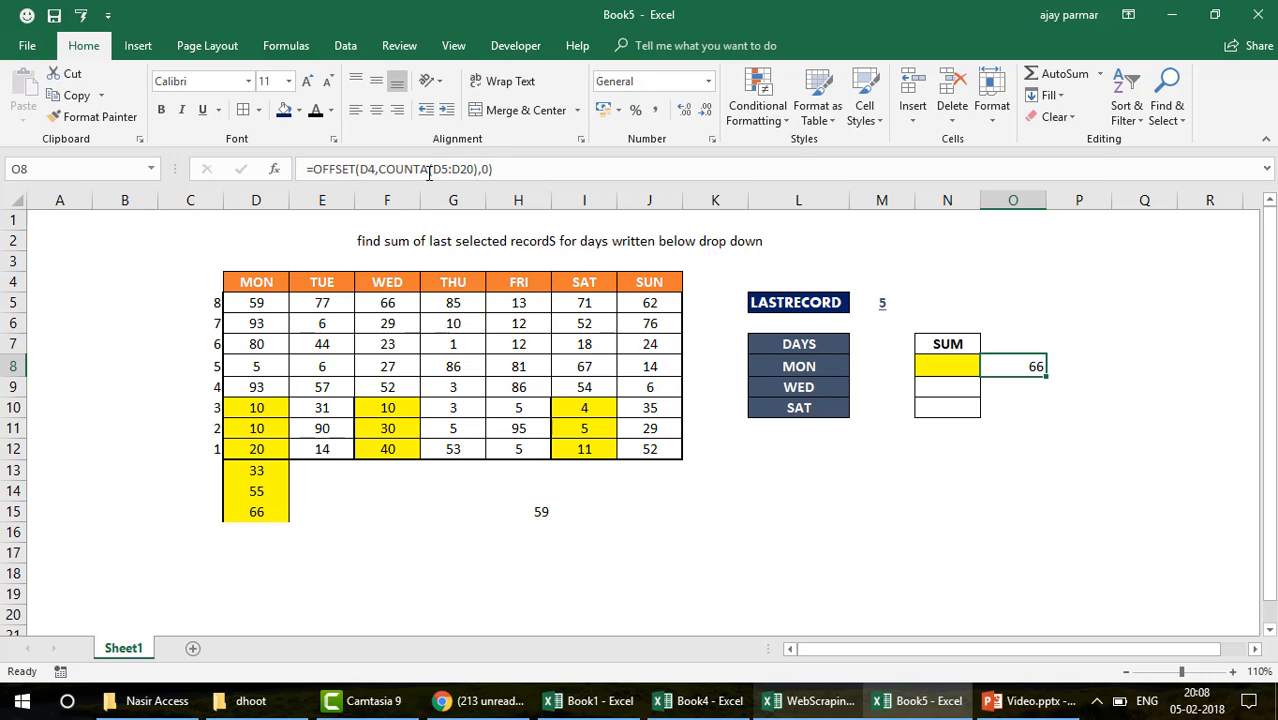
pyautogui.click(259, 345)
pyautogui.press('Up')
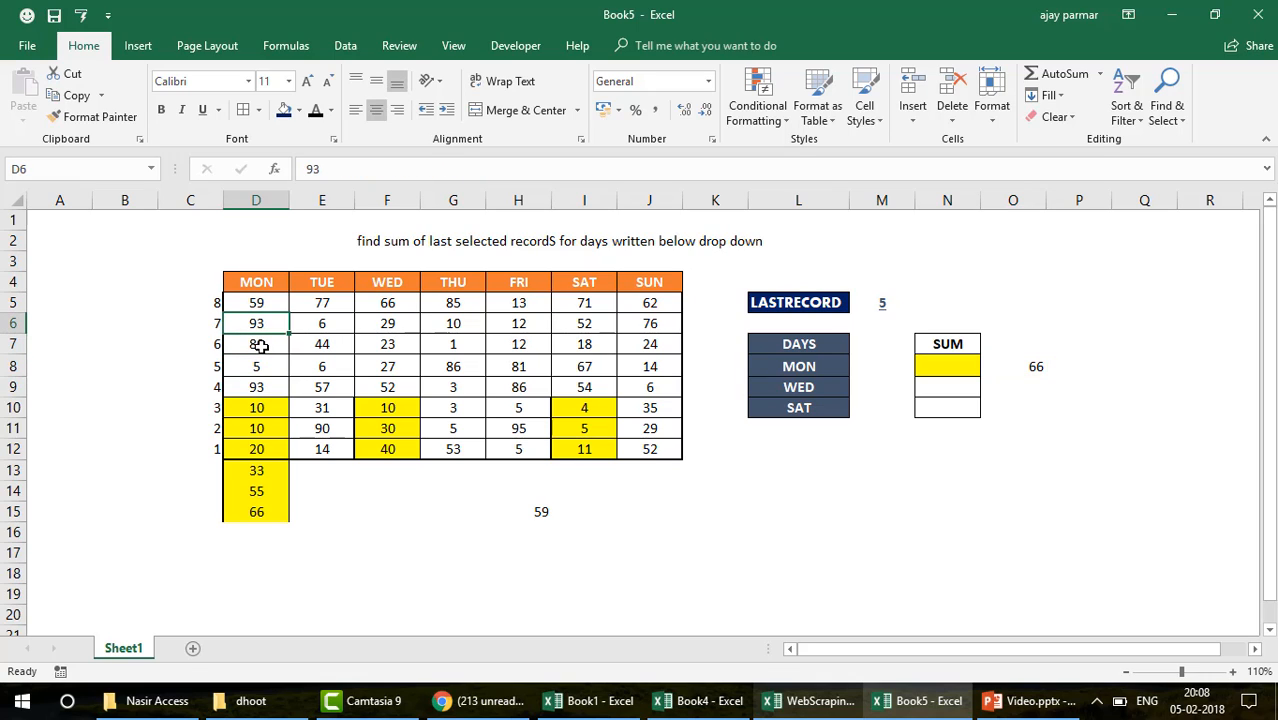
pyautogui.click(1036, 364)
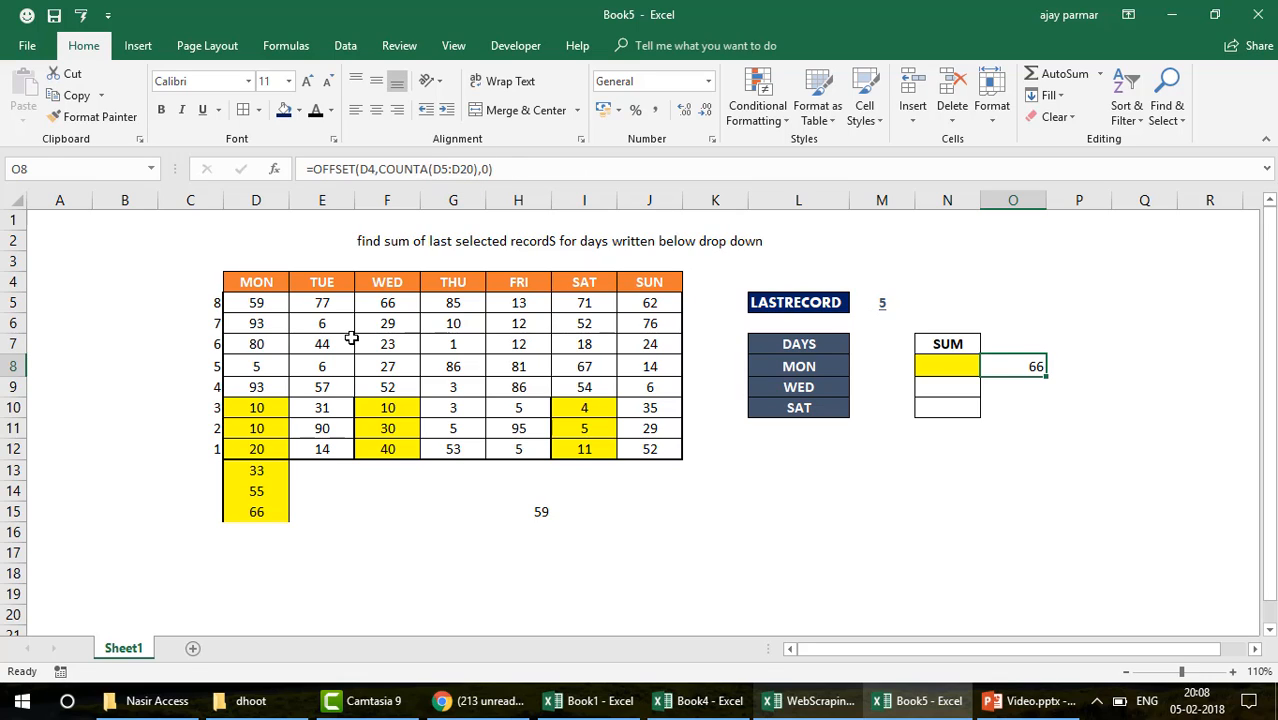
pyautogui.click(428, 169)
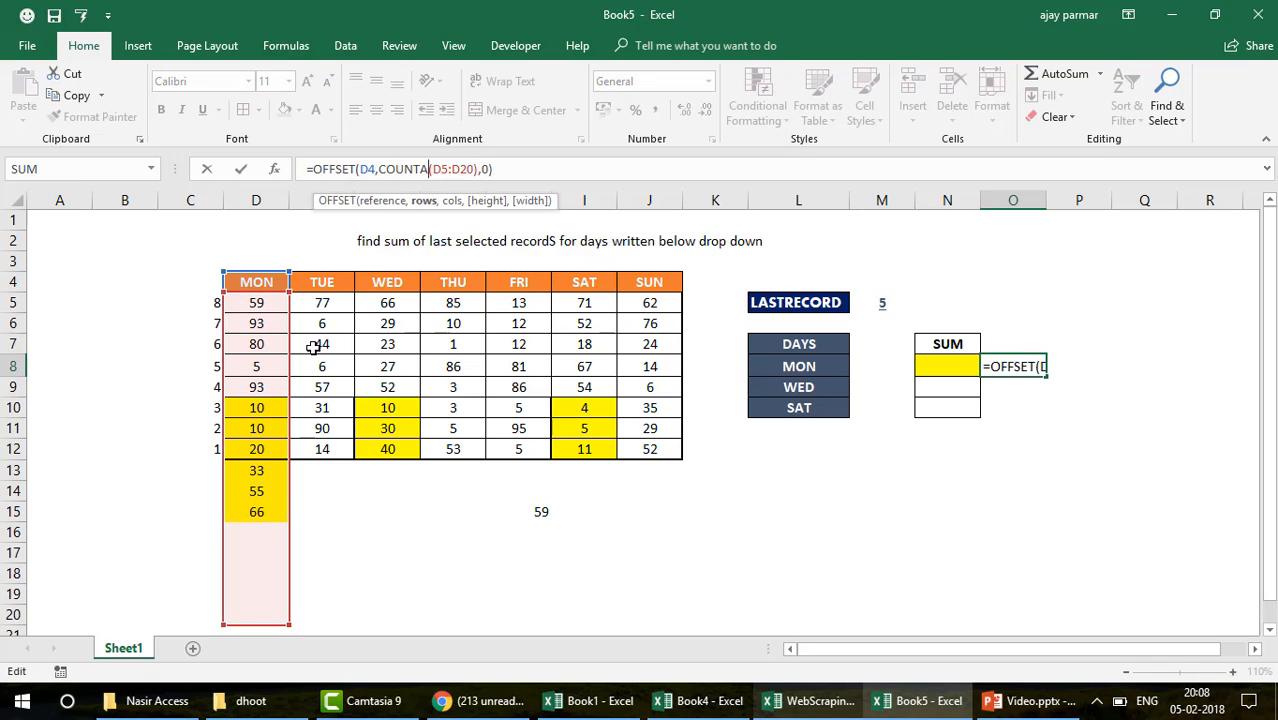
pyautogui.click(267, 381)
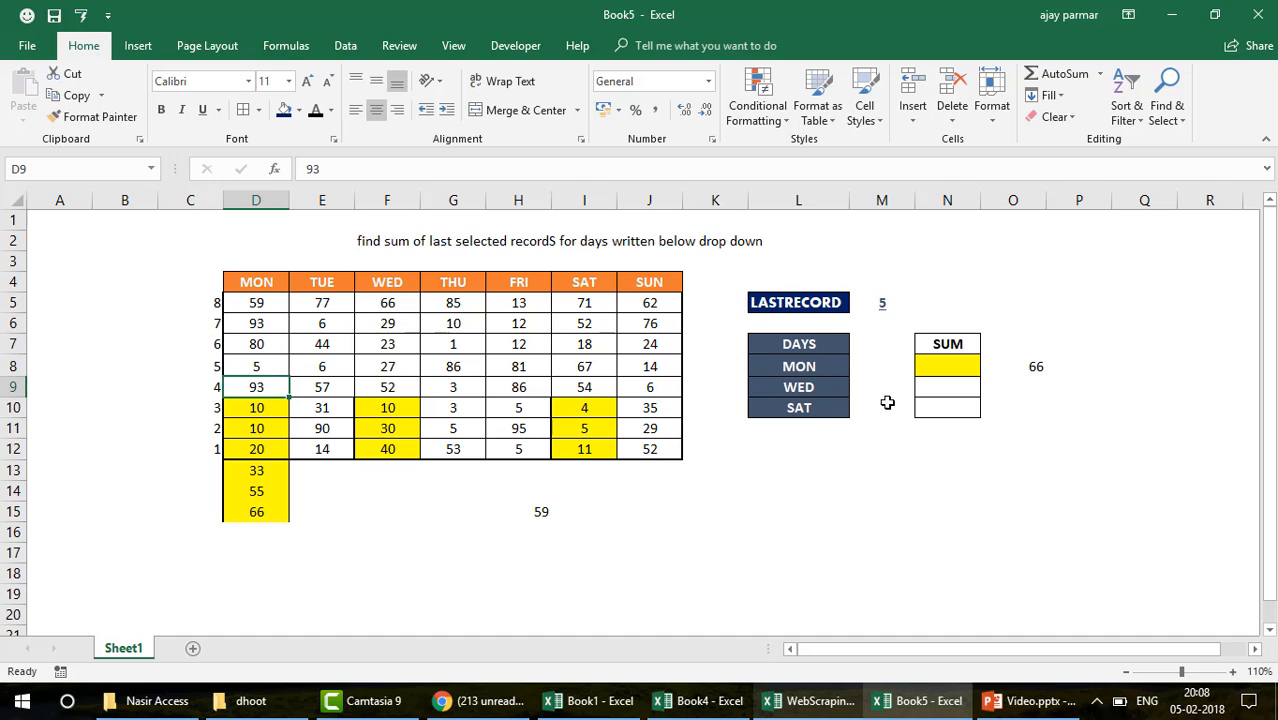
# Change COUNTA to COUNT in the OFFSET formula in O8
pyautogui.click(1036, 372)
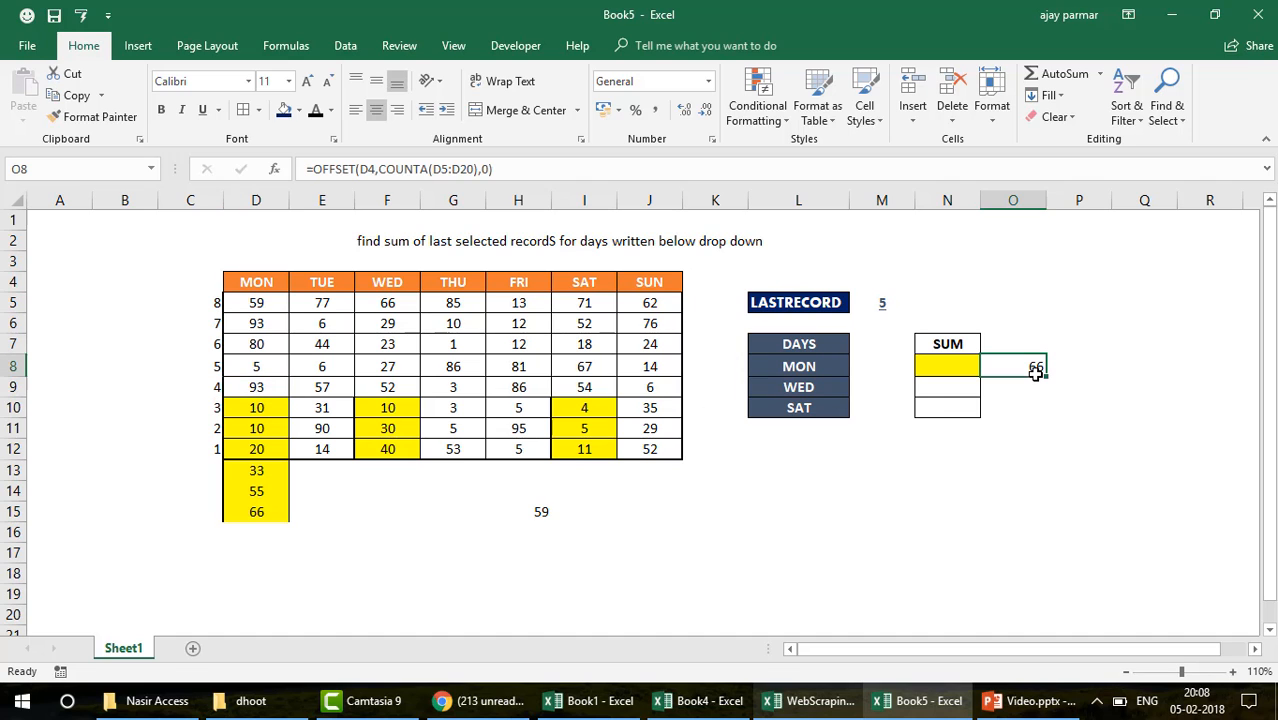
pyautogui.click(427, 171)
pyautogui.press('BackSpace')
pyautogui.press('Return')
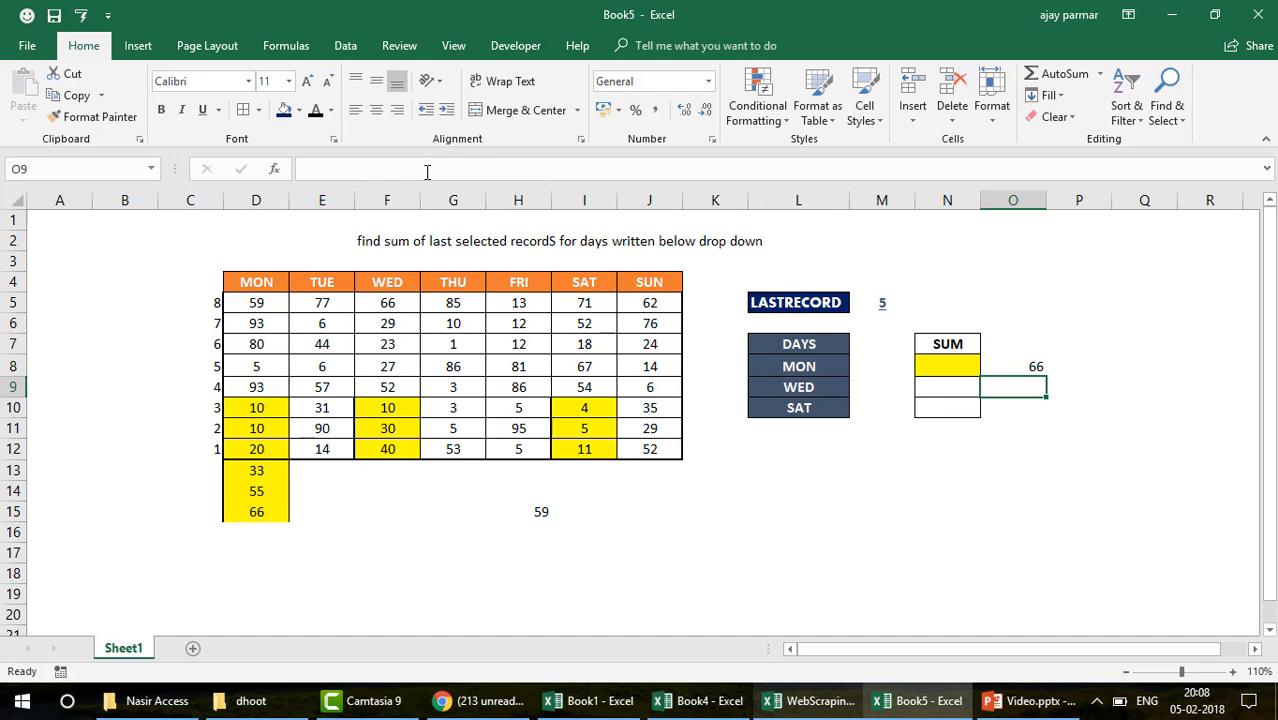
pyautogui.press('Up')
# Highlight the numeric MON records in D5:D15 to check the count used by the formula in O8
pyautogui.click(253, 302)
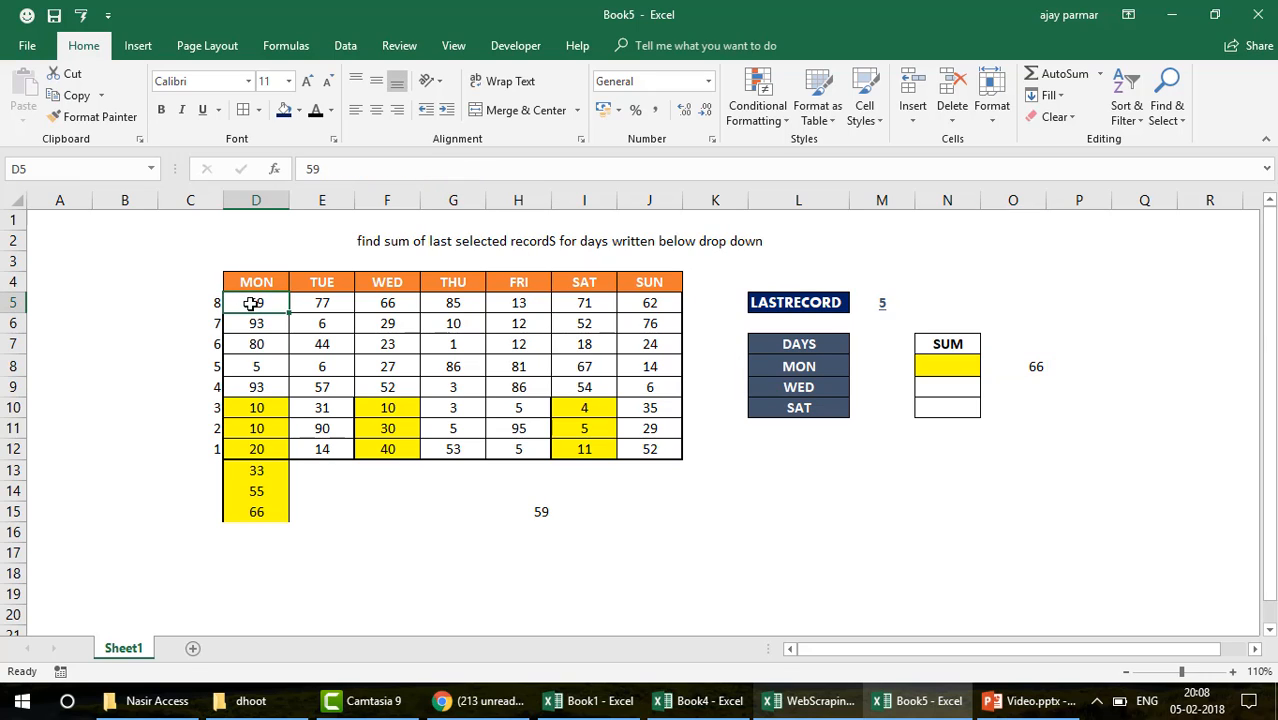
pyautogui.keyDown('shift'); pyautogui.click(257, 507); pyautogui.keyUp('shift')
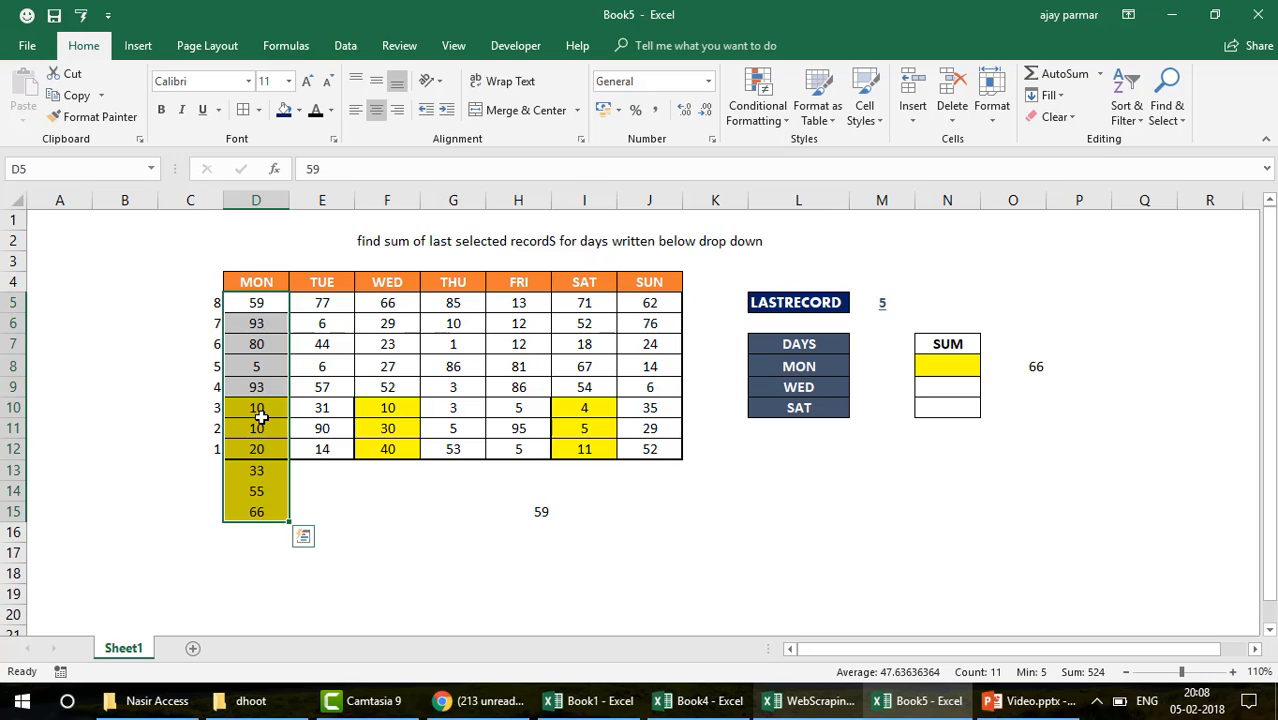
pyautogui.click(1032, 385)
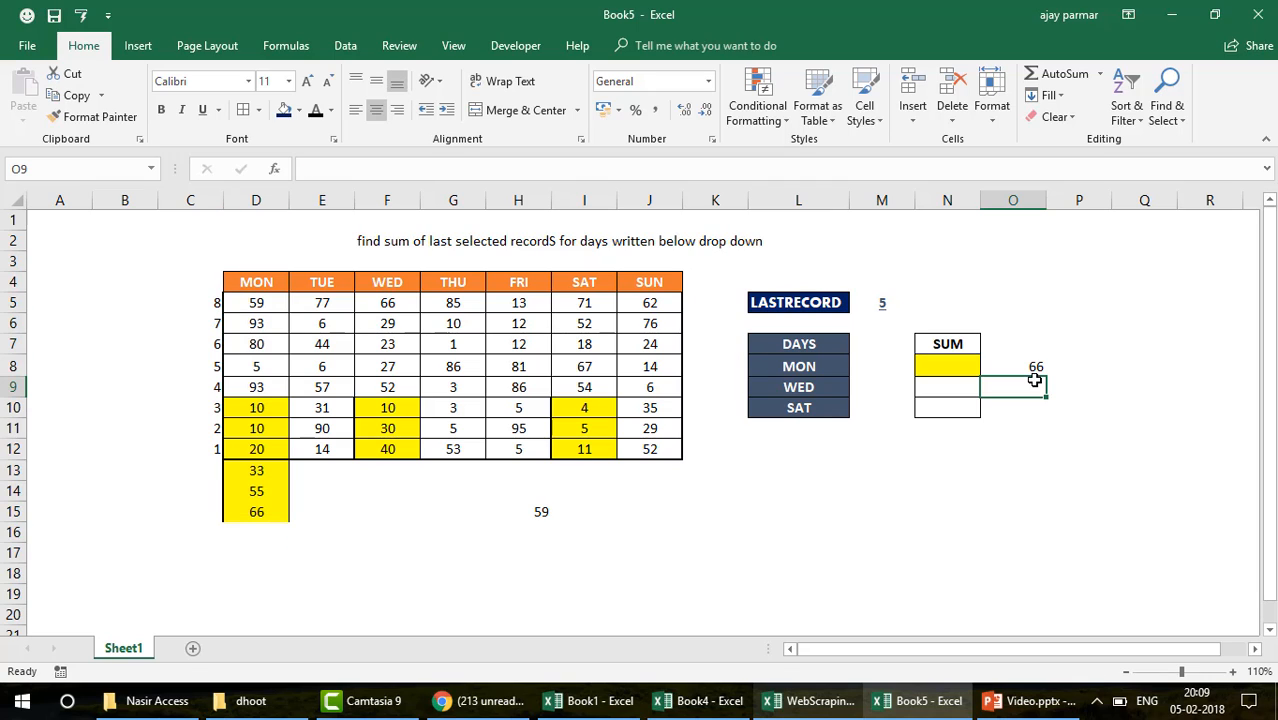
# Clear the extra MON values in D13:D15 and compare the OFFSET formula in O8 with the last MON record in D12
pyautogui.click(1029, 362)
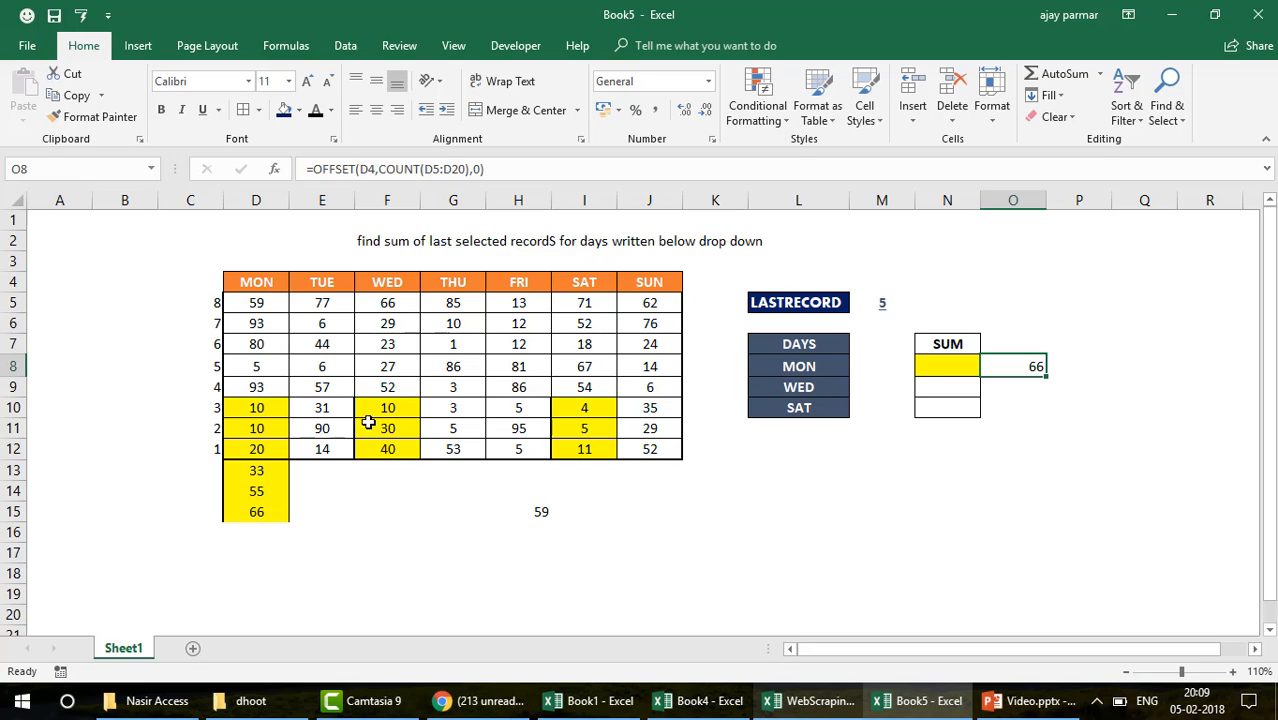
pyautogui.click(262, 514)
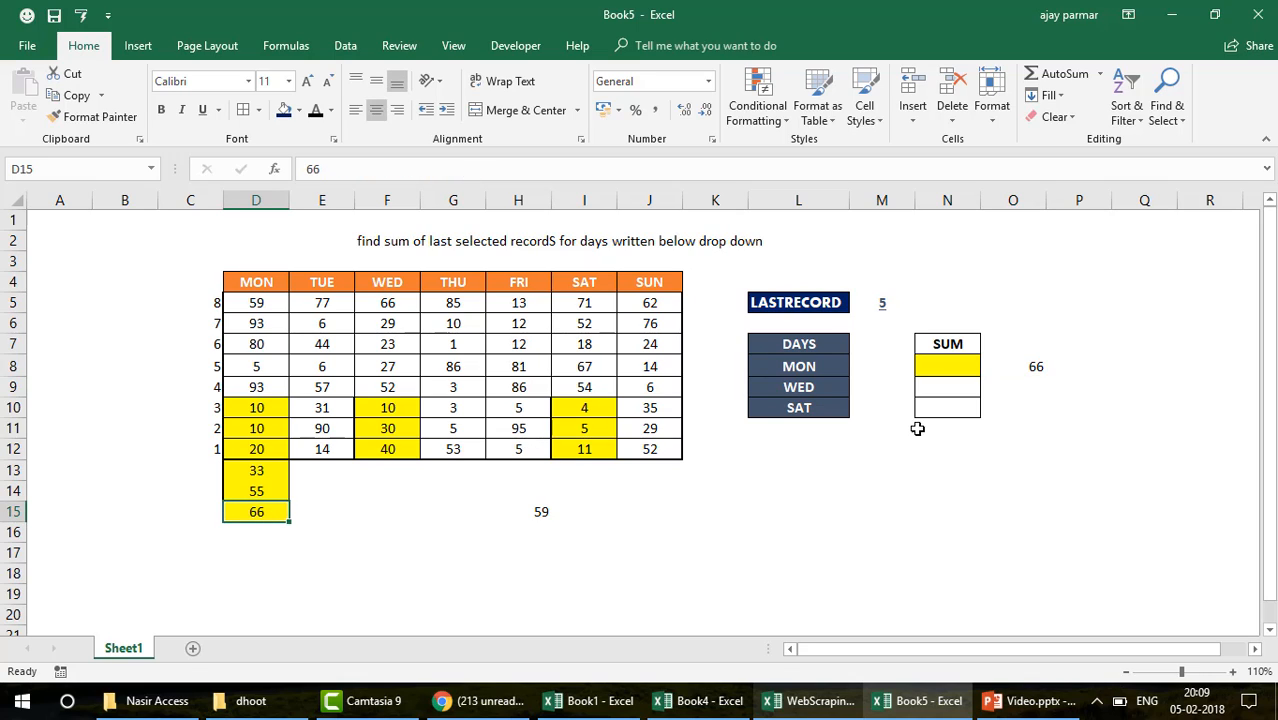
pyautogui.moveTo(254, 468); pyautogui.dragTo(256, 512)
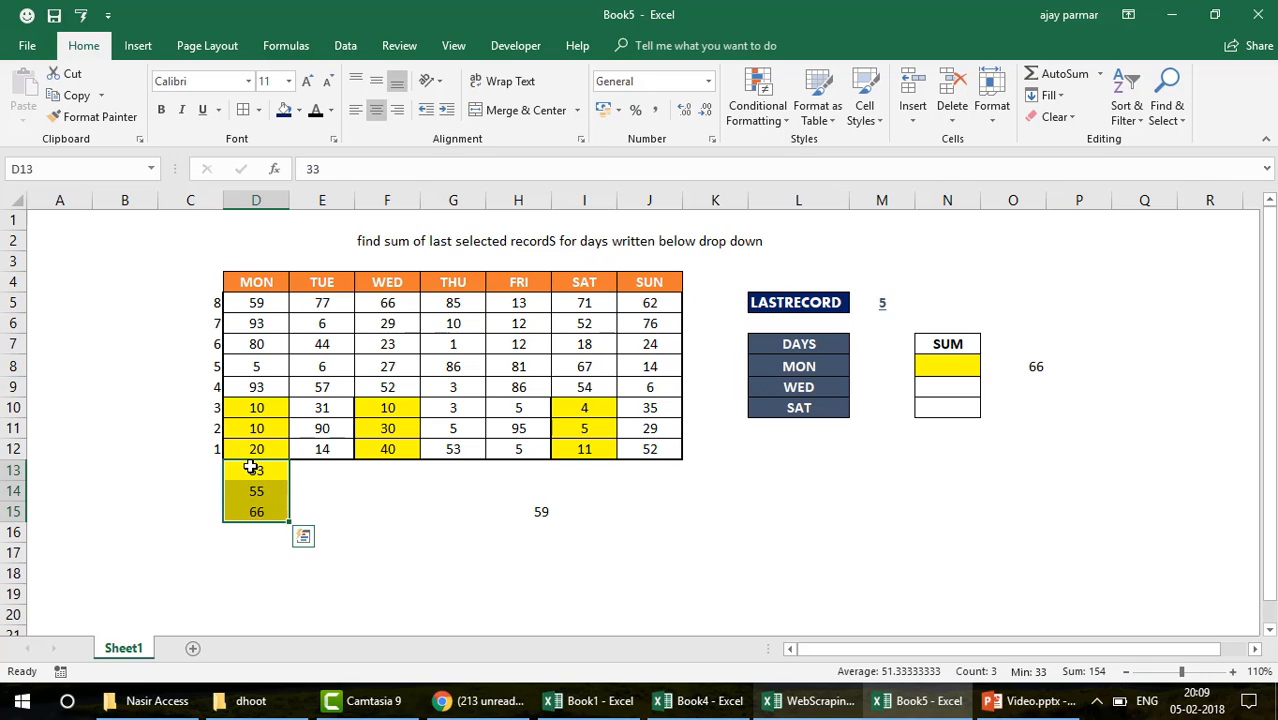
pyautogui.press('Delete')
pyautogui.click(1036, 366)
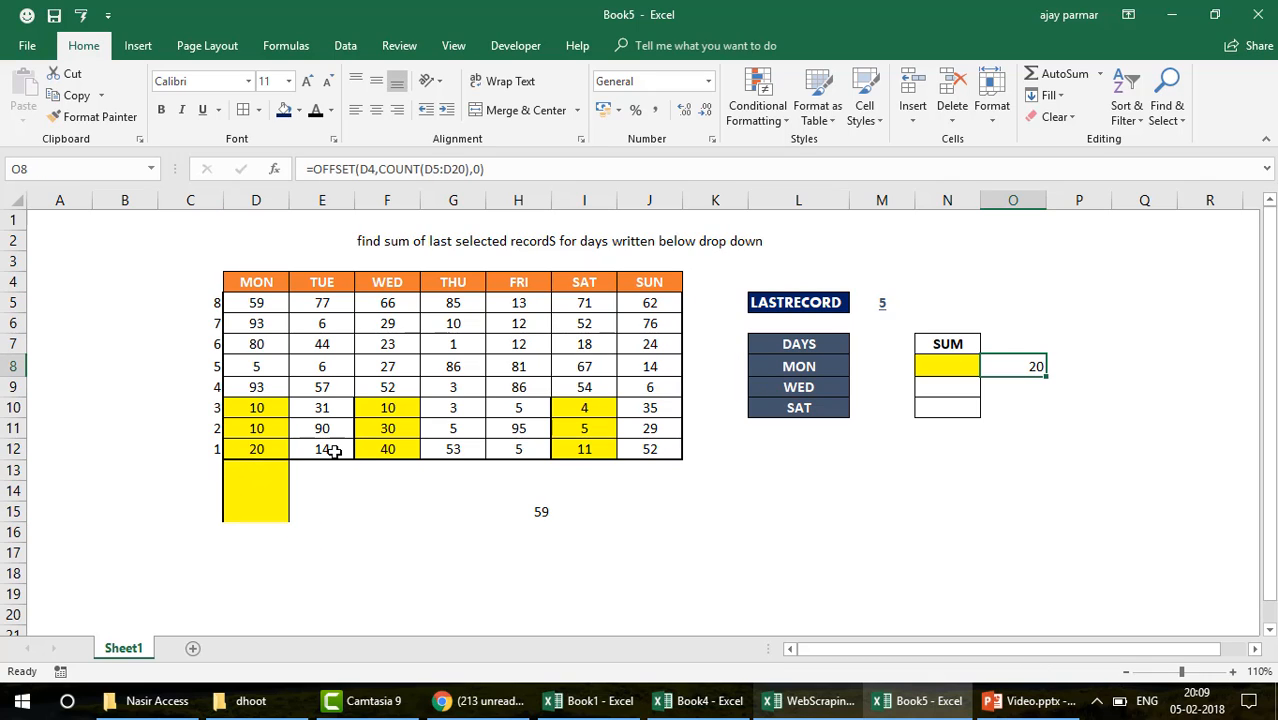
pyautogui.click(256, 451)
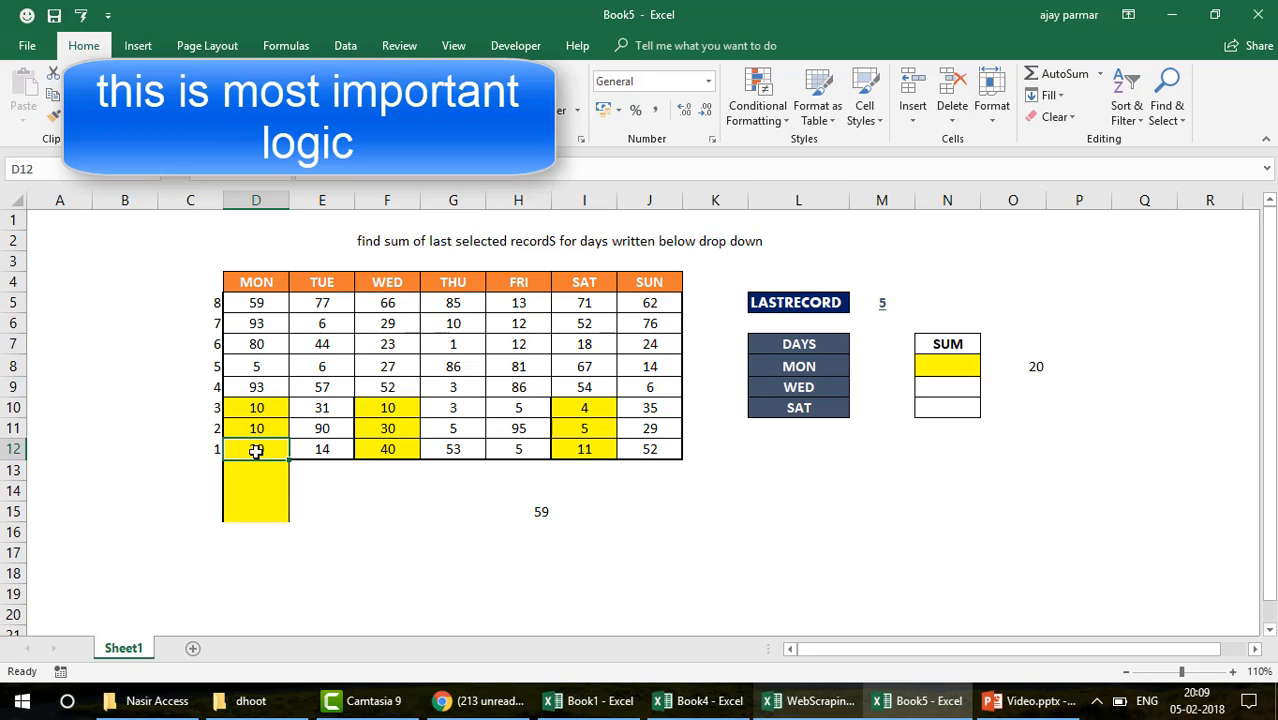
# Set the LASTRECORD value in M5 to 3 and return to the OFFSET formula cell O8
pyautogui.click(884, 298)
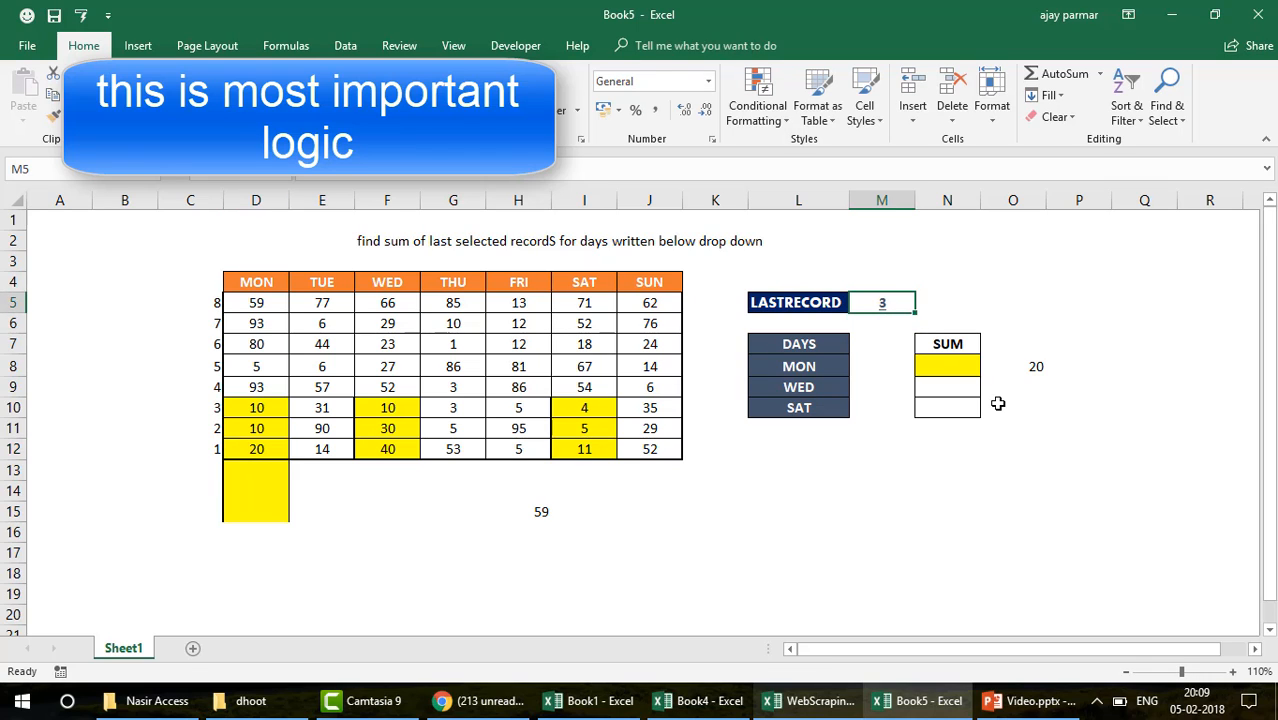
pyautogui.press('Right')
pyautogui.press('Right')
pyautogui.press('Down')
pyautogui.press('Down')
pyautogui.press('Down')
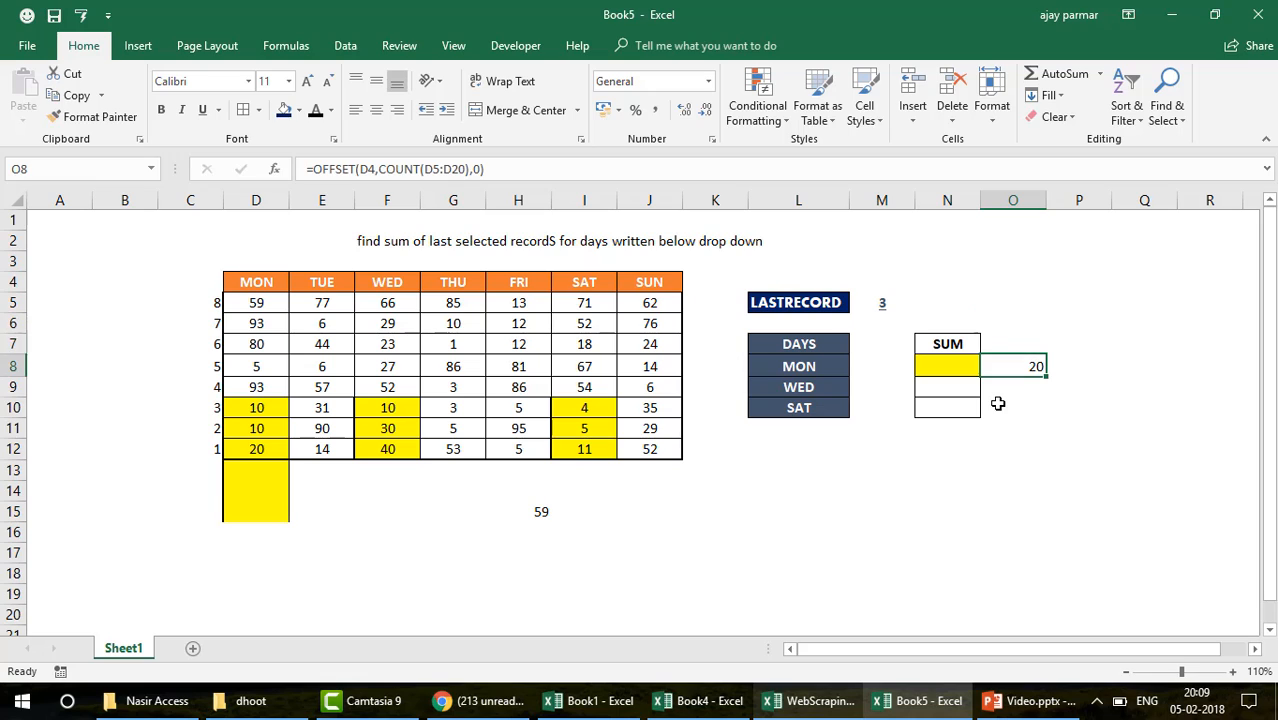
# Extend the OFFSET formula in O8 with height -M5 and width 1, and enter it as an array formula
pyautogui.click(533, 169)
pyautogui.press('BackSpace')
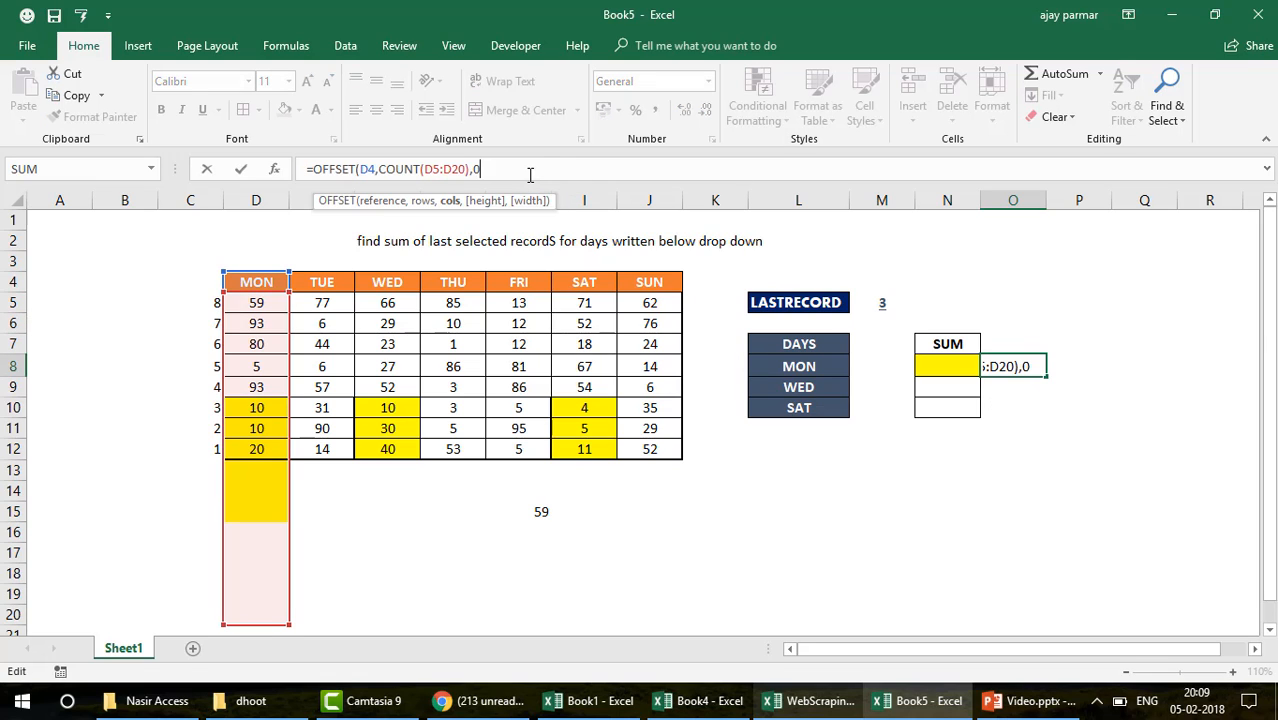
pyautogui.write(',-')
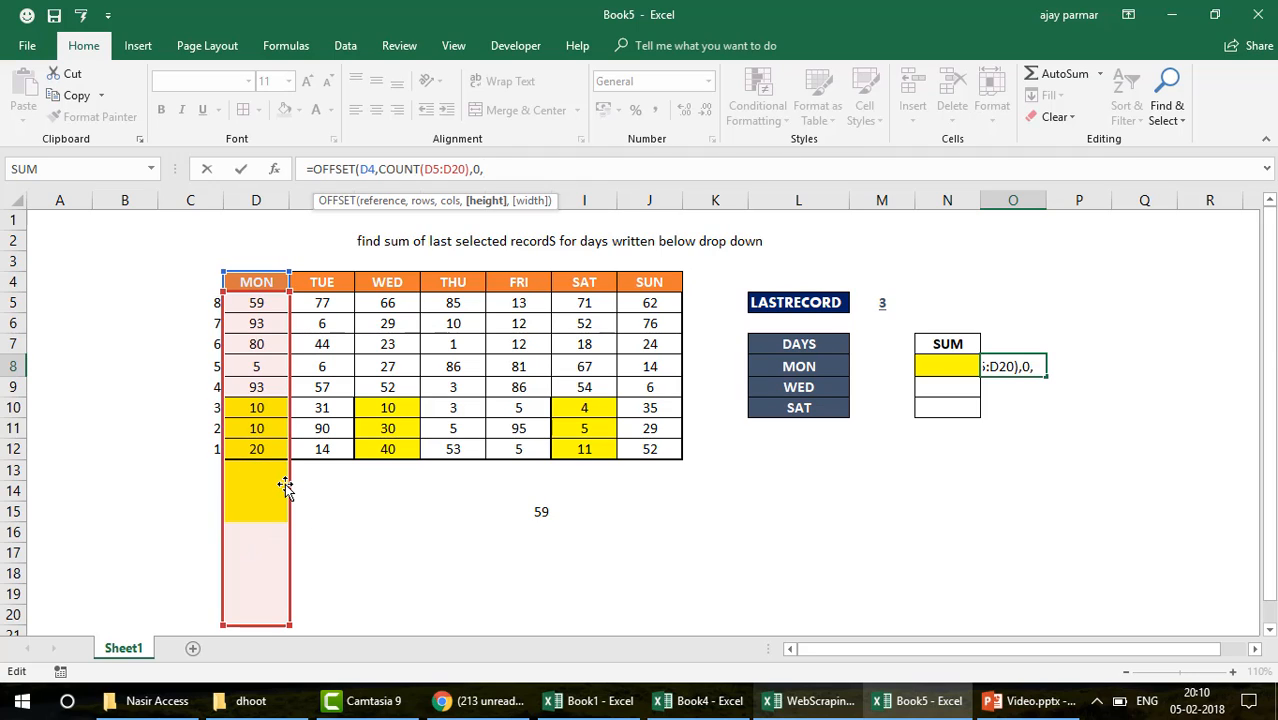
pyautogui.click(886, 303)
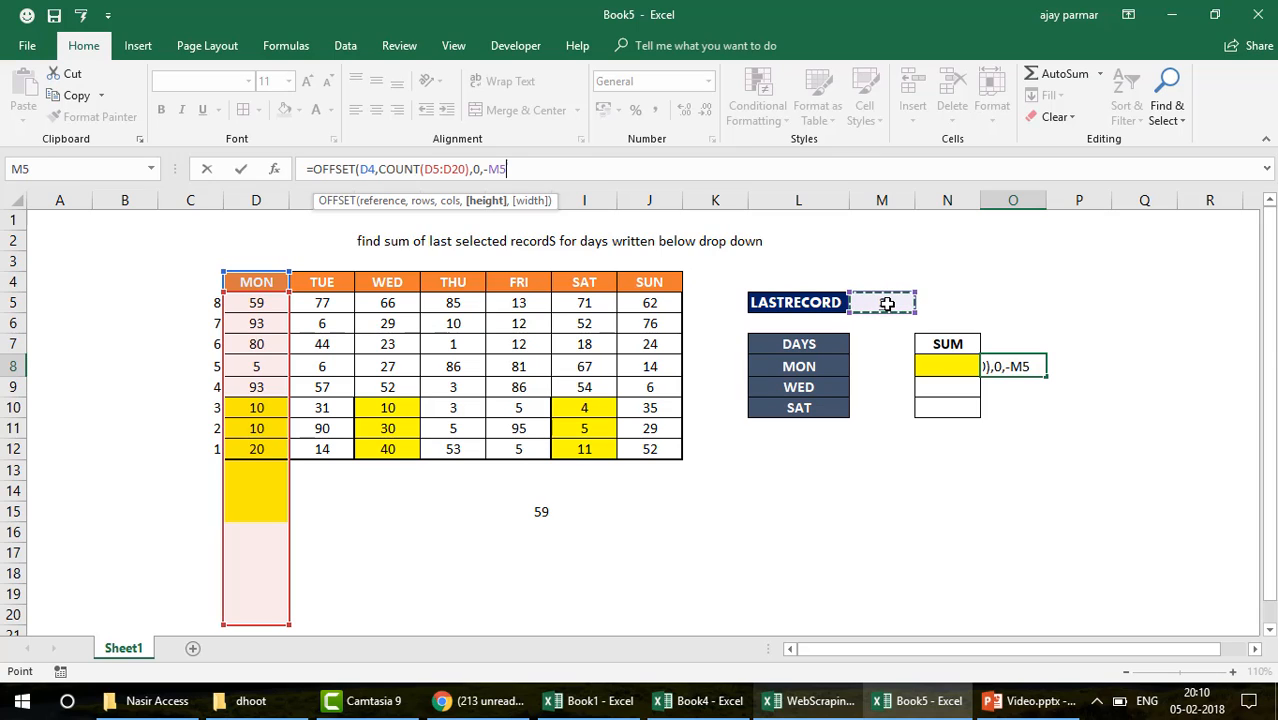
pyautogui.write(',')
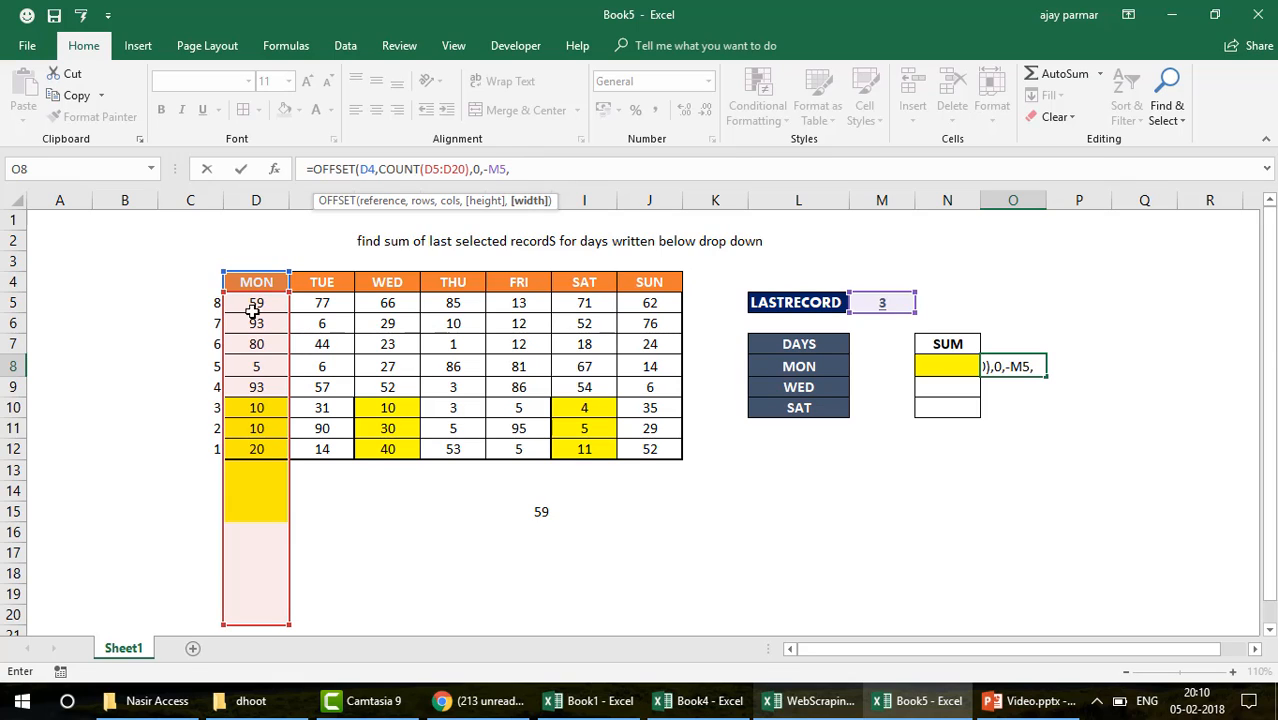
pyautogui.write('1')
pyautogui.hotkey('ctrl', 'shift', 'Return')
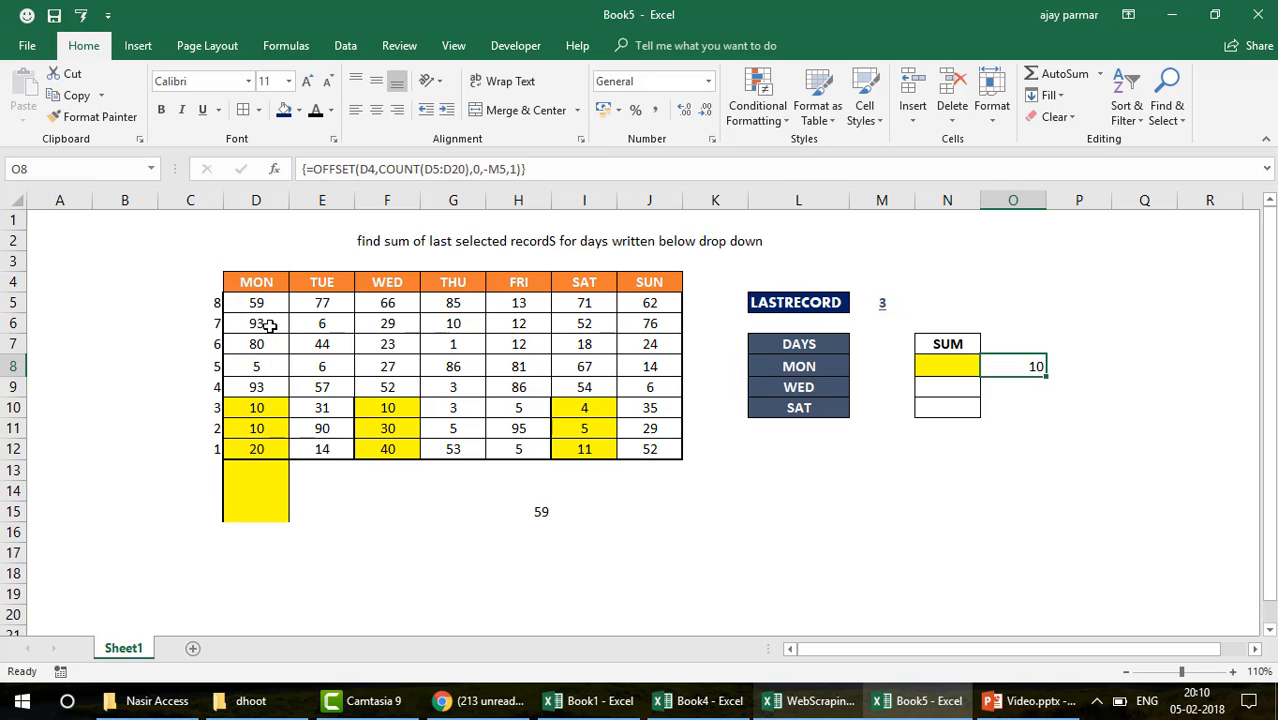
# Evaluate the OFFSET formula in O8 to inspect the array it returns, keeping the formula itself
pyautogui.click(313, 169)
pyautogui.press('F9')
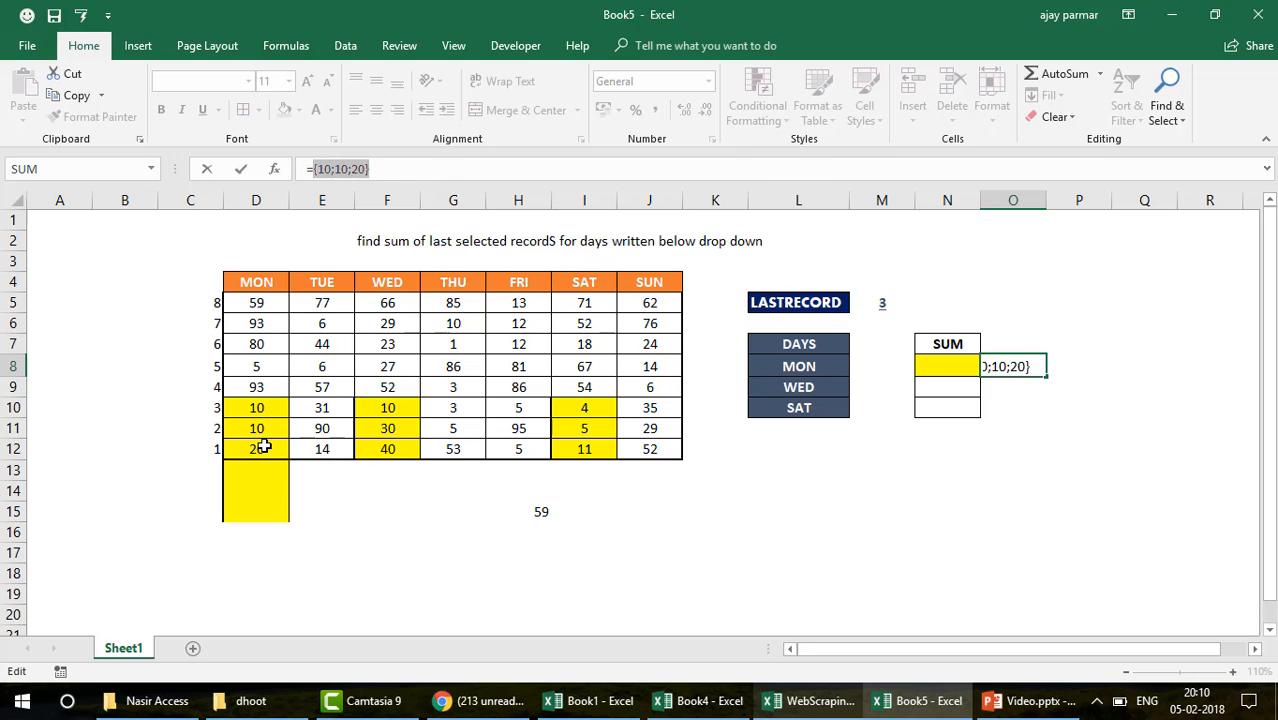
pyautogui.press('Escape')
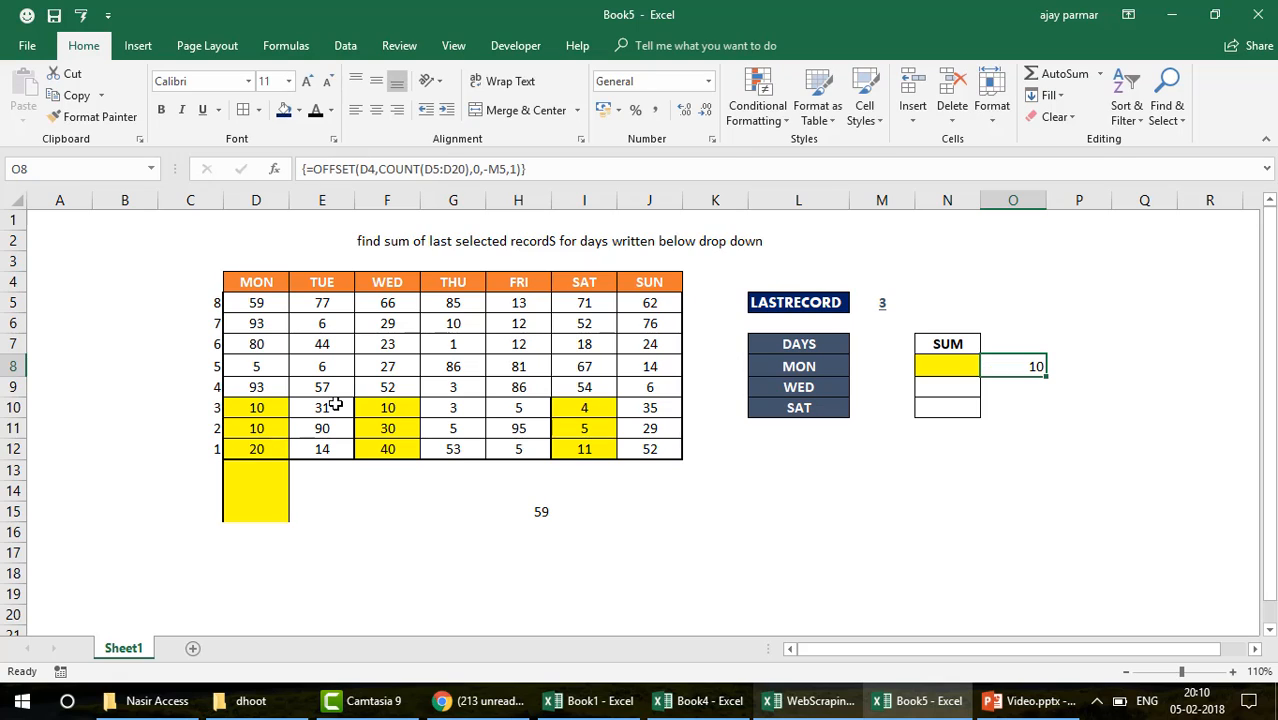
# Set the LASTRECORD value in M5 to 1 and evaluate the OFFSET formula in O8 without replacing it
pyautogui.click(881, 303)
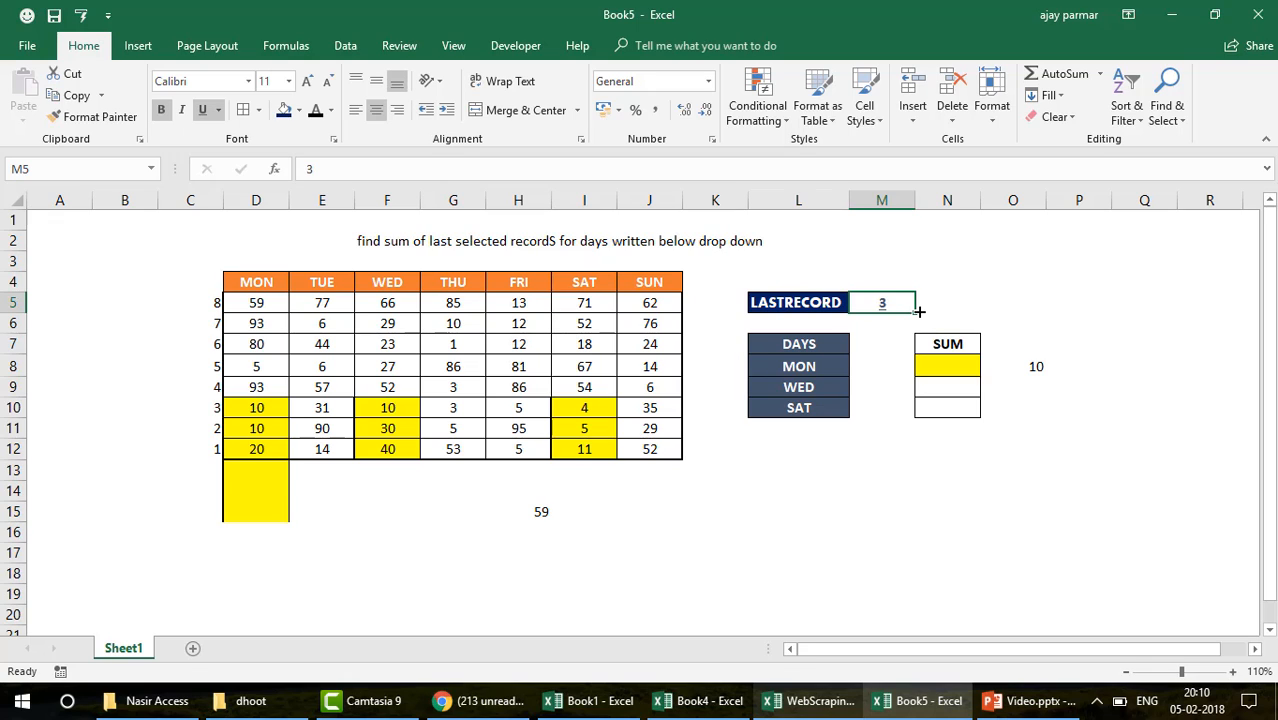
pyautogui.write('1')
pyautogui.press('Return')
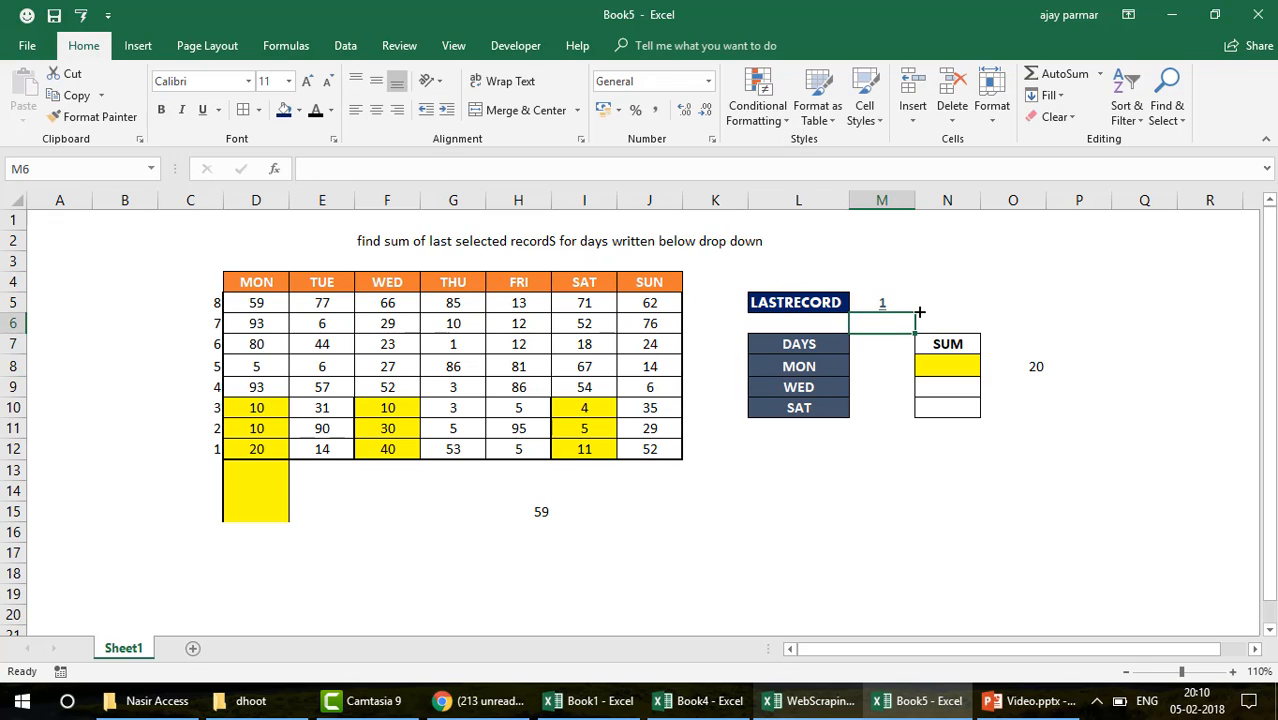
pyautogui.click(1035, 366)
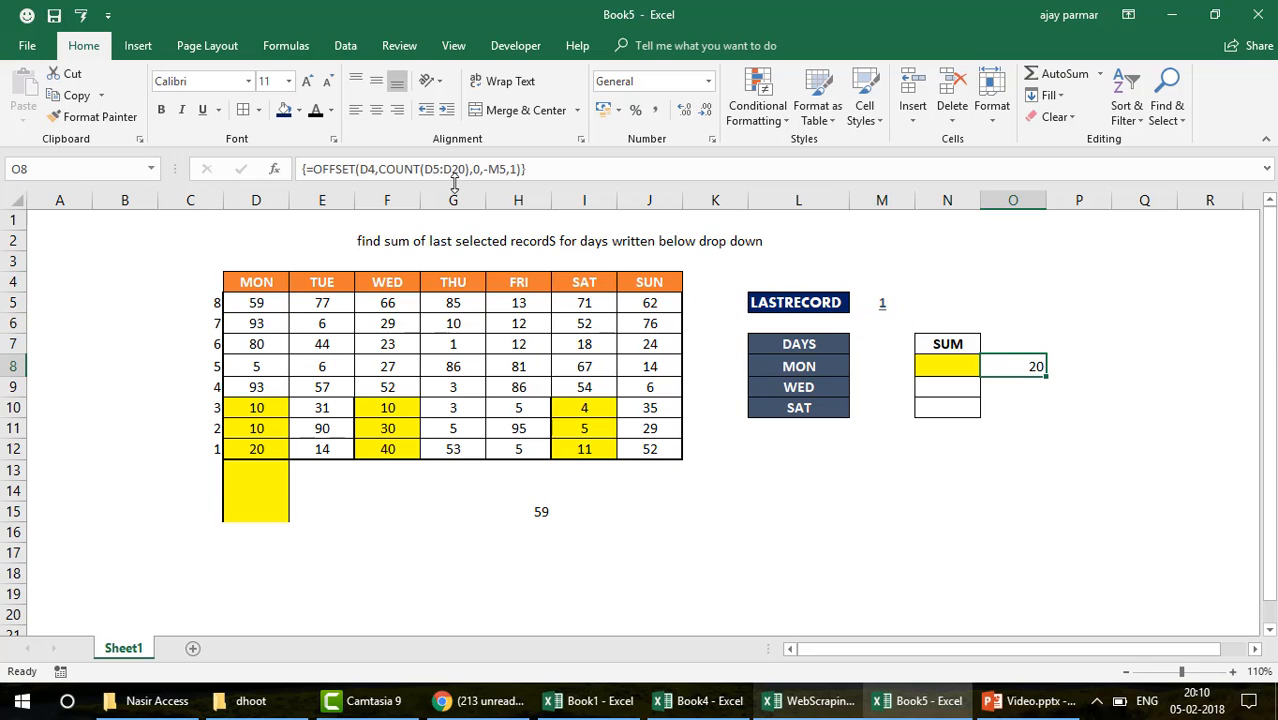
pyautogui.click(314, 170)
pyautogui.press('F9')
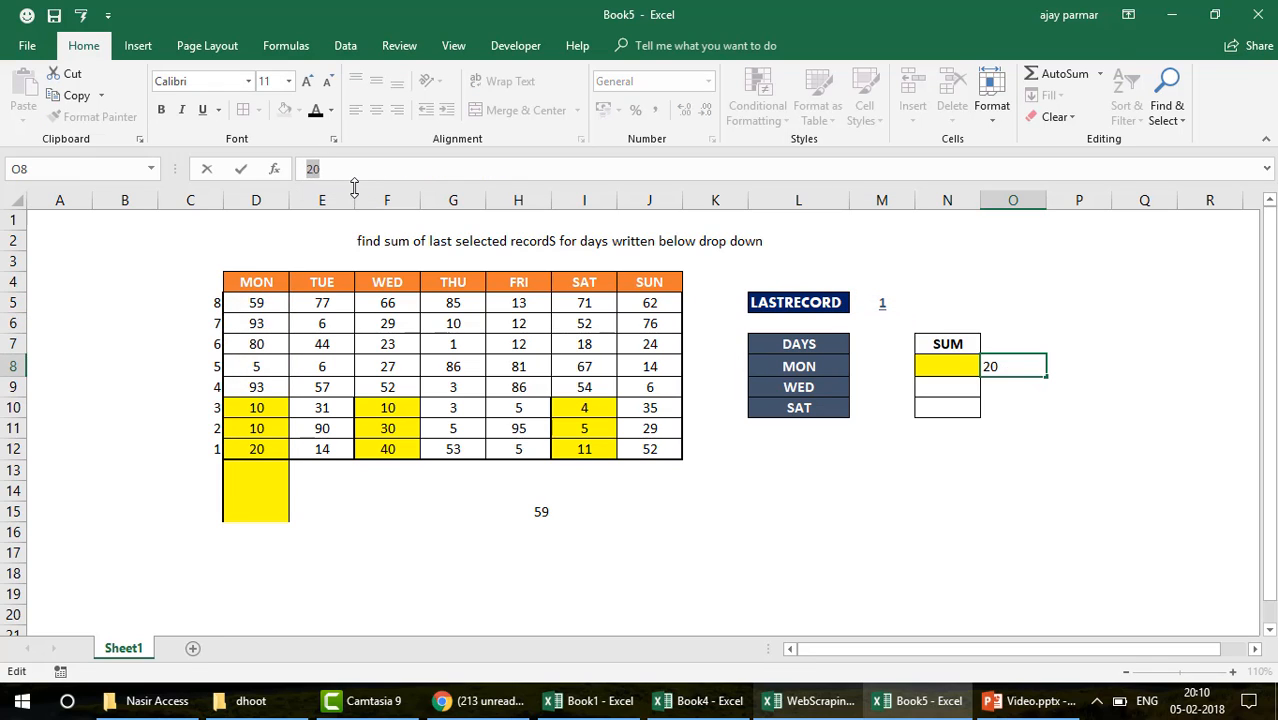
pyautogui.press('Escape')
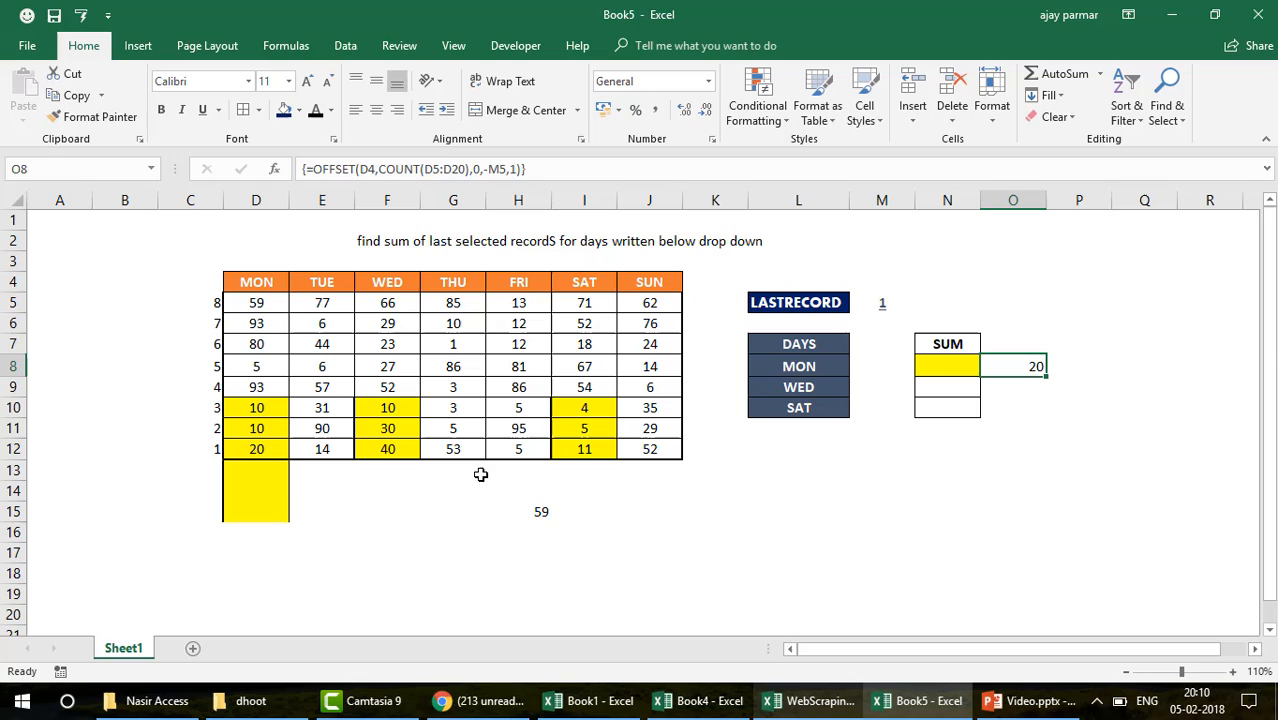
# Inspect the OFFSET formula in H15 and highlight the last three MON records in D10:D12
pyautogui.click(540, 507)
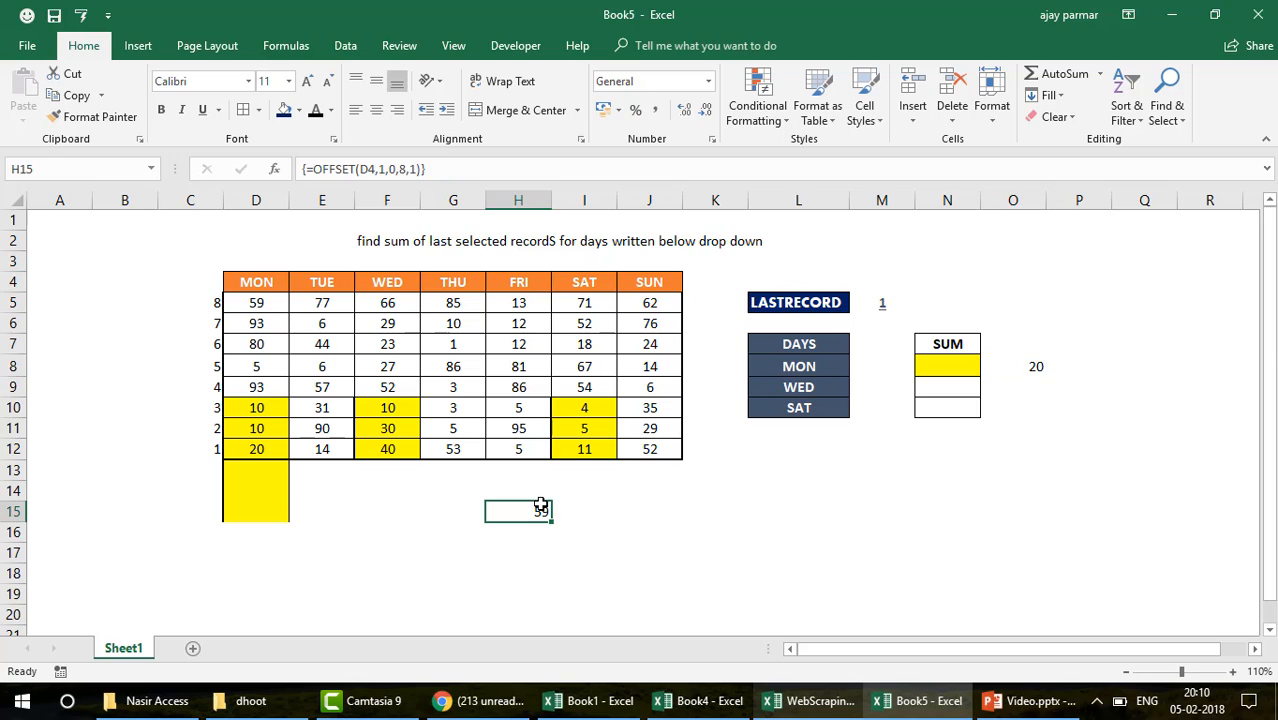
pyautogui.click(263, 449)
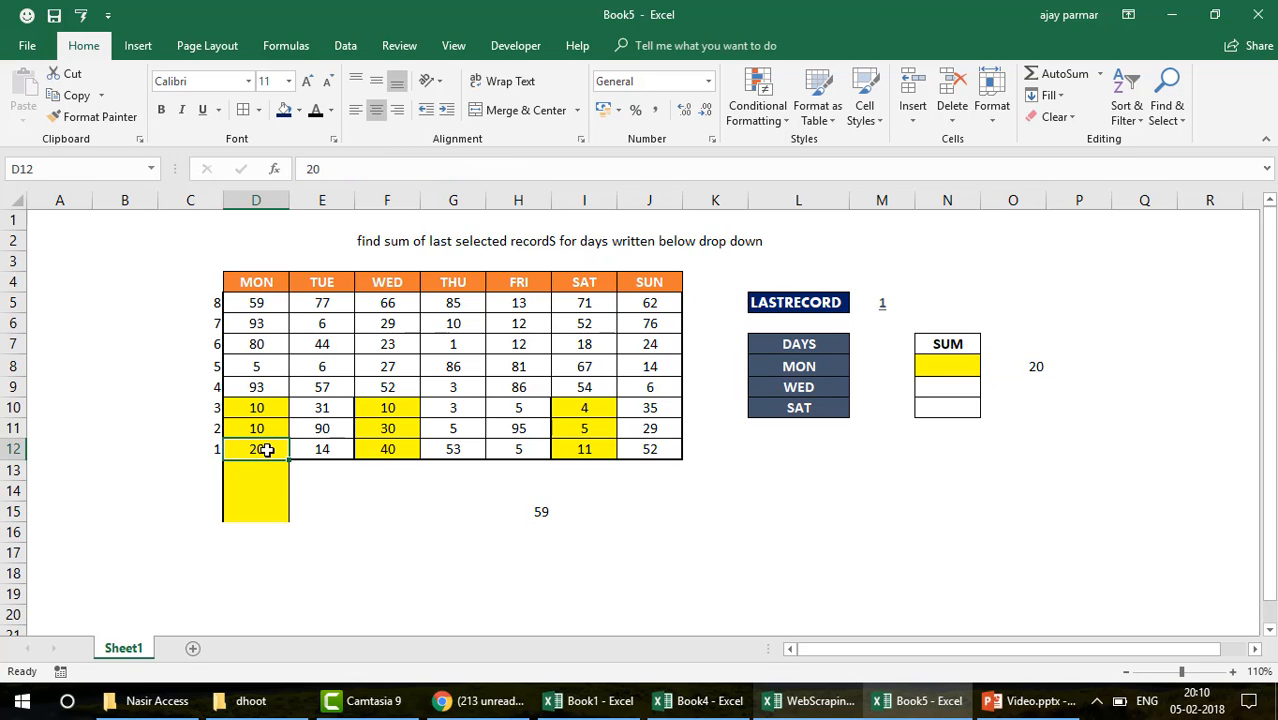
pyautogui.moveTo(263, 449); pyautogui.dragTo(257, 408)
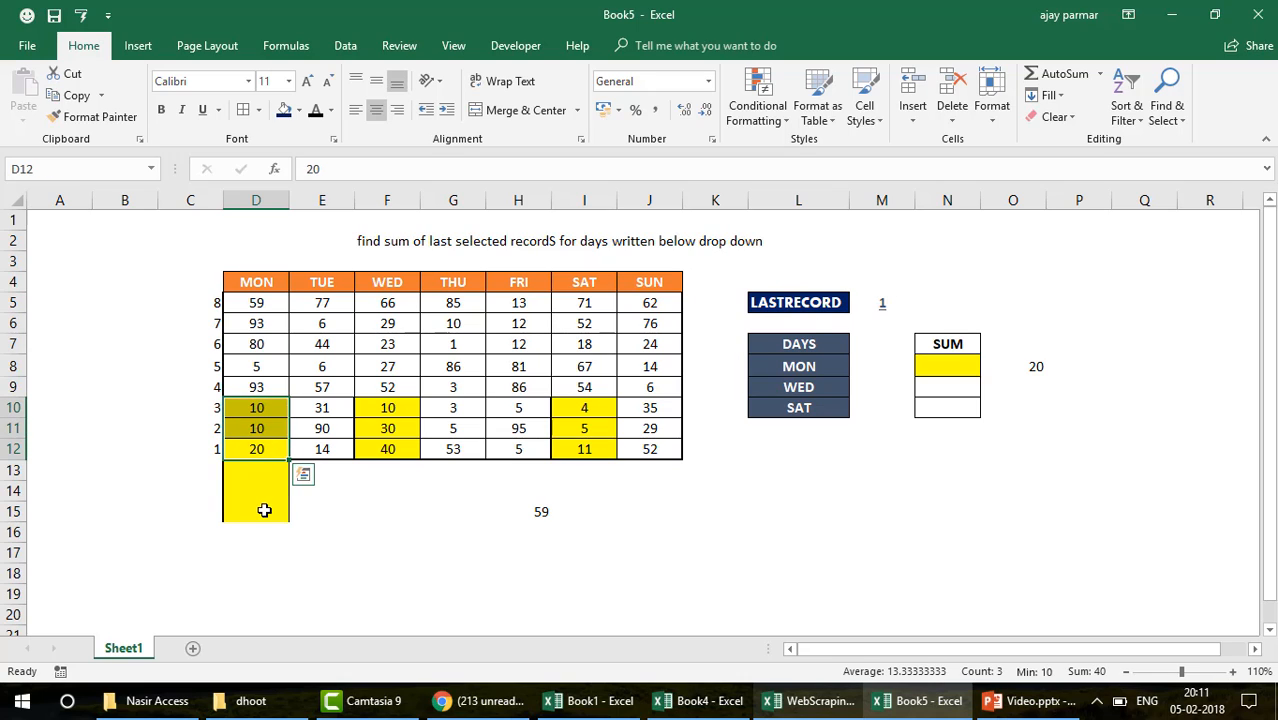
# Enter 44, 55 and 33 below the MON records in D13:D15 and check the OFFSET formula in O8
pyautogui.click(260, 478)
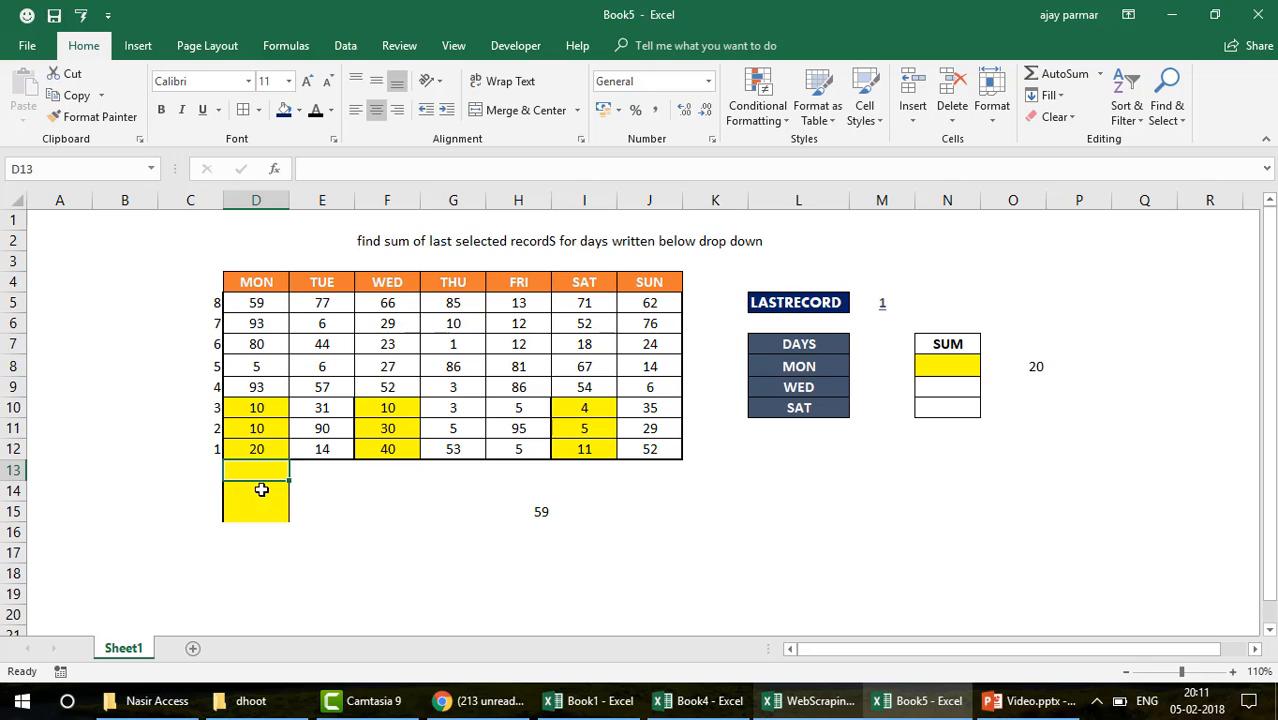
pyautogui.write('44')
pyautogui.press('Return')
pyautogui.write('55')
pyautogui.press('Return')
pyautogui.write('33')
pyautogui.press('Return')
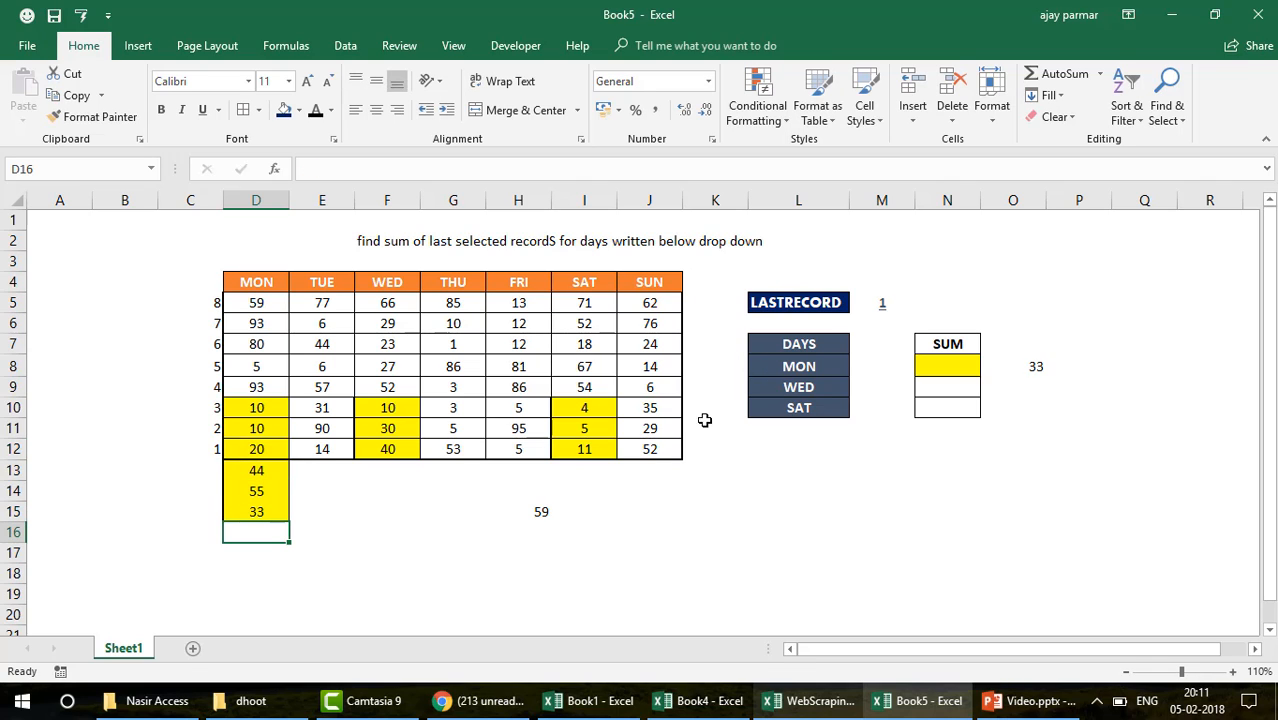
pyautogui.click(1040, 368)
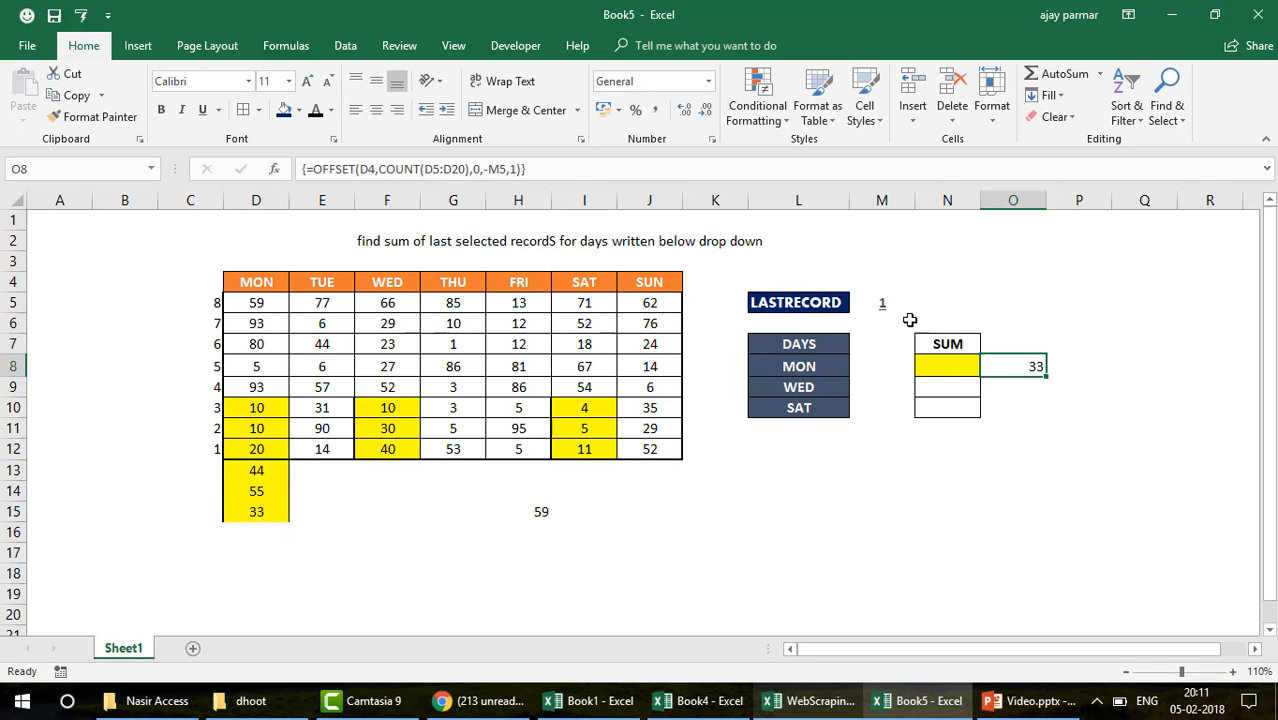
# Set the LASTRECORD value in M5 to 3
pyautogui.click(882, 305)
pyautogui.write('3')
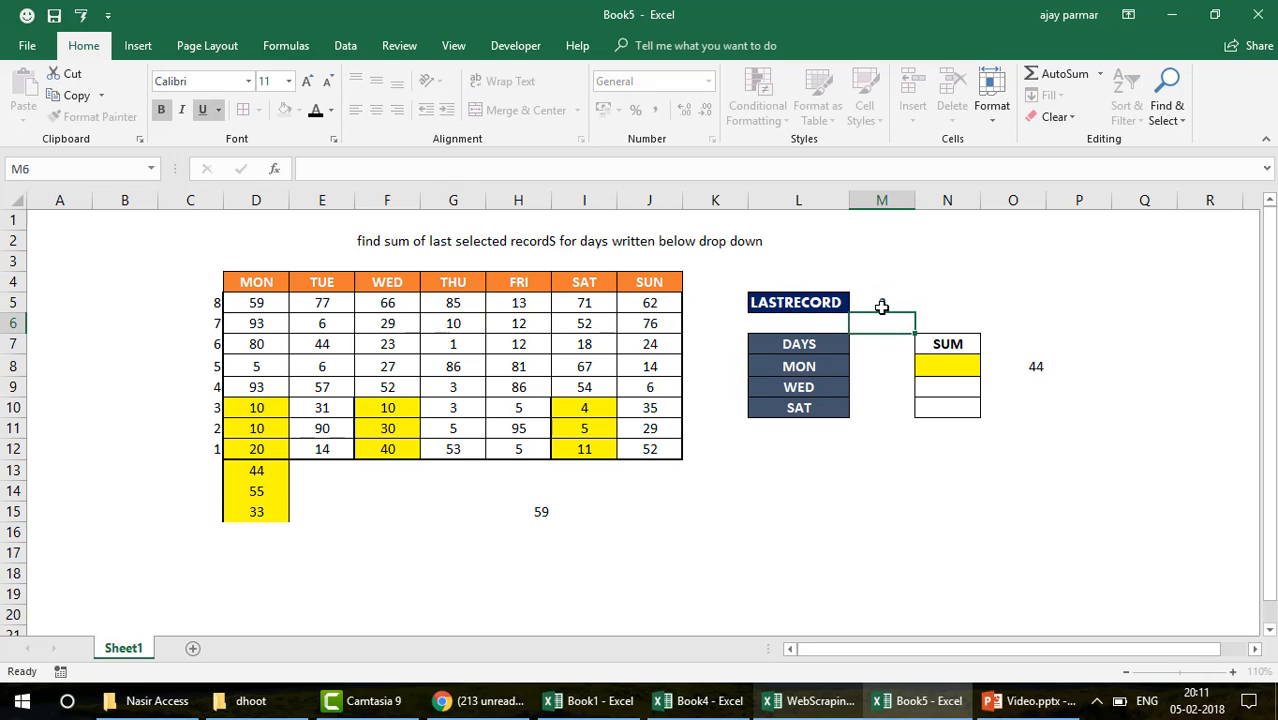
pyautogui.press('Return')
# Evaluate the array returned by the OFFSET formula in O8 and review its COUNT part, leaving the formula as it is
pyautogui.click(1038, 365)
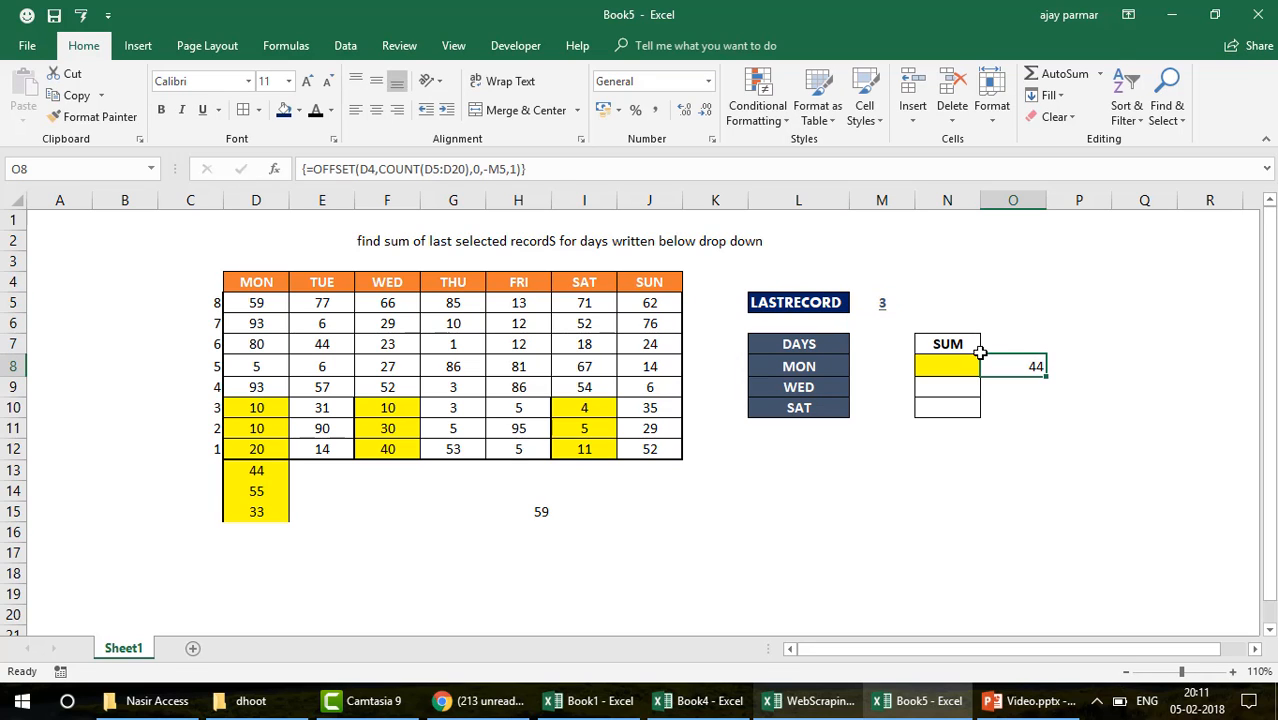
pyautogui.click(315, 169)
pyautogui.hotkey('shift', 'End')
pyautogui.press('F9')
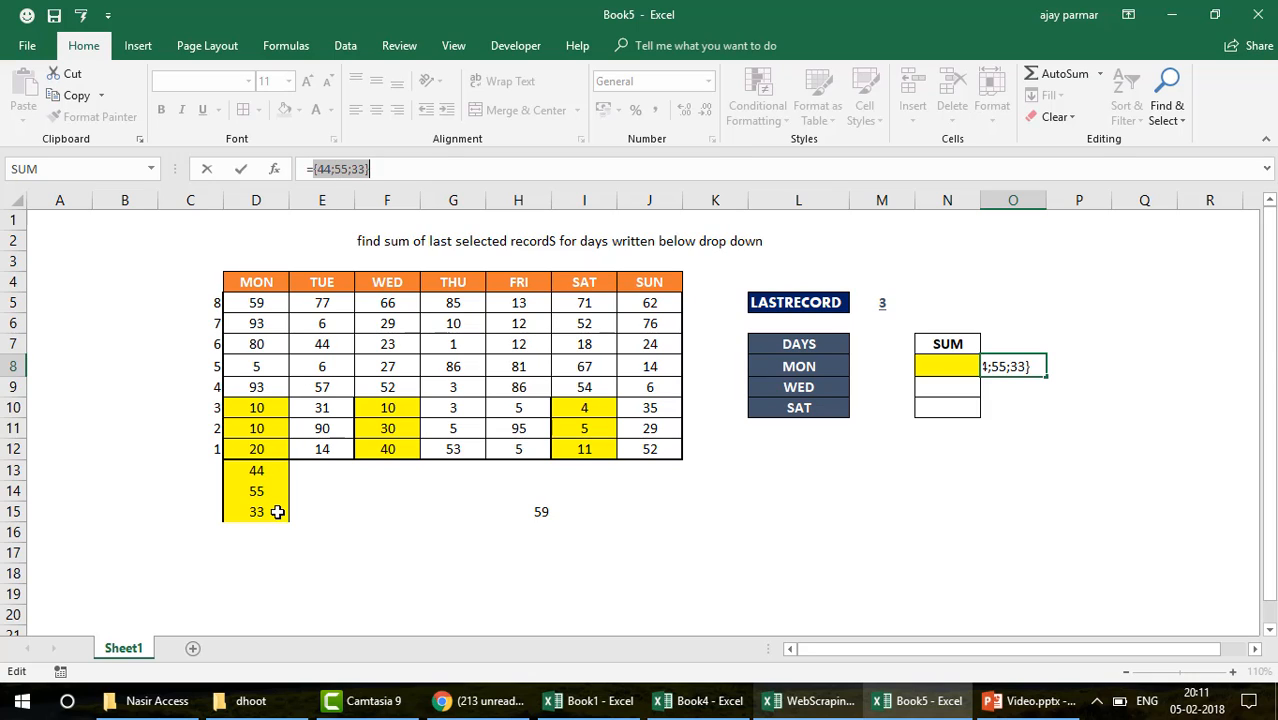
pyautogui.press('Escape')
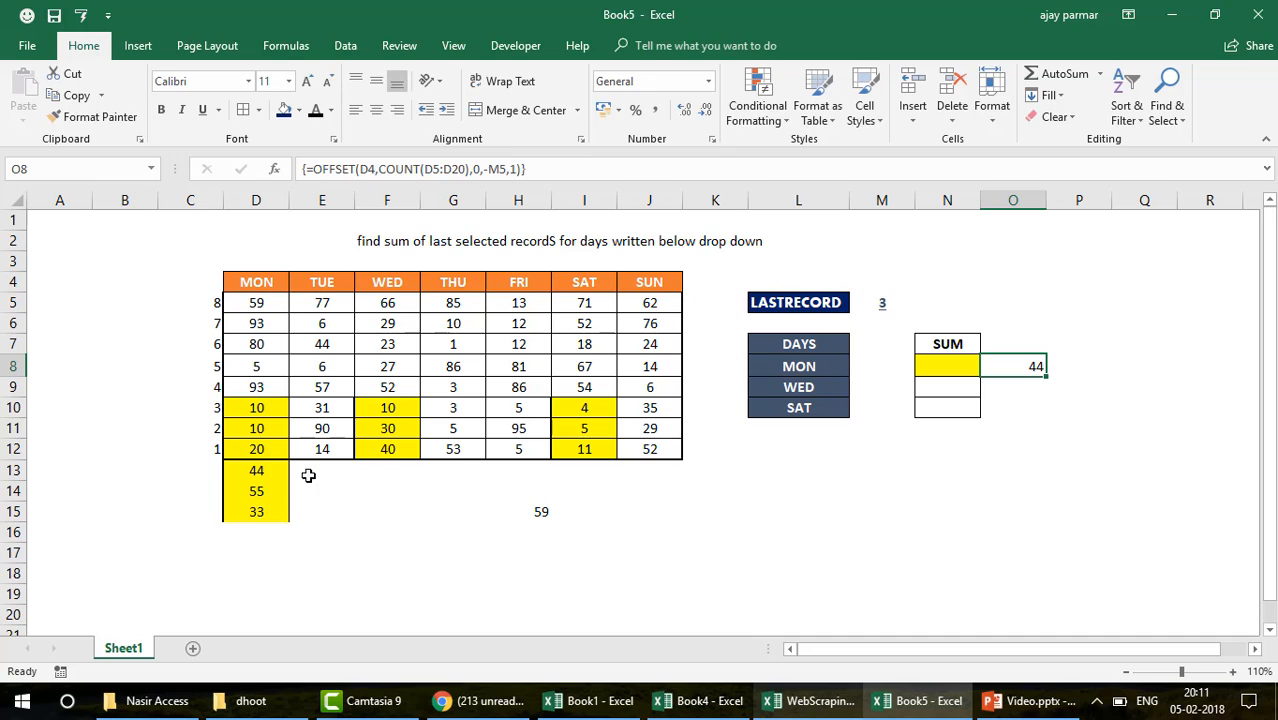
pyautogui.click(403, 170)
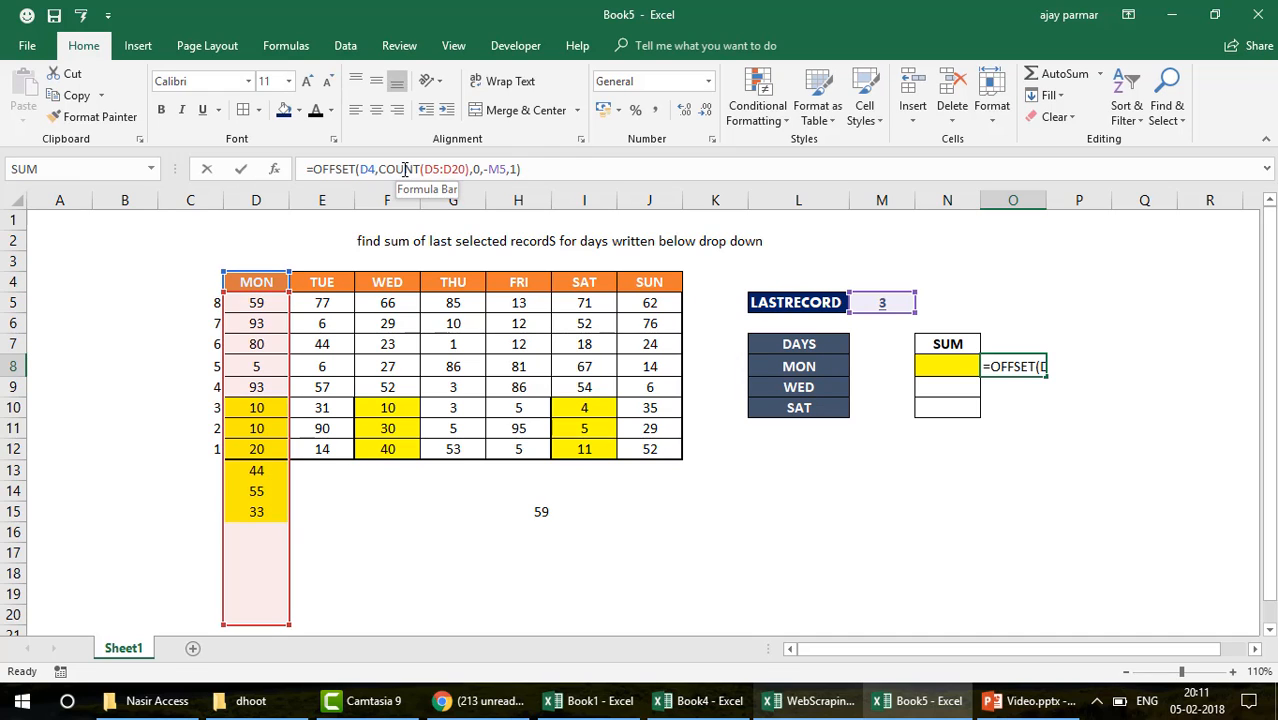
pyautogui.press('Escape')
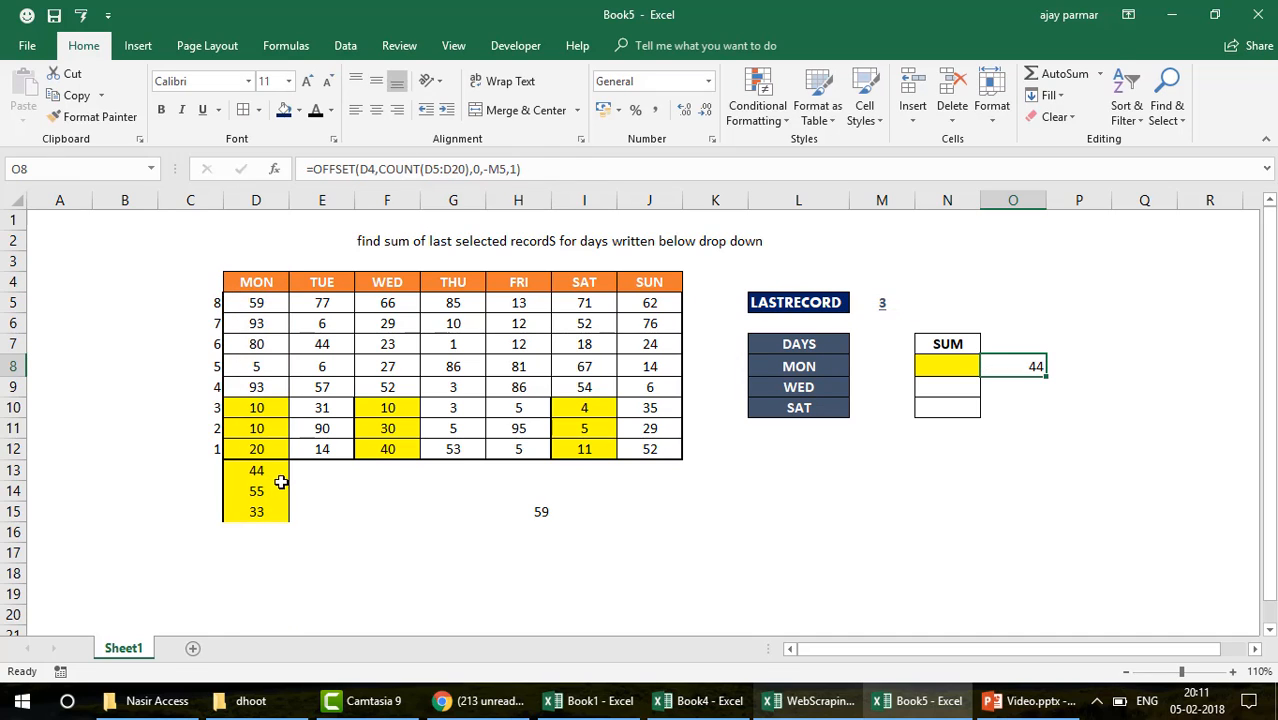
# Clear the added MON values in D13:D15 and check the OFFSET formula in O8
pyautogui.click(277, 477)
pyautogui.hotkey('shift', 'Down')
pyautogui.hotkey('shift', 'Down')
pyautogui.press('Delete')
pyautogui.click(962, 373)
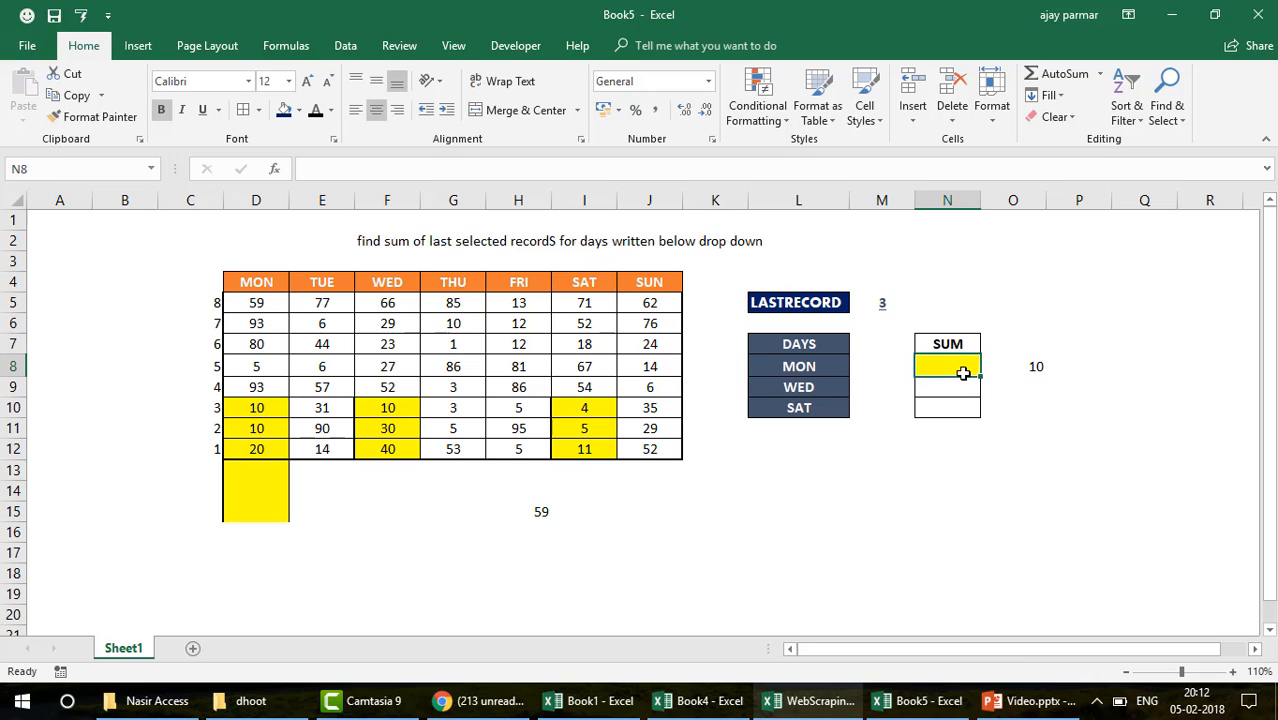
pyautogui.click(1050, 364)
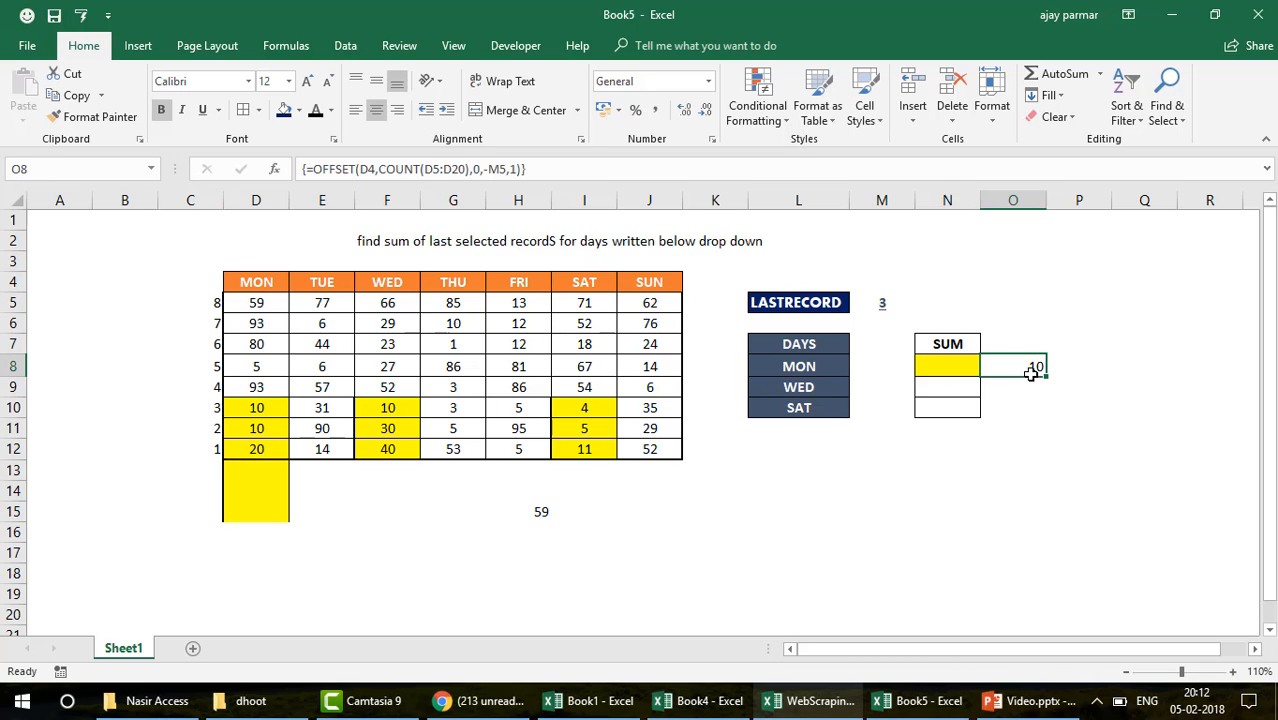
# Highlight the last three records in rows 10 to 12, column by column from MON to WED
pyautogui.click(257, 412)
pyautogui.keyDown('shift'); pyautogui.click(262, 448); pyautogui.keyUp('shift')
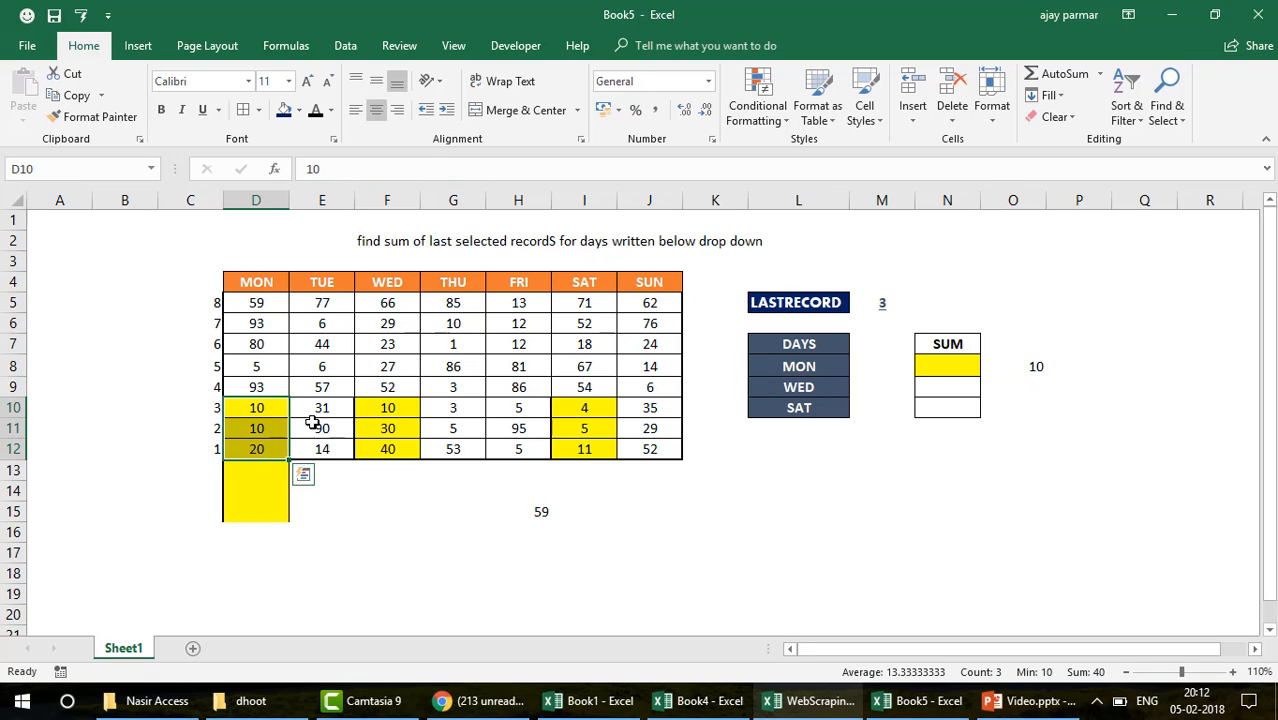
pyautogui.press('Right')
pyautogui.hotkey('shift', 'Down')
pyautogui.hotkey('shift', 'Down')
pyautogui.press('Right')
pyautogui.hotkey('shift', 'Down')
pyautogui.hotkey('shift', 'Down')
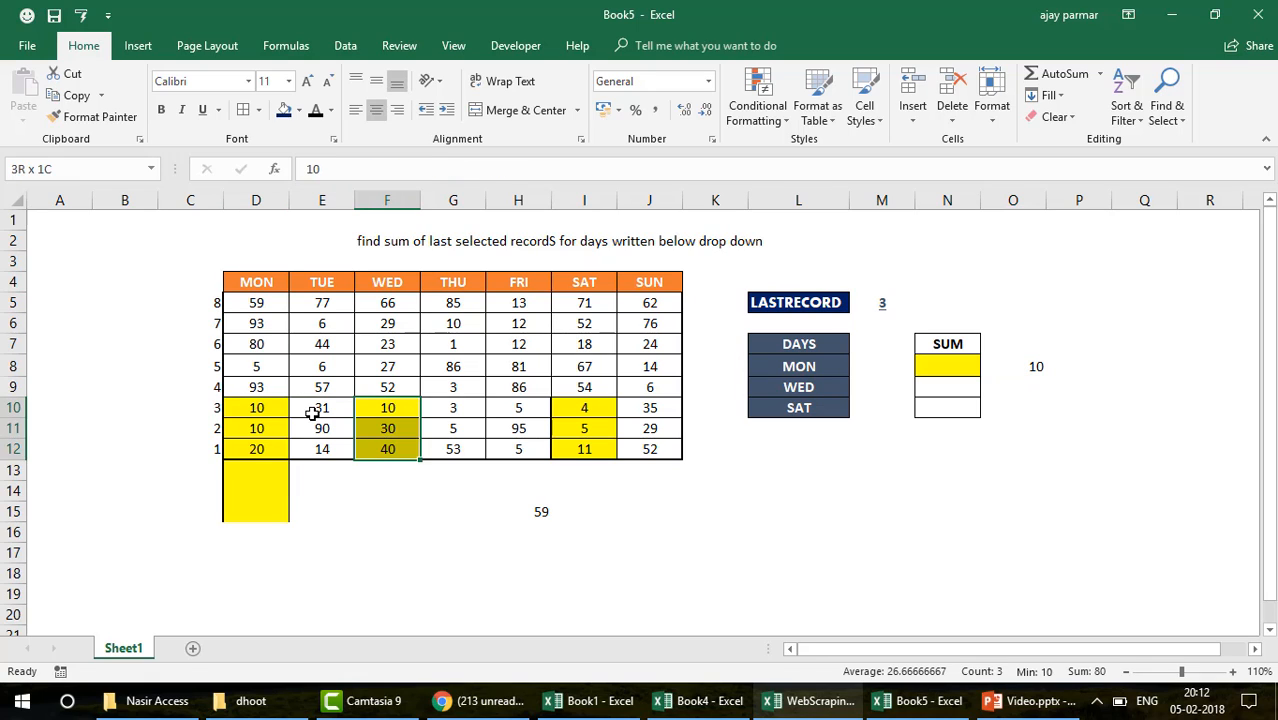
# Copy the formatting of blank cell B16 onto D13:D15 to remove their yellow fill and borders
pyautogui.click(814, 370)
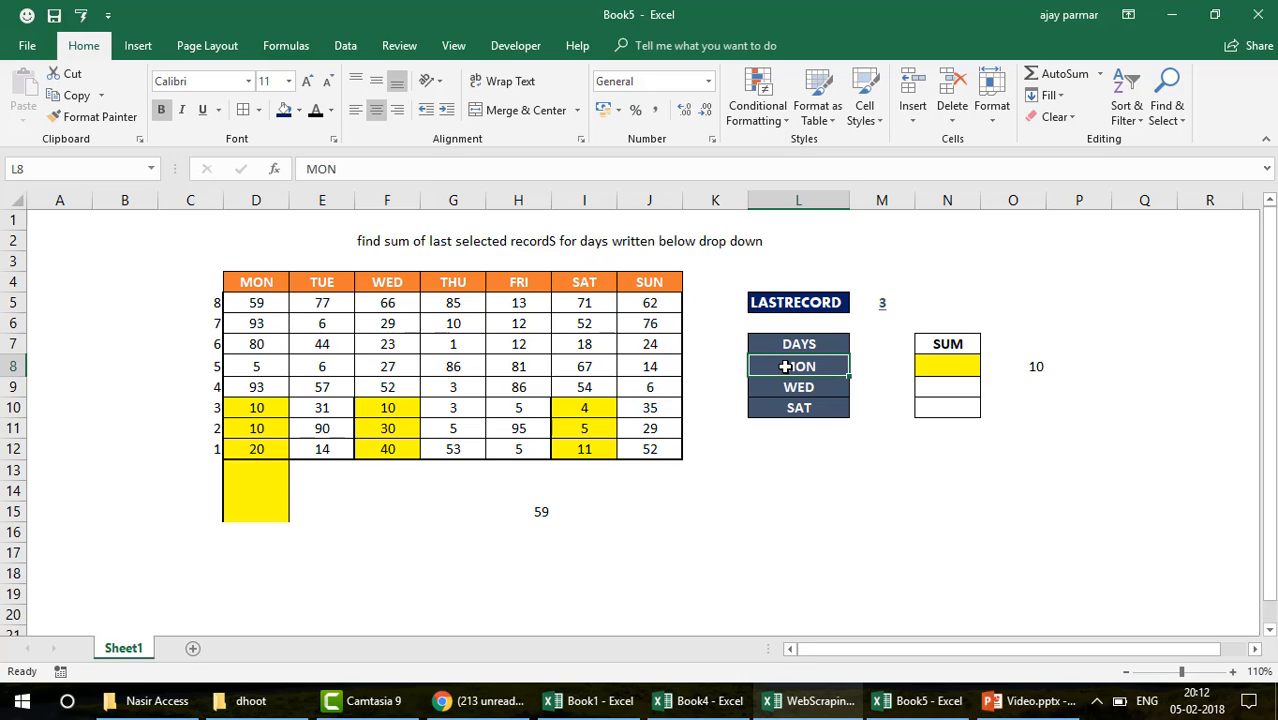
pyautogui.click(97, 528)
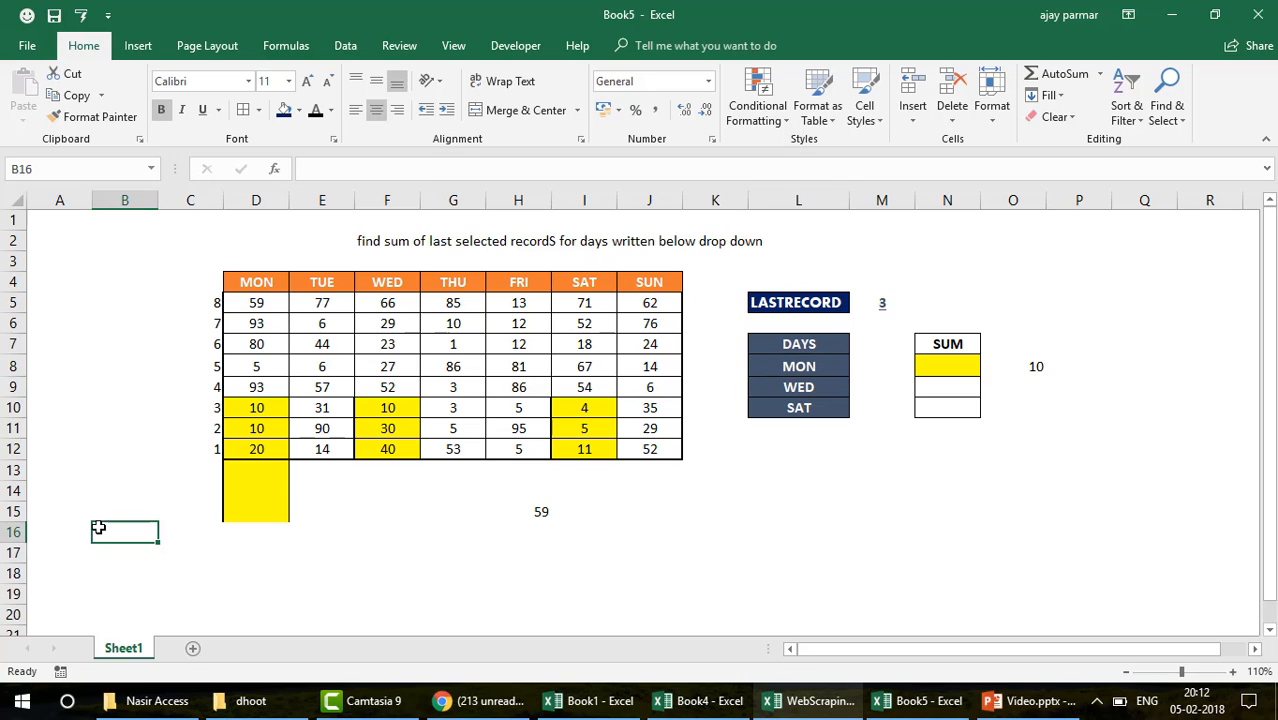
pyautogui.doubleClick(100, 117)
pyautogui.click(260, 470)
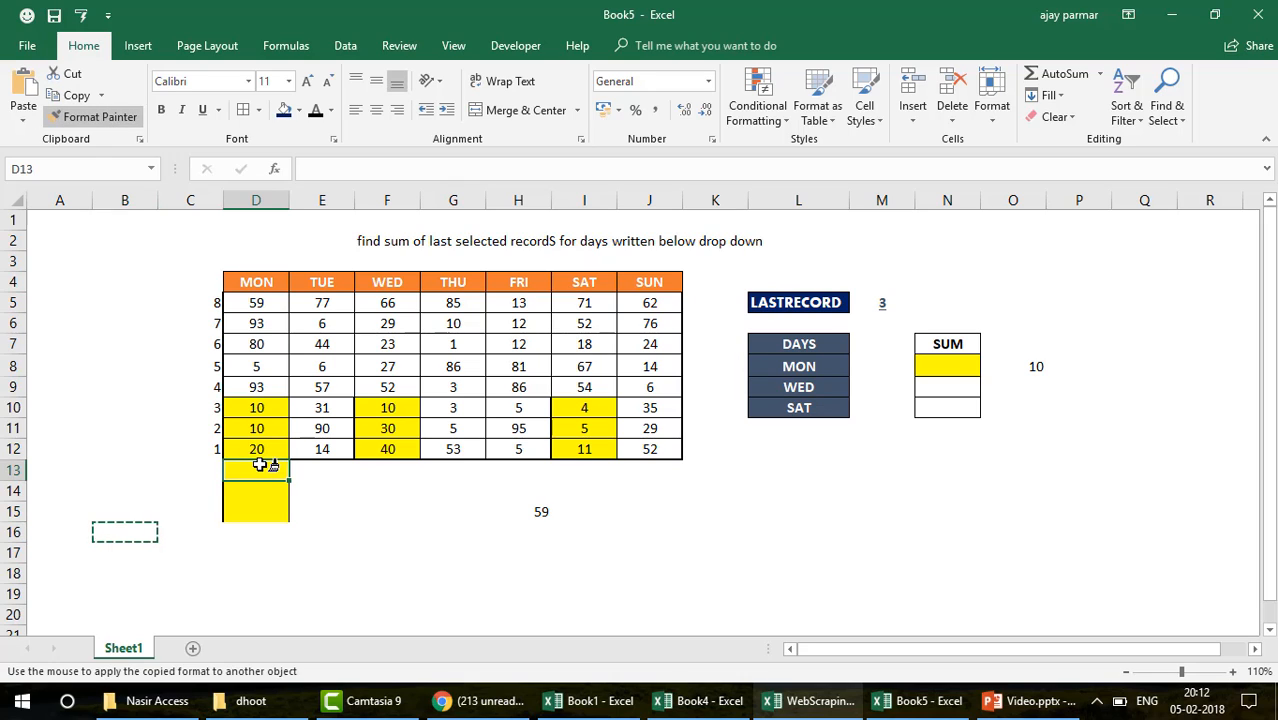
pyautogui.click(258, 490)
pyautogui.click(262, 511)
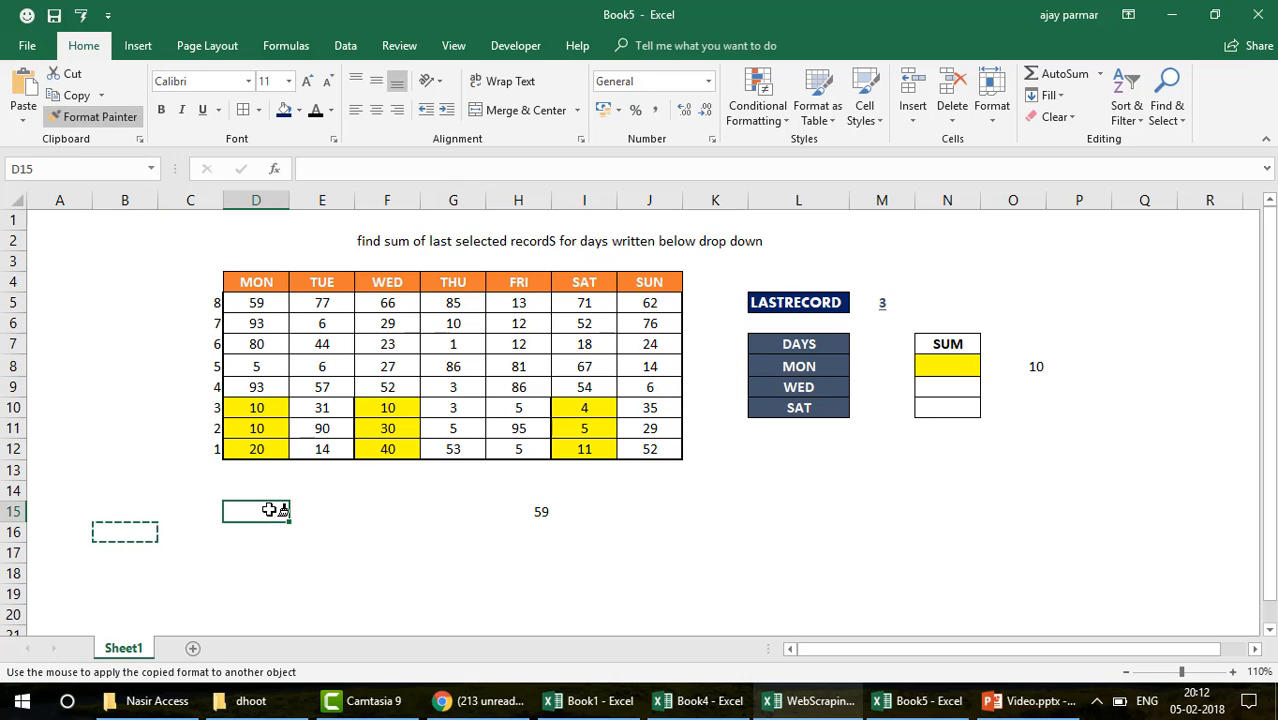
pyautogui.press('Escape')
# Review the cell references used by the OFFSET formula in O8, keeping it as an array formula
pyautogui.click(950, 366)
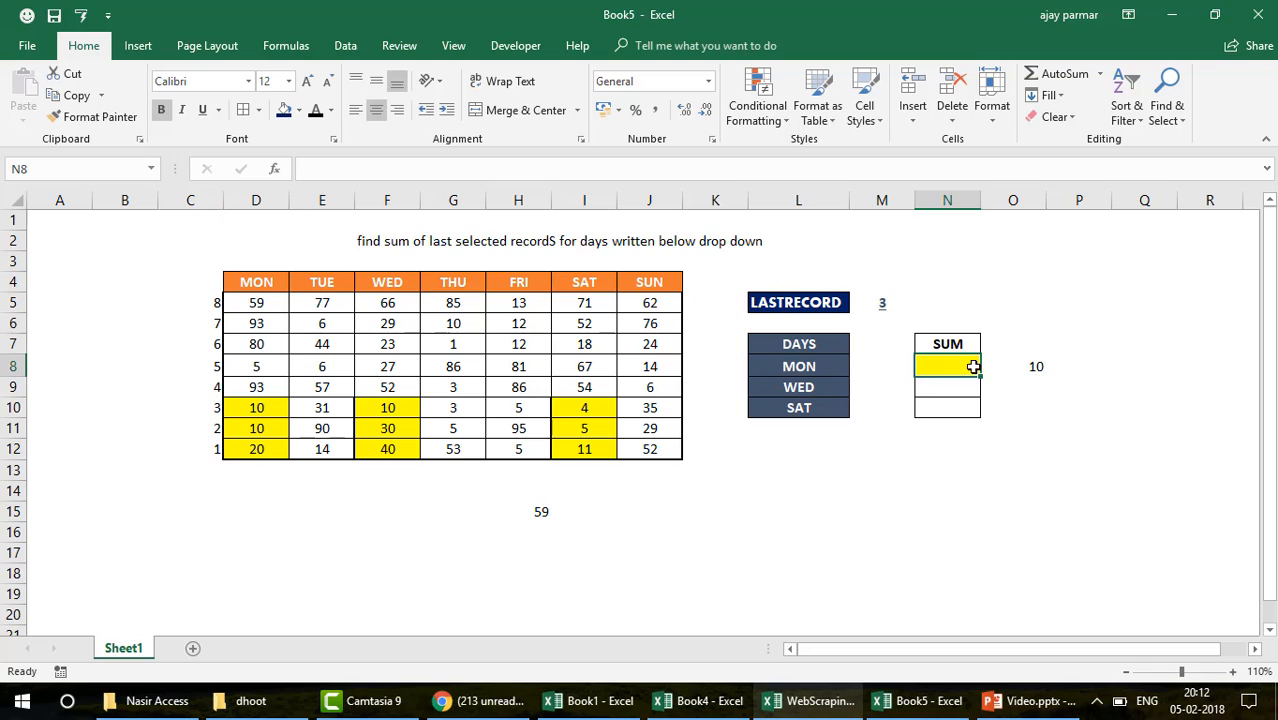
pyautogui.click(1036, 367)
pyautogui.press('F2')
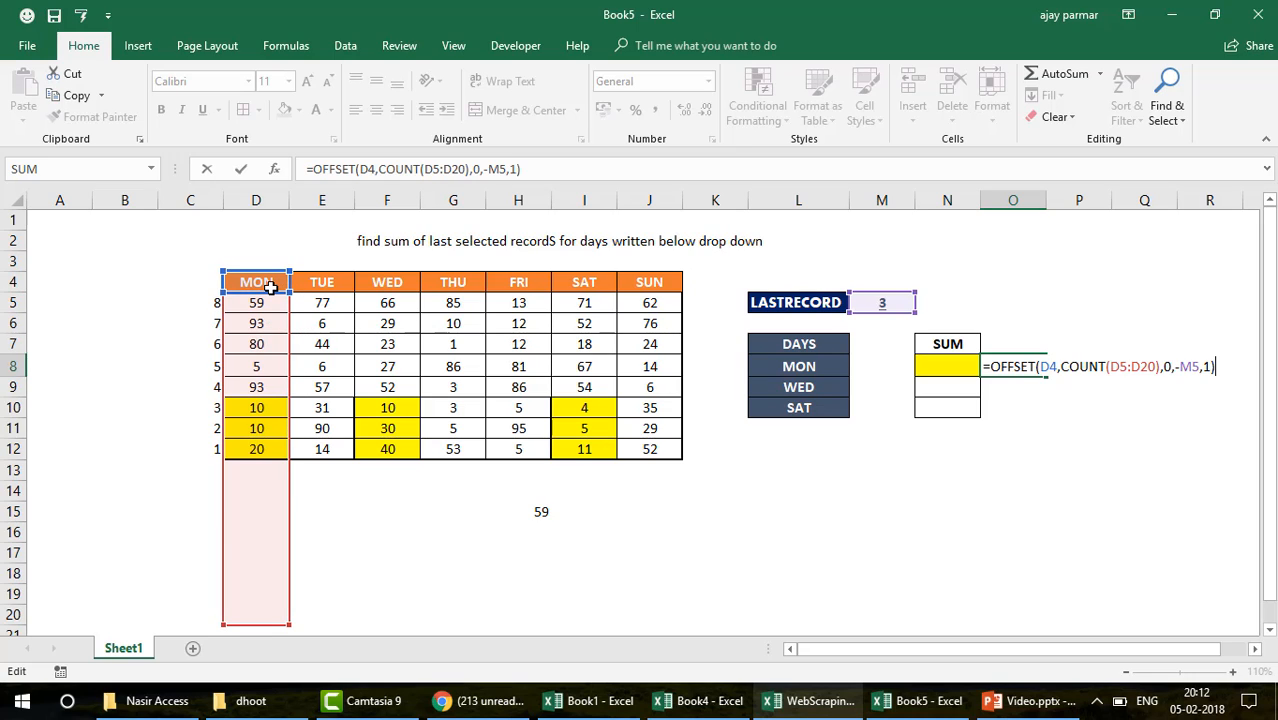
pyautogui.hotkey('ctrl', 'shift', 'Return')
# Change the first listed day in L8 to TUE
pyautogui.click(784, 367)
pyautogui.write('TU')
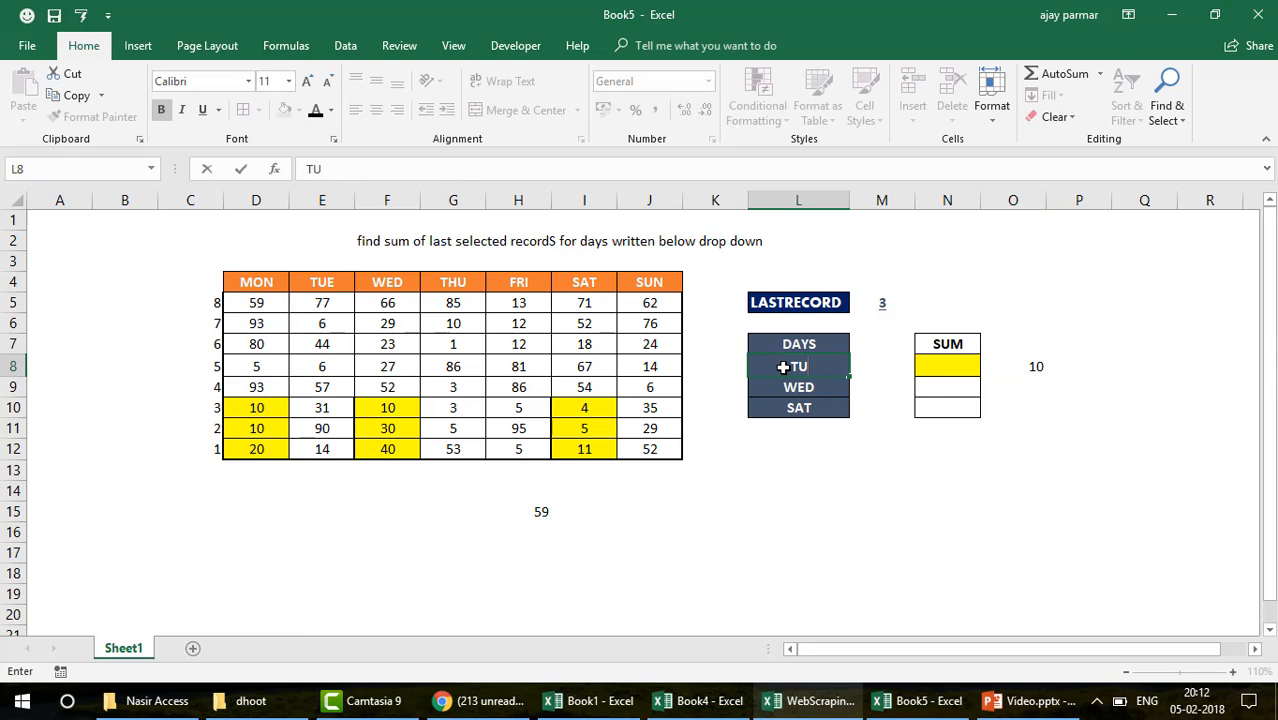
pyautogui.write('E')
pyautogui.press('Return')
# Examine the reference, height, width, cols and rows arguments of the OFFSET formula in O8
pyautogui.press('Up')
pyautogui.press('Up')
pyautogui.press('Right')
pyautogui.press('Right')
pyautogui.press('Right')
pyautogui.press('Down')
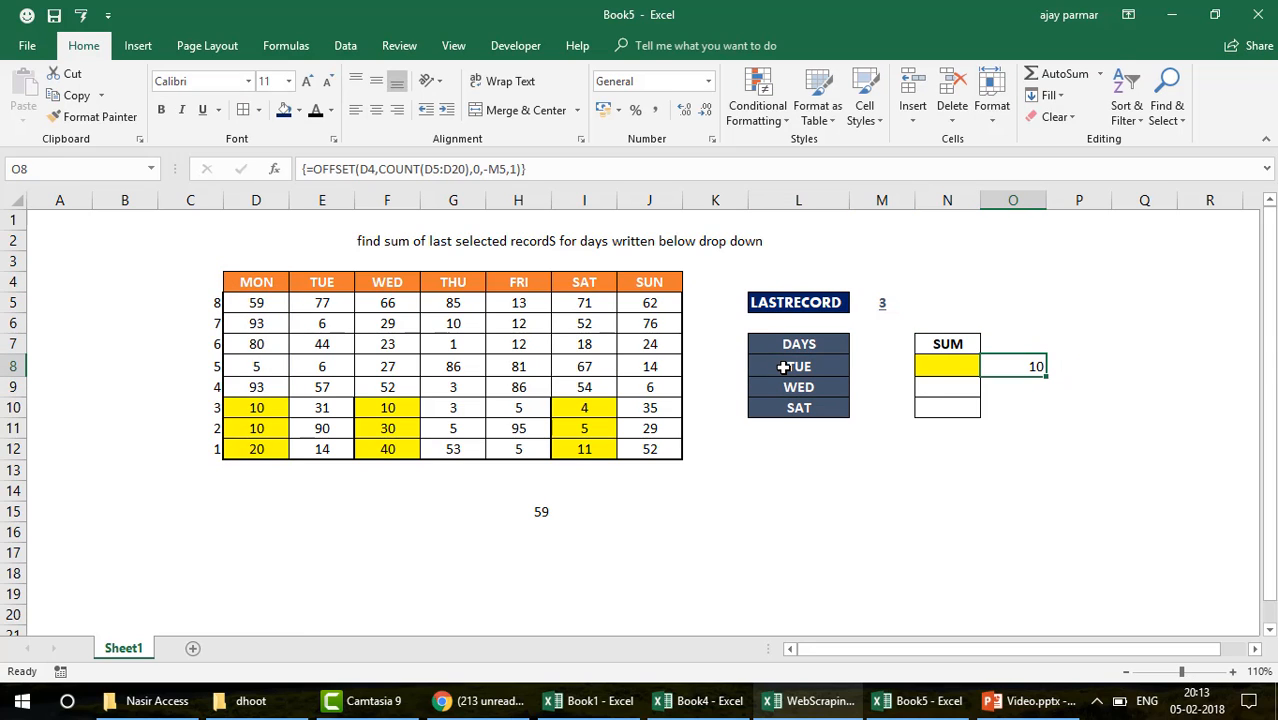
pyautogui.press('F2')
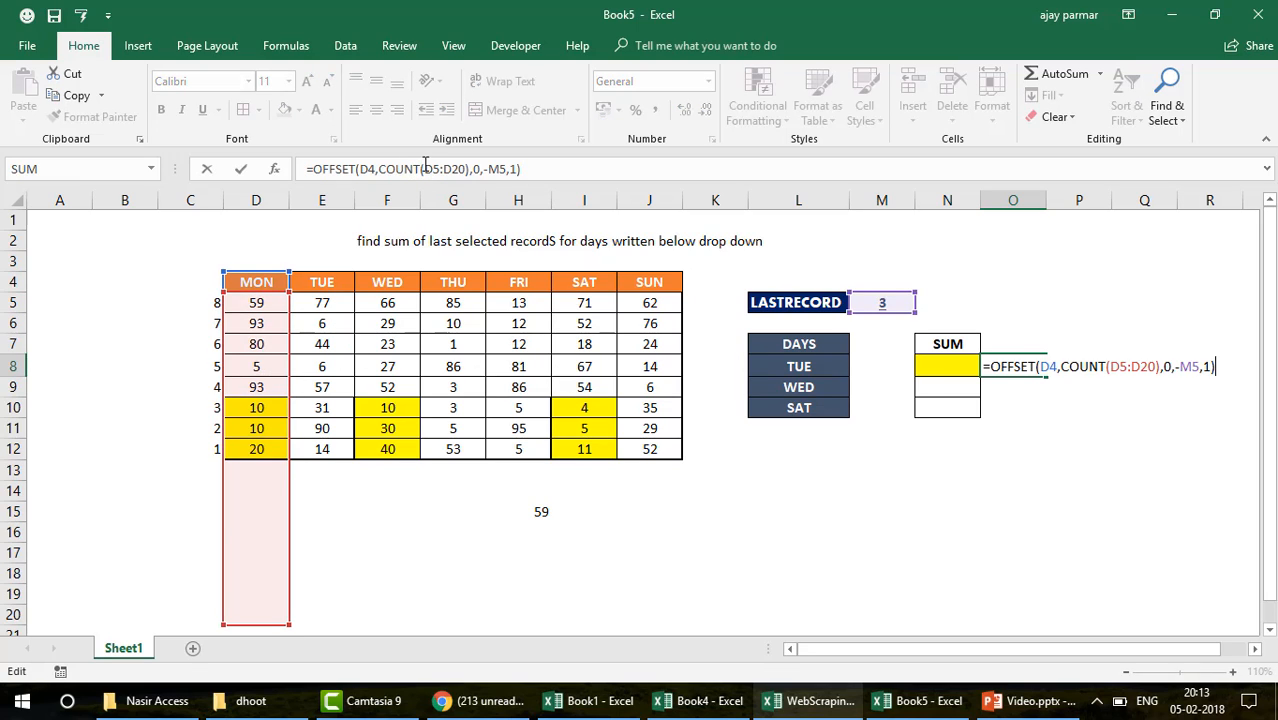
pyautogui.click(370, 170)
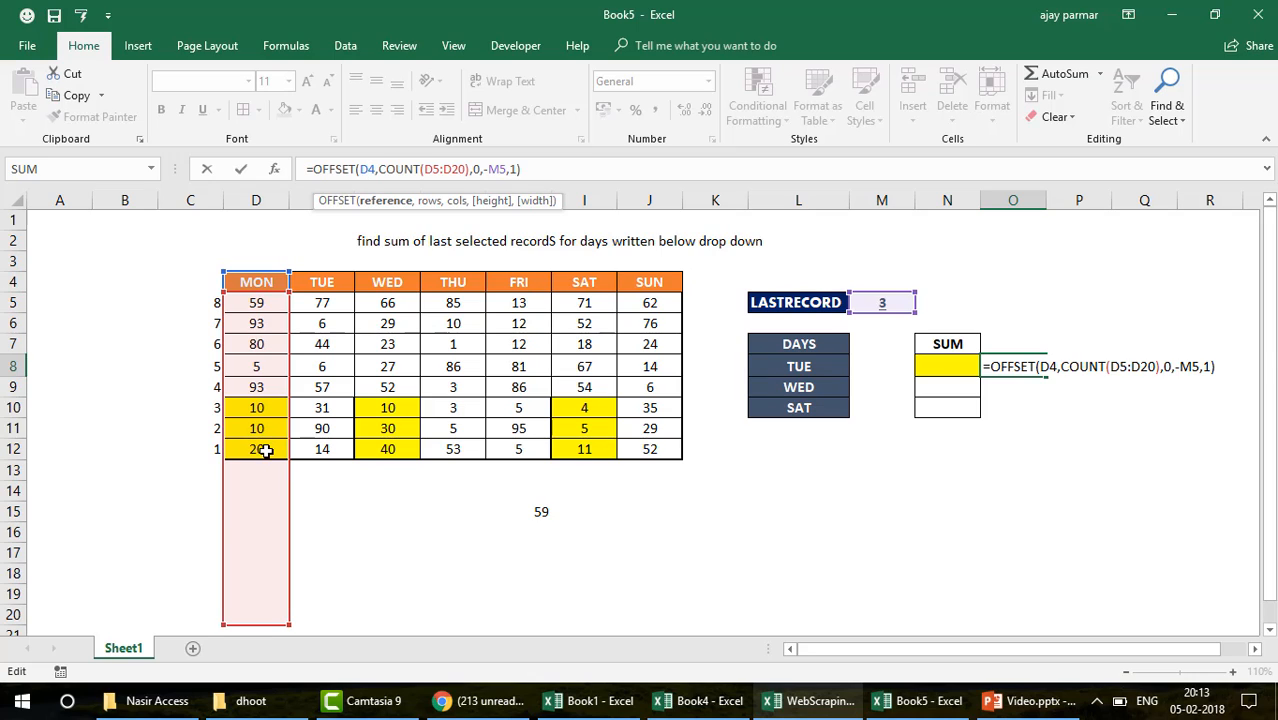
pyautogui.click(500, 169)
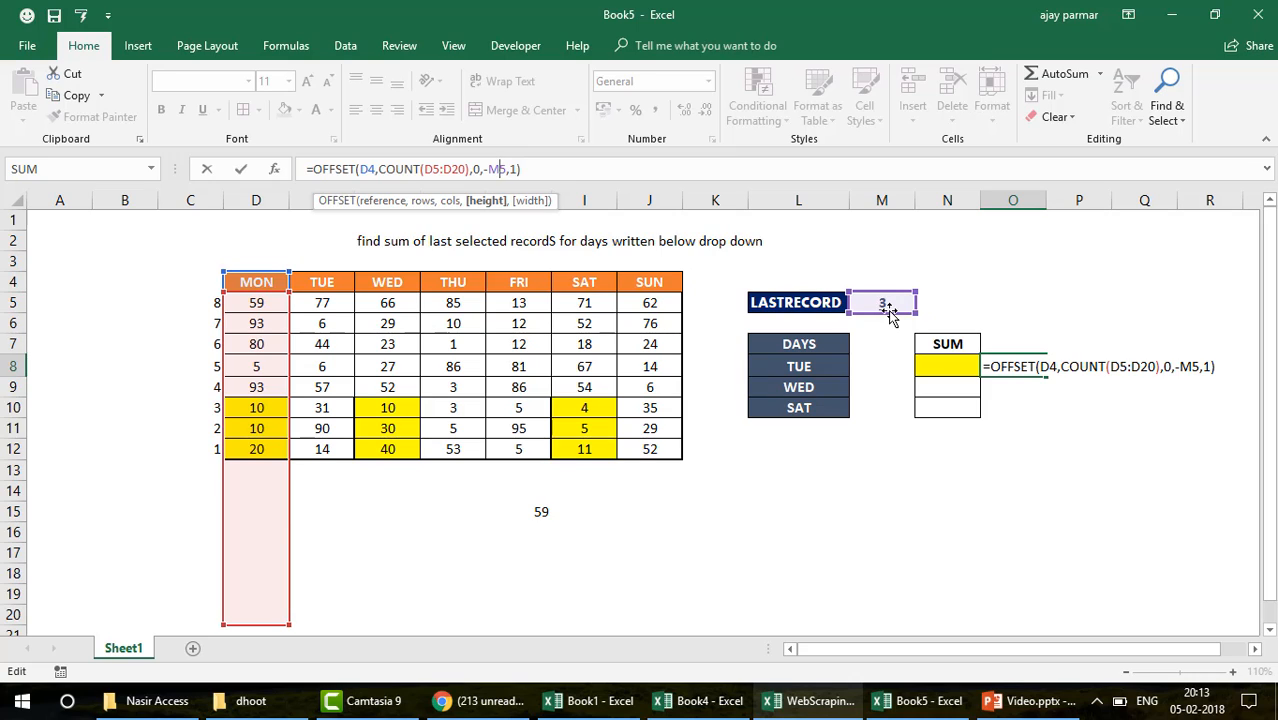
pyautogui.click(518, 169)
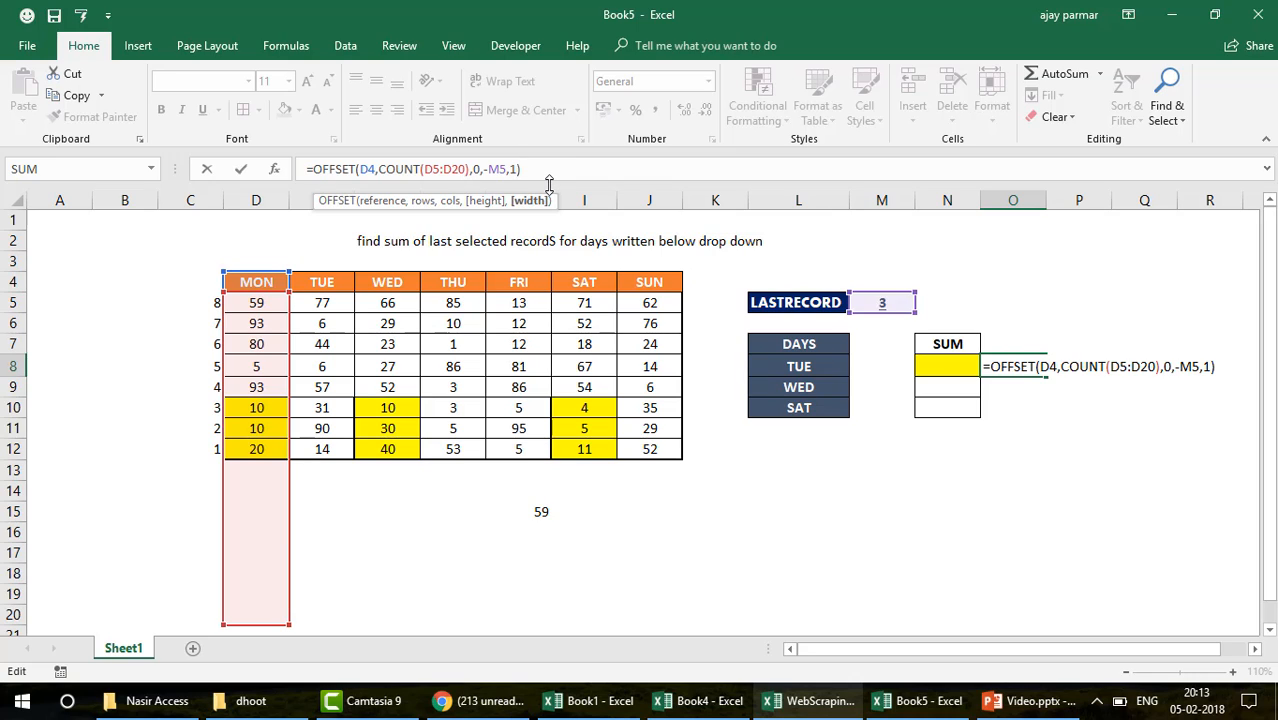
pyautogui.click(477, 170)
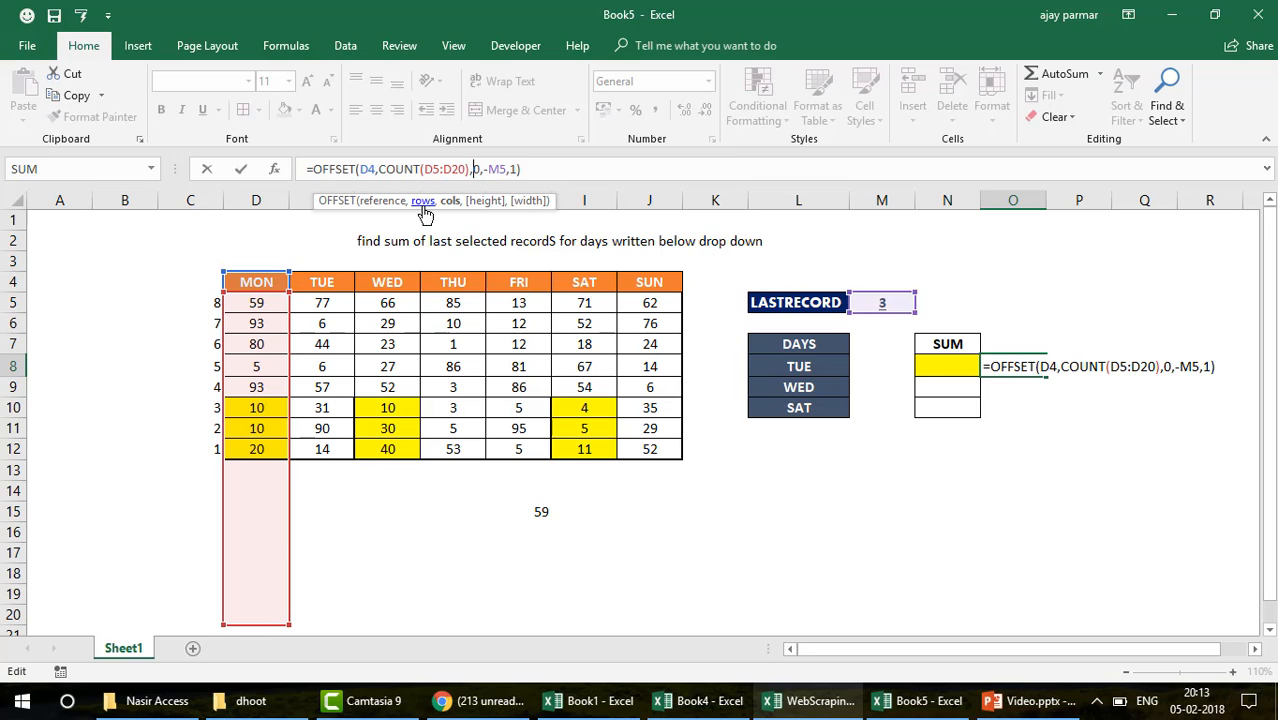
pyautogui.click(387, 168)
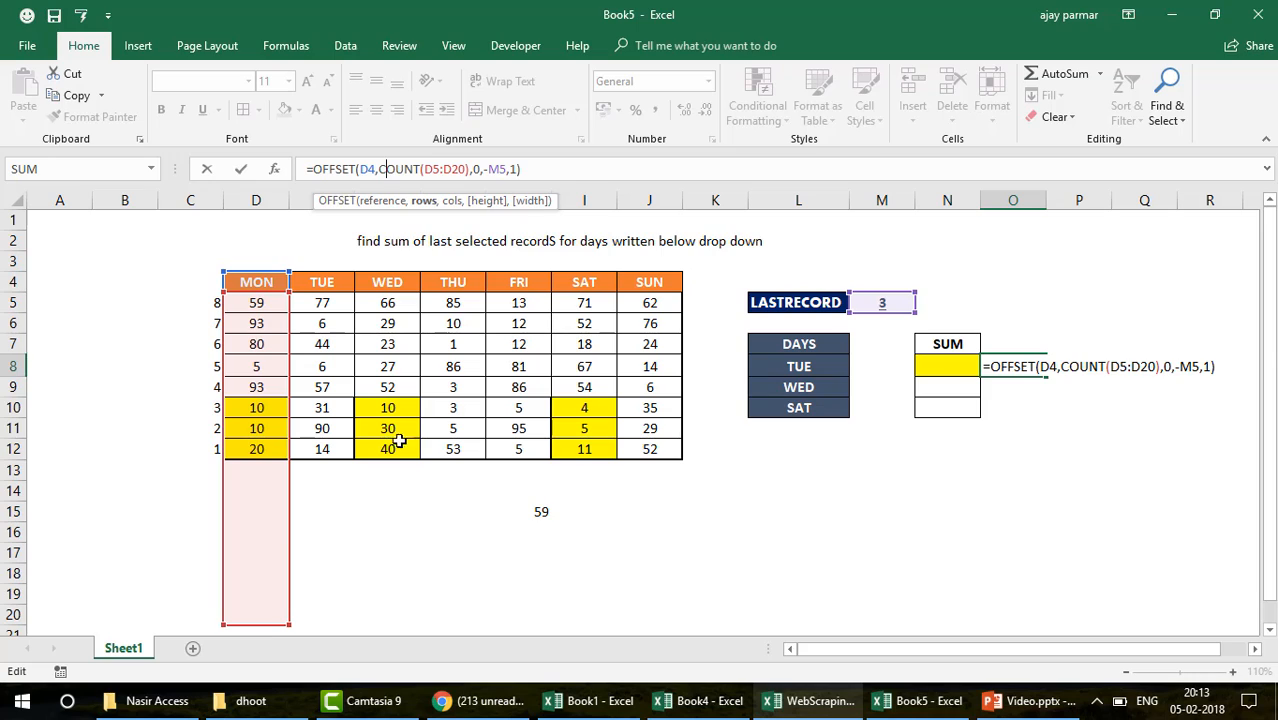
# Replace the cols argument of the OFFSET formula in O8 with MATCH(L8,D4:J4,0)-1 and enter it as an array formula
pyautogui.click(478, 169)
pyautogui.press('BackSpace')
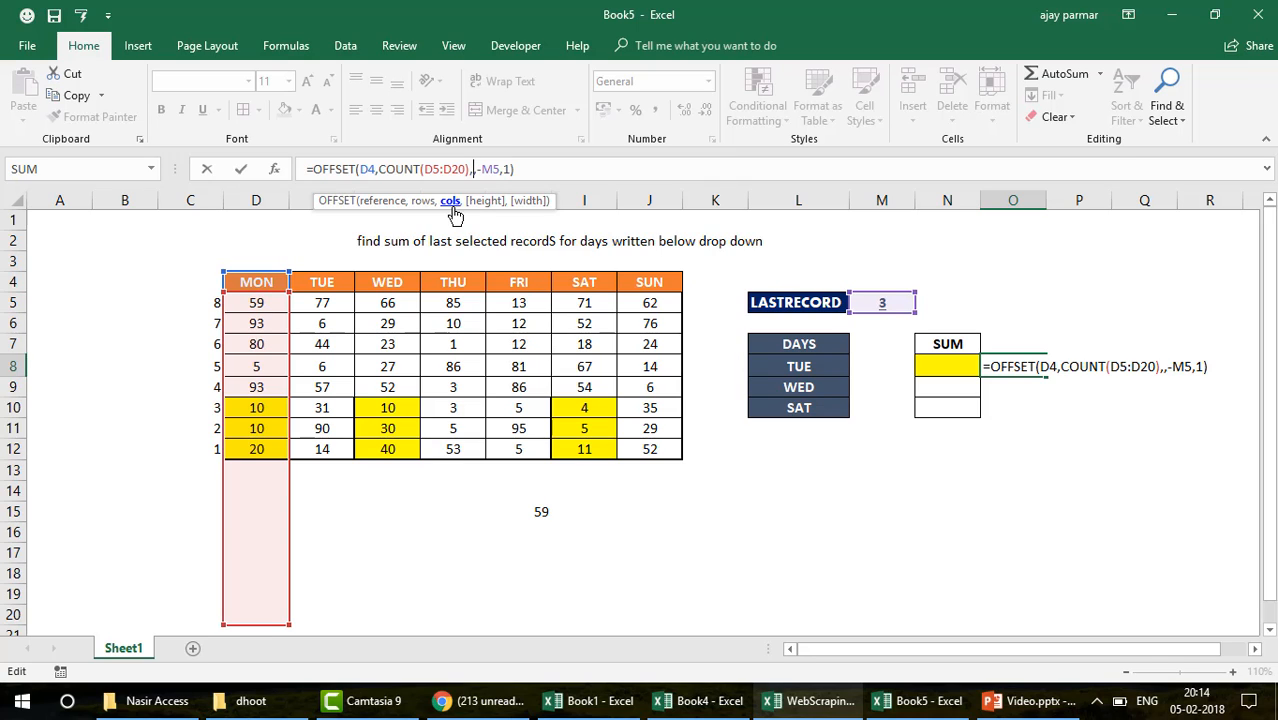
pyautogui.write('MATCH(')
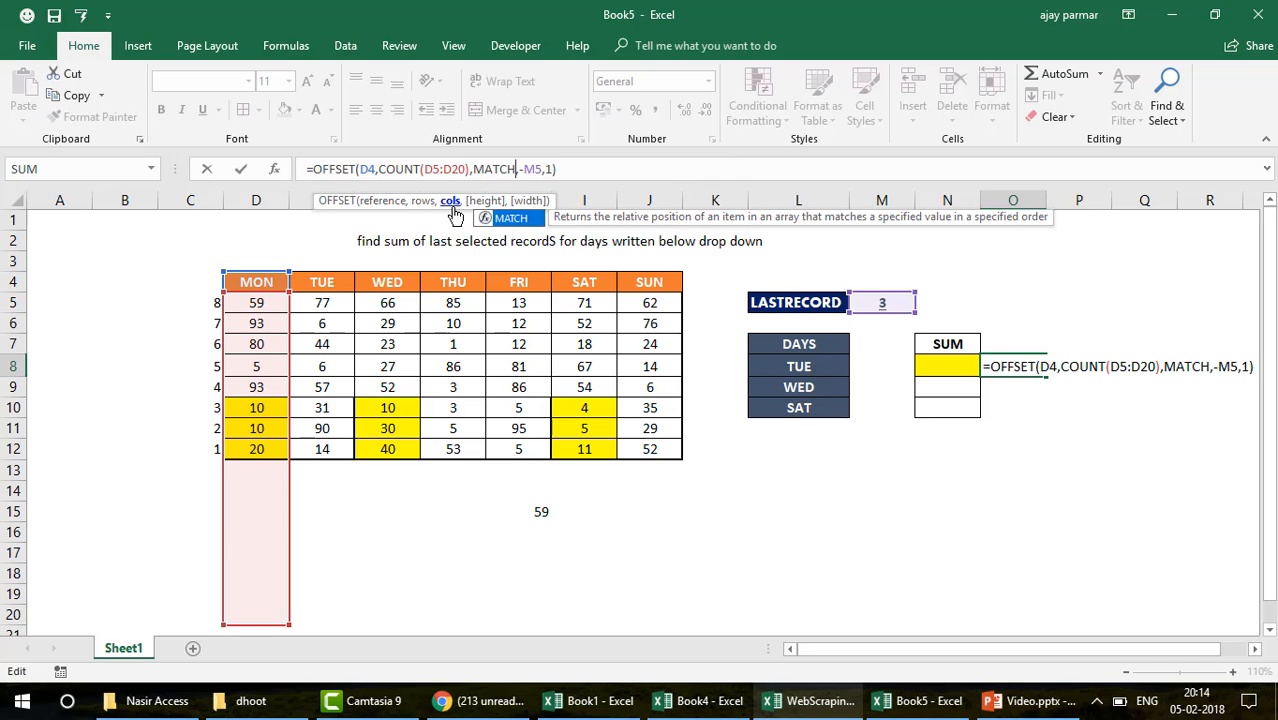
pyautogui.click(820, 364)
pyautogui.write(',')
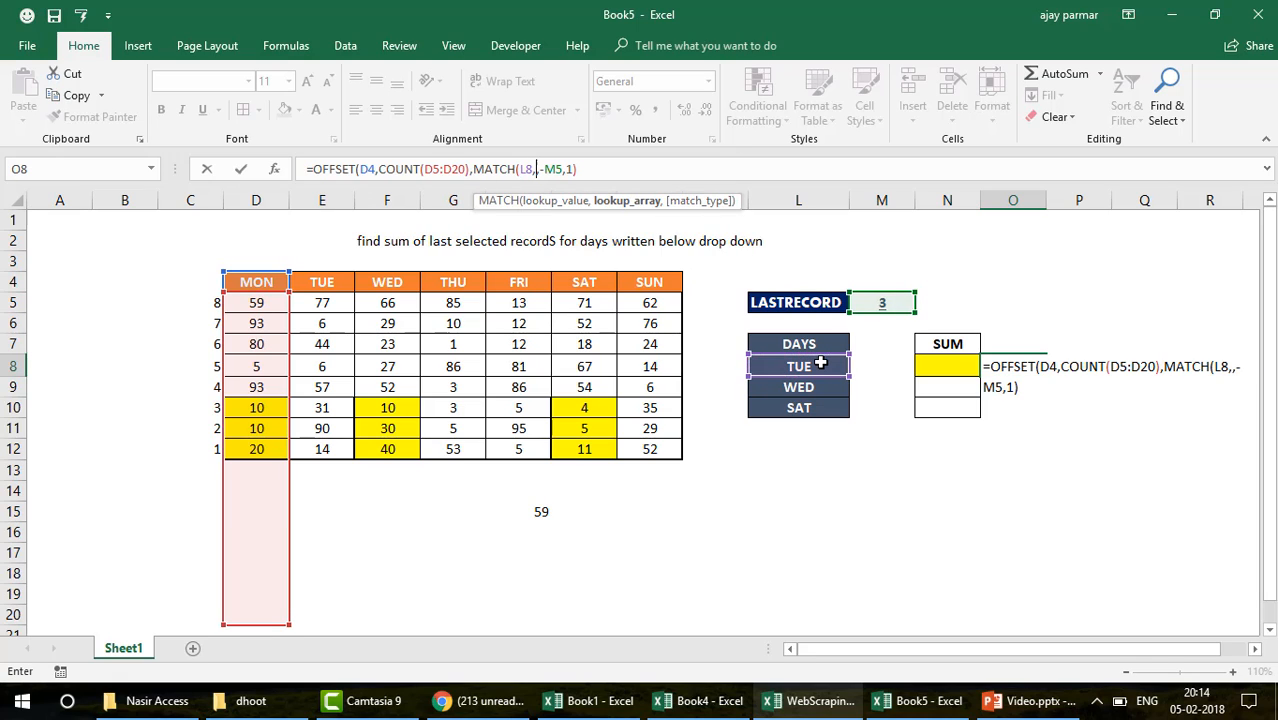
pyautogui.click(258, 281)
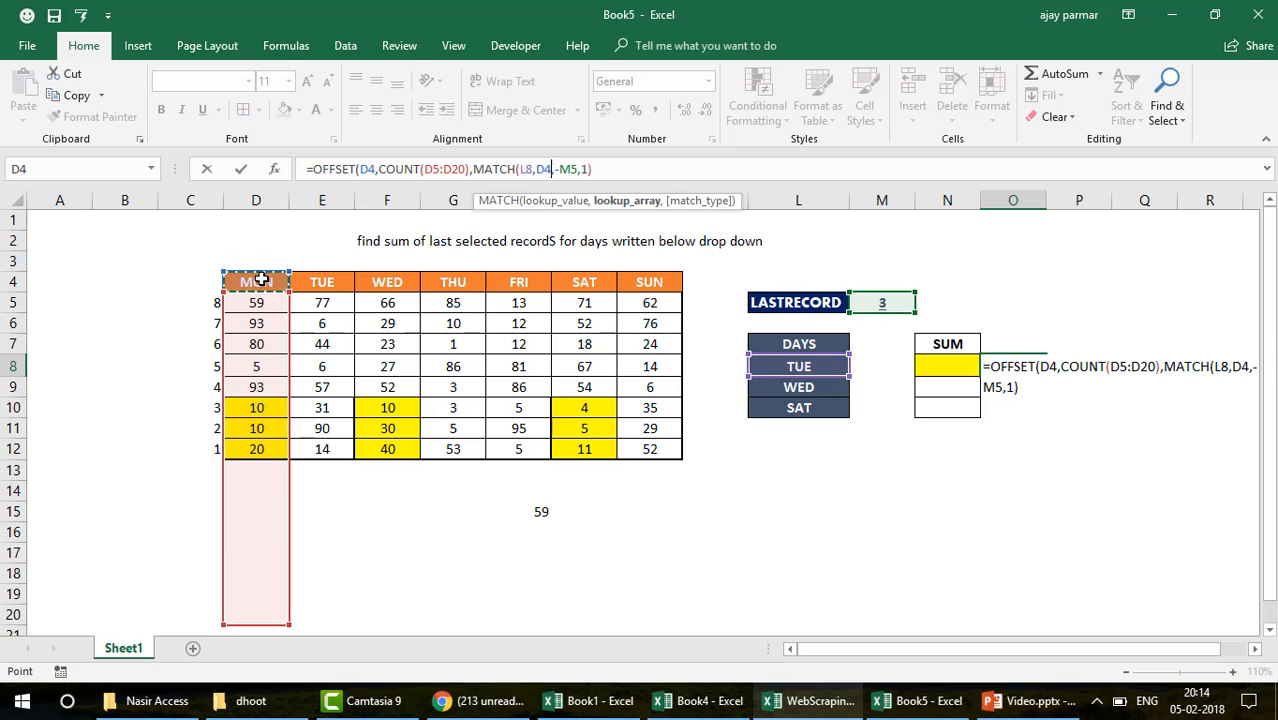
pyautogui.moveTo(607, 293); pyautogui.dragTo(663, 283)
pyautogui.write(',0)')
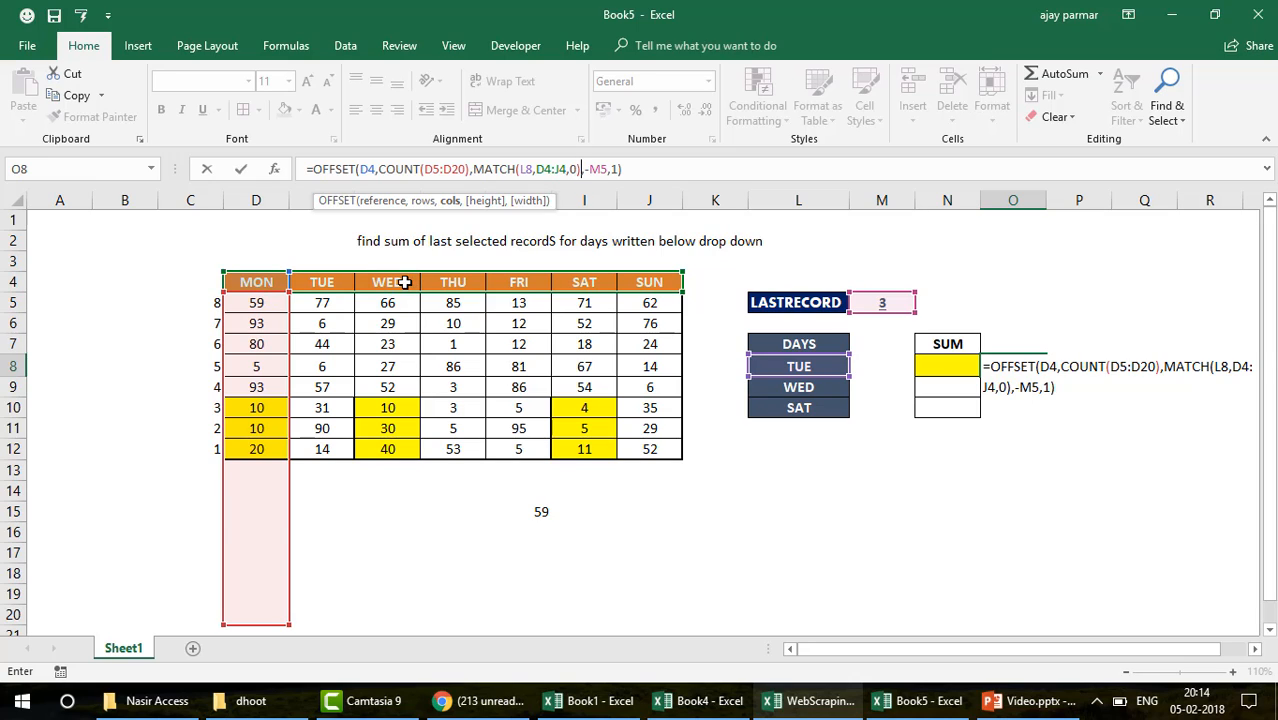
pyautogui.write('-1')
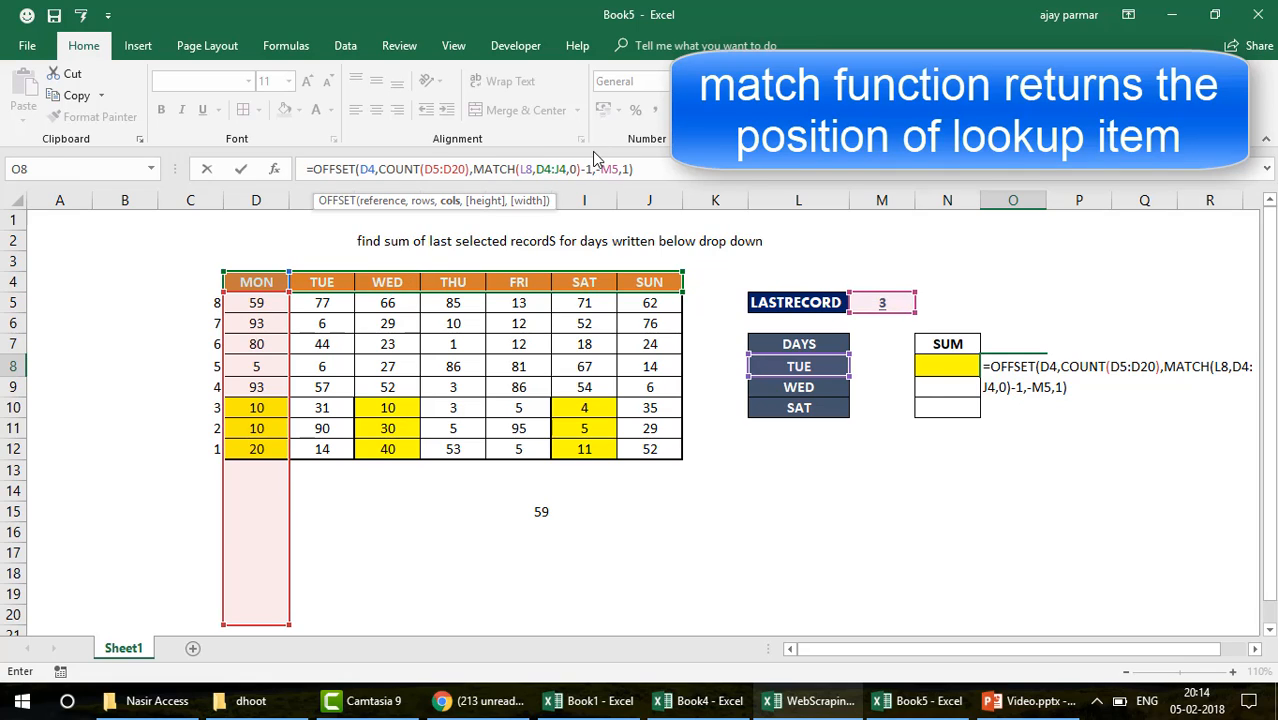
pyautogui.hotkey('ctrl', 'shift', 'Return')
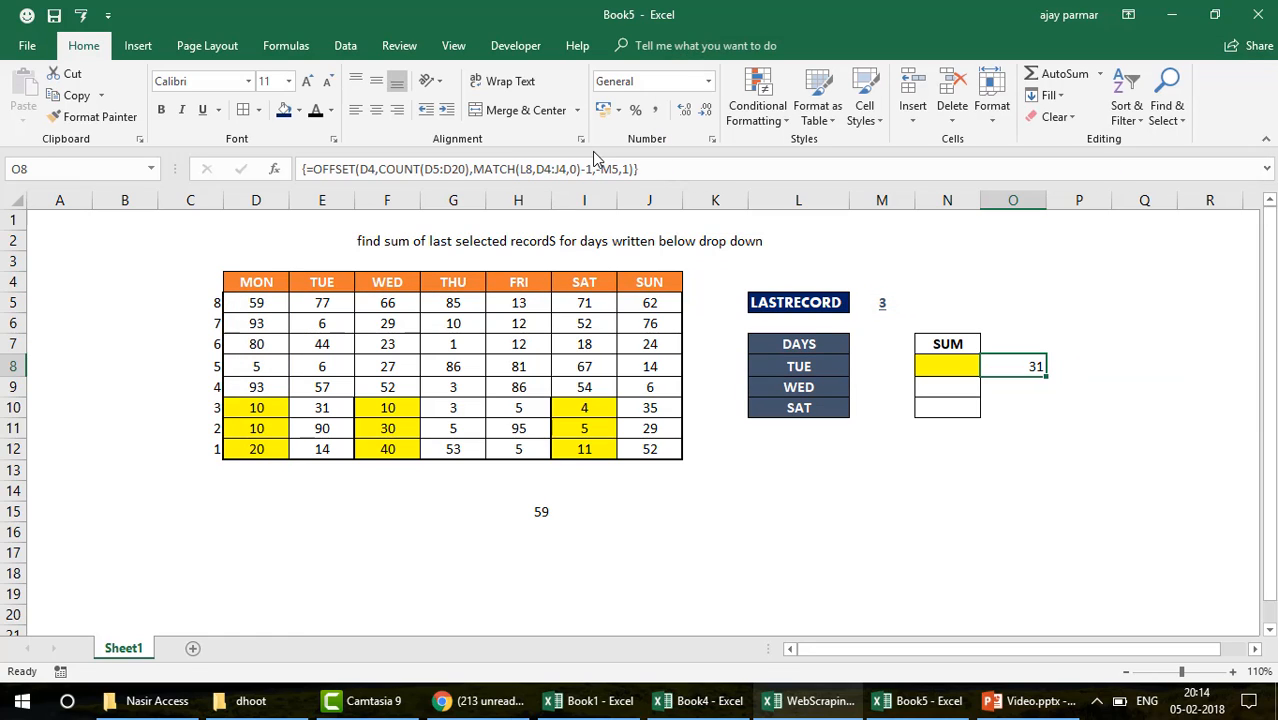
# Evaluate the whole OFFSET expression in O8 to preview its array, leaving the formula as it is
pyautogui.click(317, 171)
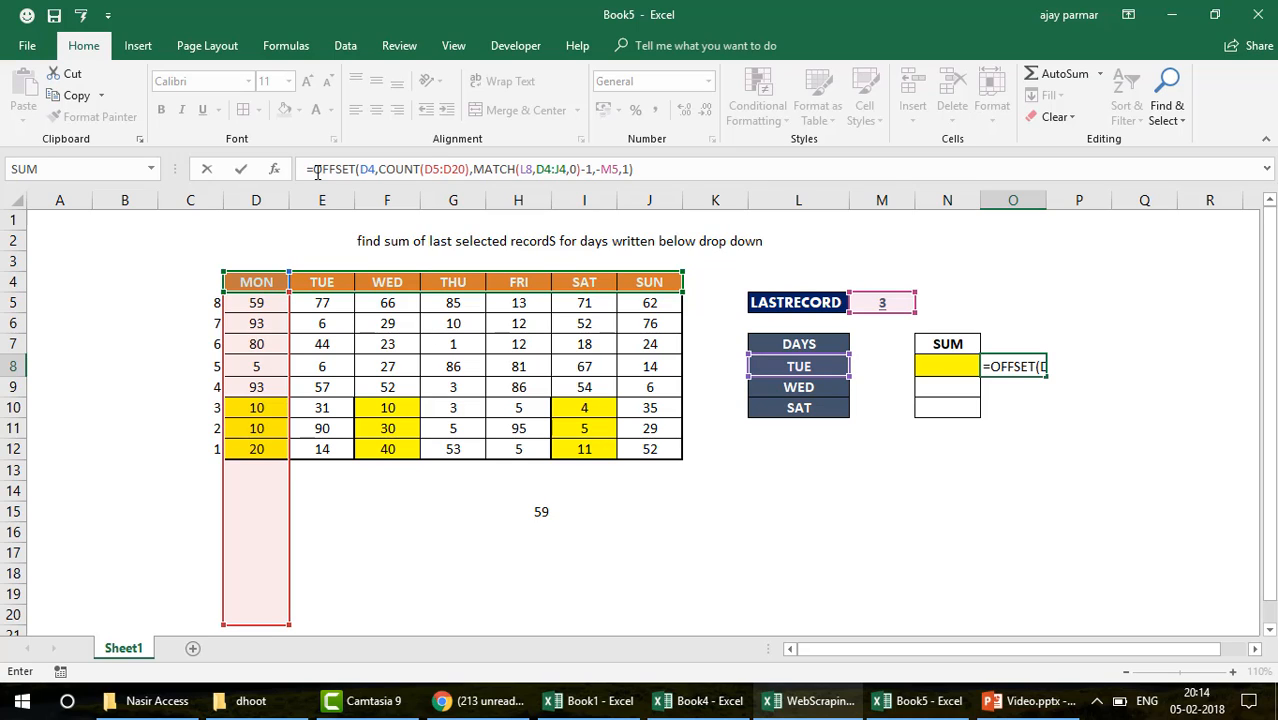
pyautogui.hotkey('shift', 'End')
pyautogui.press('F9')
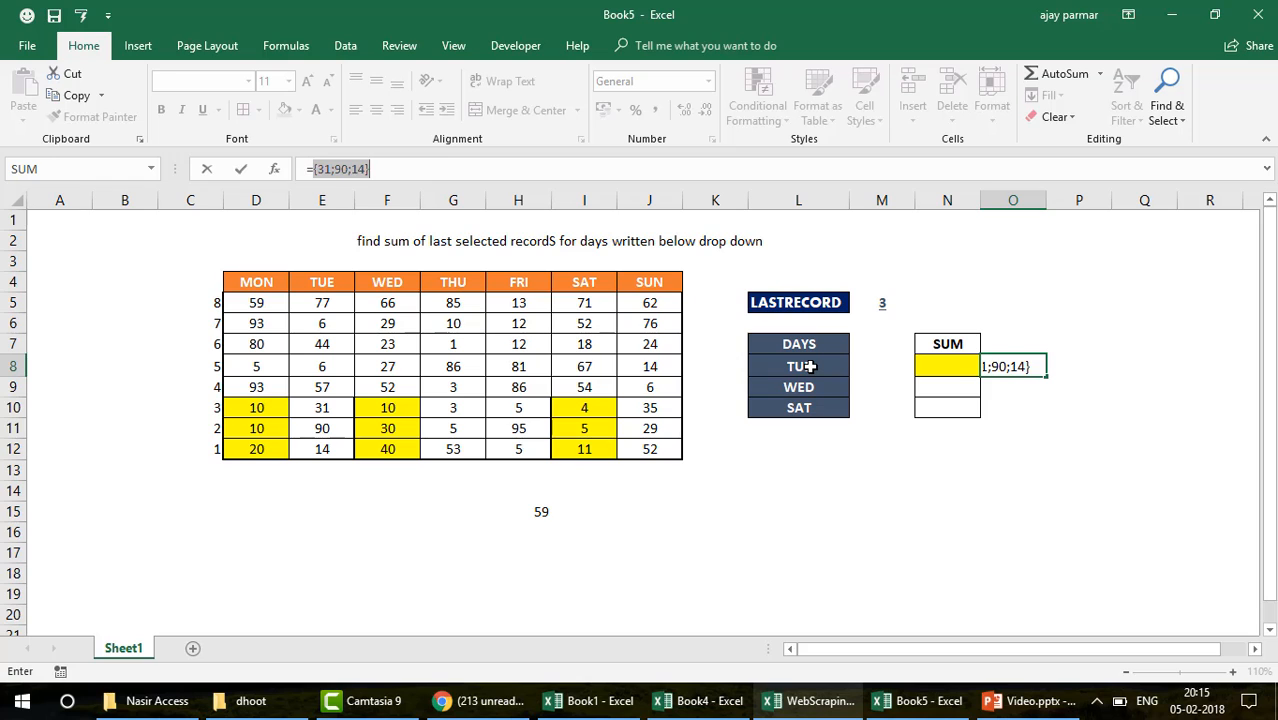
pyautogui.press('Escape')
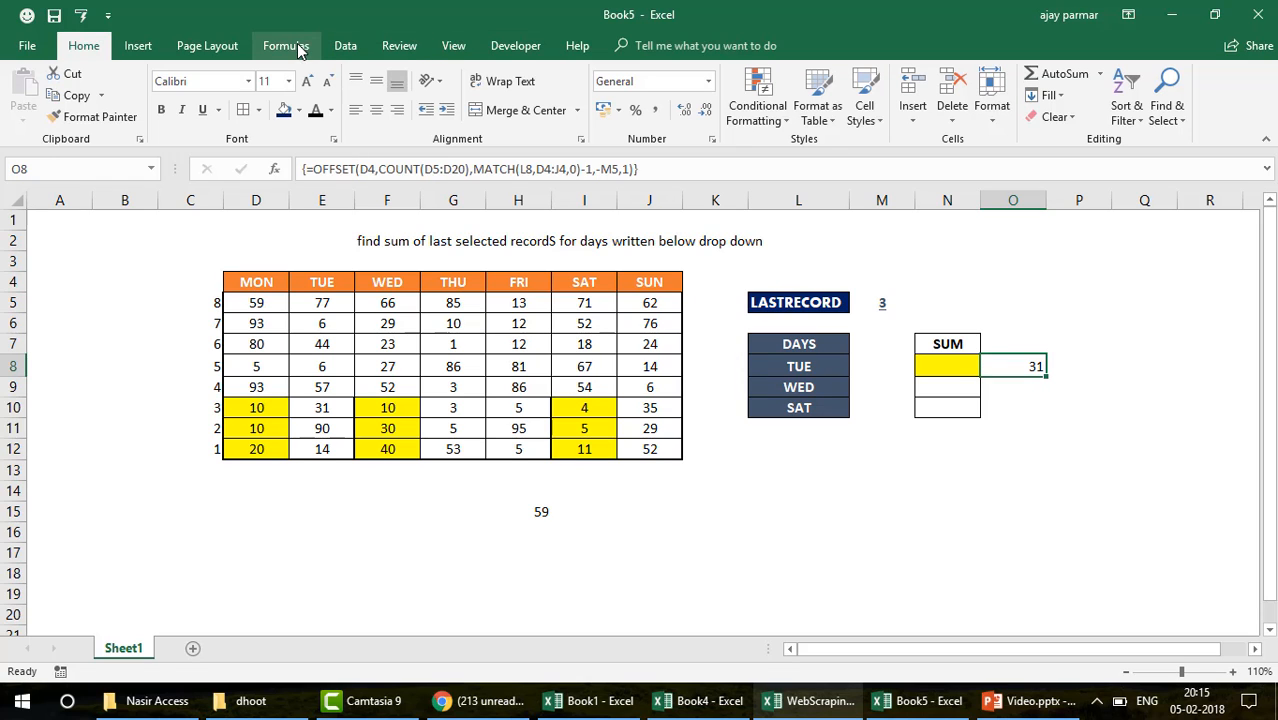
# Run Evaluate Formula on O8, working through its COUNT, MATCH and M5 parts until the final result, and close the evaluation
pyautogui.click(300, 46)
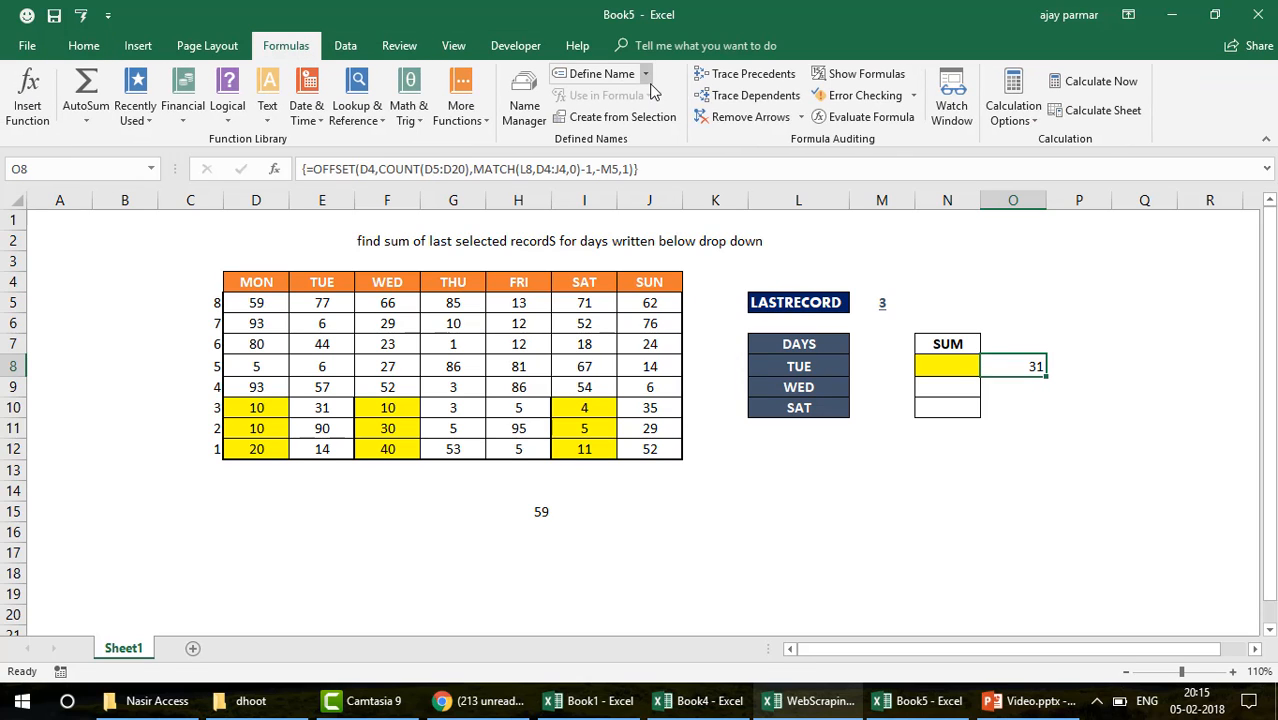
pyautogui.click(863, 123)
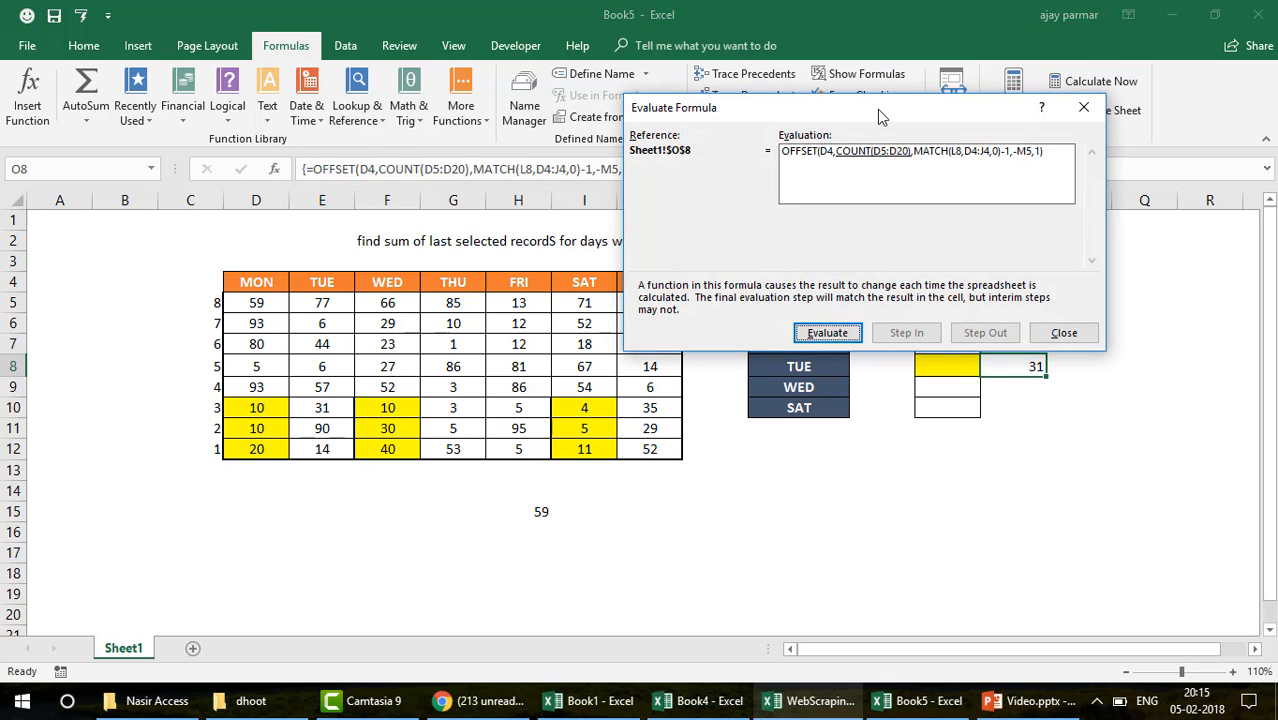
pyautogui.moveTo(885, 107); pyautogui.dragTo(880, 32)
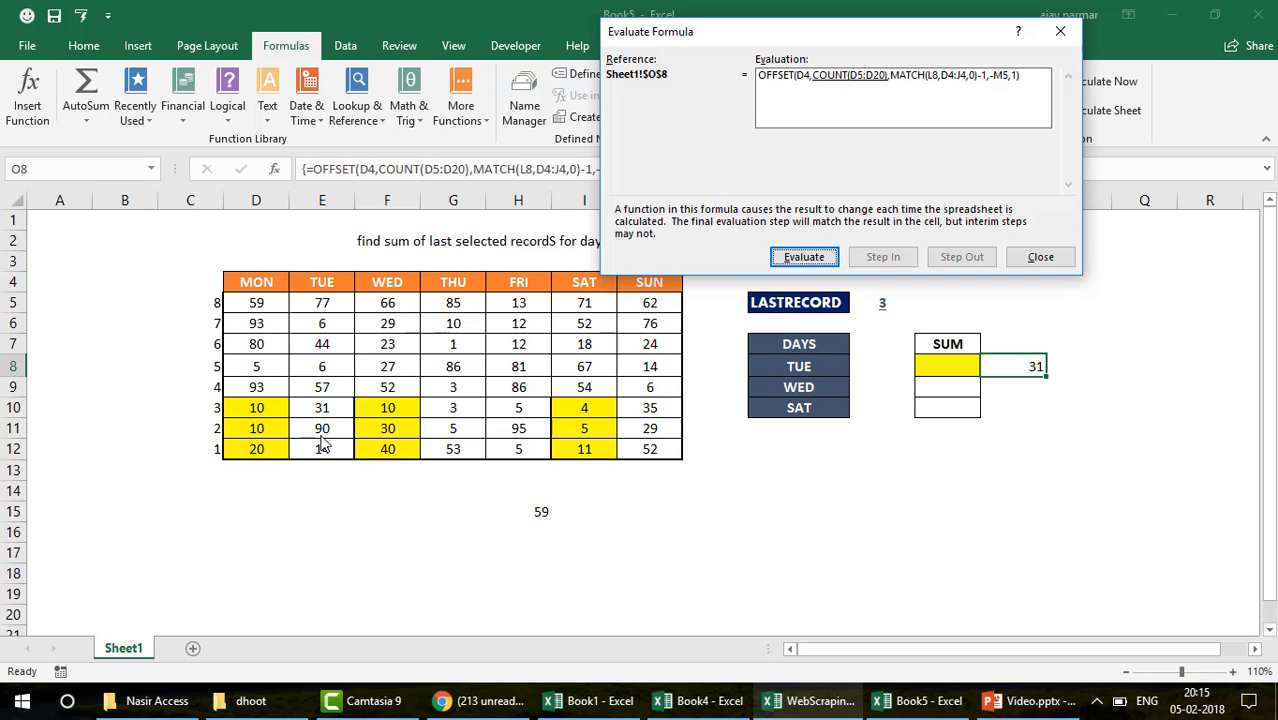
pyautogui.click(820, 262)
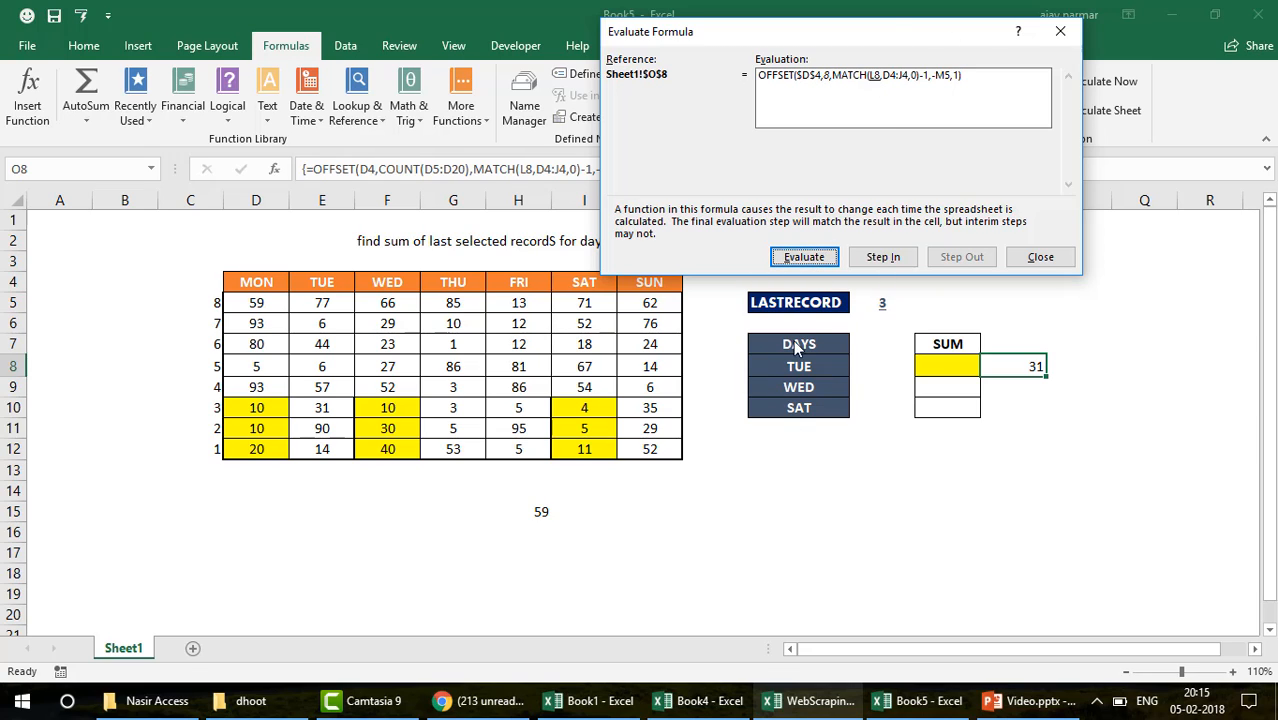
pyautogui.click(804, 257)
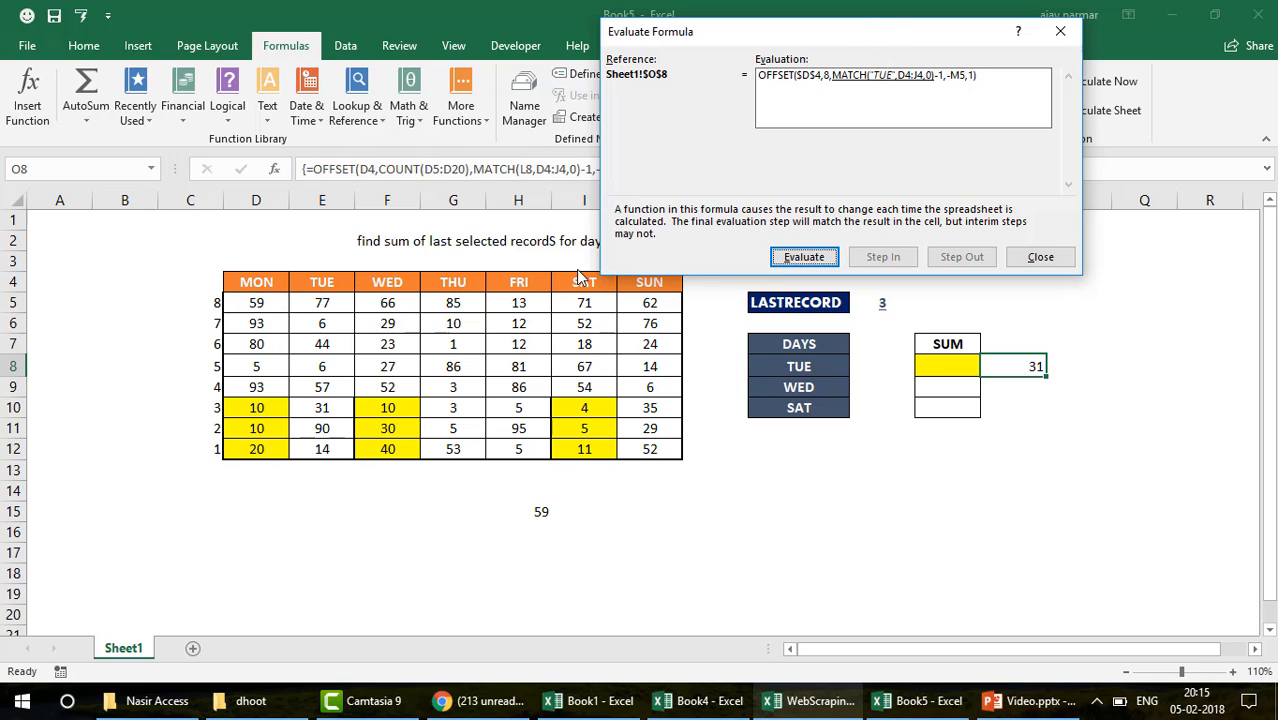
pyautogui.click(804, 258)
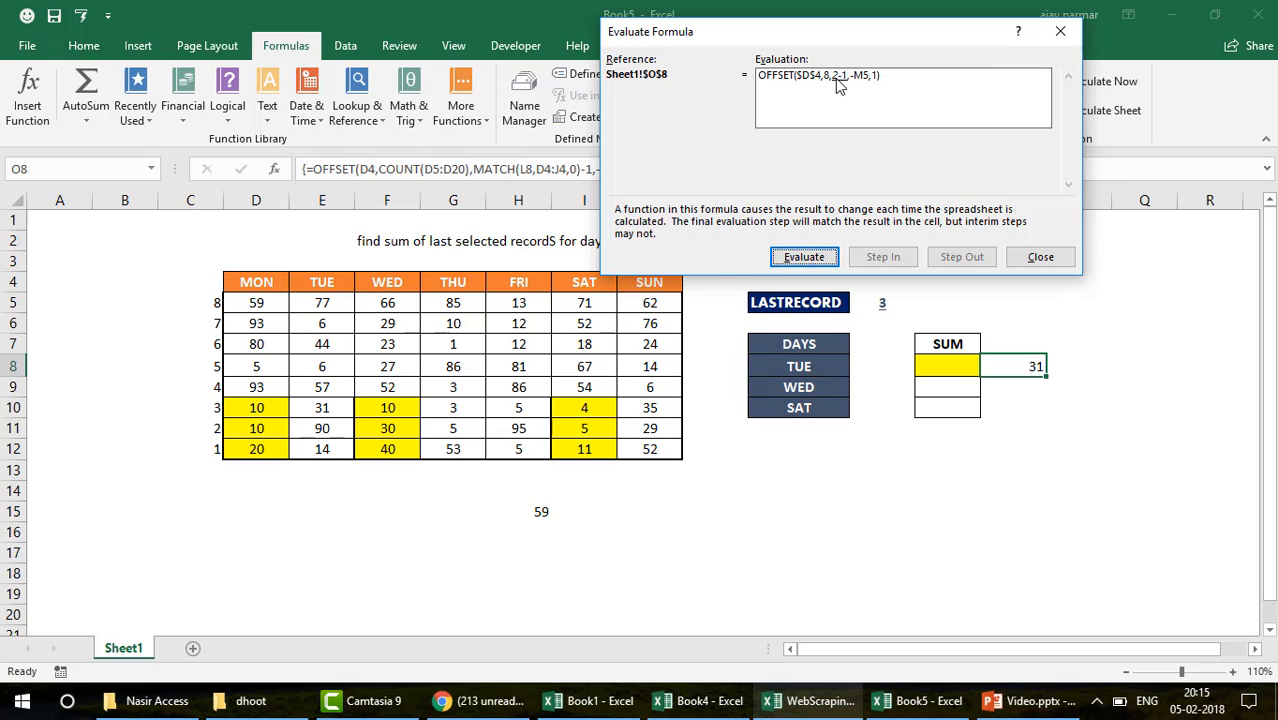
pyautogui.click(802, 258)
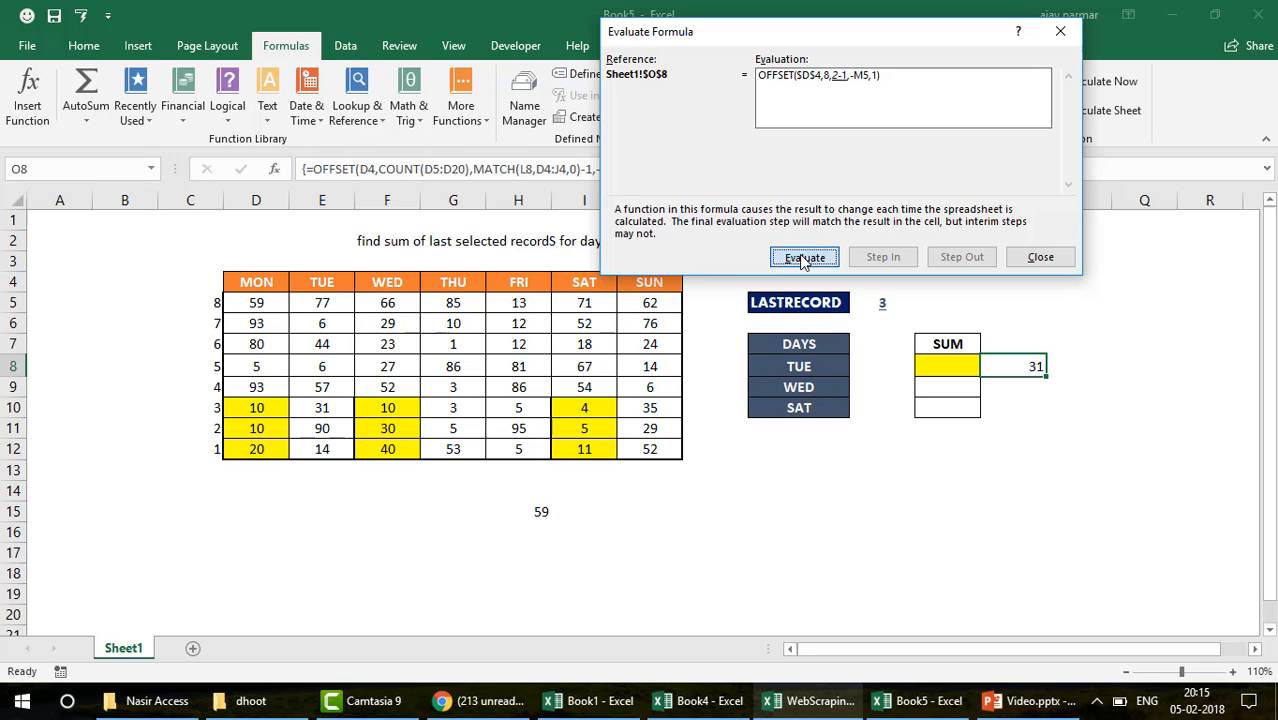
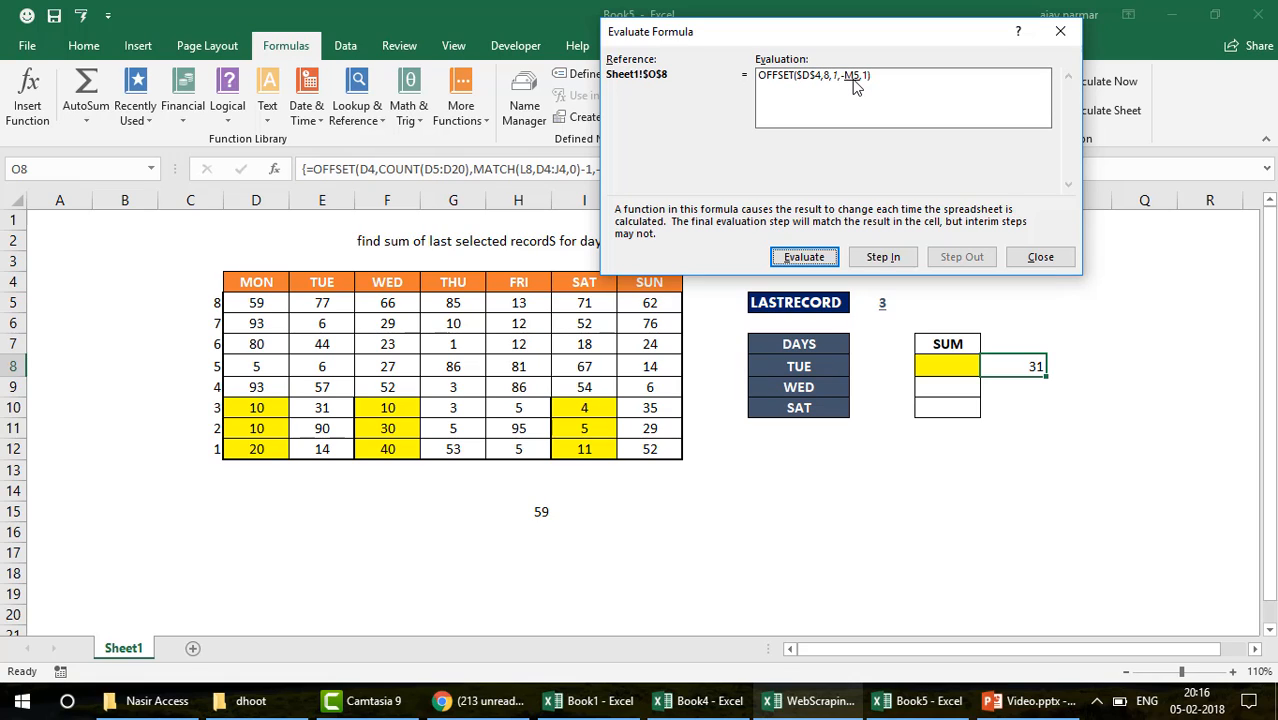
pyautogui.click(812, 258)
pyautogui.click(812, 258)
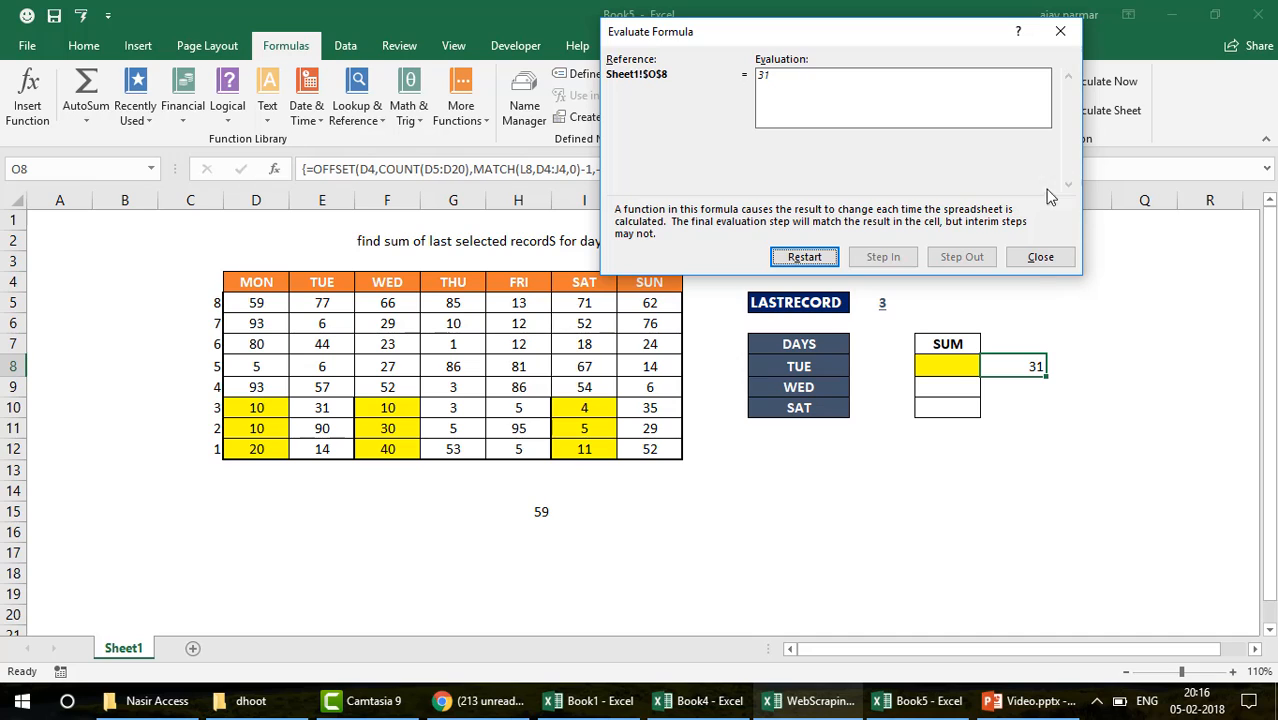
pyautogui.click(1051, 256)
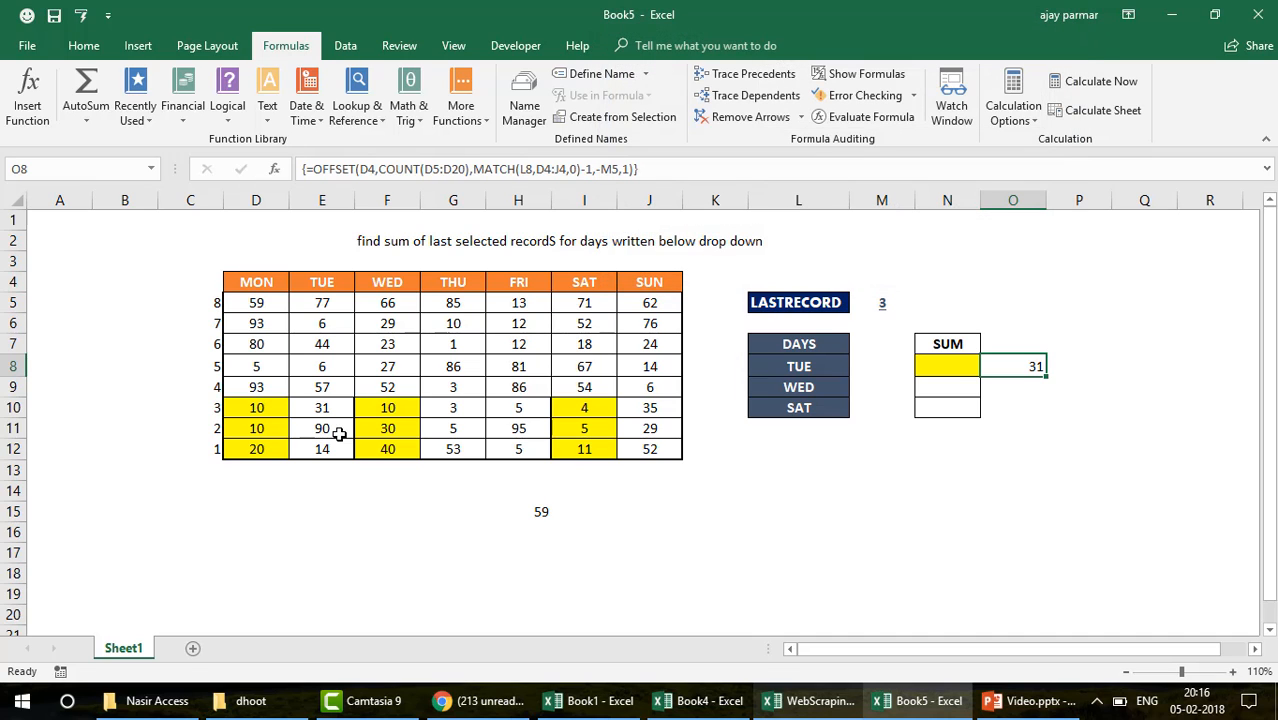
# Change the first listed day in L8 to SUN and compare O8 with the SUN record in J10
pyautogui.click(821, 364)
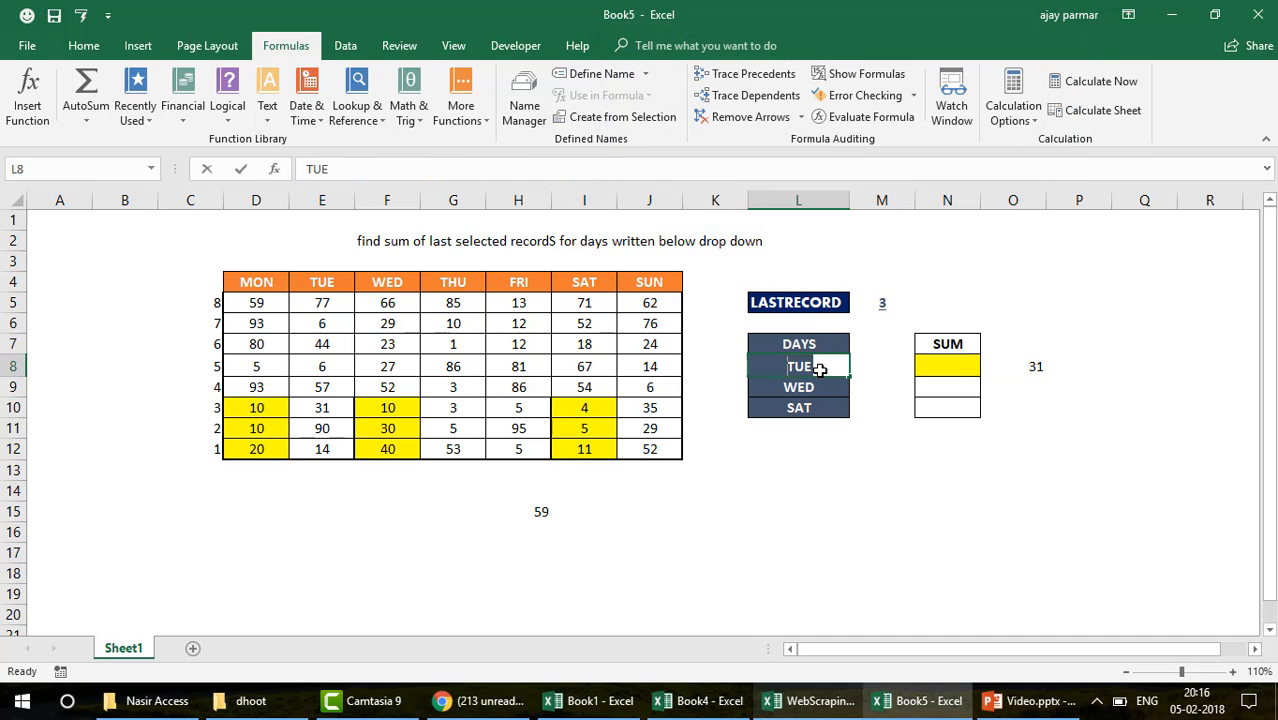
pyautogui.write('SUN')
pyautogui.press('Return')
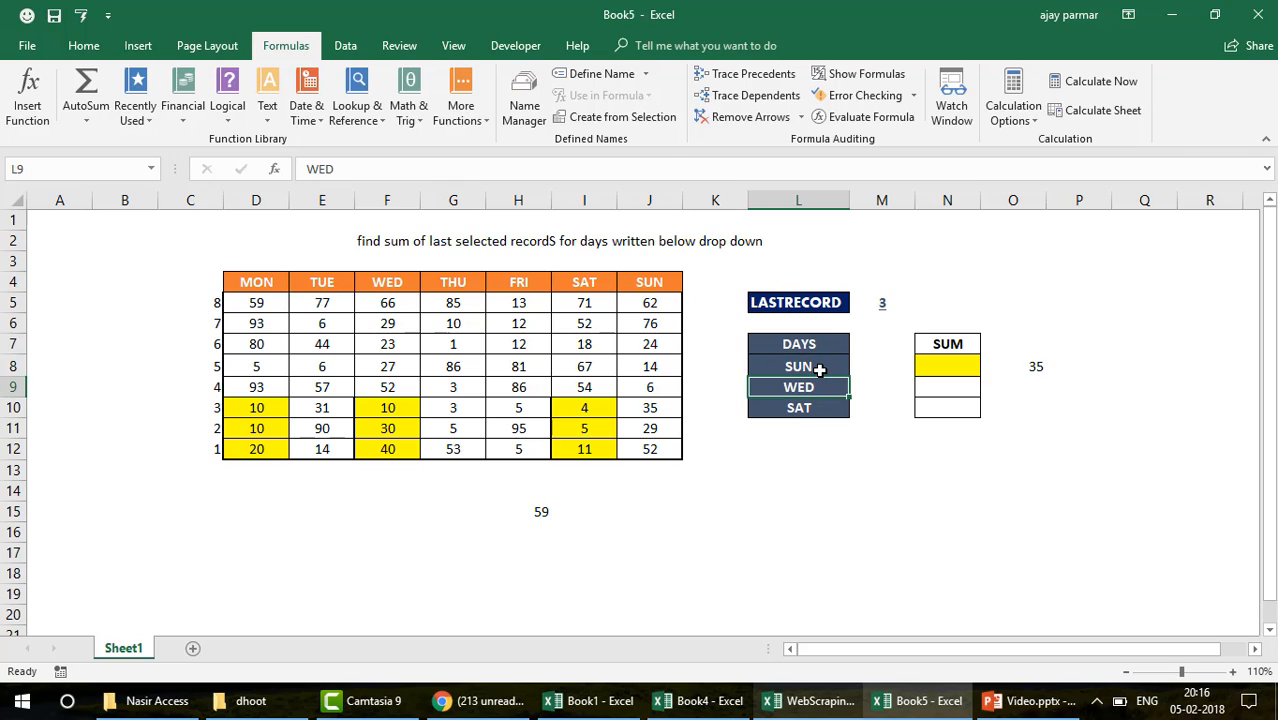
pyautogui.click(1030, 363)
pyautogui.click(650, 410)
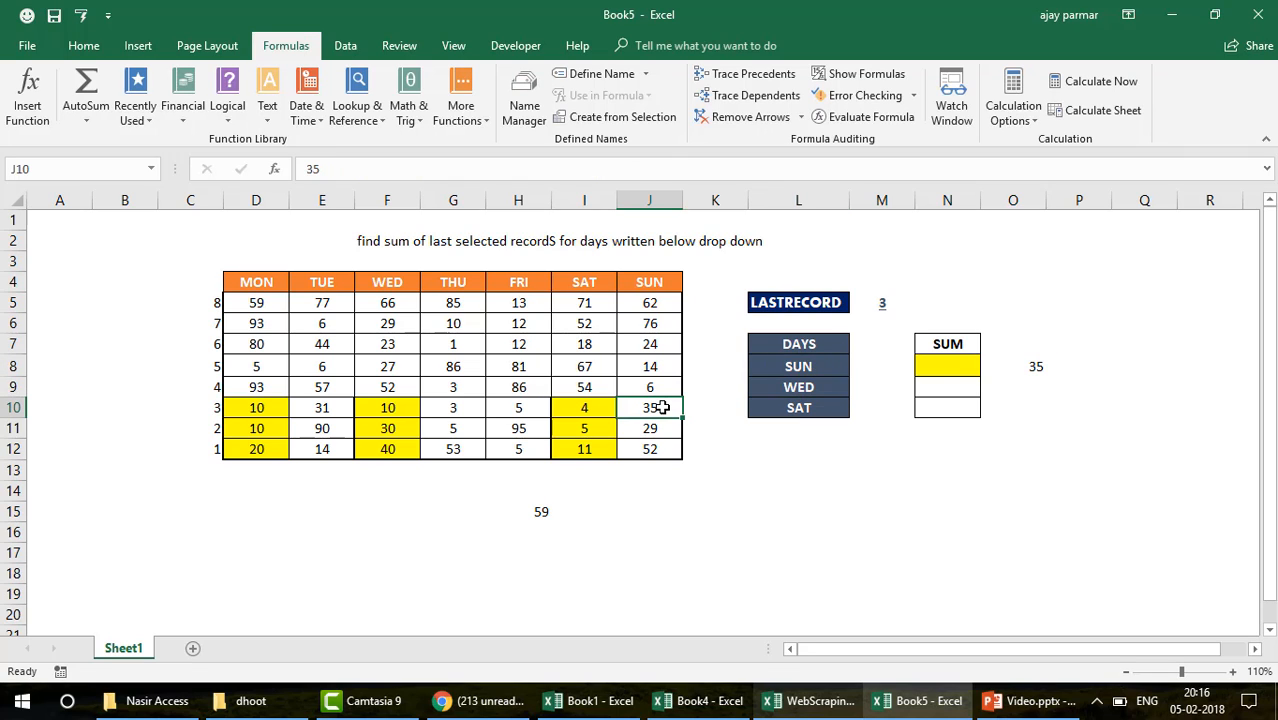
pyautogui.click(1030, 363)
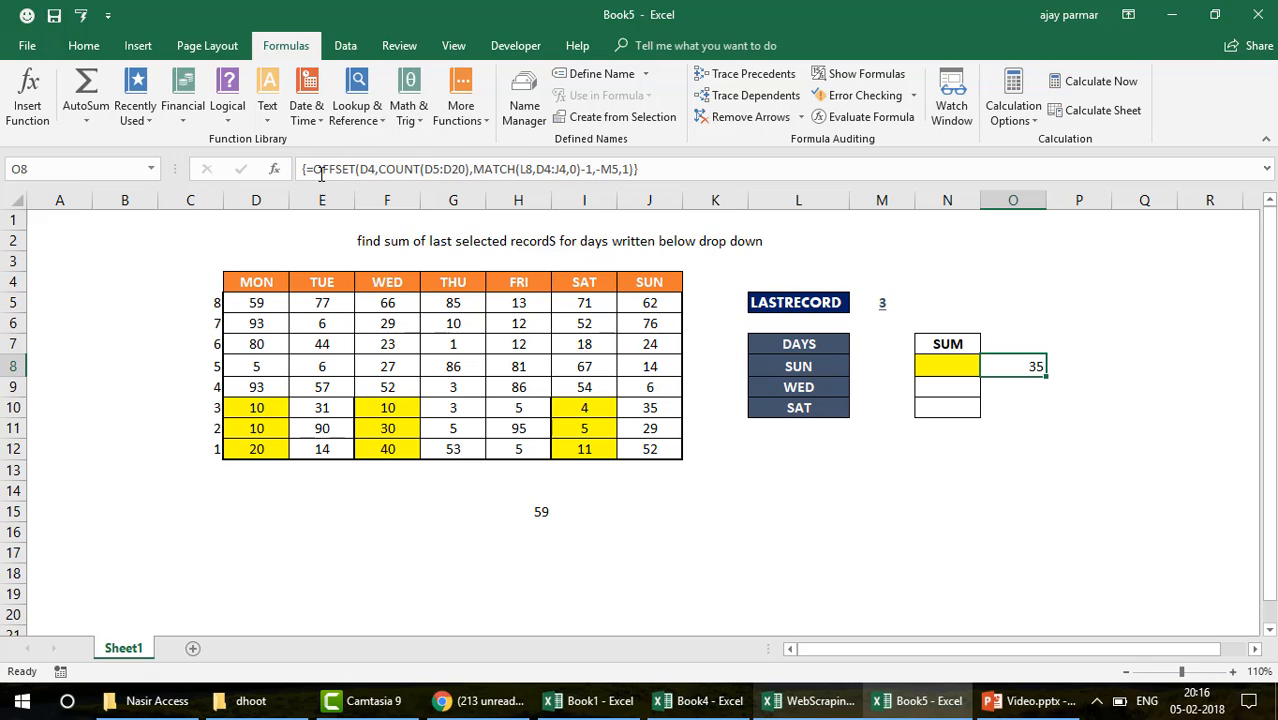
# Evaluate the whole OFFSET expression in O8 to preview its array for SUN, then cancel the edit to keep the formula
pyautogui.click(498, 168)
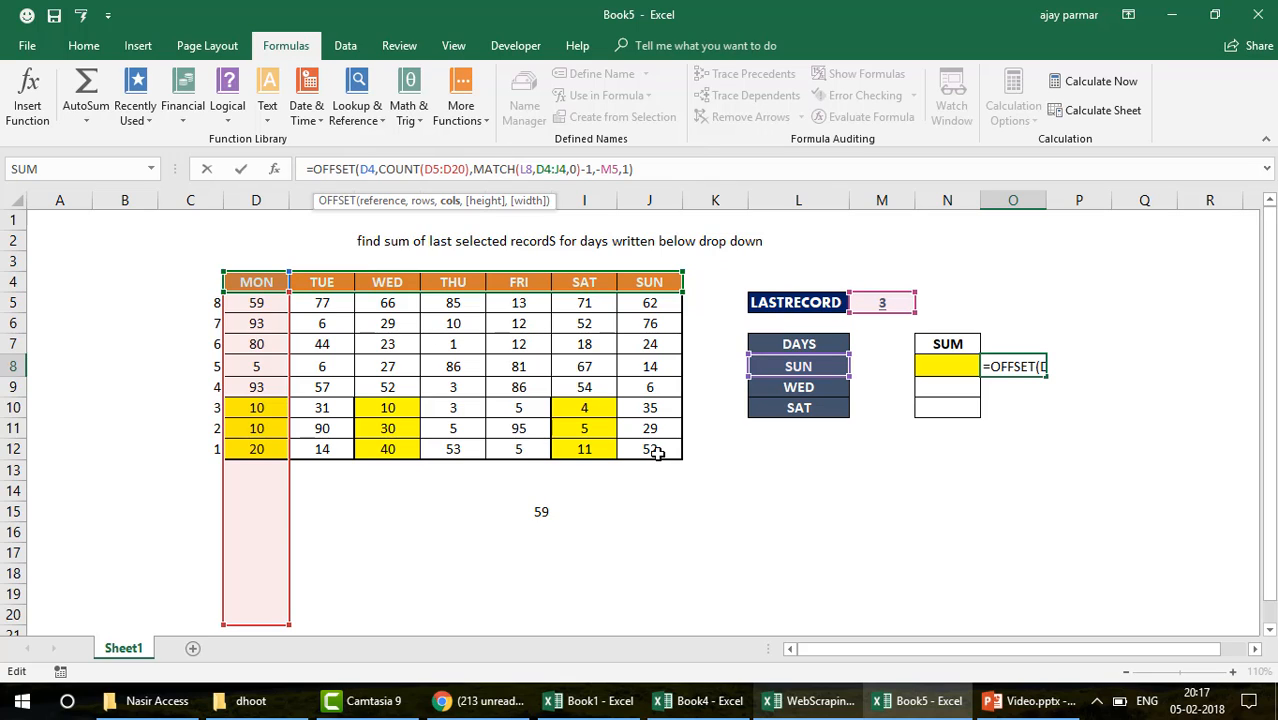
pyautogui.click(314, 170)
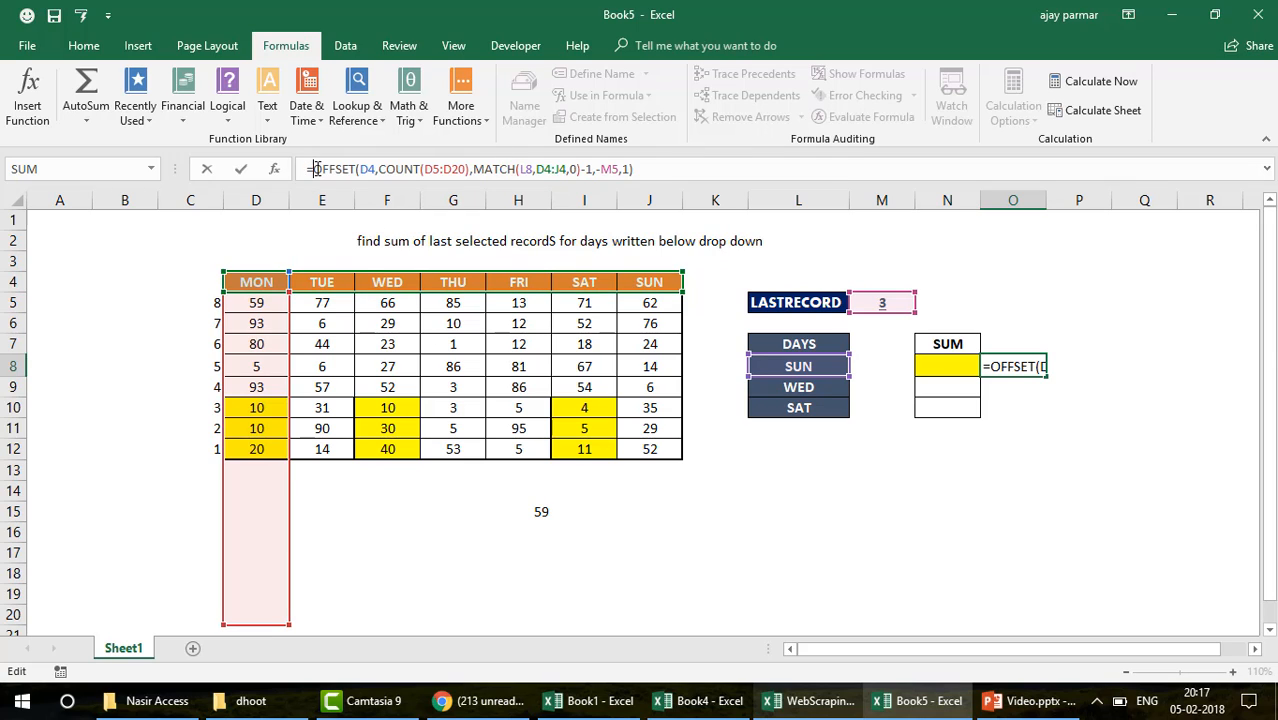
pyautogui.hotkey('shift', 'End')
pyautogui.press('F9')
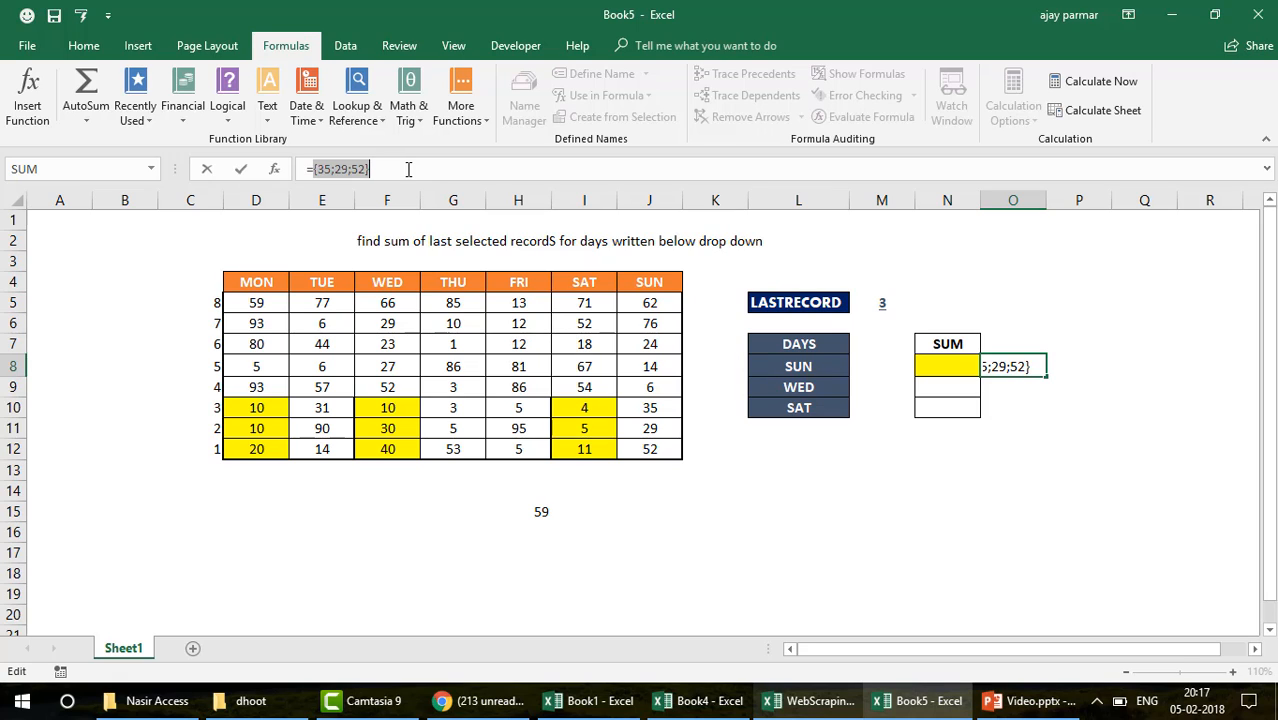
pyautogui.press('Escape')
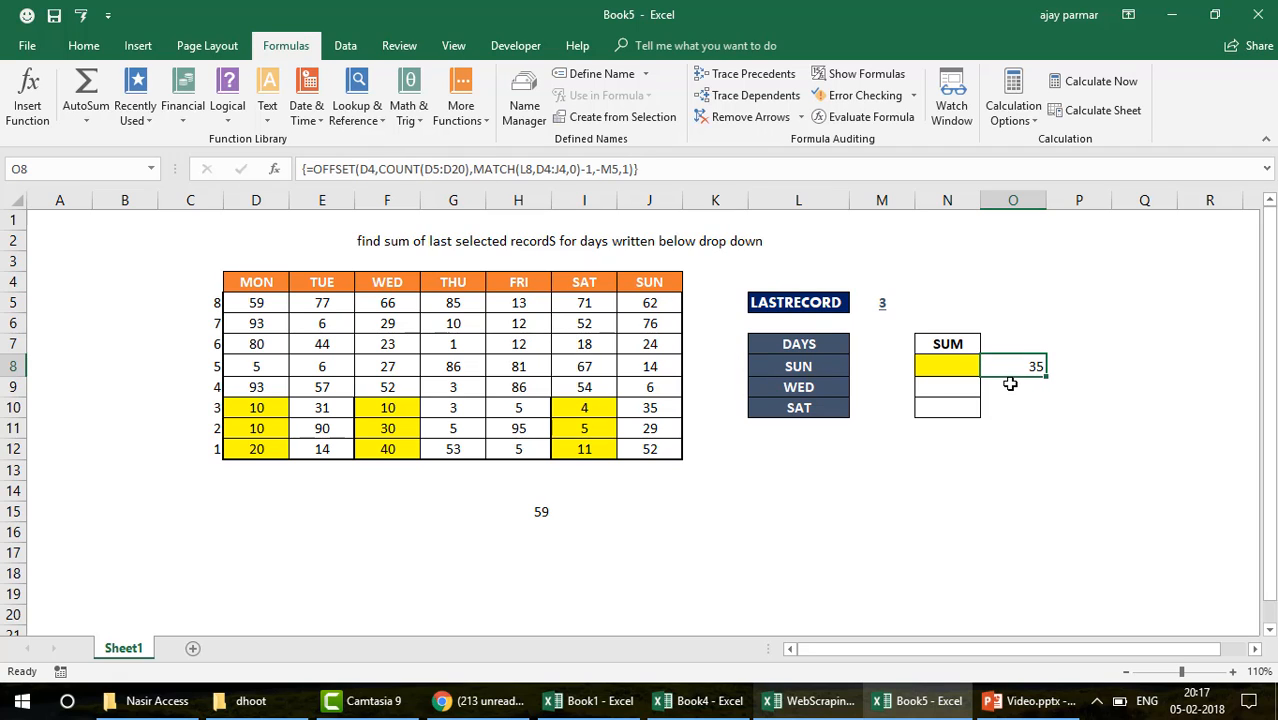
pyautogui.press('Down')
pyautogui.press('Down')
pyautogui.press('Up')
pyautogui.press('Up')
pyautogui.press('Left')
pyautogui.press('Left')
pyautogui.press('Left')
pyautogui.press('Down')
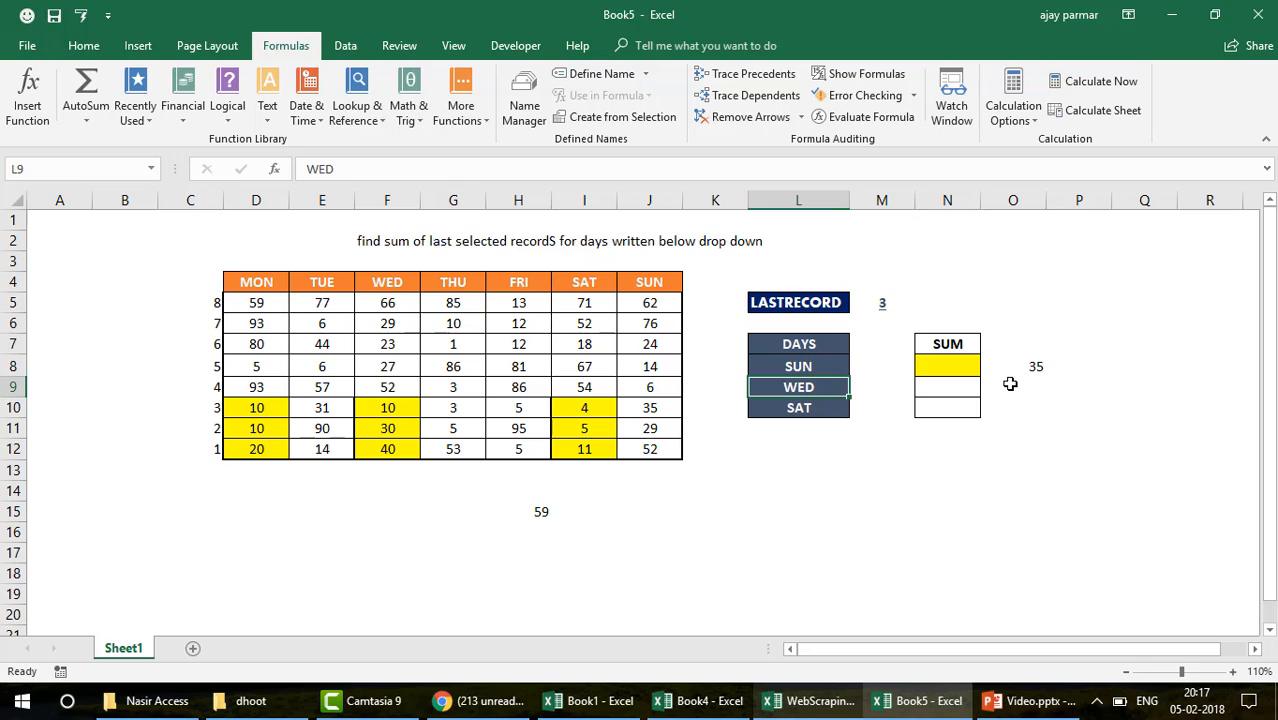
pyautogui.press('Up')
pyautogui.press('Right')
pyautogui.press('Right')
pyautogui.press('Right')
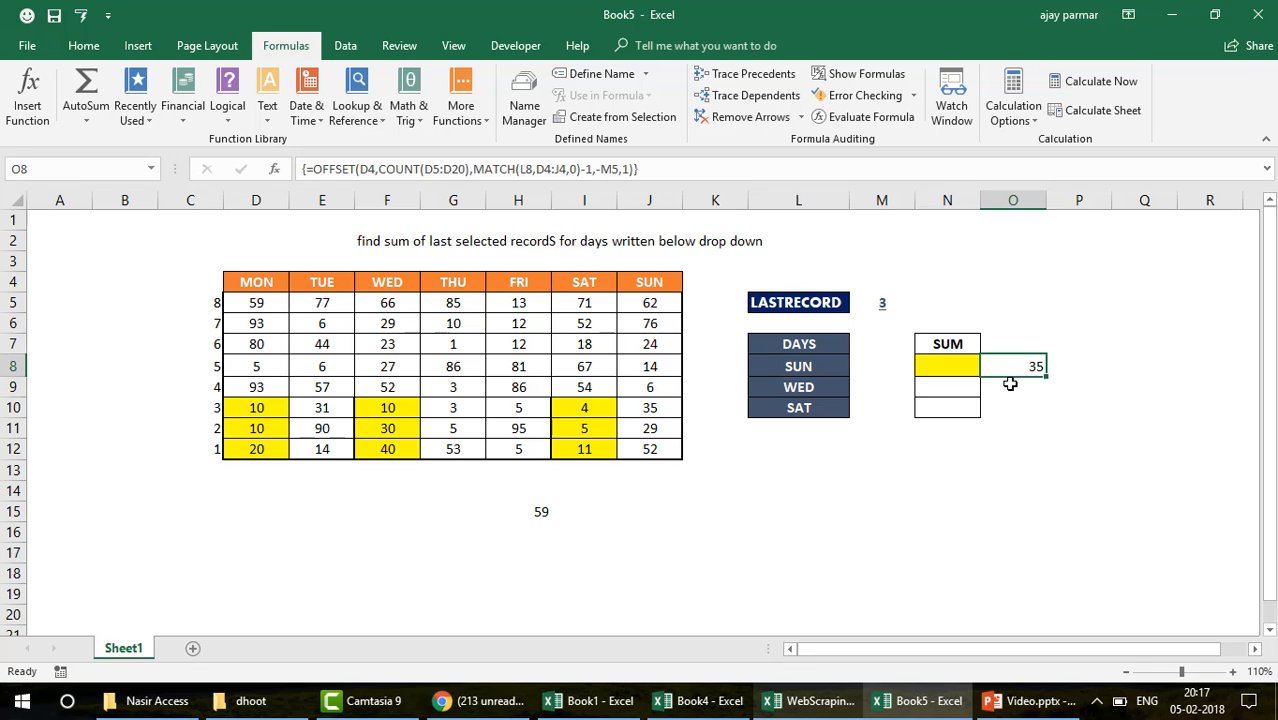
# In the O8 formula, make the OFFSET reference $D$4 and the COUNT range $D$5:$D$20 absolute
pyautogui.click(367, 169)
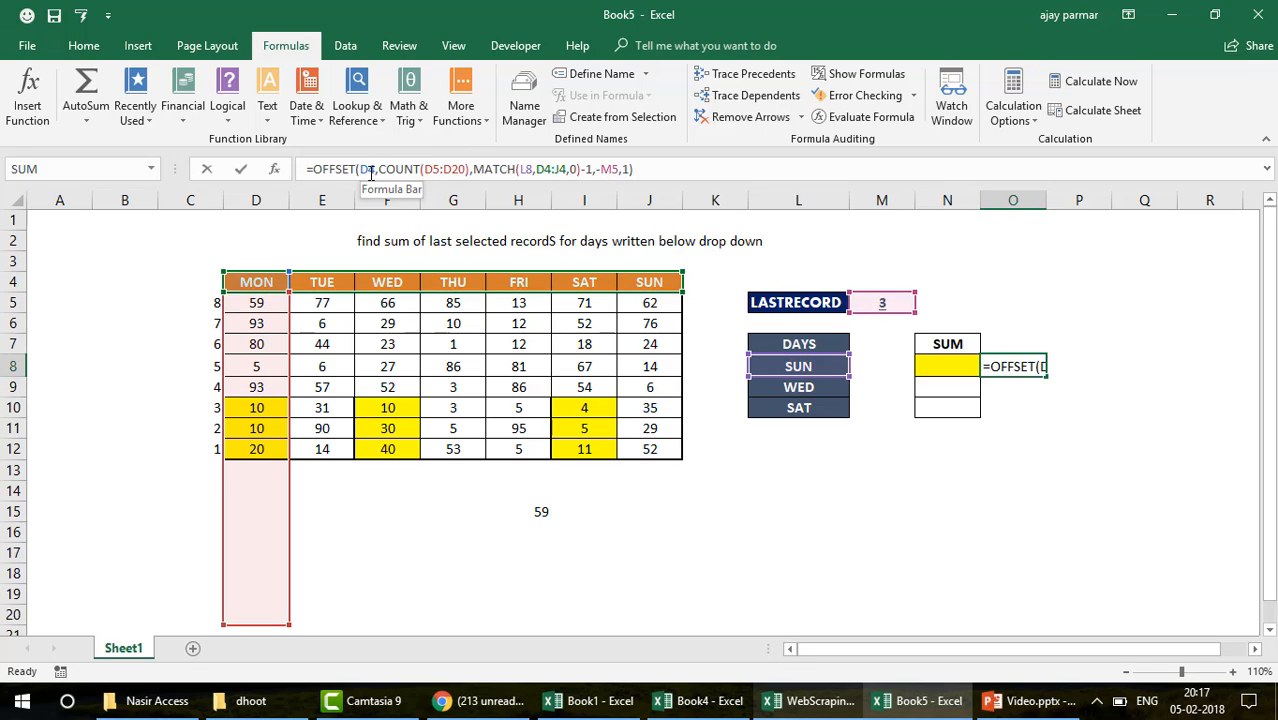
pyautogui.press('F4')
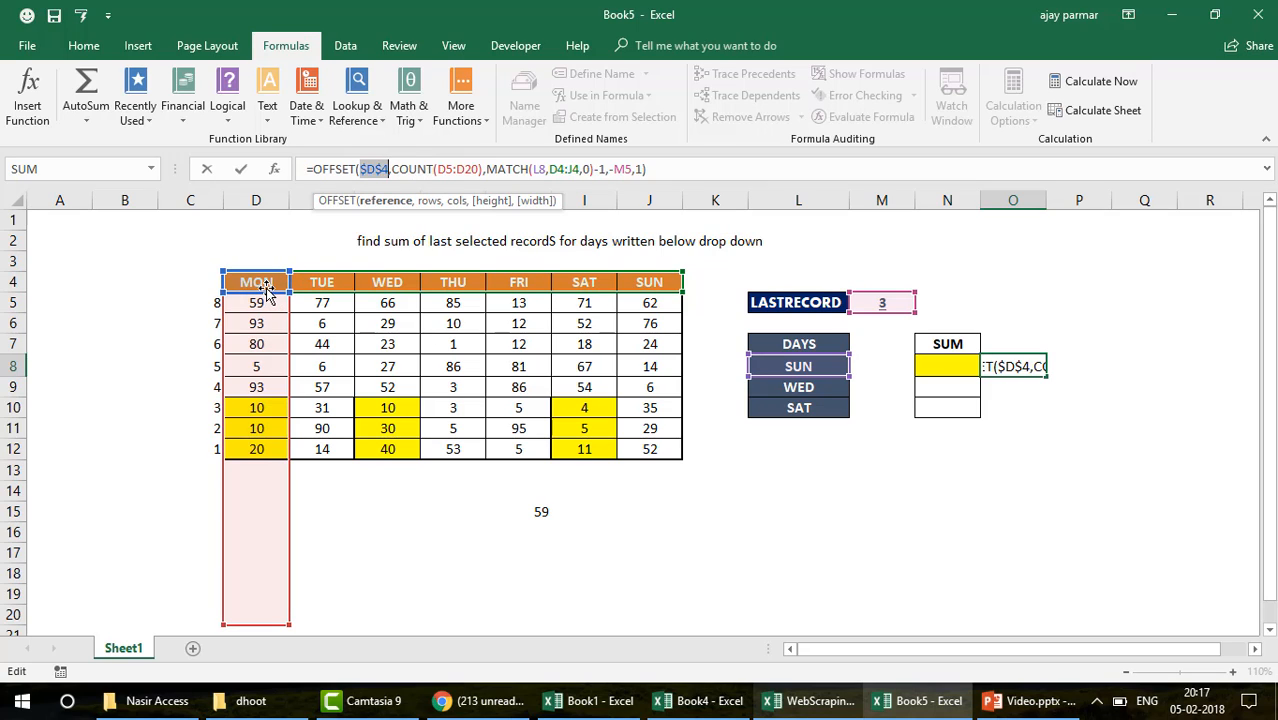
pyautogui.click(448, 169)
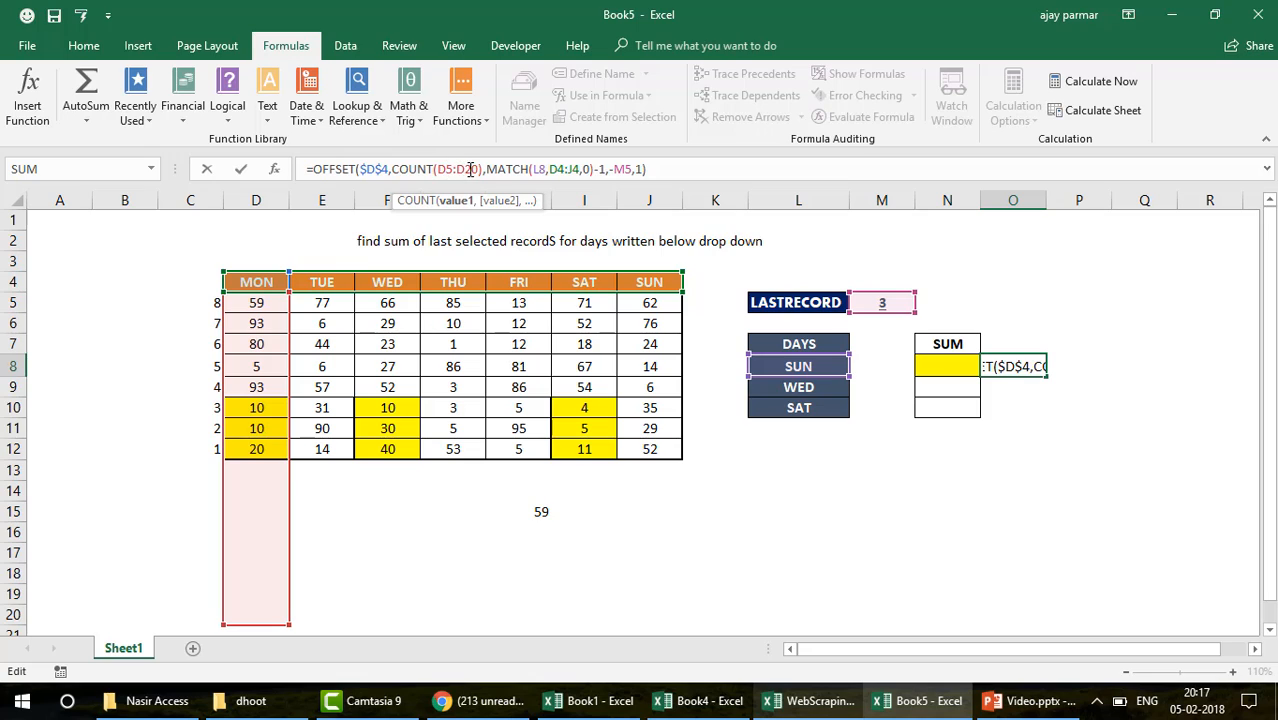
pyautogui.press('F4')
pyautogui.click(480, 169)
pyautogui.press('F4')
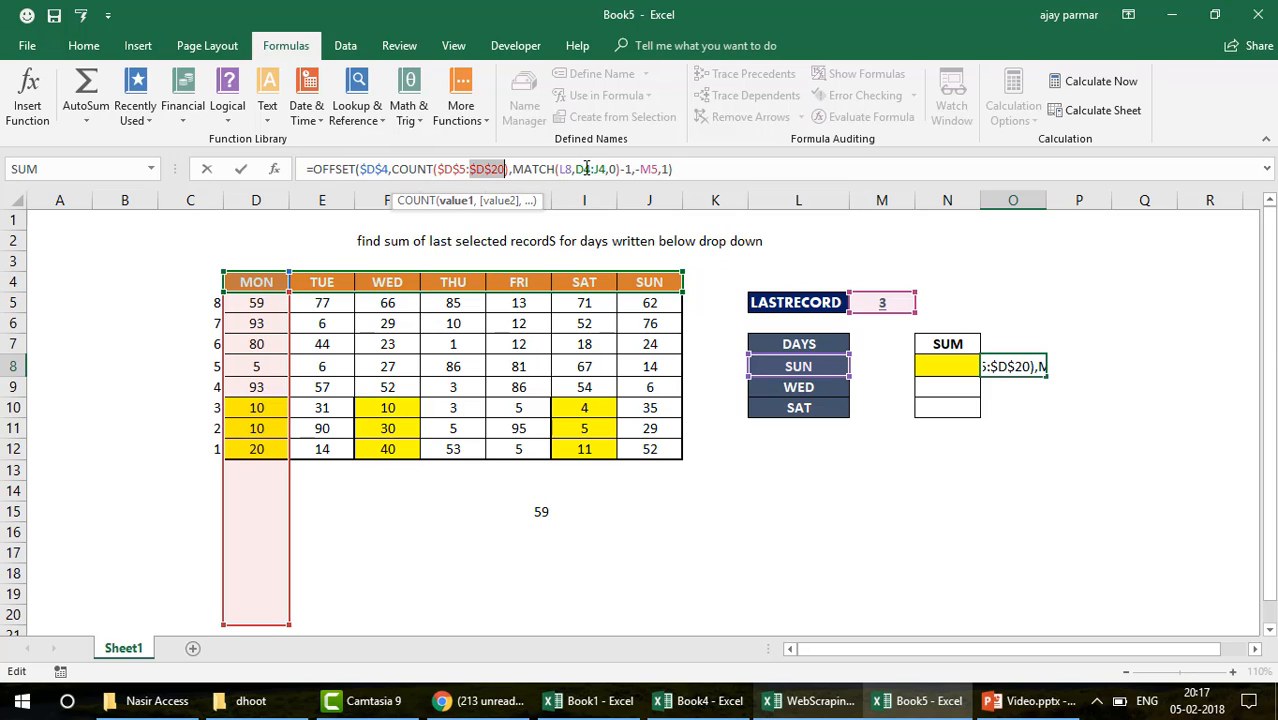
# Make the MATCH range $D$4:$J$4 and the height reference $M$5 absolute in O8, and enter it as an array formula
pyautogui.click(566, 169)
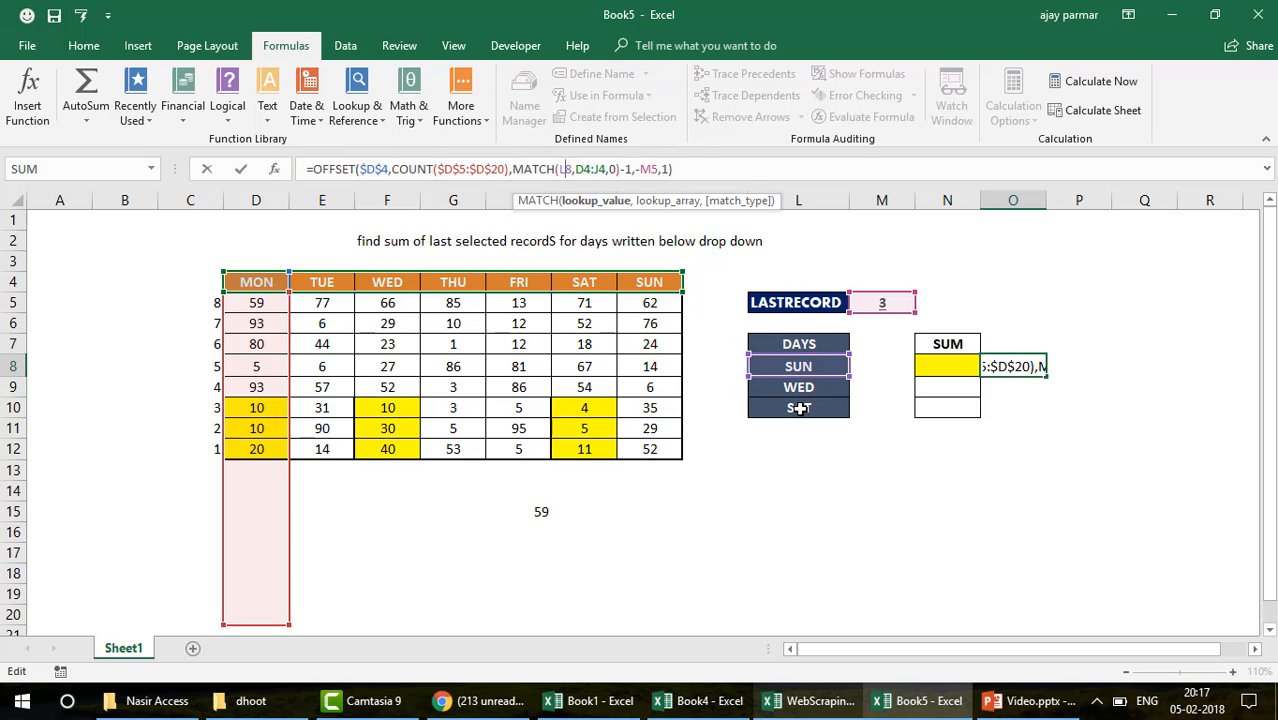
pyautogui.click(588, 171)
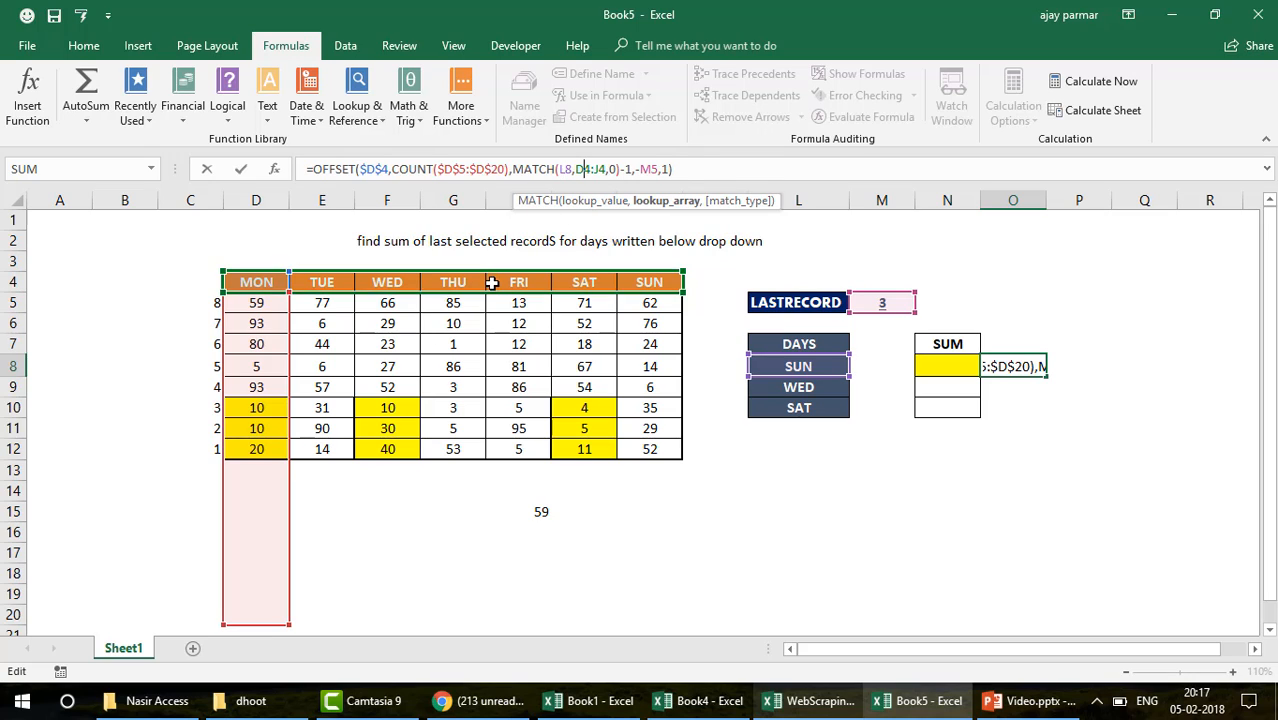
pyautogui.doubleClick(588, 169)
pyautogui.press('F4')
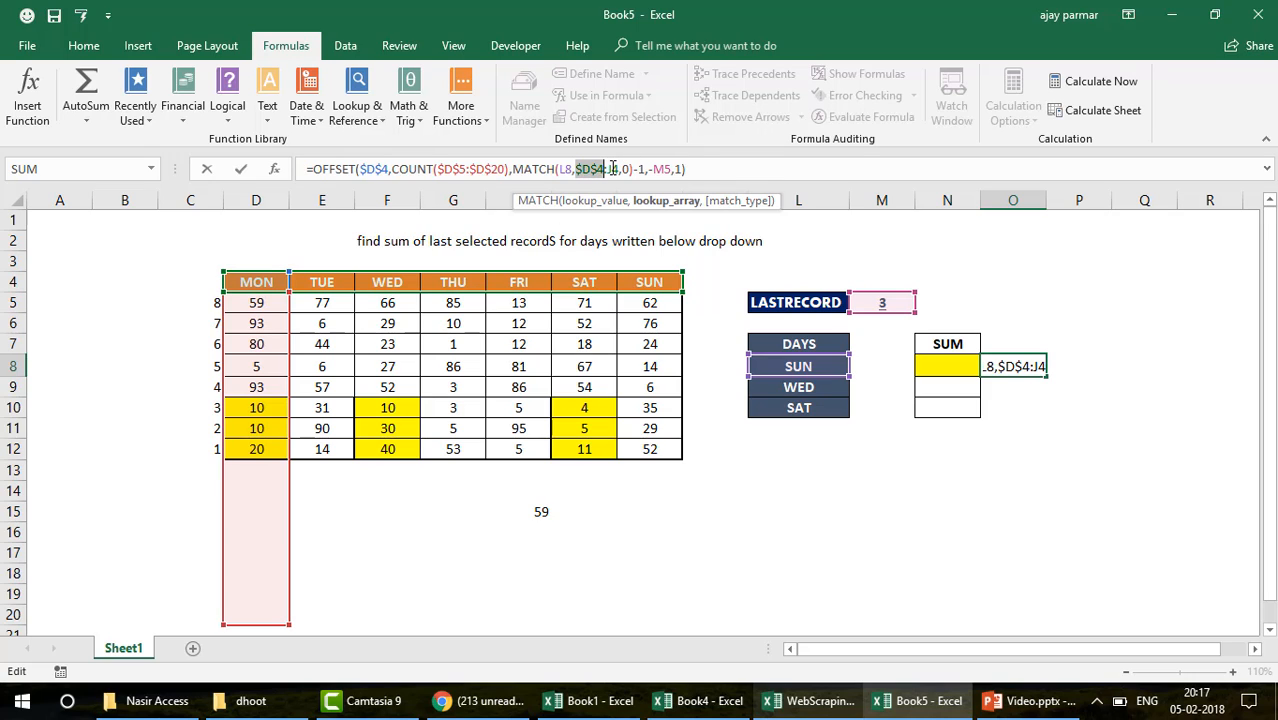
pyautogui.doubleClick(613, 169)
pyautogui.press('F4')
pyautogui.click(676, 169)
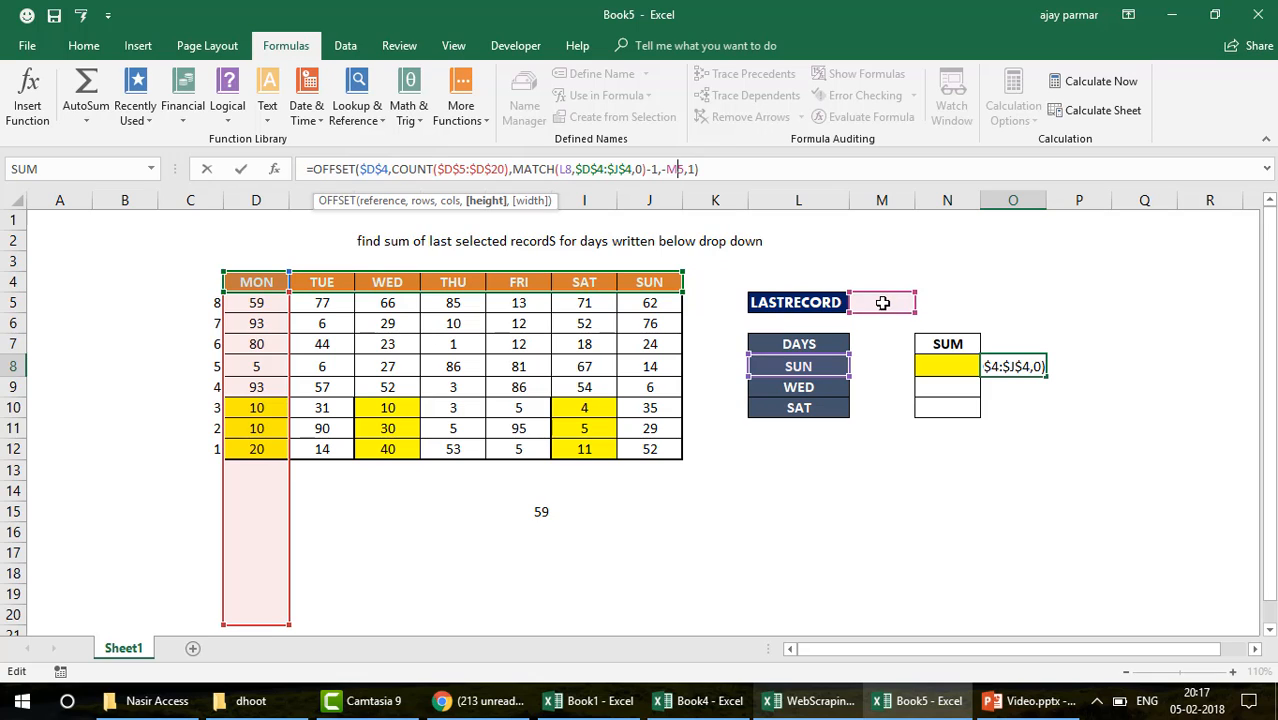
pyautogui.press('F4')
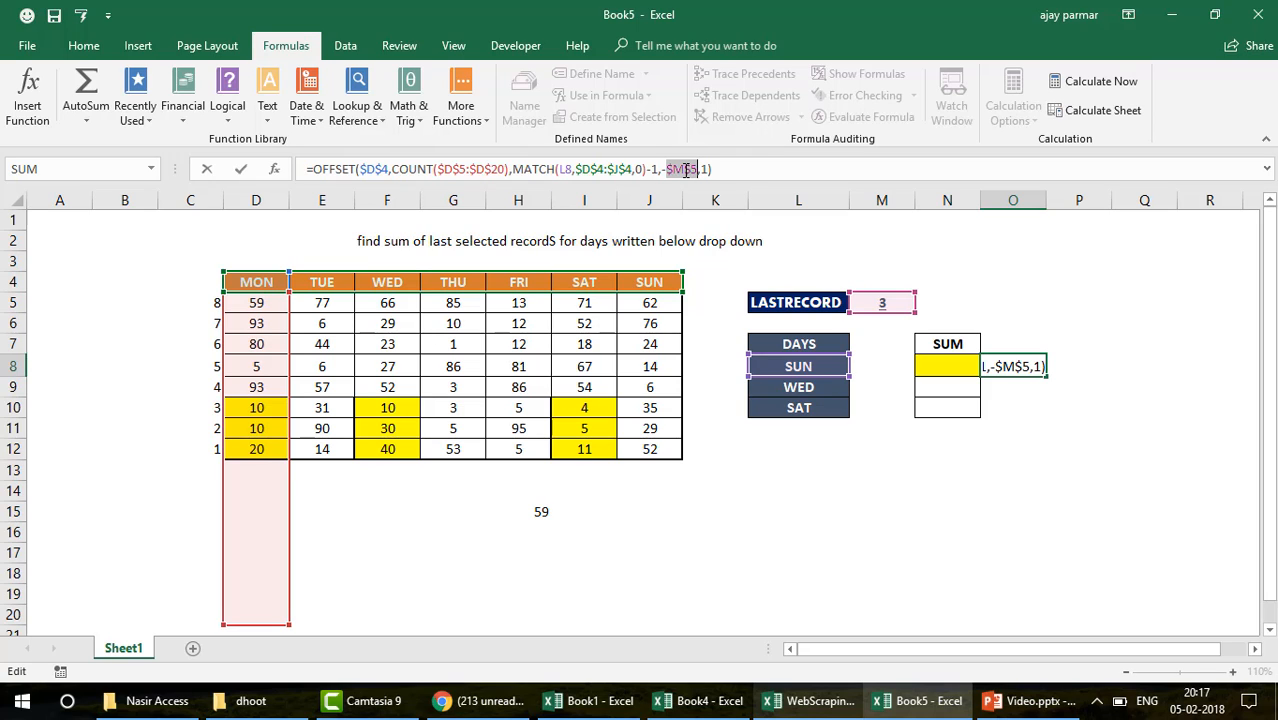
pyautogui.hotkey('ctrl', 'shift', 'Return')
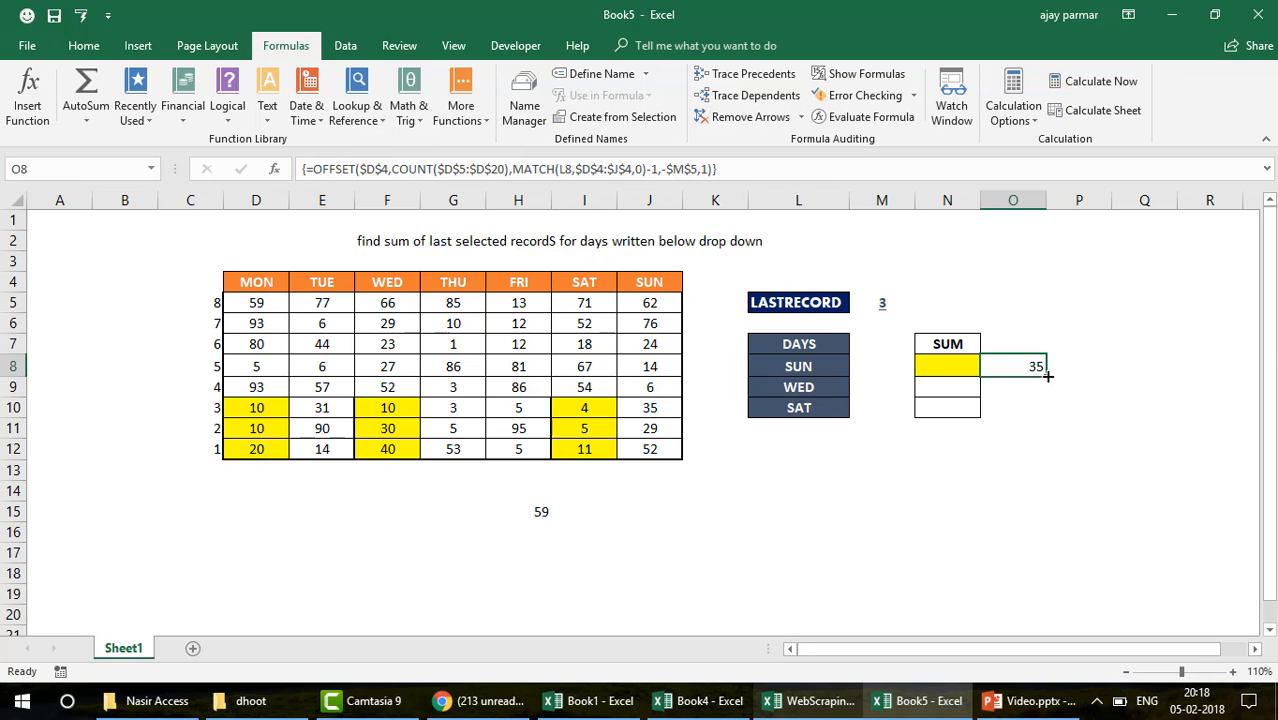
# Fill the O8 array formula down to O10 and total the results in N8 with =SUM(O8:O10)
pyautogui.moveTo(1047, 375); pyautogui.dragTo(1049, 420)
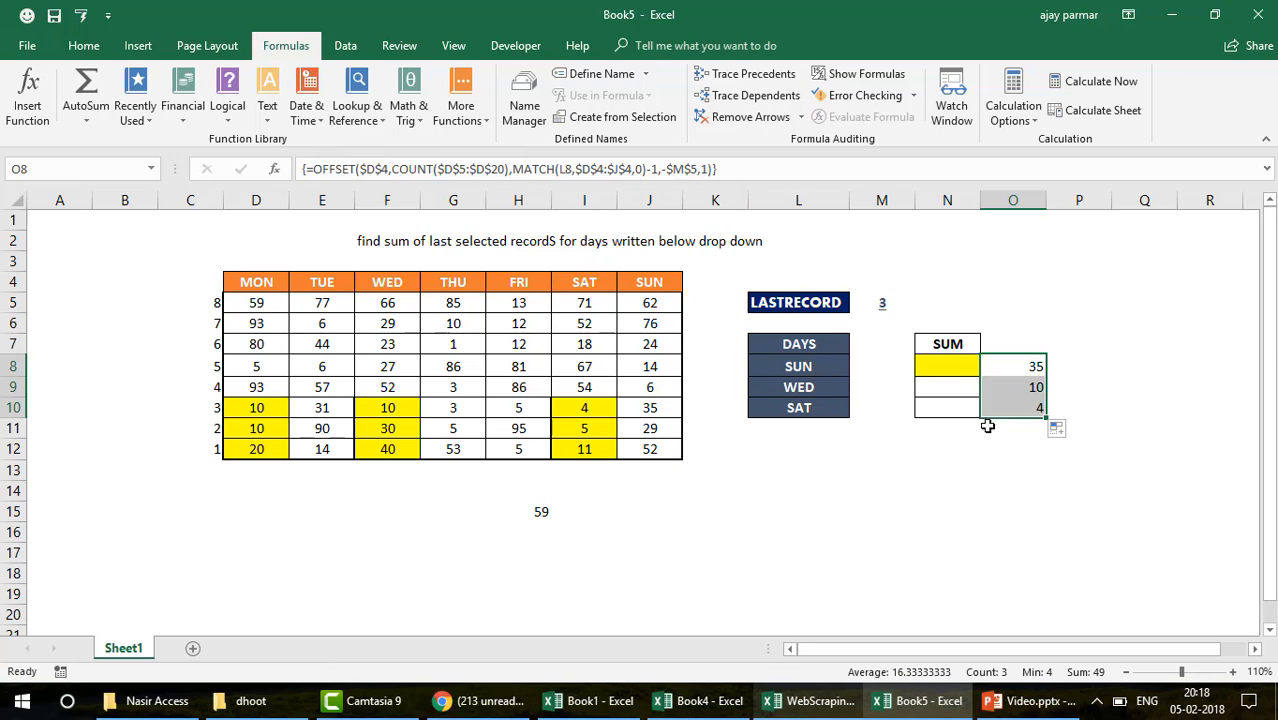
pyautogui.click(940, 367)
pyautogui.write('=SUM(')
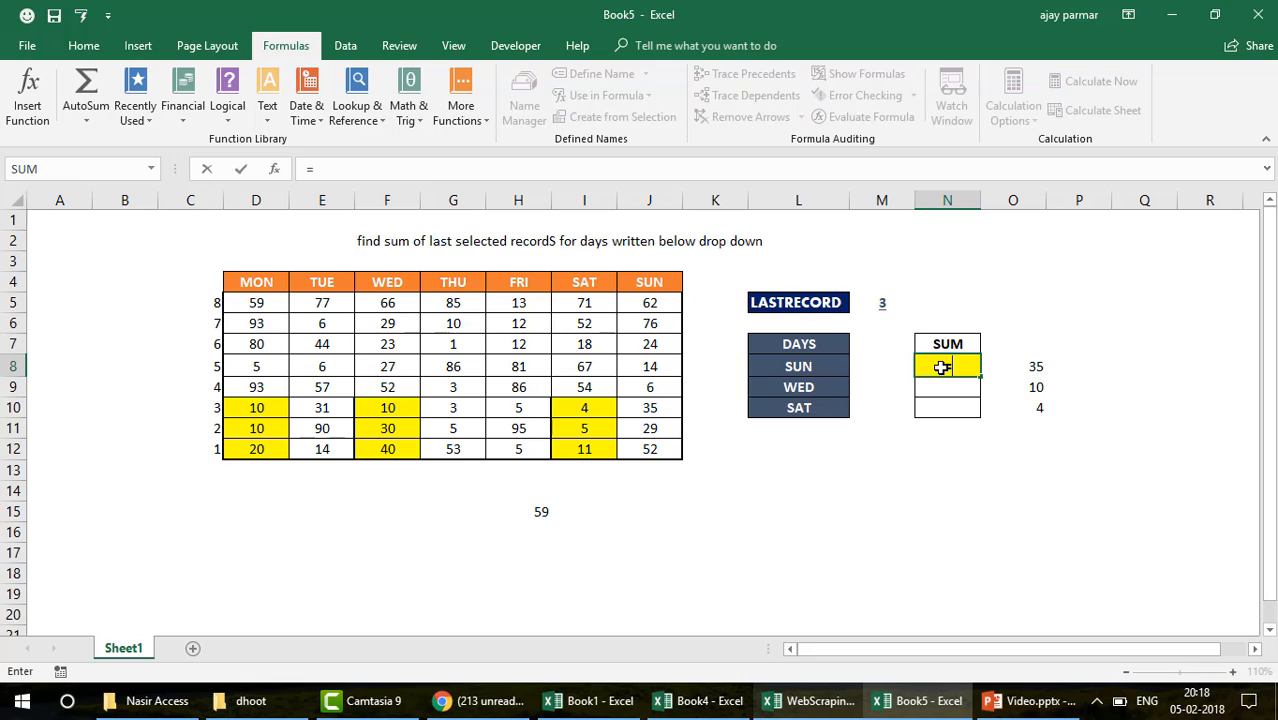
pyautogui.press('Right')
pyautogui.hotkey('shift', 'Down')
pyautogui.hotkey('shift', 'Down')
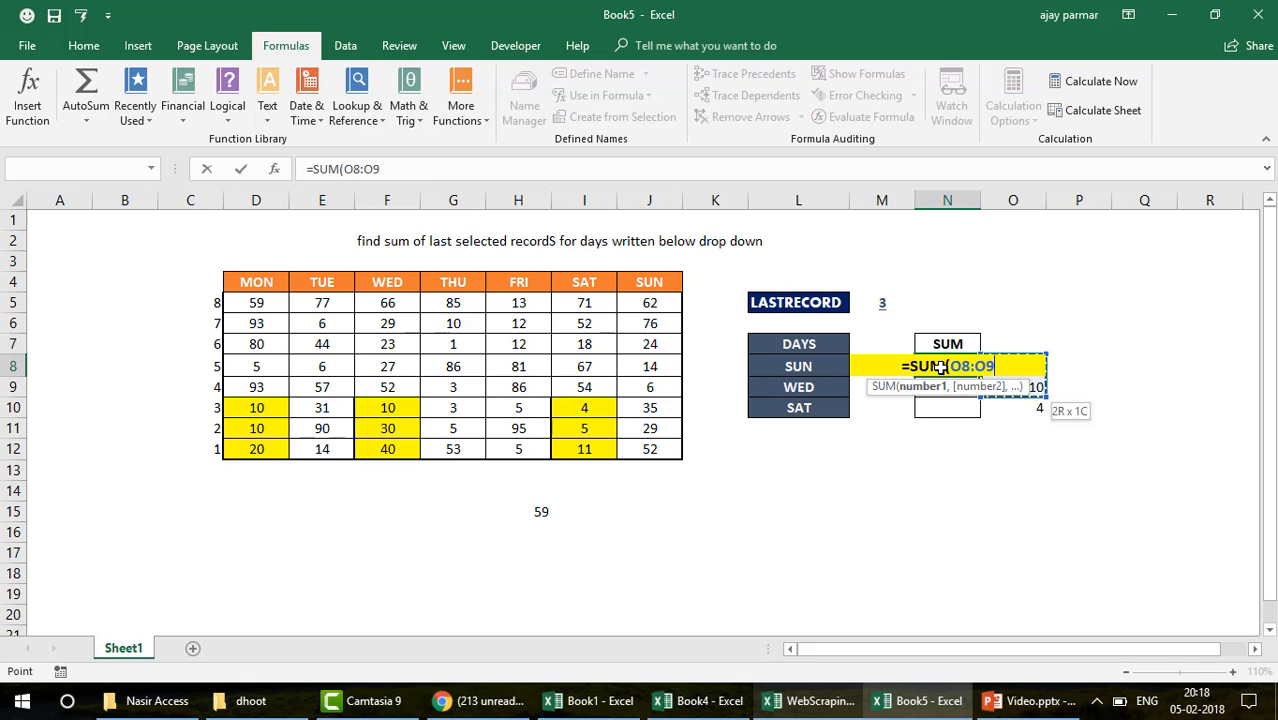
pyautogui.write(')')
pyautogui.press('Return')
pyautogui.click(944, 367)
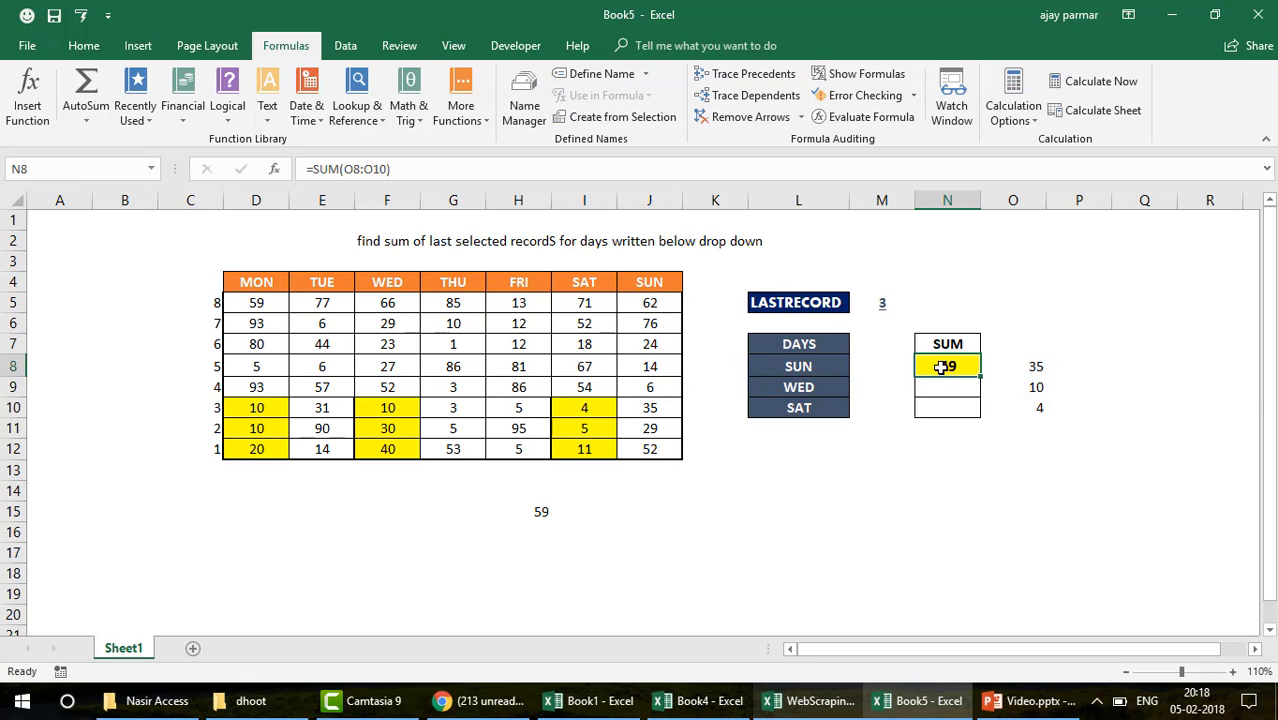
pyautogui.click(1024, 199)
pyautogui.rightClick(1024, 199)
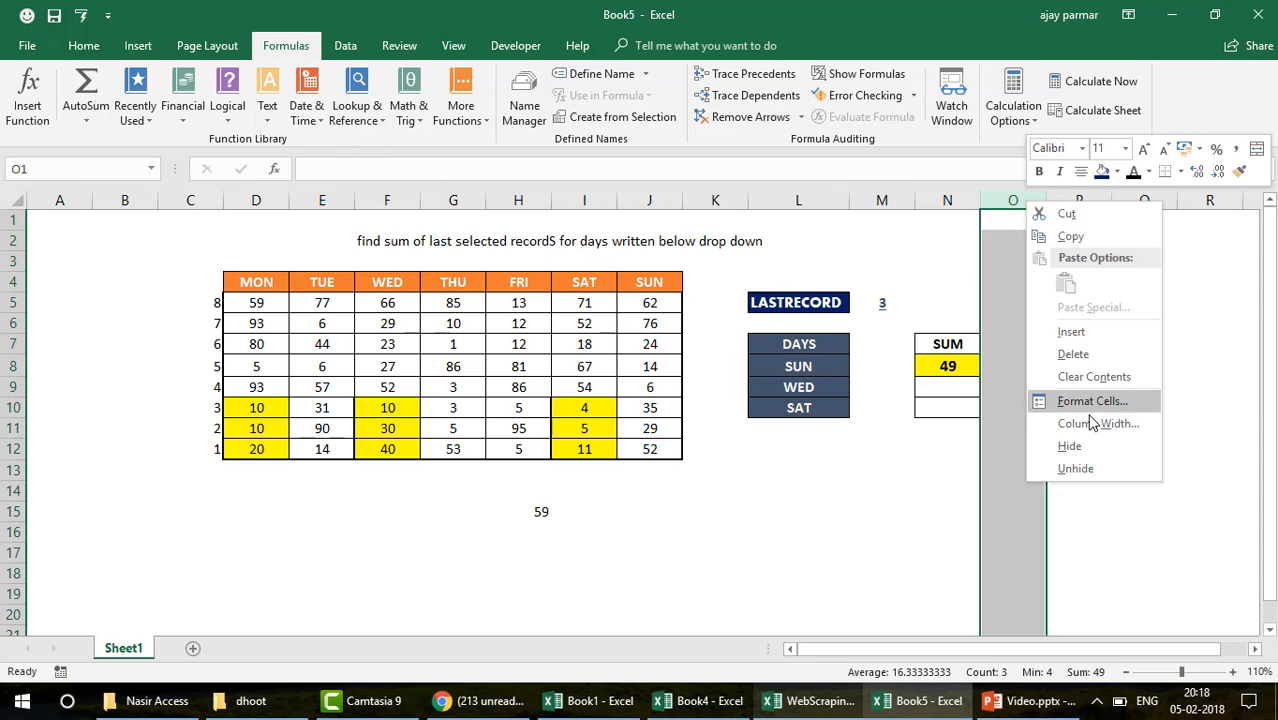
pyautogui.press('Escape')
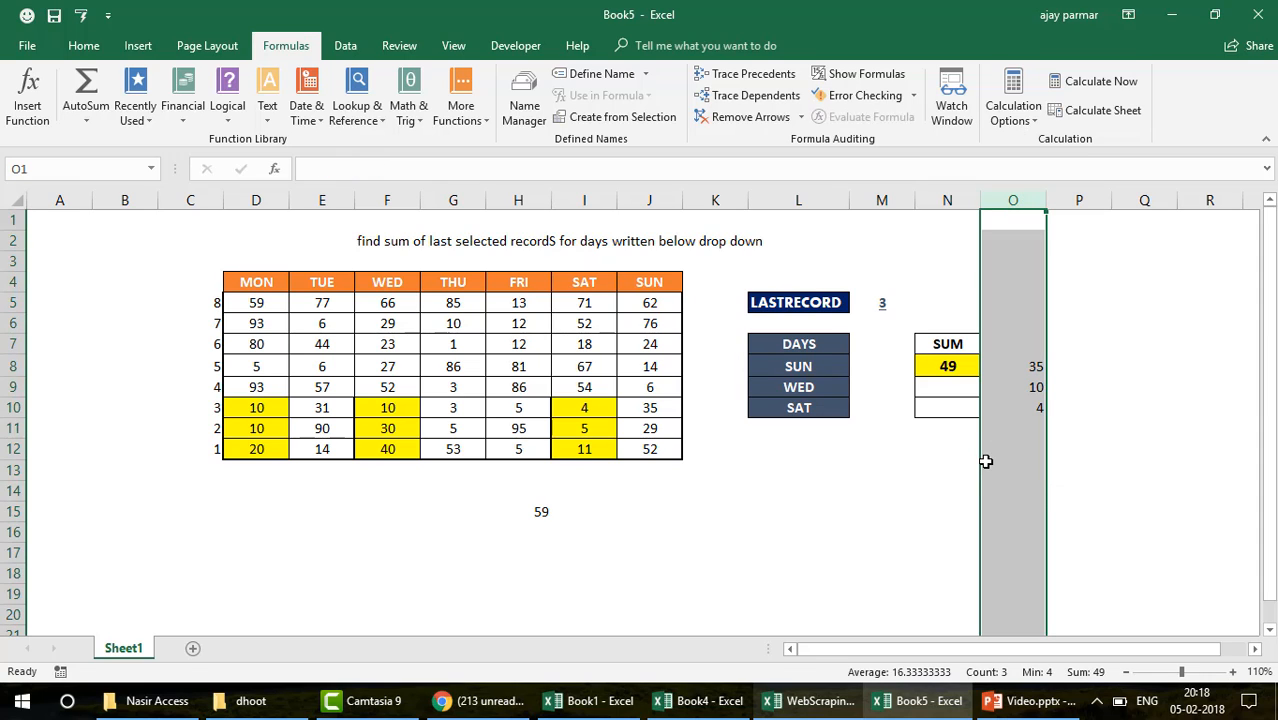
# Compare the O8 result with the last three SUN records in J10:J12
pyautogui.click(1012, 367)
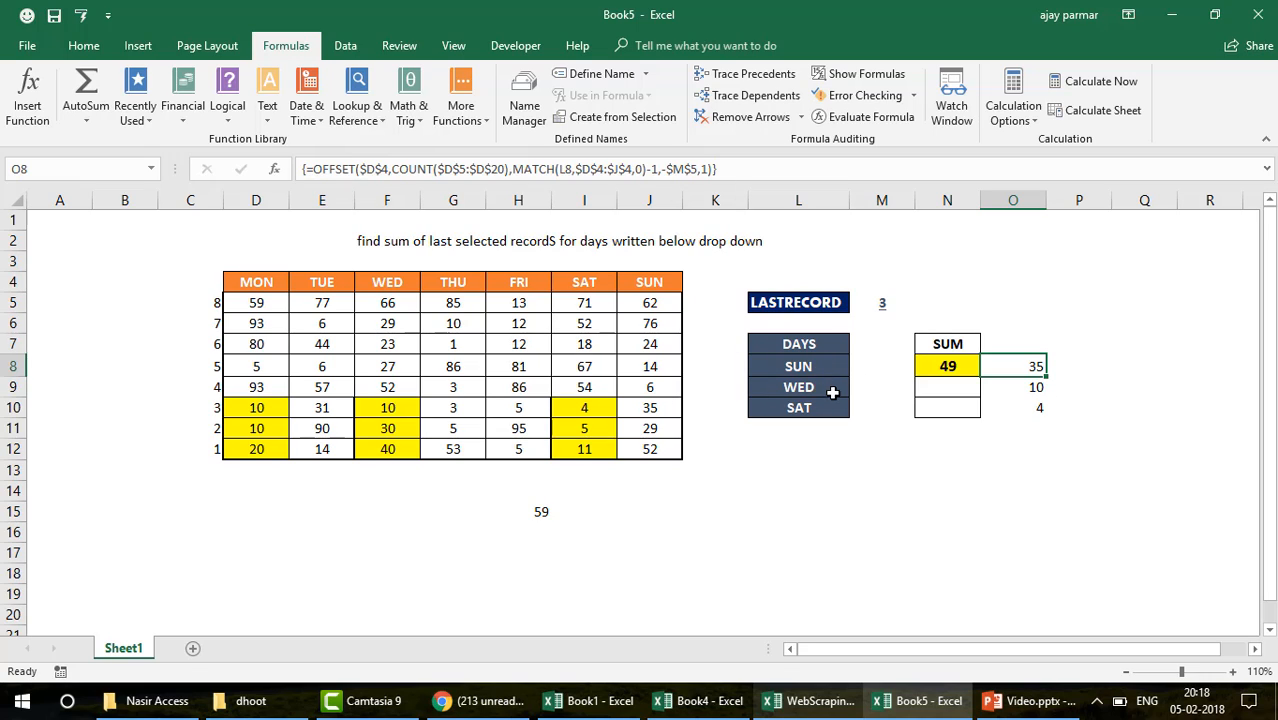
pyautogui.click(650, 407)
pyautogui.hotkey('shift', 'Down')
pyautogui.hotkey('shift', 'Down')
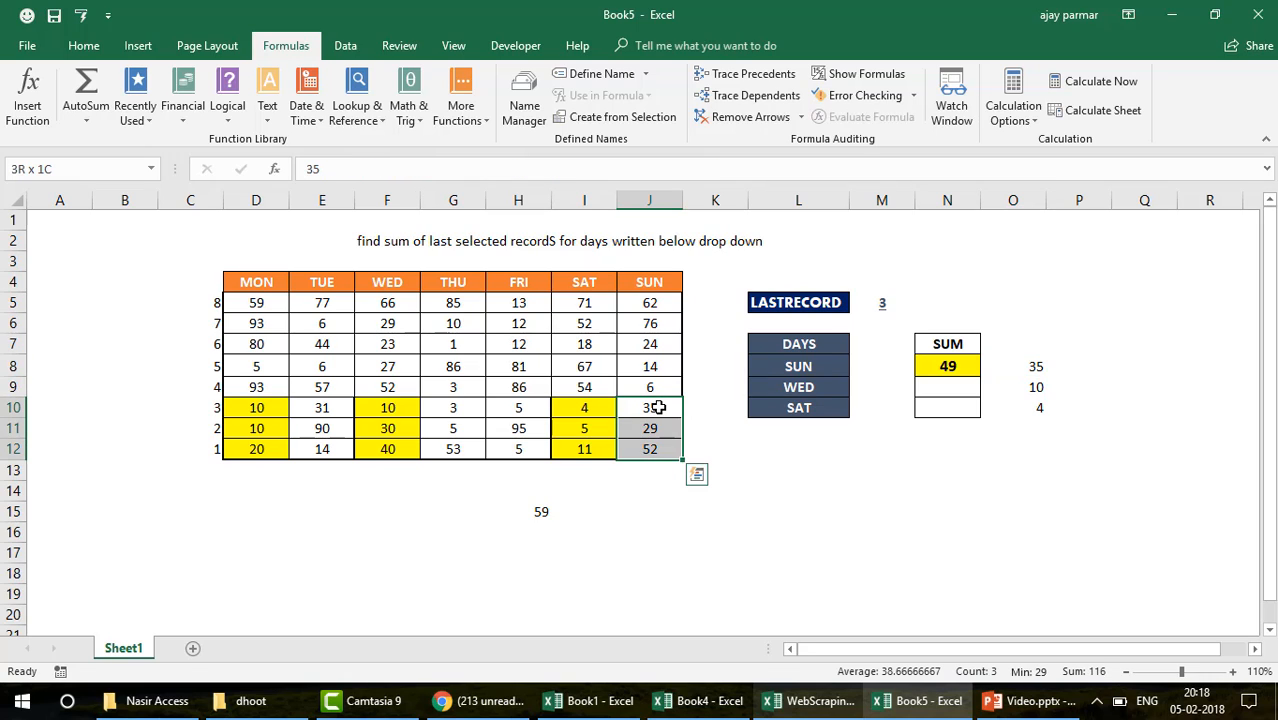
pyautogui.press('Down')
pyautogui.press('Down')
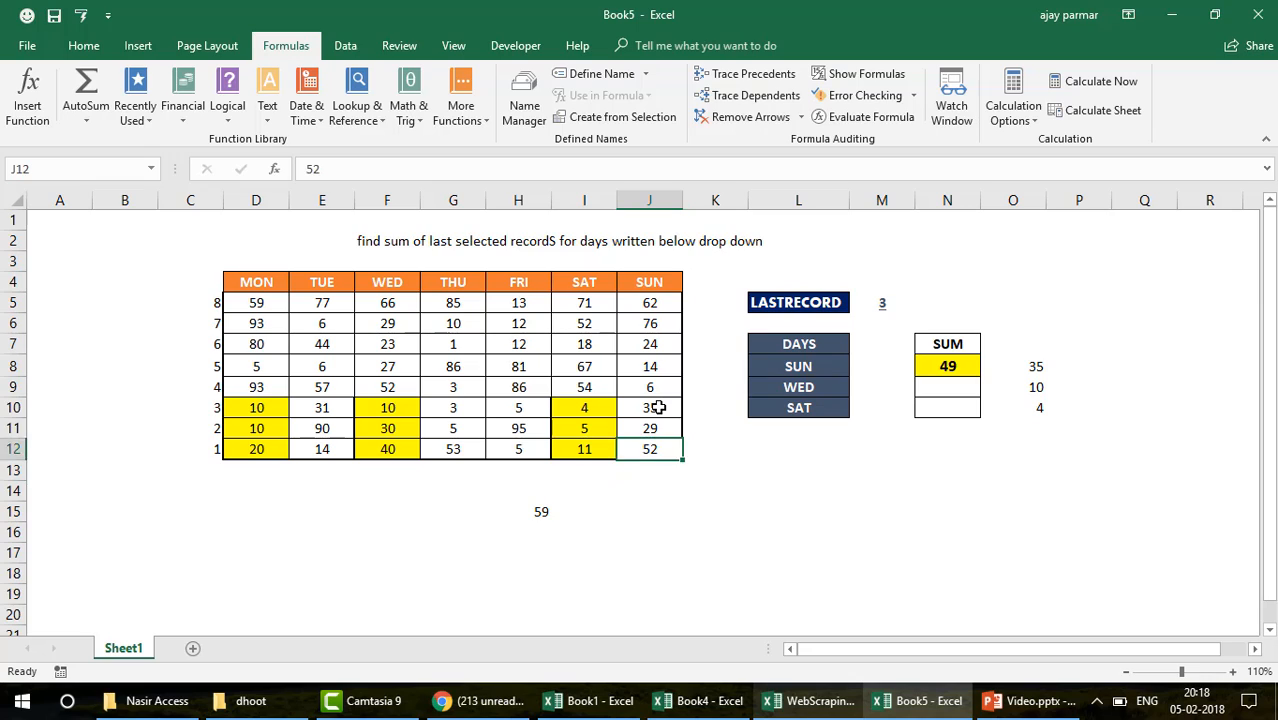
pyautogui.press('Up')
pyautogui.press('Up')
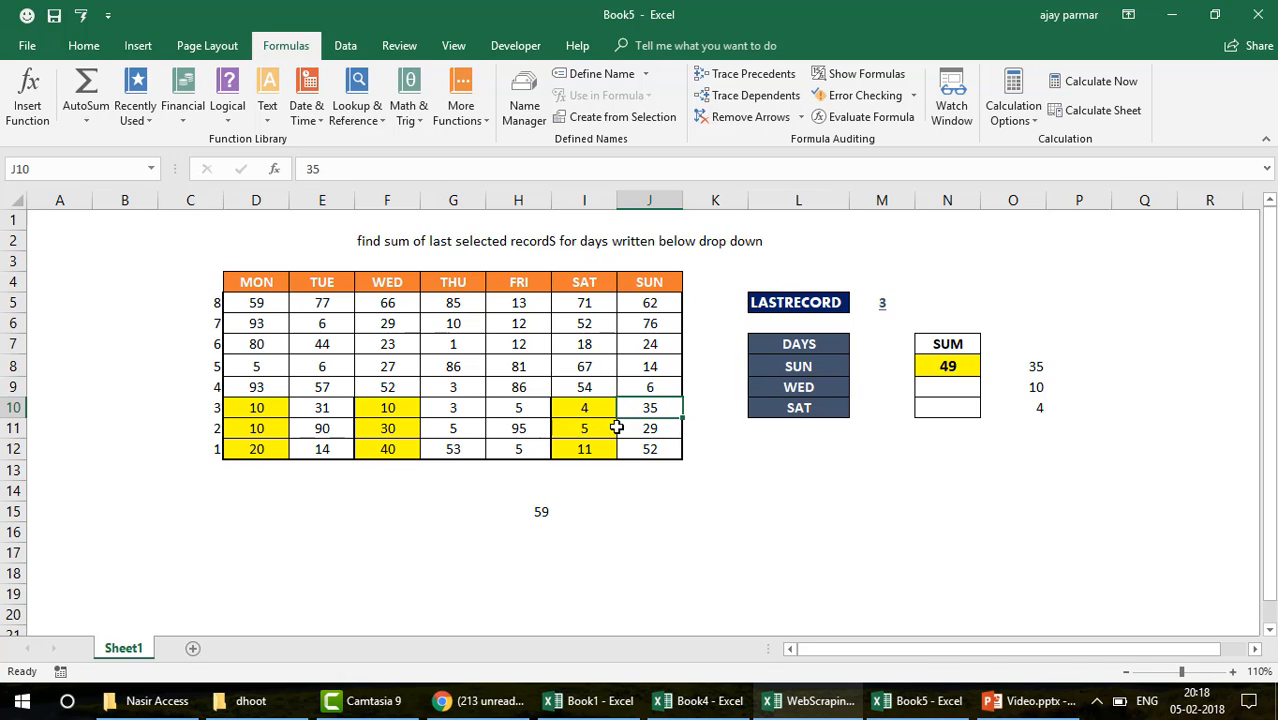
pyautogui.hotkey('shift', 'Down')
pyautogui.hotkey('shift', 'Down')
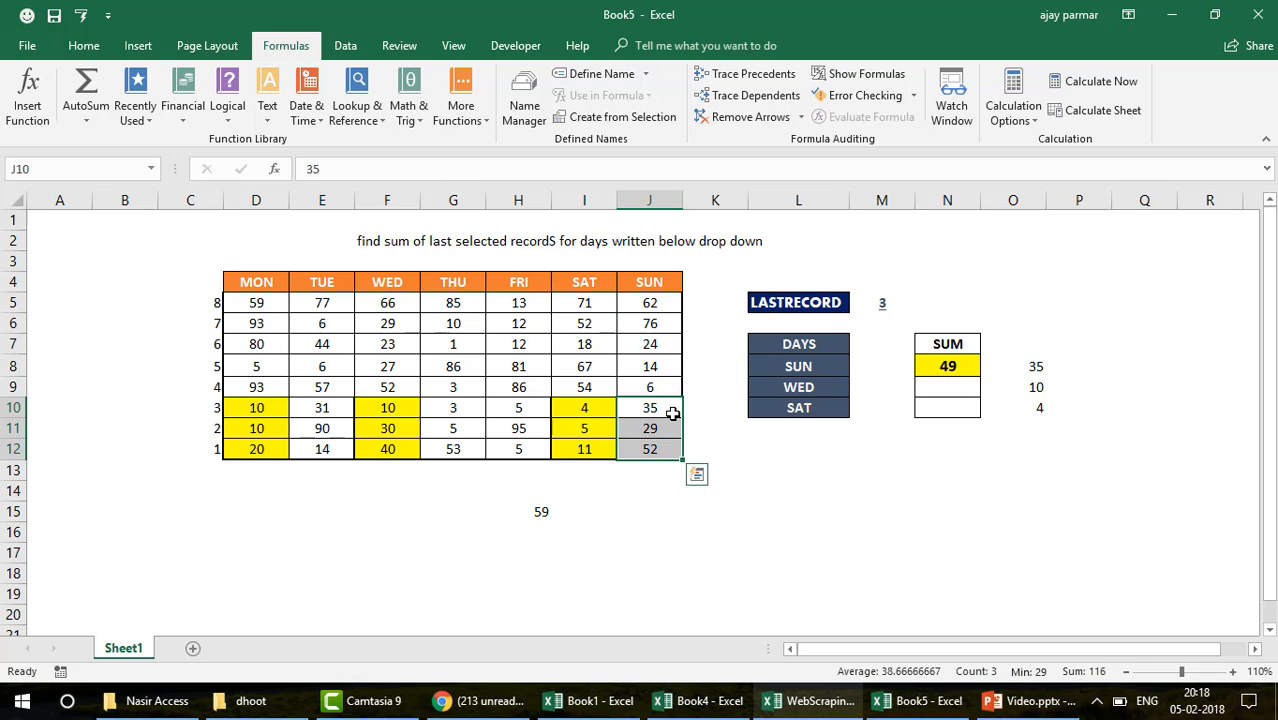
pyautogui.click(1035, 366)
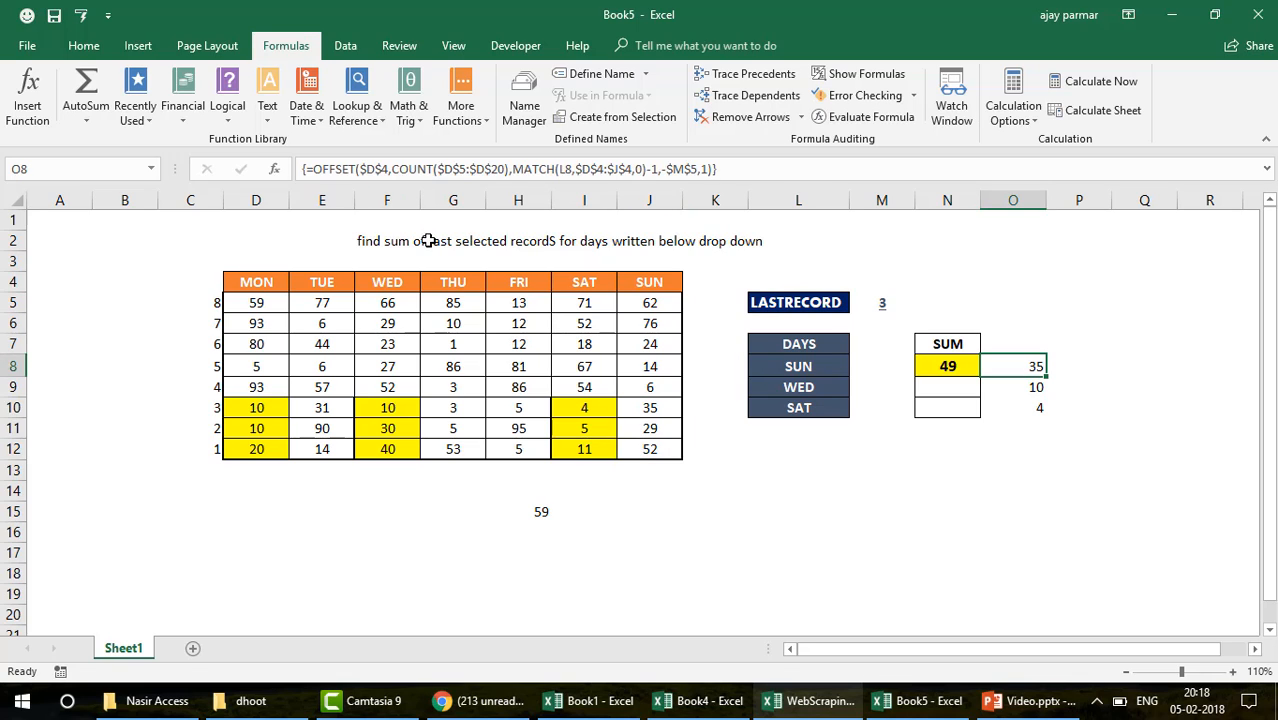
pyautogui.click(650, 408)
pyautogui.hotkey('shift', 'Down')
pyautogui.hotkey('shift', 'Down')
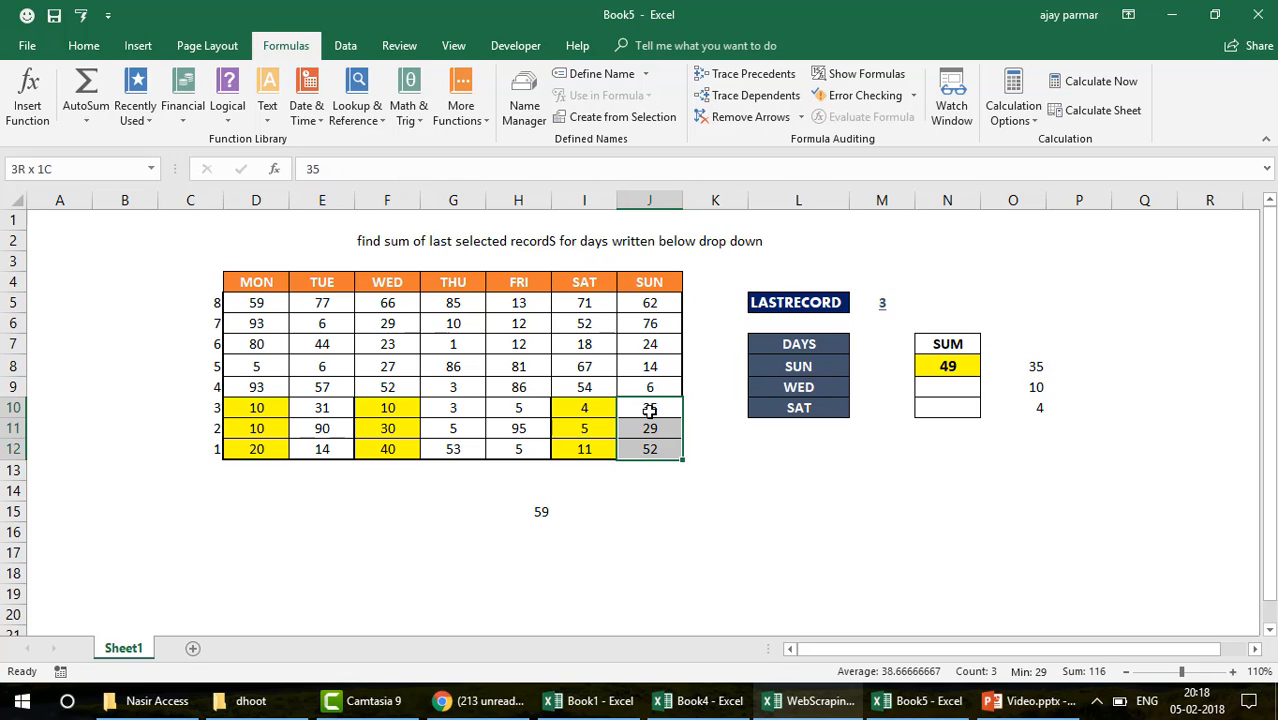
# Evaluate the OFFSET expression with absolute references in O8 to preview the array it returns
pyautogui.click(1035, 368)
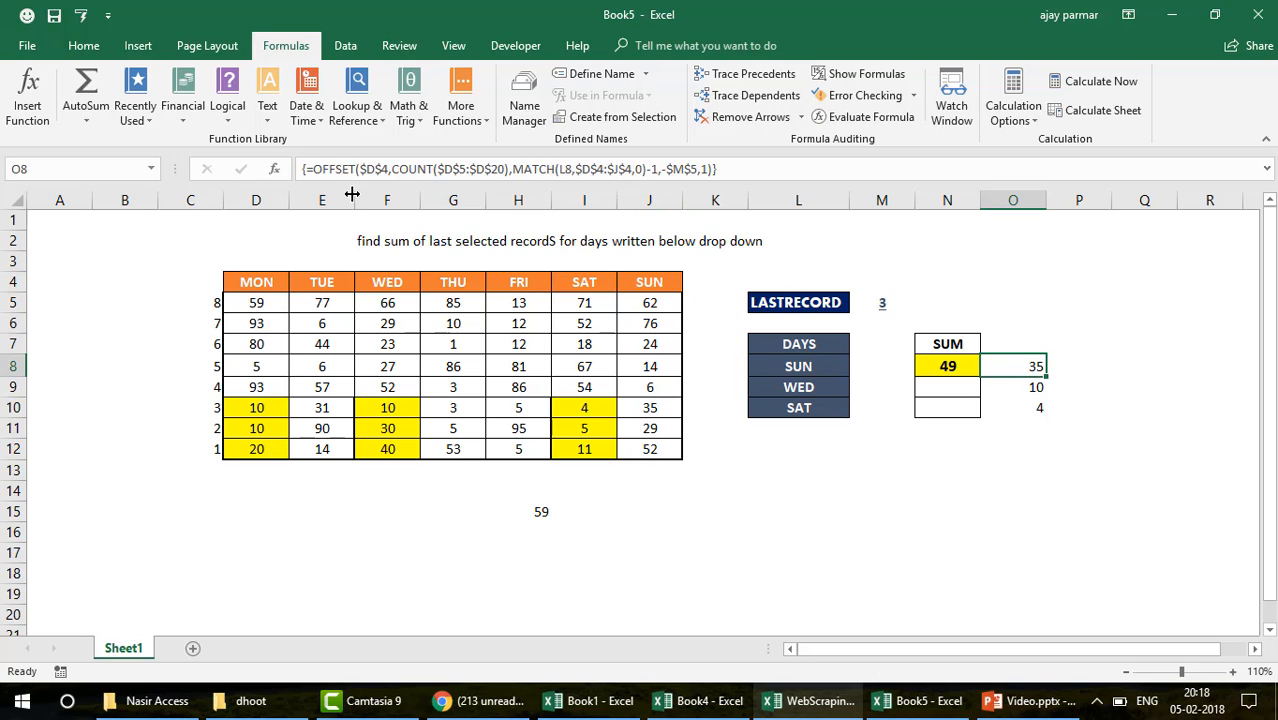
pyautogui.click(316, 169)
pyautogui.hotkey('shift', 'End')
pyautogui.press('F9')
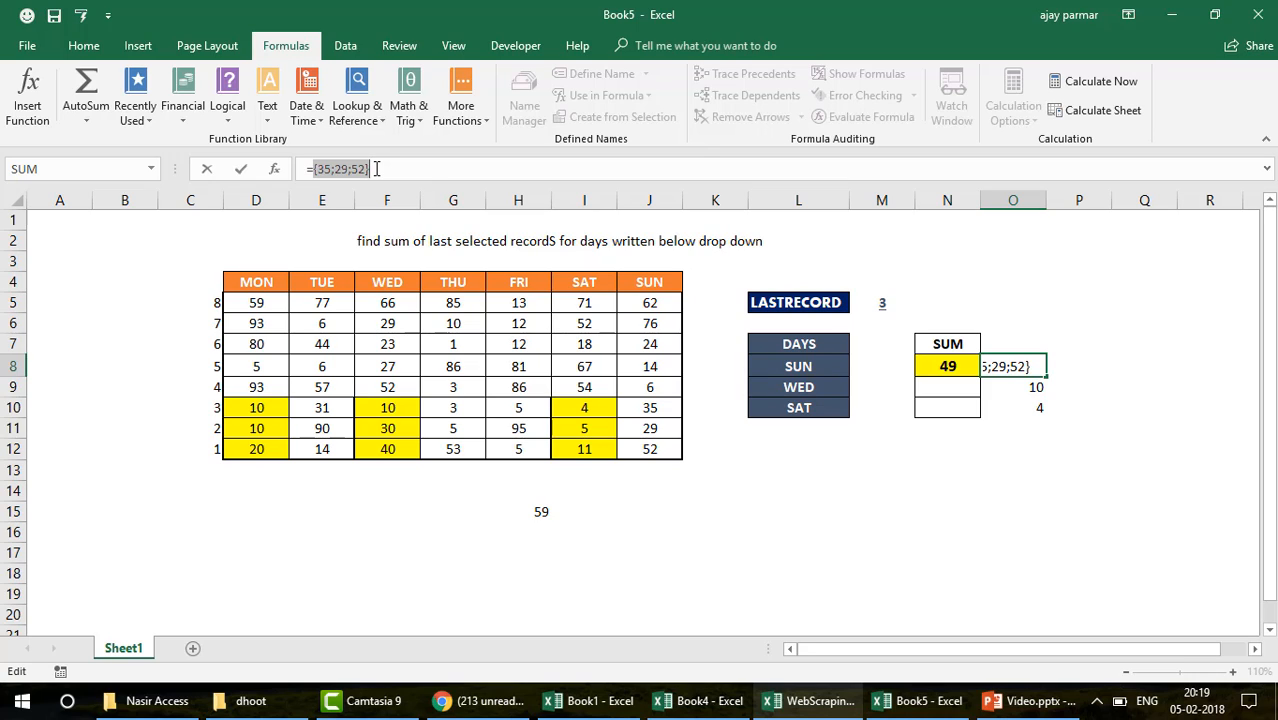
# Wrap the OFFSET expression in O8 in SUM, enter it as an array formula, and fill it down to O10
pyautogui.press('Escape')
pyautogui.click(313, 169)
pyautogui.write('SUM')
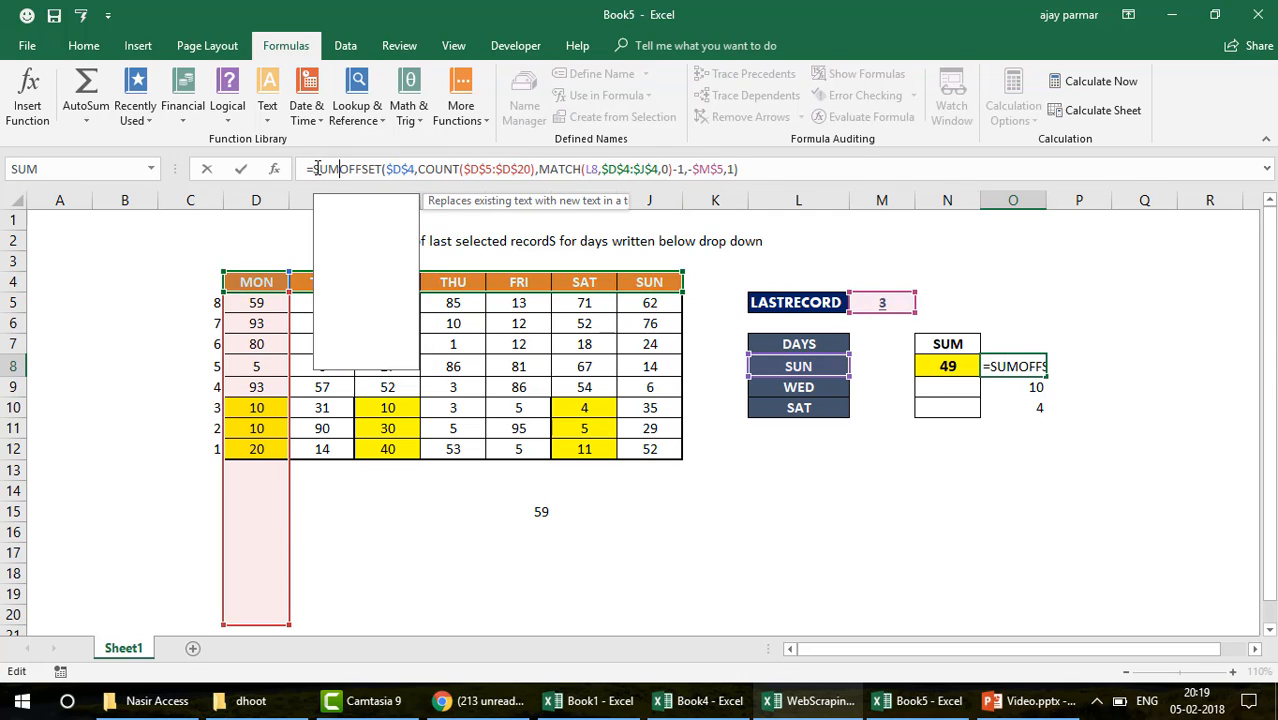
pyautogui.write('(')
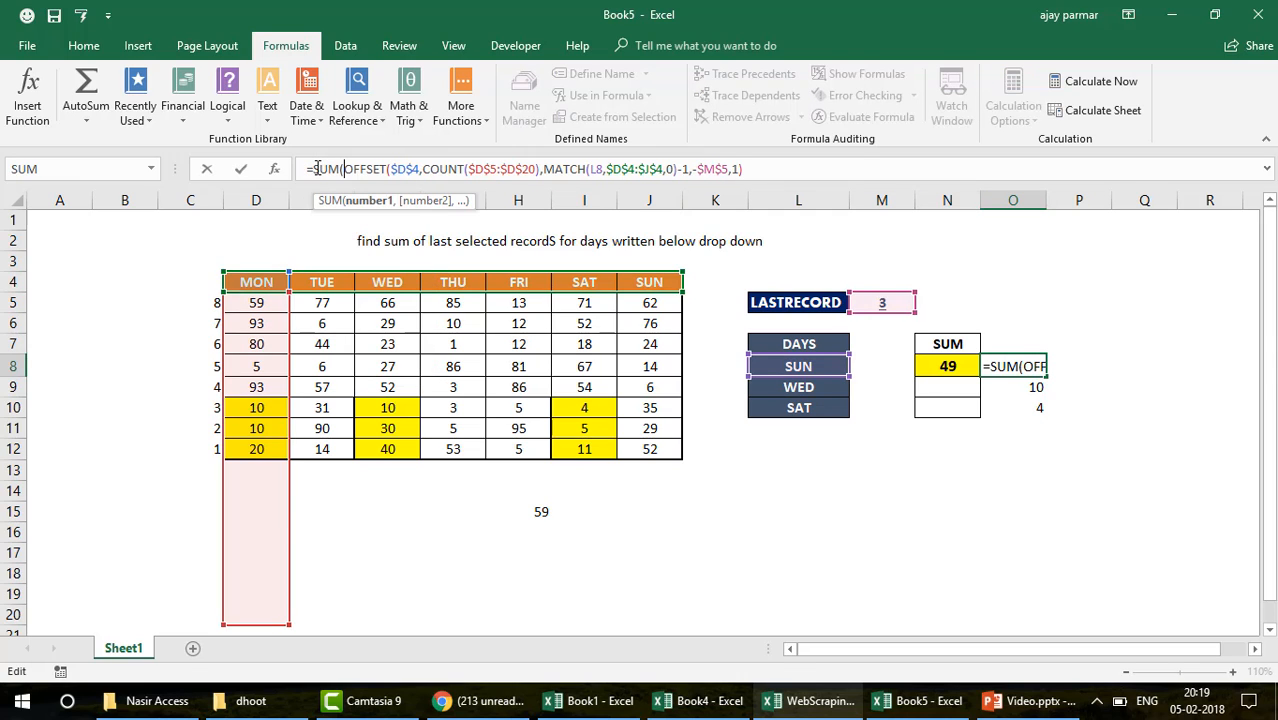
pyautogui.click(771, 167)
pyautogui.write(')')
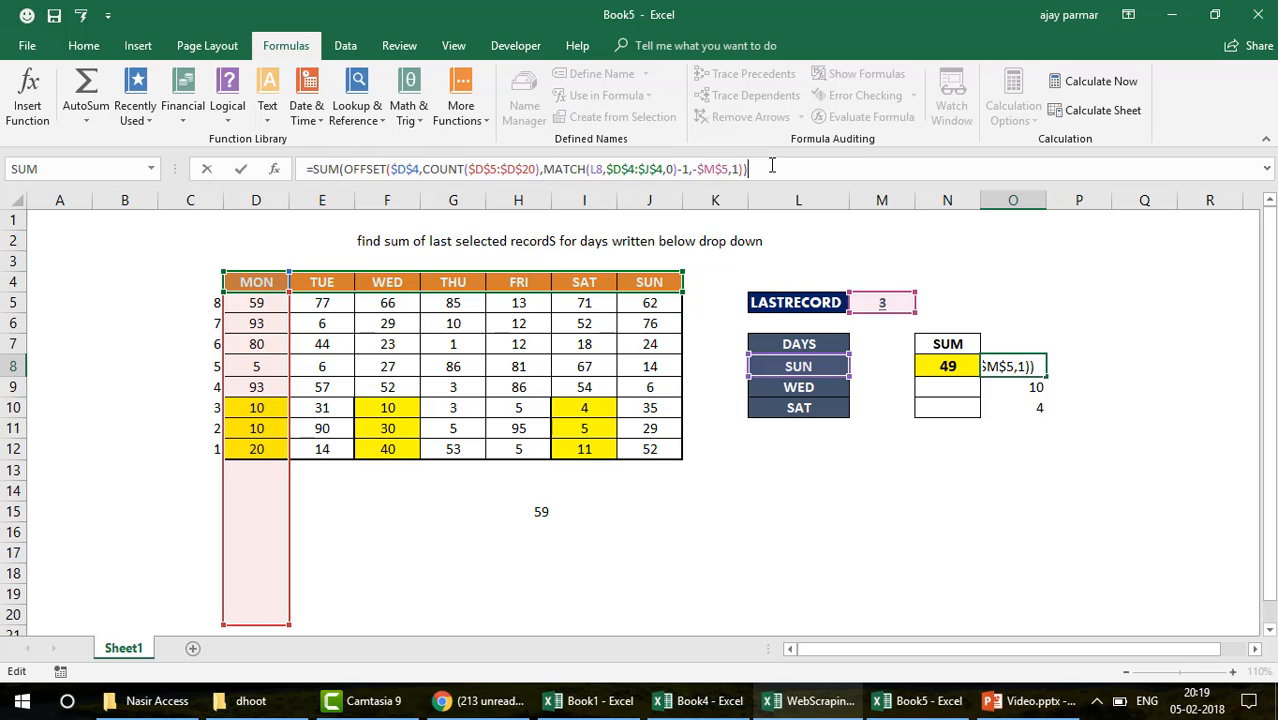
pyautogui.hotkey('ctrl', 'shift', 'Return')
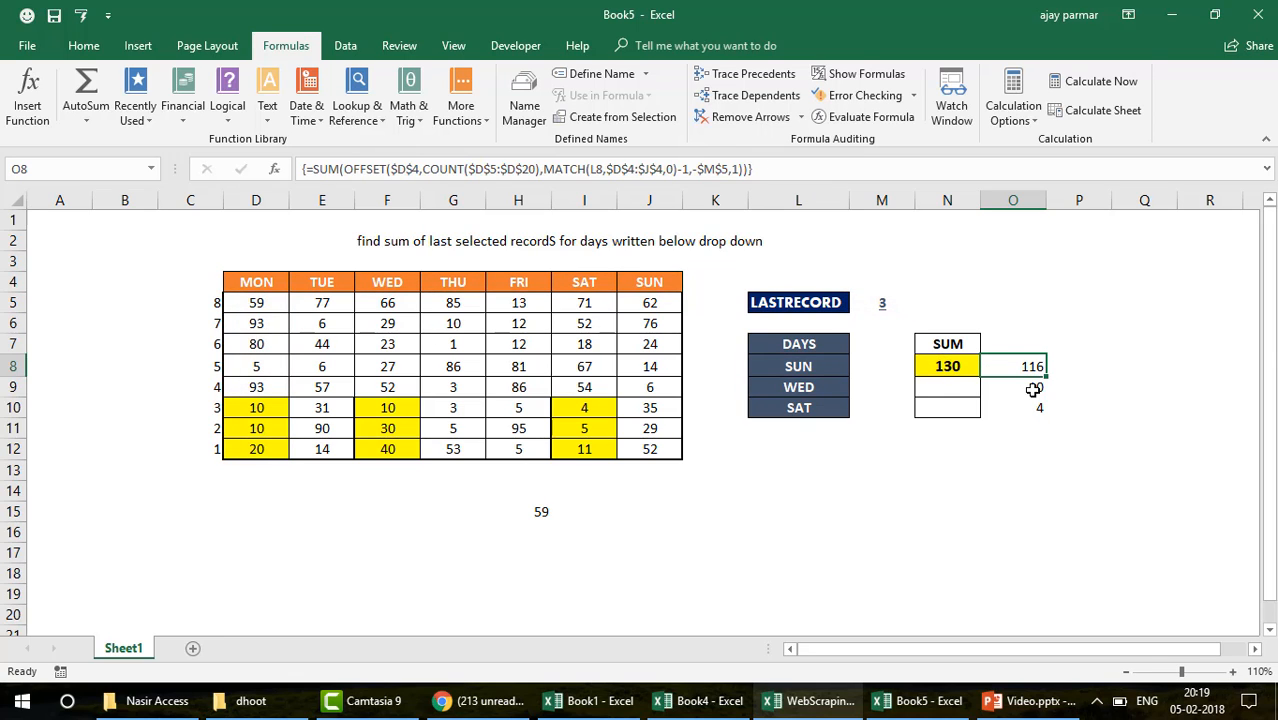
pyautogui.moveTo(1050, 377); pyautogui.dragTo(1047, 415)
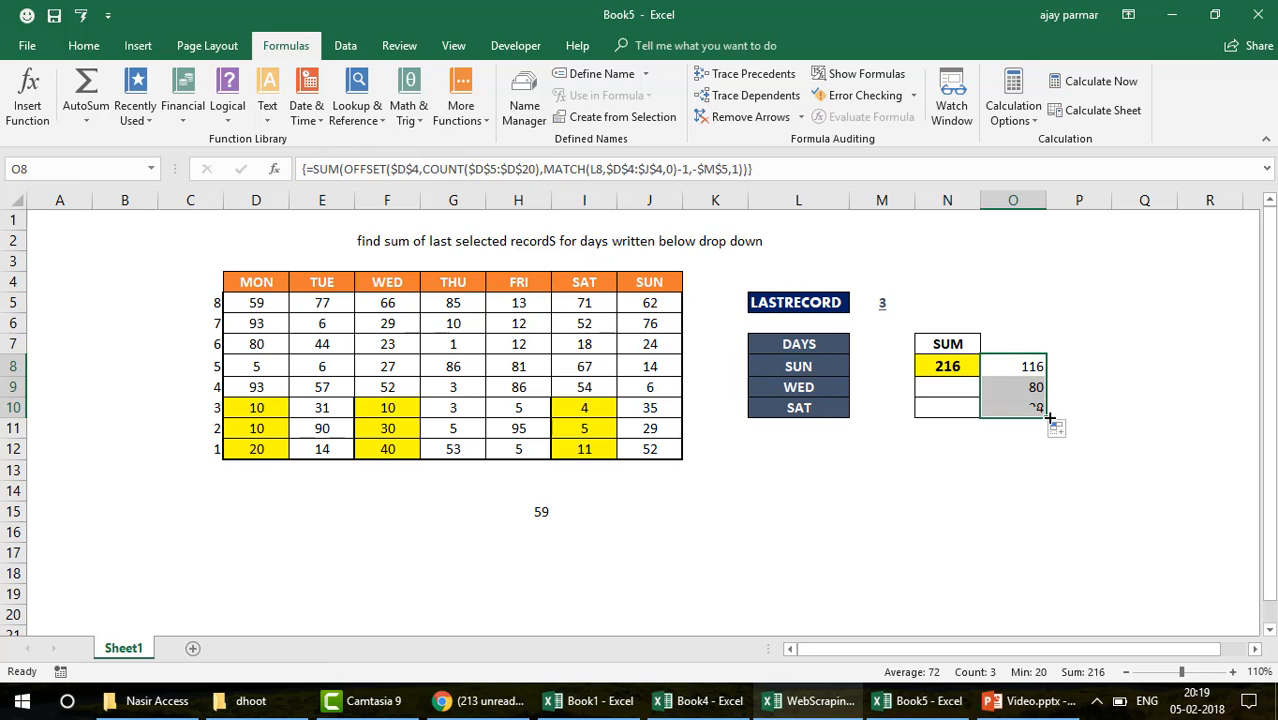
# Check the last three SUN records in J10:J12 and the WED records from F10 against the results in O8 and O9
pyautogui.click(667, 419)
pyautogui.press('Up')
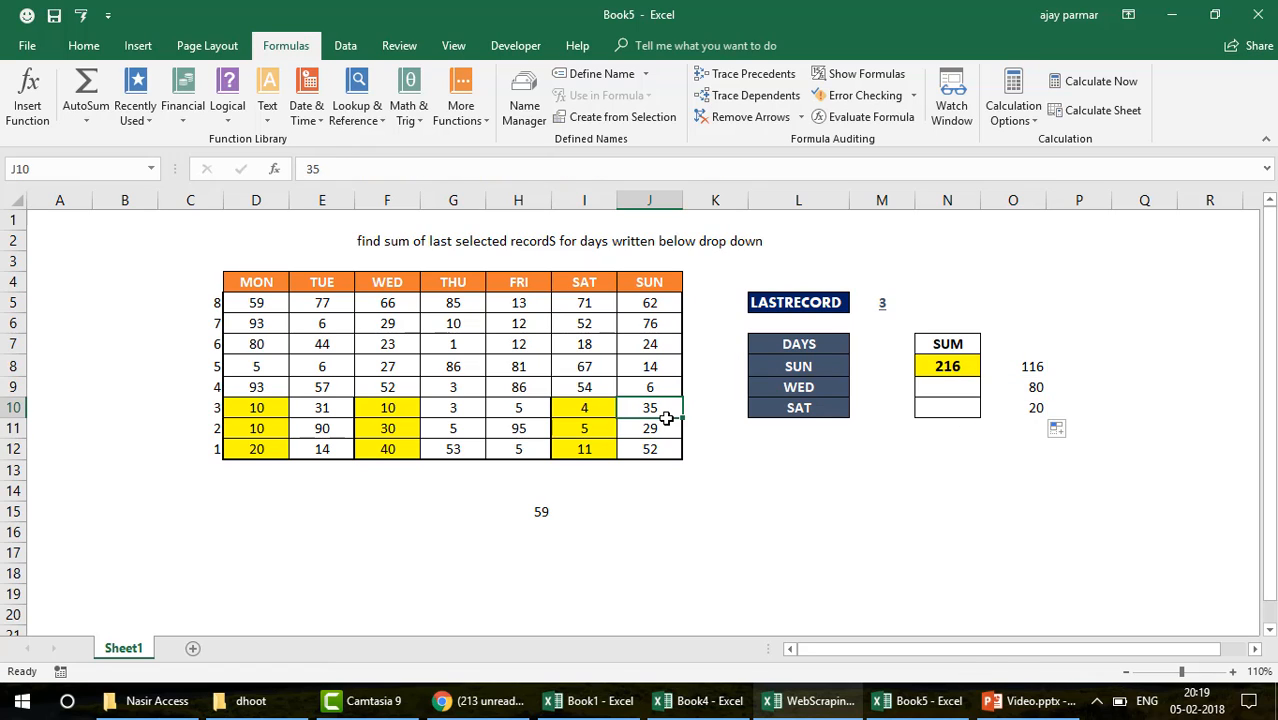
pyautogui.hotkey('ctrl', 'shift', 'Down')
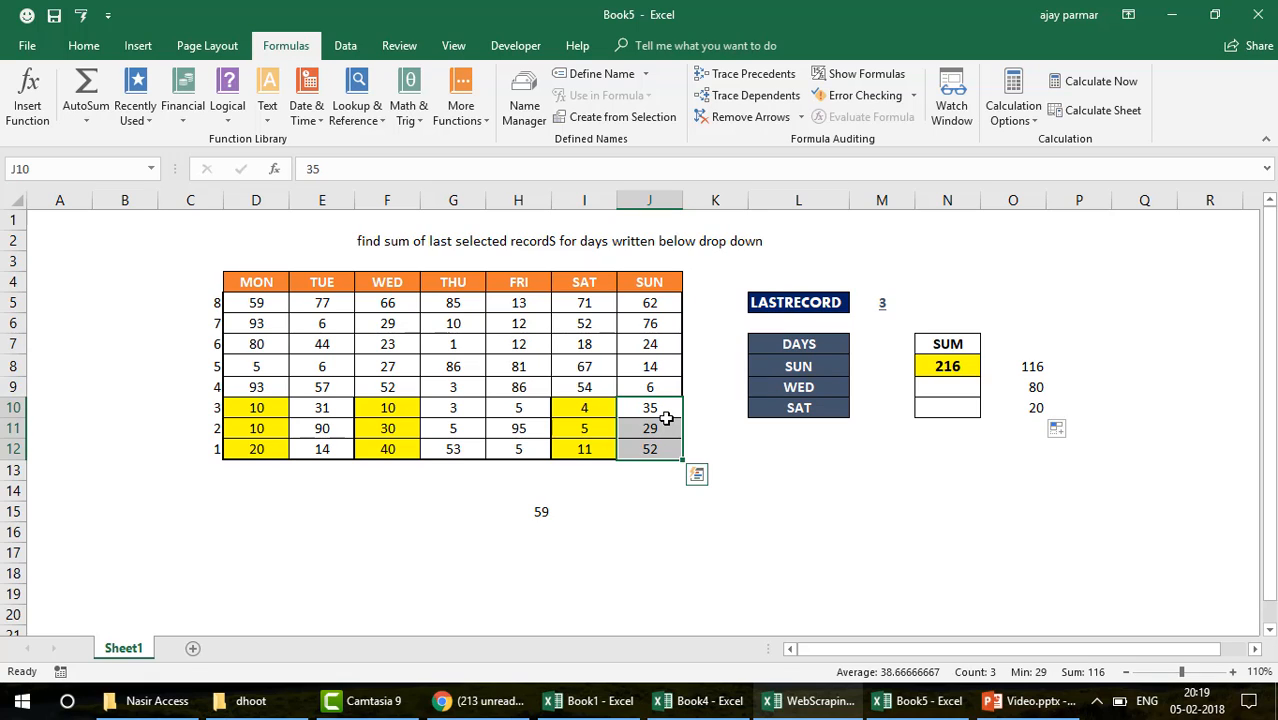
pyautogui.press('Left')
pyautogui.press('Left')
pyautogui.press('Left')
pyautogui.press('Left')
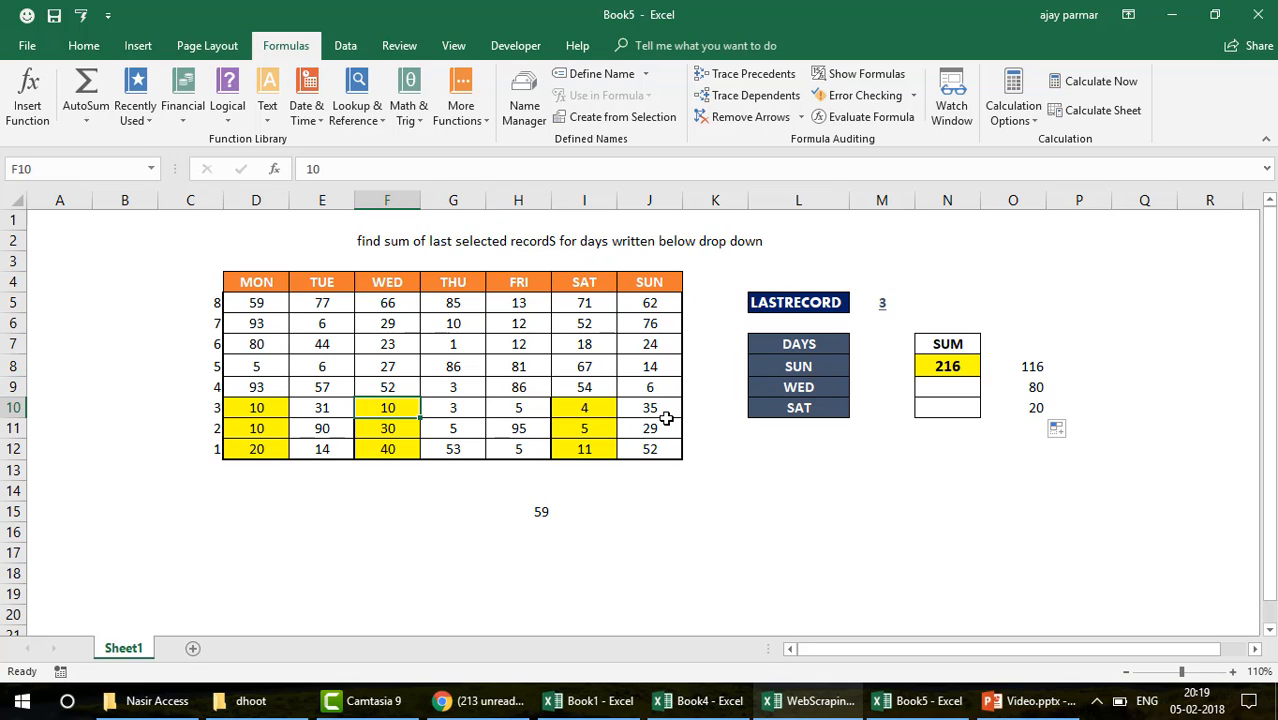
pyautogui.press('Down')
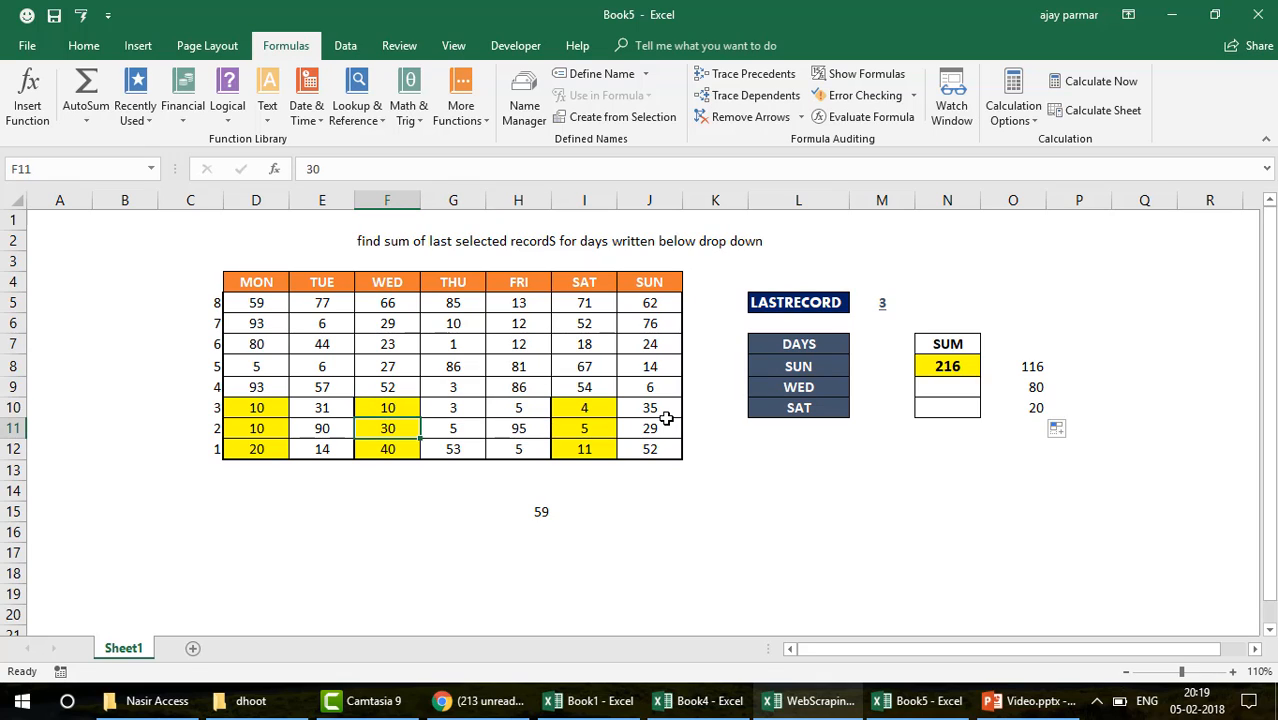
pyautogui.press('Up')
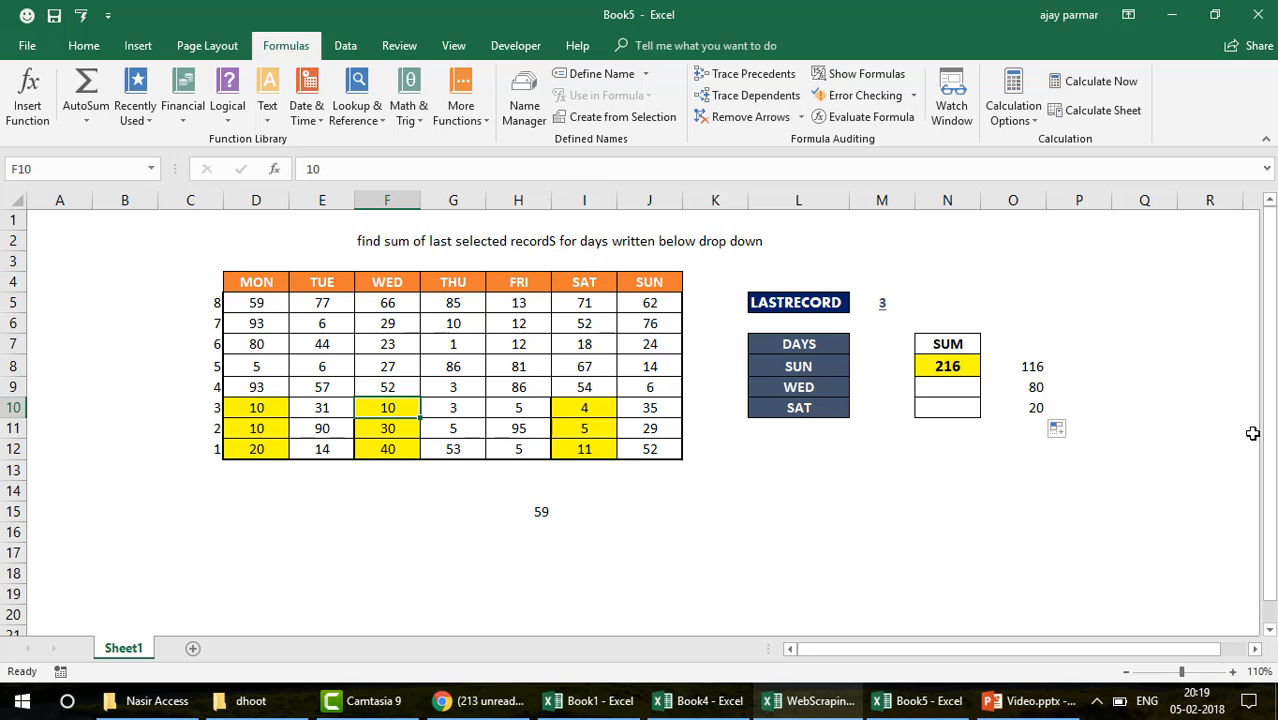
pyautogui.click(1035, 387)
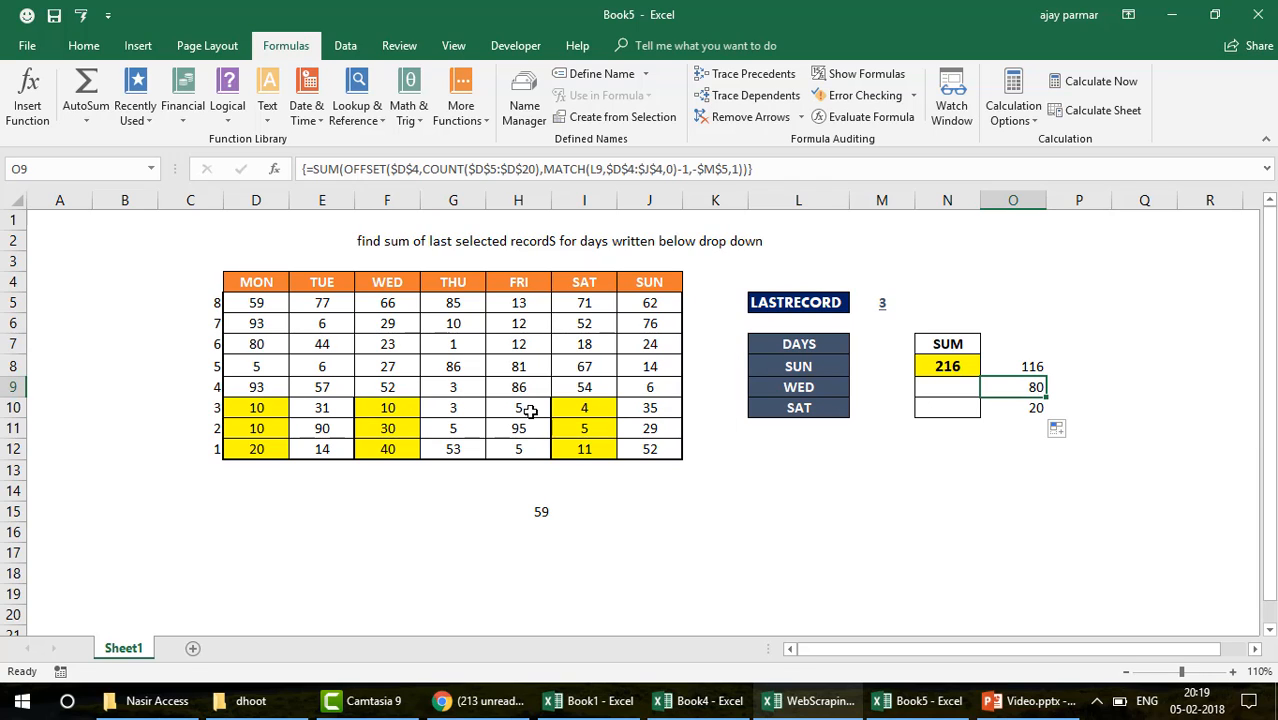
# Compare the last three SAT records in I10:I12 with the result in O10
pyautogui.click(614, 410)
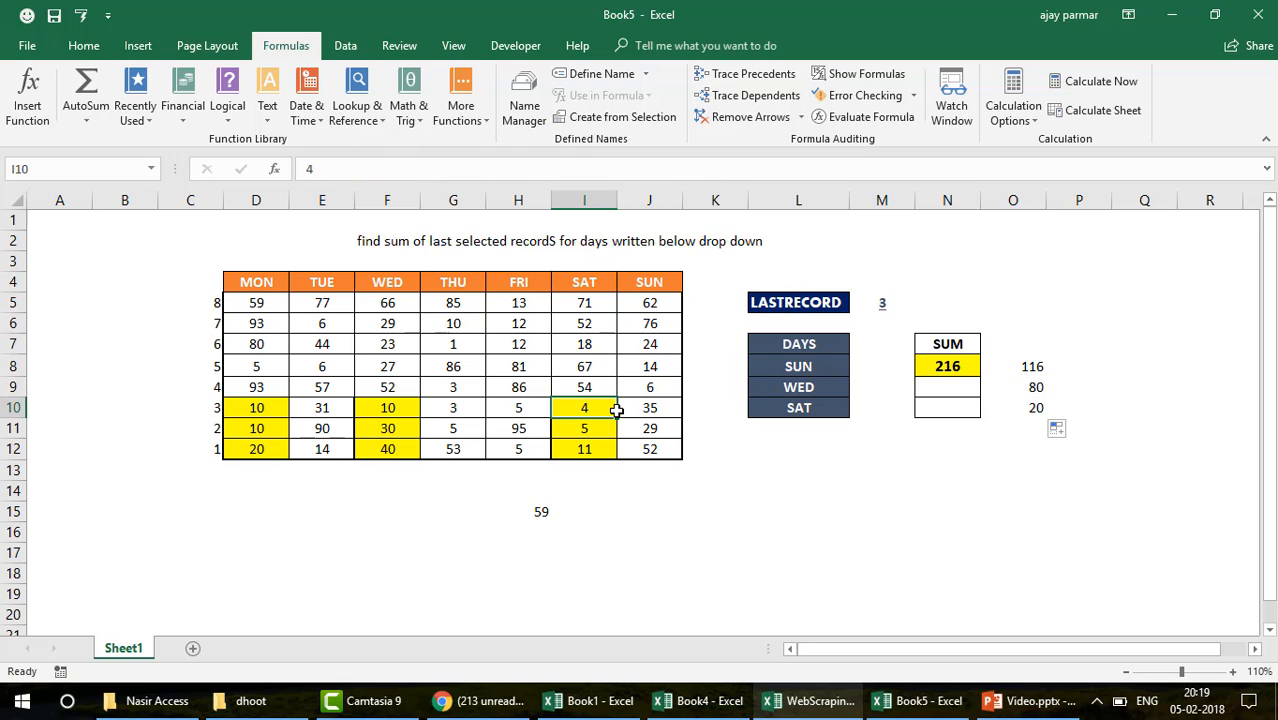
pyautogui.hotkey('shift', 'Down')
pyautogui.hotkey('shift', 'Down')
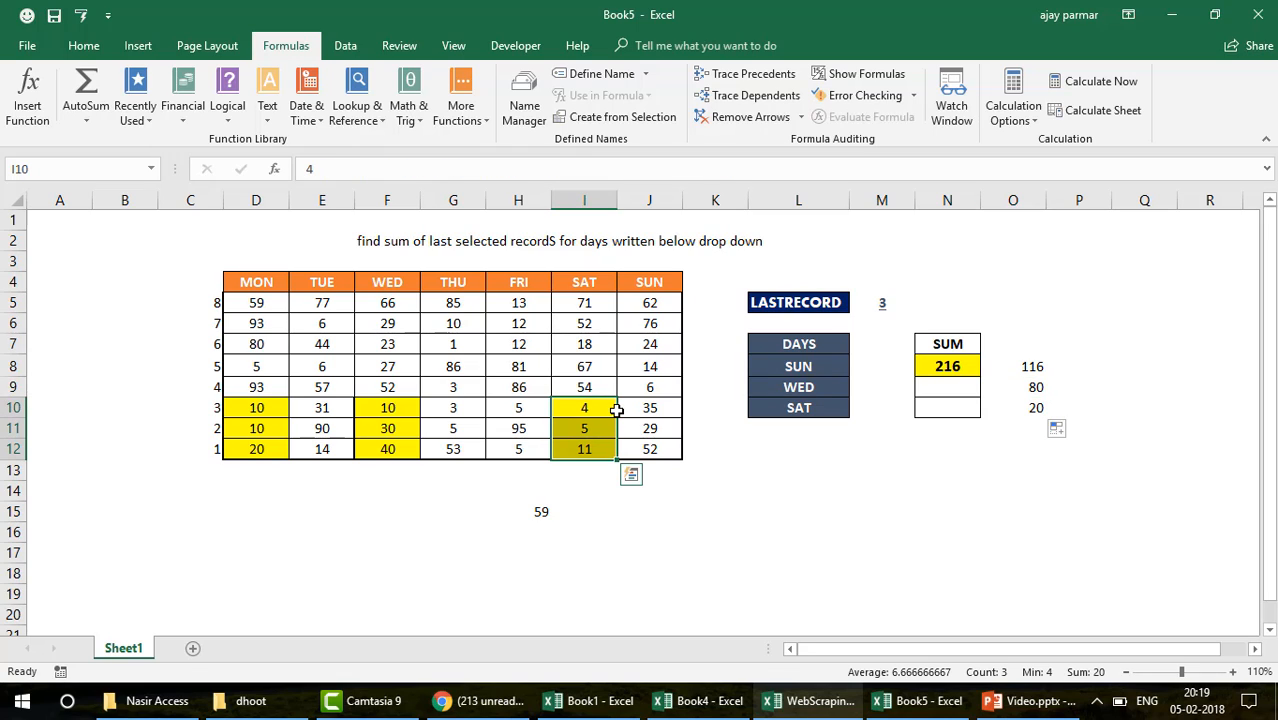
pyautogui.press('Down')
pyautogui.press('Up')
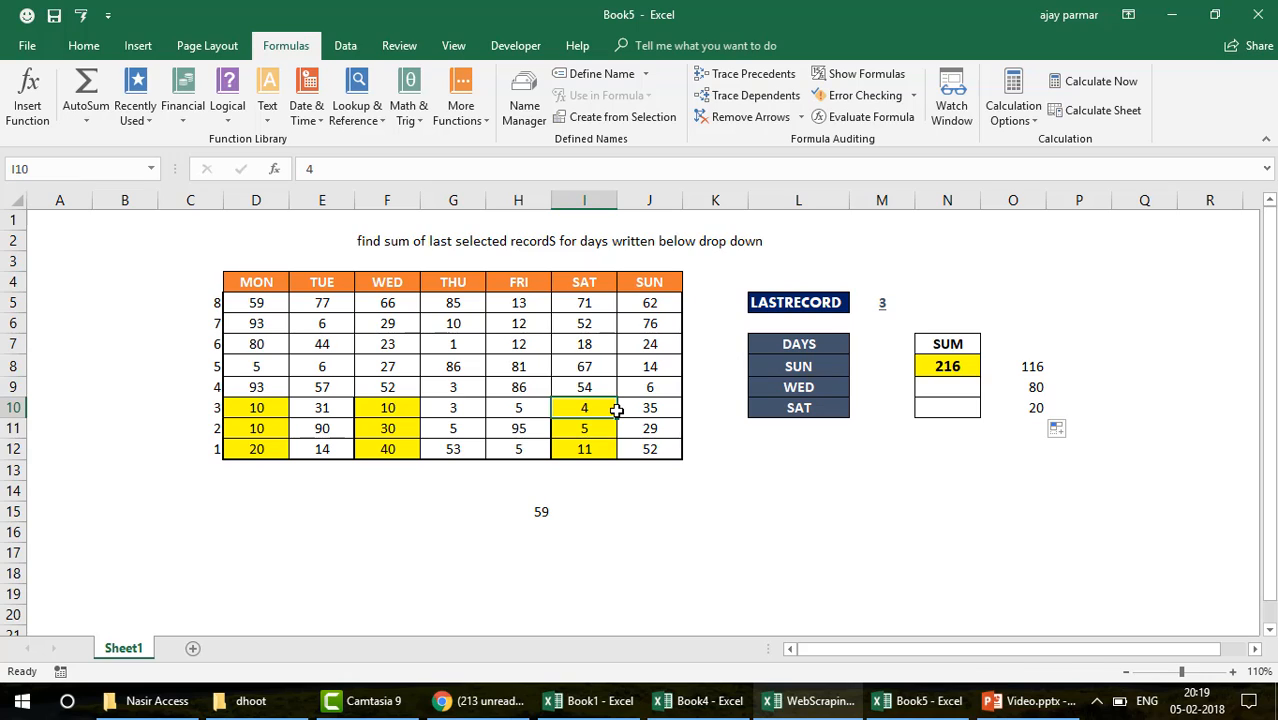
pyautogui.hotkey('shift', 'Down')
pyautogui.hotkey('shift', 'Down')
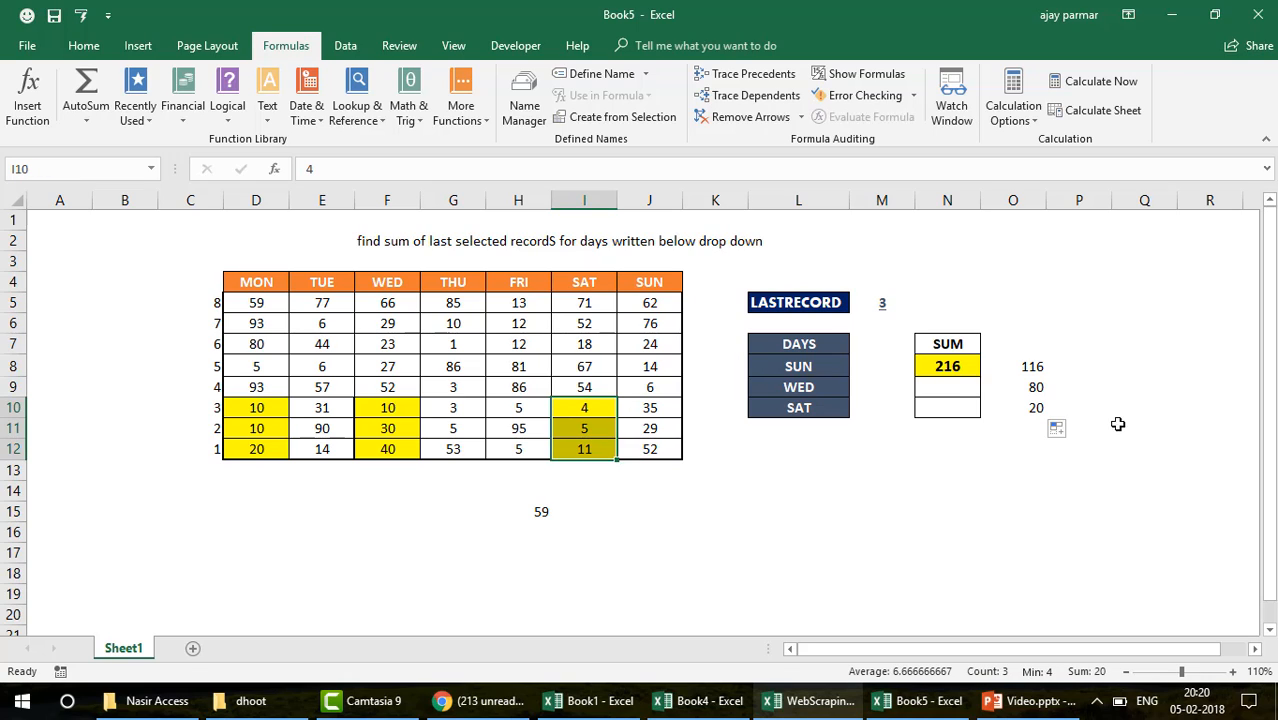
pyautogui.click(1021, 408)
# Change the listed days in L10 and L9 to SUN
pyautogui.click(815, 403)
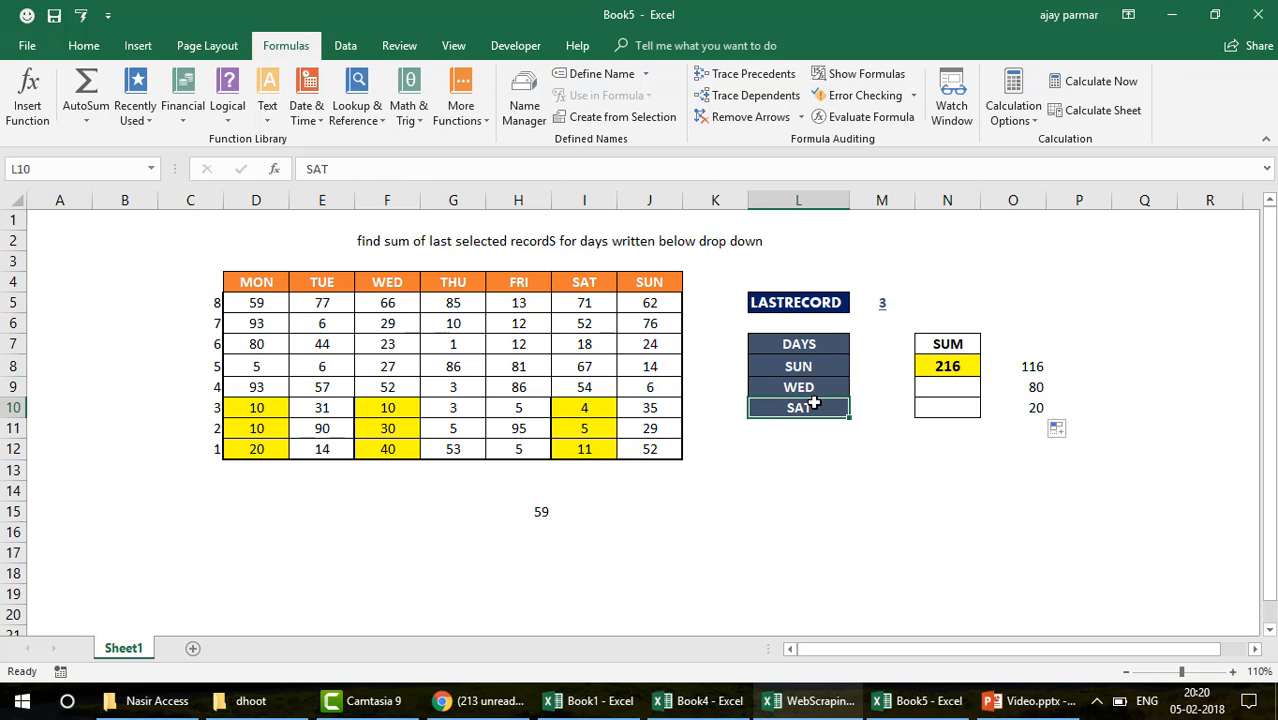
pyautogui.write('SUN')
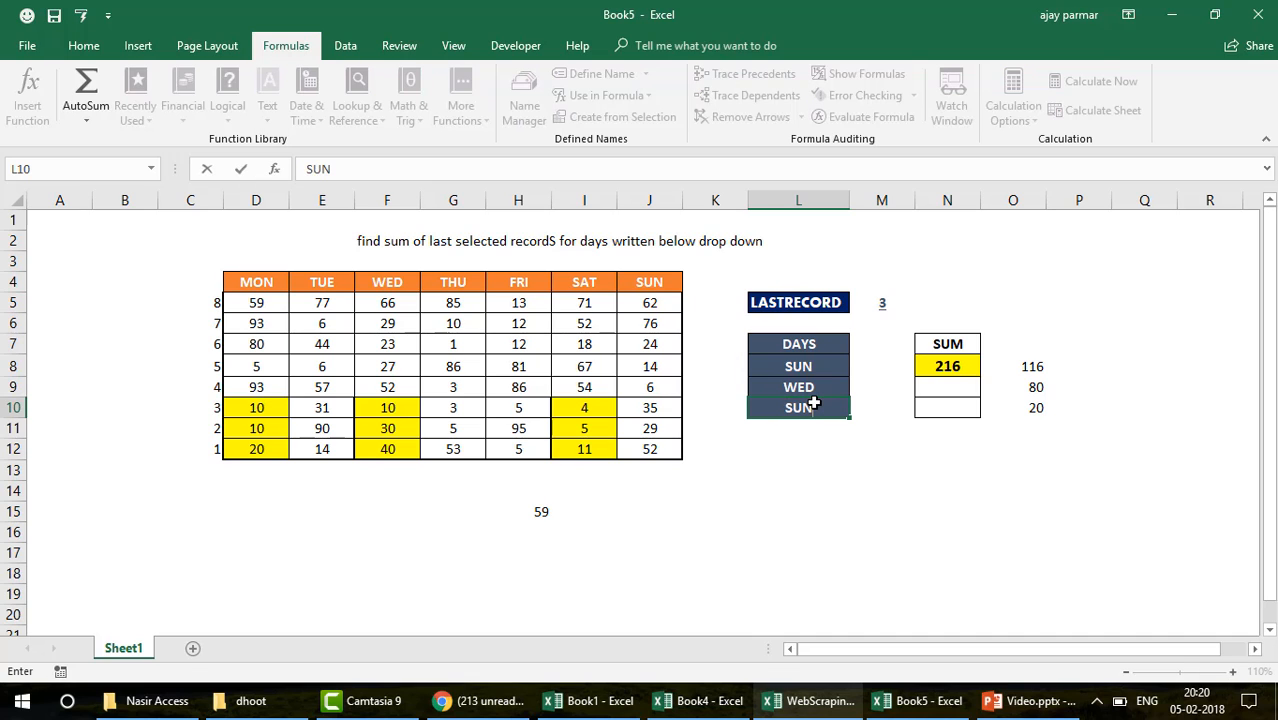
pyautogui.press('Return')
pyautogui.press('Up')
pyautogui.press('Up')
pyautogui.write('SUN')
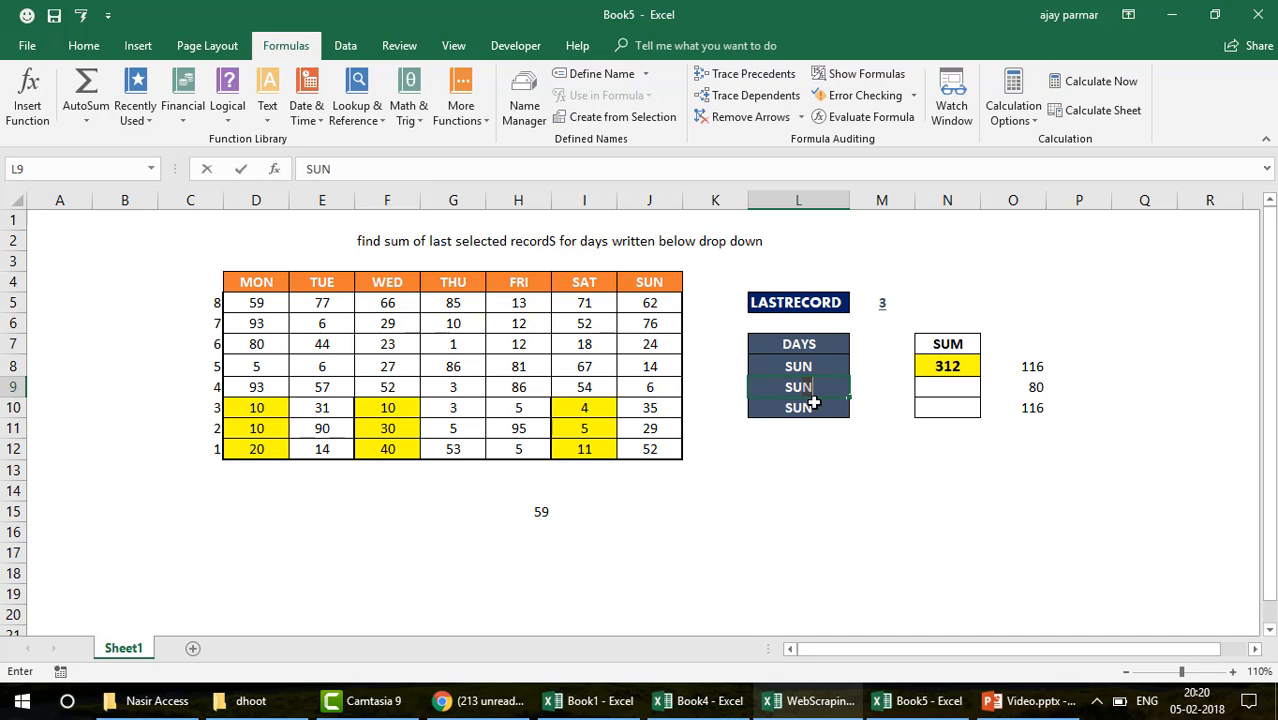
pyautogui.press('Return')
# Examine the N8 total and the individual results in O8:O10 for the repeated SUN entries
pyautogui.press('Up')
pyautogui.press('Up')
pyautogui.press('Right')
pyautogui.press('Right')
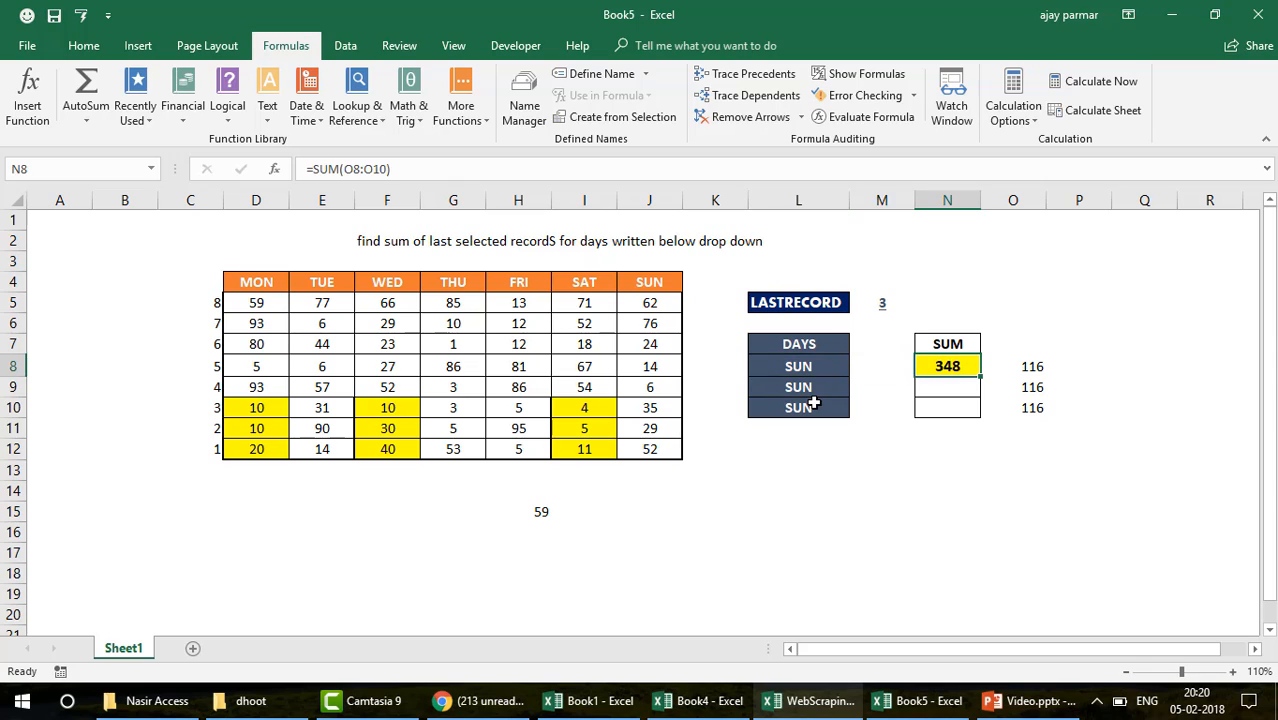
pyautogui.press('Right')
pyautogui.hotkey('shift', 'Down')
pyautogui.hotkey('shift', 'Down')
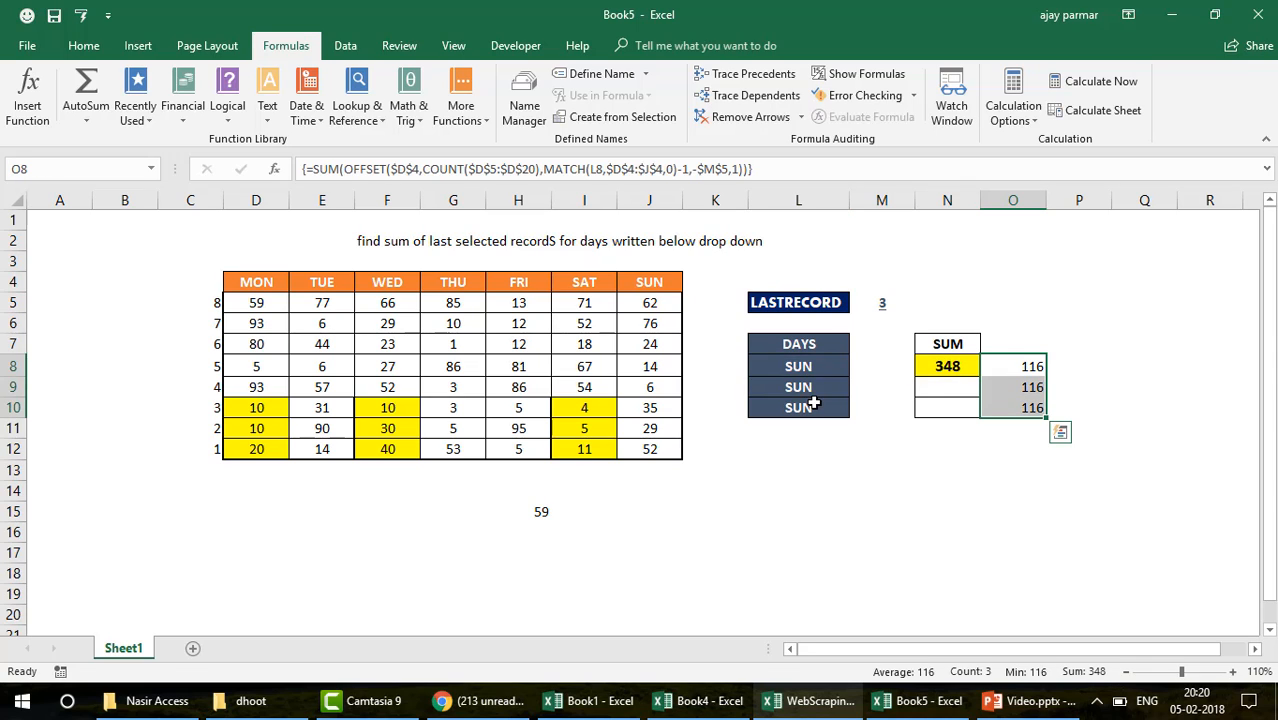
pyautogui.press('Left')
pyautogui.press('Right')
pyautogui.hotkey('shift', 'Down')
pyautogui.hotkey('shift', 'Up')
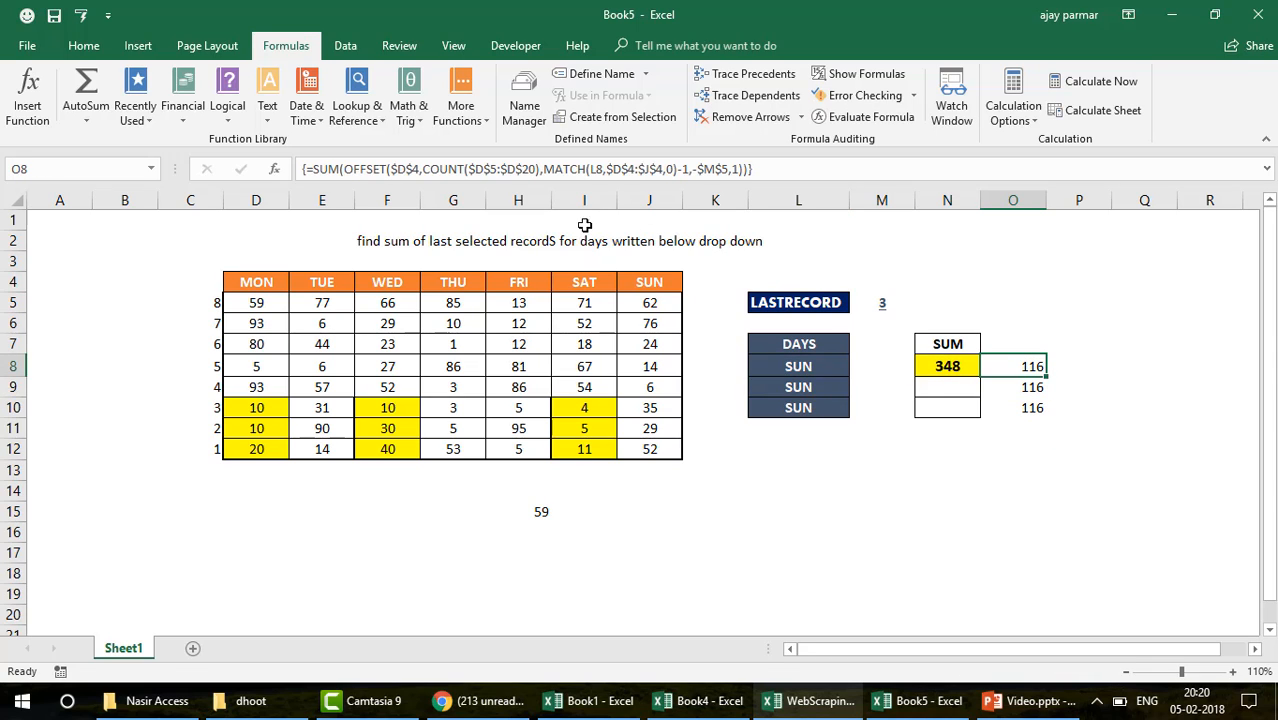
# Remove the equals sign from the SUM(OFFSET) formula in O8 and enter it as plain text
pyautogui.click(312, 170)
pyautogui.press('BackSpace')
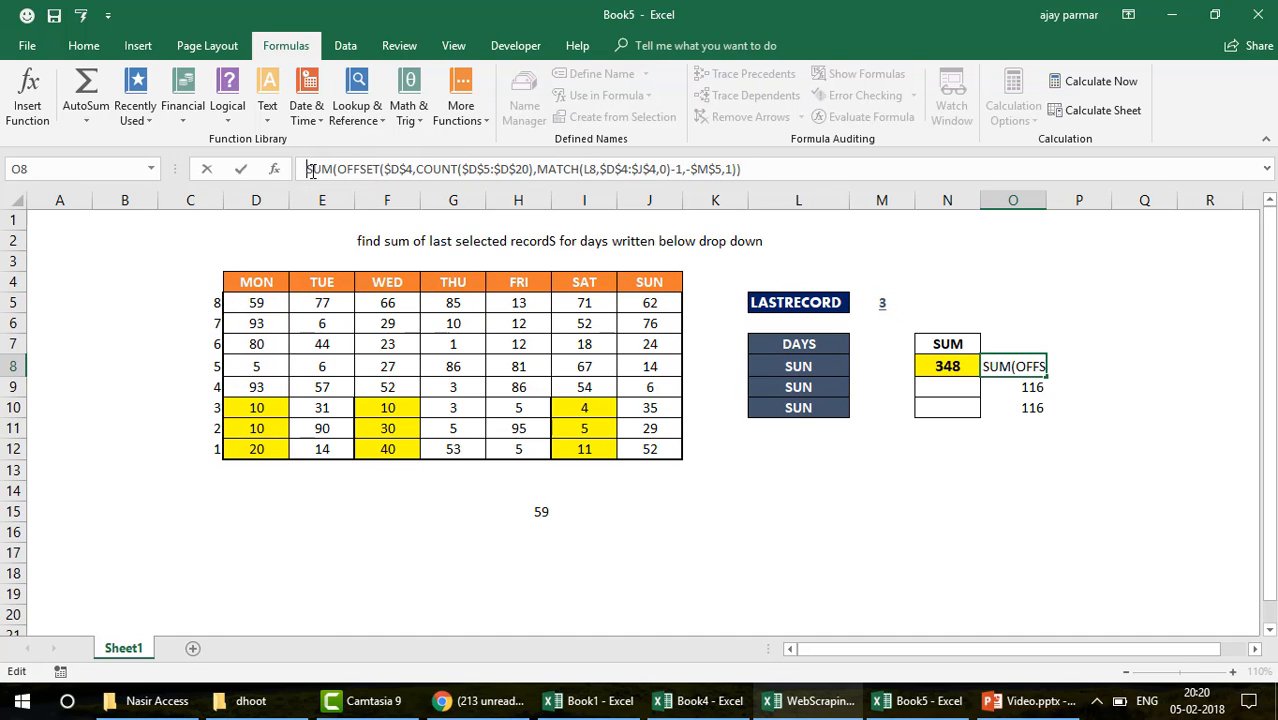
pyautogui.hotkey('ctrl', 'shift', 'Return')
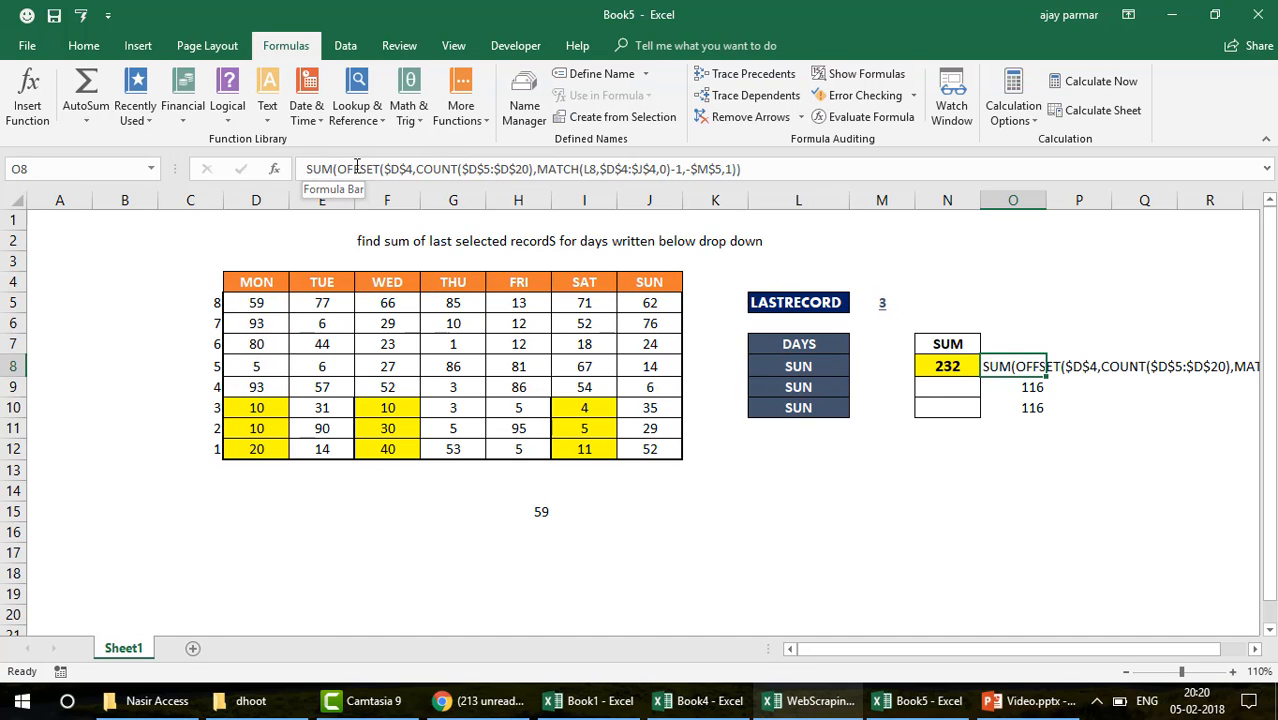